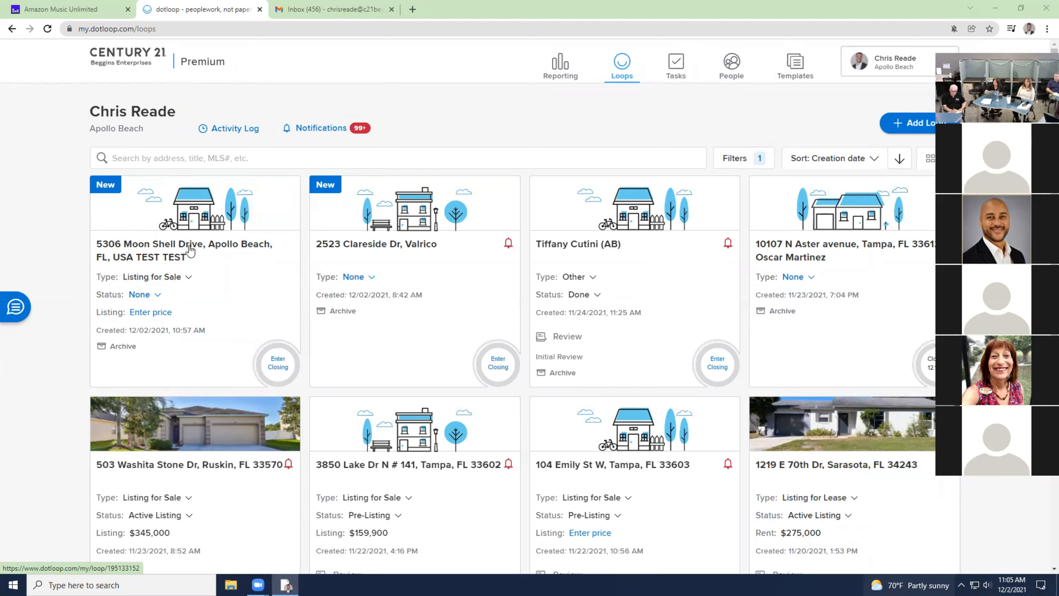
{"action": "left_click", "coordinate": [201, 249]}
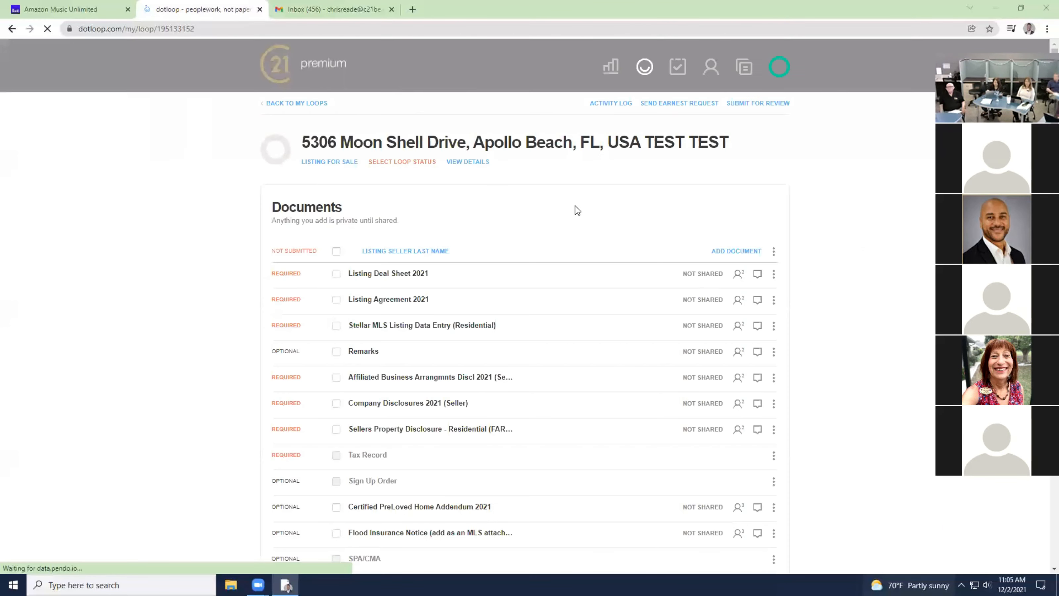
{"action": "left_click", "coordinate": [468, 168]}
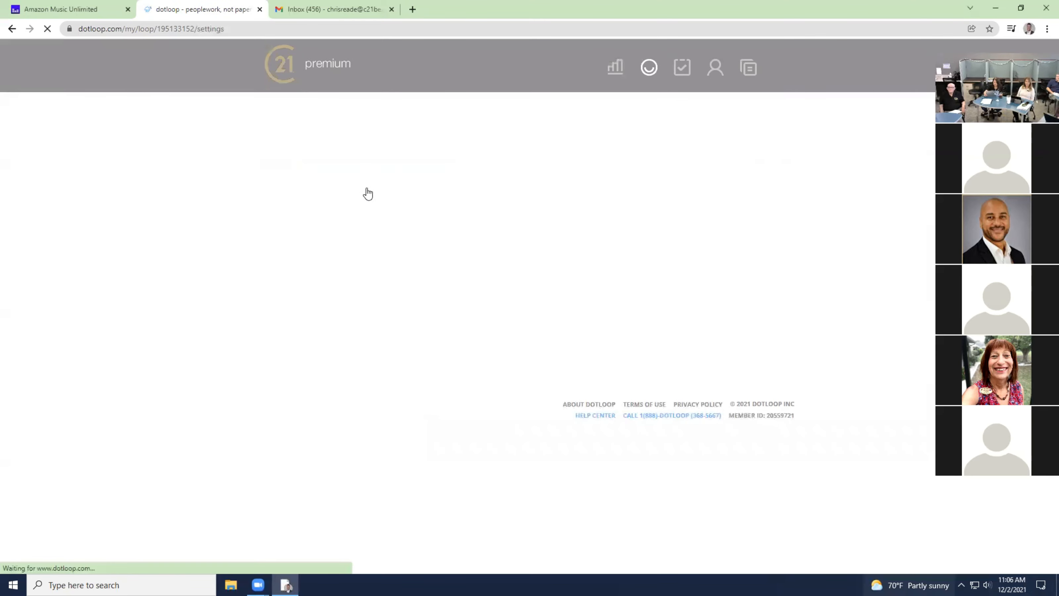
Check the end of the loop's custom name without editing it, then return to all loops.
{"action": "scroll", "coordinate": [360, 310], "scroll_direction": "down", "scroll_amount": 7}
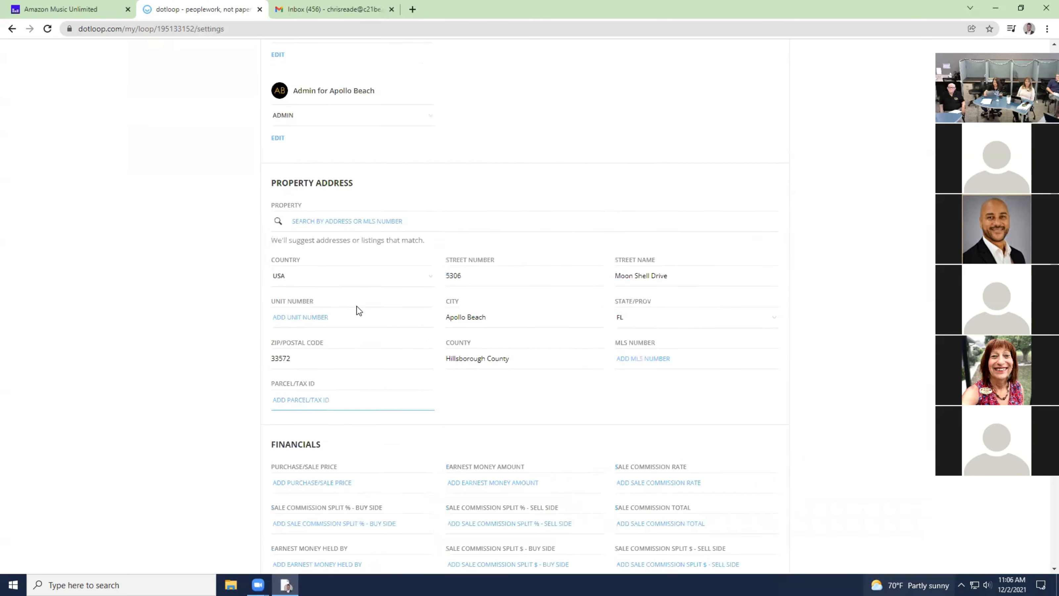
{"action": "scroll", "coordinate": [358, 310], "scroll_direction": "up", "scroll_amount": 7}
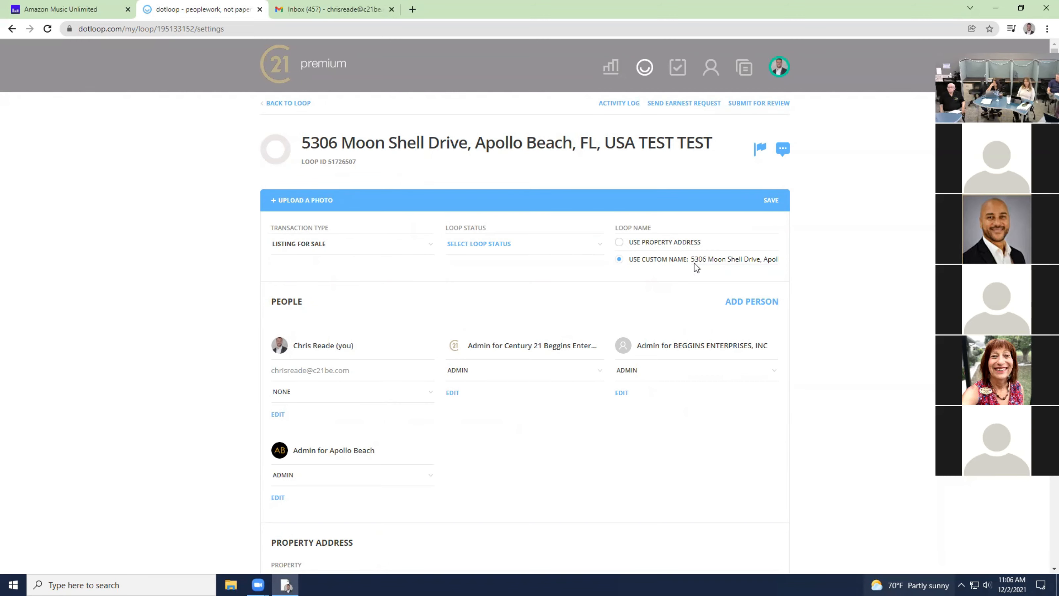
{"action": "left_click", "coordinate": [714, 255]}
{"action": "key", "text": "Right"}
{"action": "key", "text": "Right"}
{"action": "key", "text": "Right"}
{"action": "key", "text": "Right"}
{"action": "key", "text": "Right"}
{"action": "key", "text": "Right"}
{"action": "key", "text": "Right"}
{"action": "key", "text": "Right"}
{"action": "key", "text": "Right"}
{"action": "key", "text": "Right"}
{"action": "key", "text": "Right"}
{"action": "key", "text": "Right"}
{"action": "key", "text": "Right"}
{"action": "key", "text": "Right"}
{"action": "key", "text": "Right"}
{"action": "key", "text": "Right"}
{"action": "key", "text": "Right"}
{"action": "key", "text": "Right"}
{"action": "key", "text": "Right"}
{"action": "key", "text": "Right"}
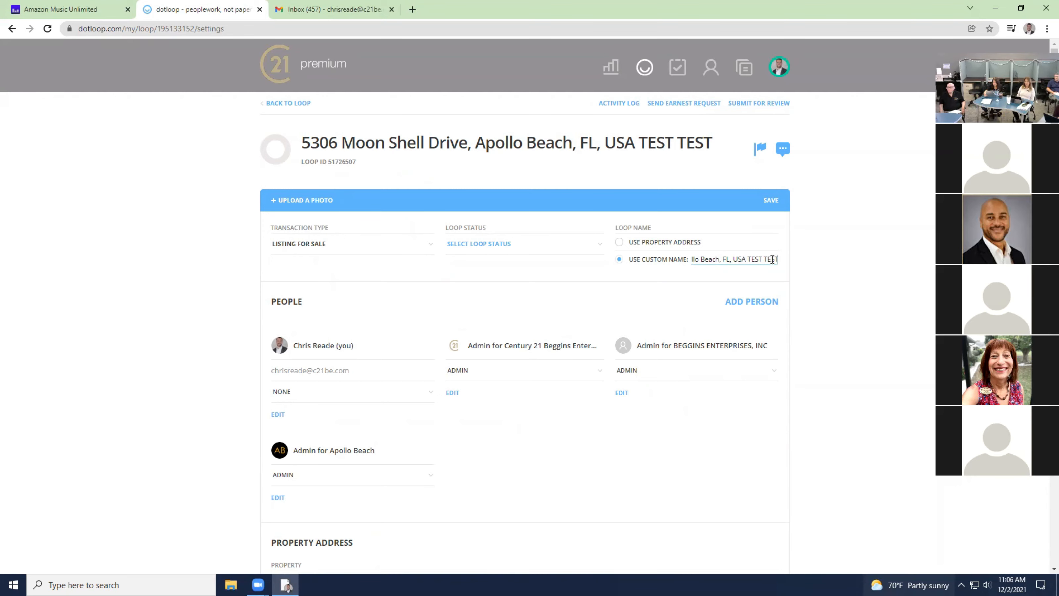
{"action": "left_click", "coordinate": [779, 201]}
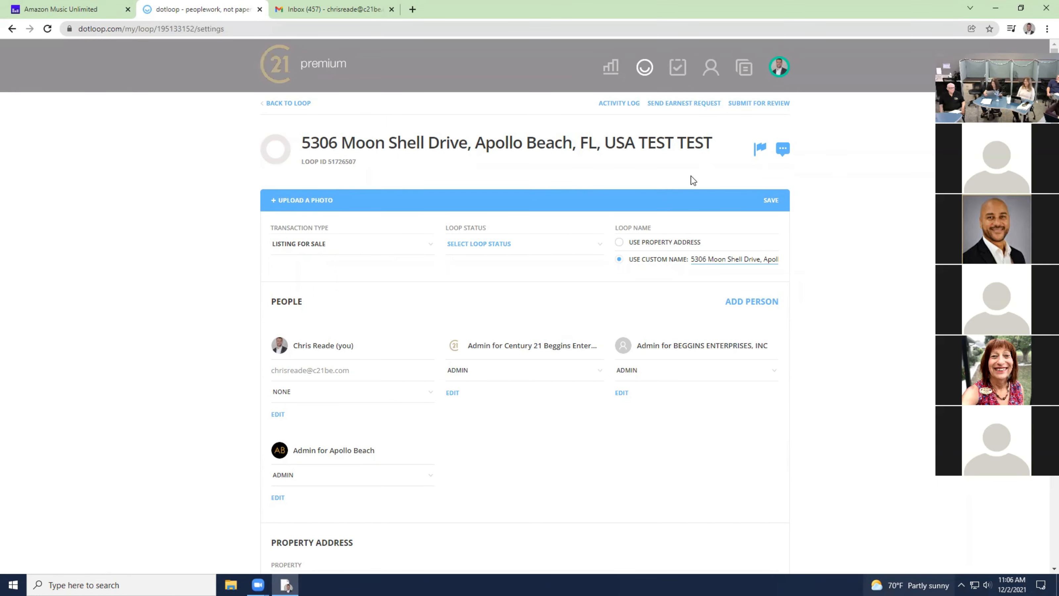
{"action": "left_click", "coordinate": [275, 66]}
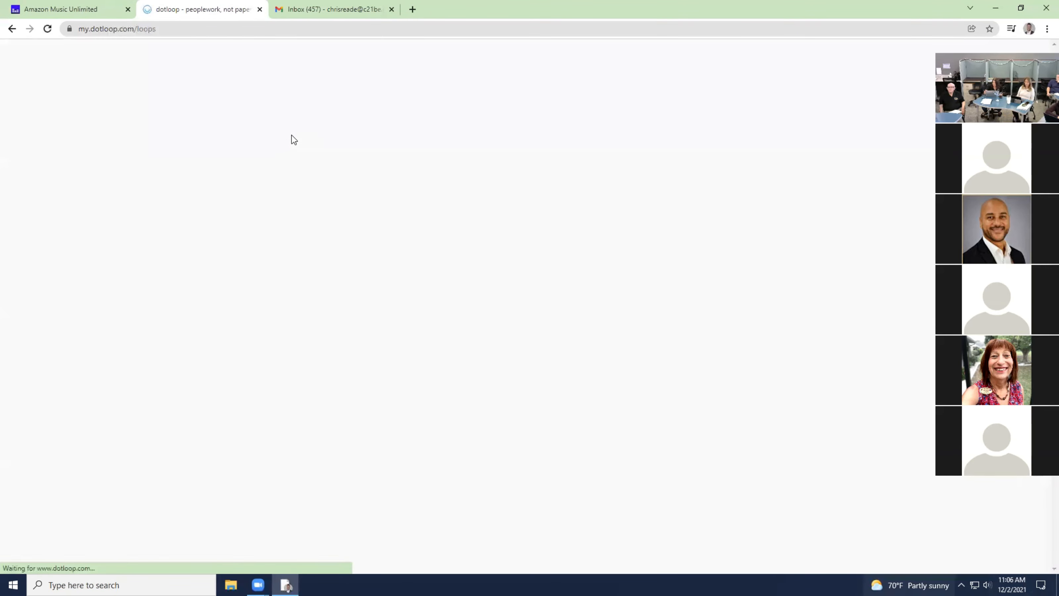
Dismiss the notification permission prompt and check the computer's sound volume.
{"action": "left_click", "coordinate": [228, 46]}
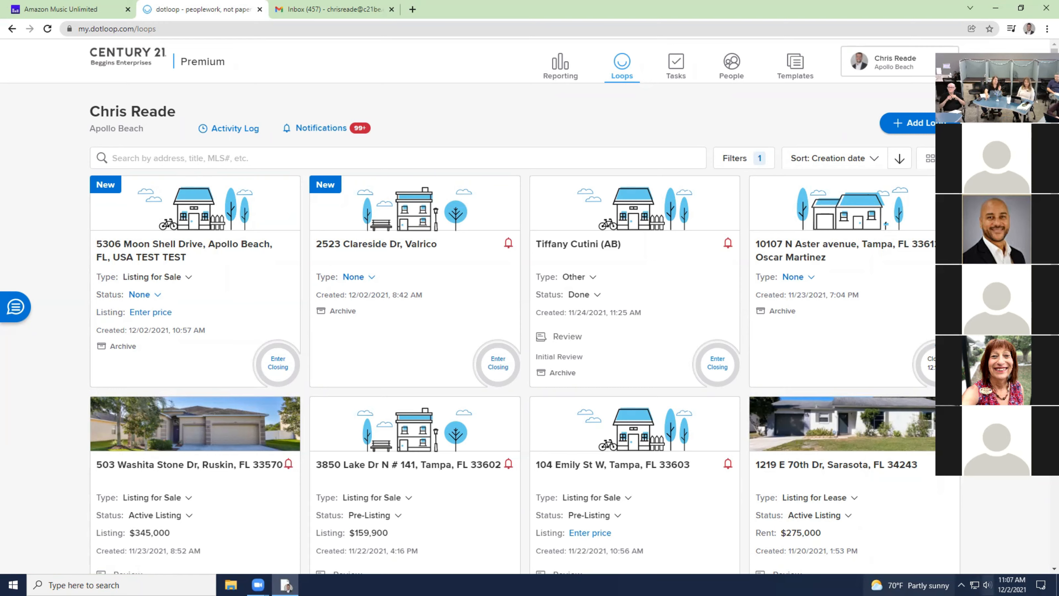
{"action": "left_click", "coordinate": [988, 585]}
{"action": "left_click", "coordinate": [589, 574]}
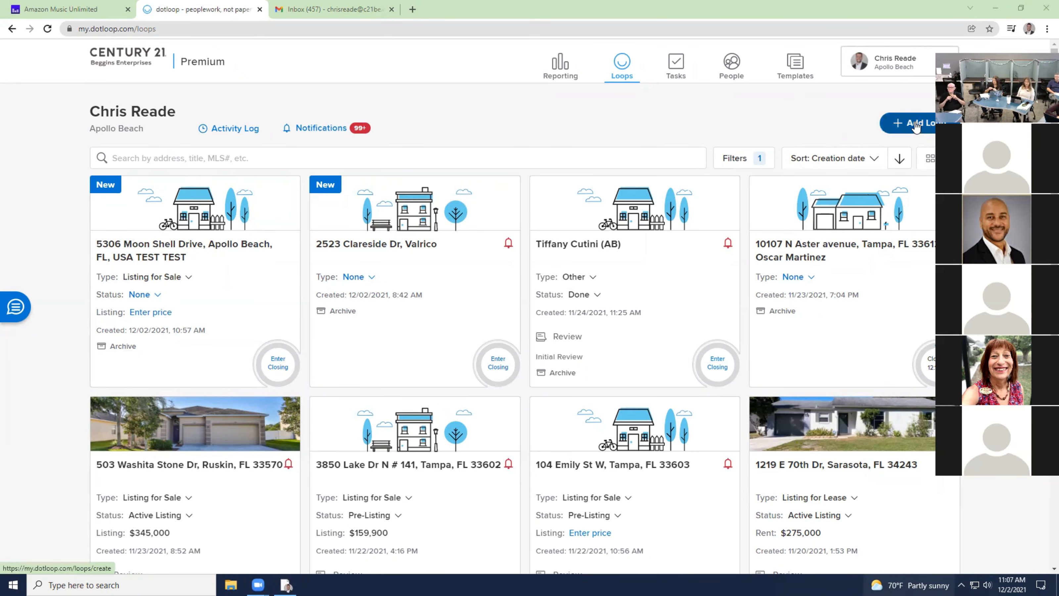
{"action": "left_click", "coordinate": [917, 127]}
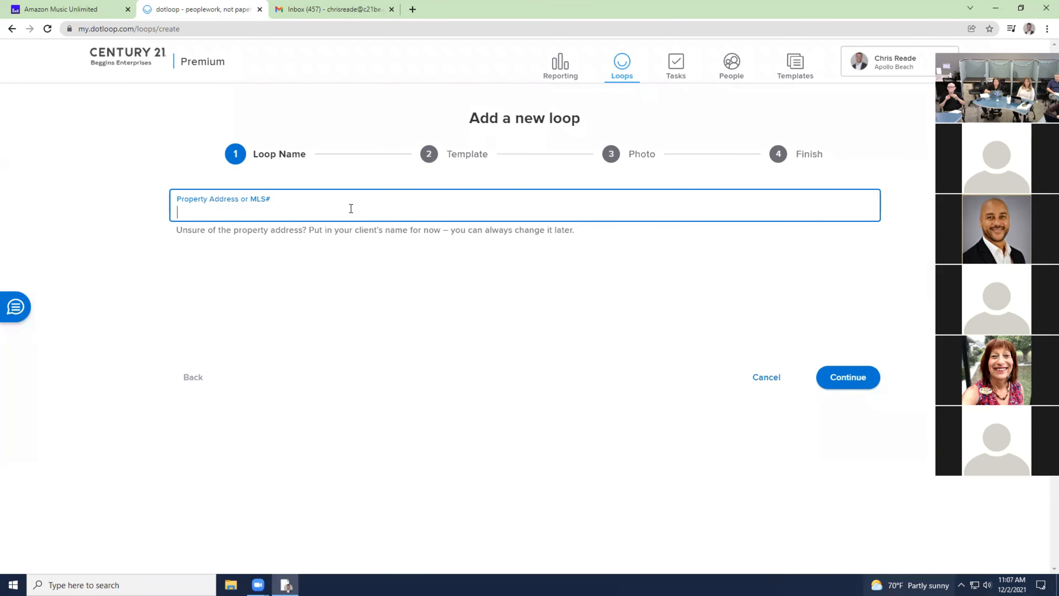
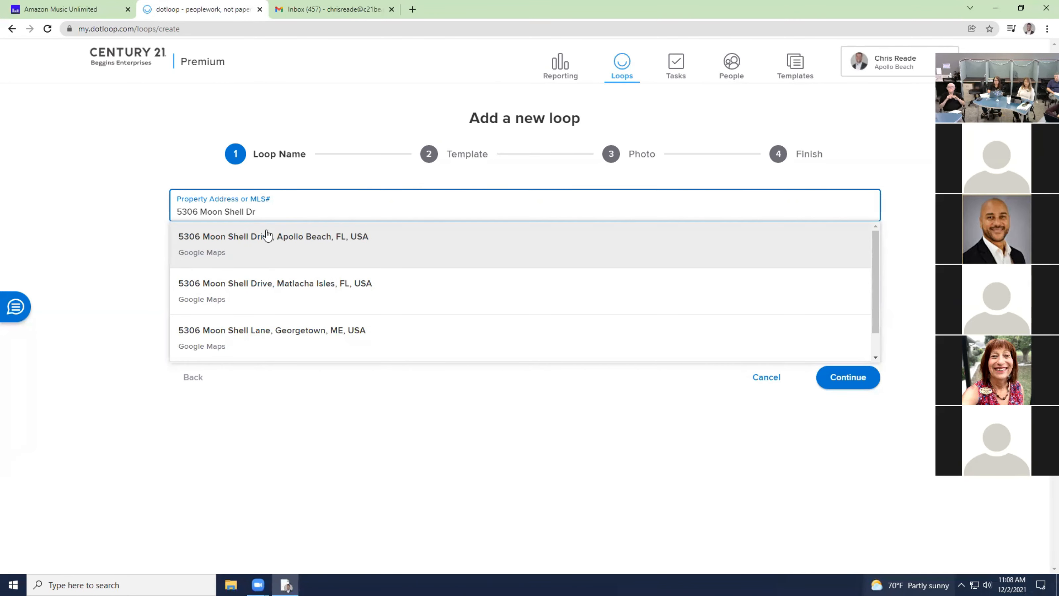
{"action": "left_click", "coordinate": [267, 236]}
{"action": "left_click", "coordinate": [859, 375]}
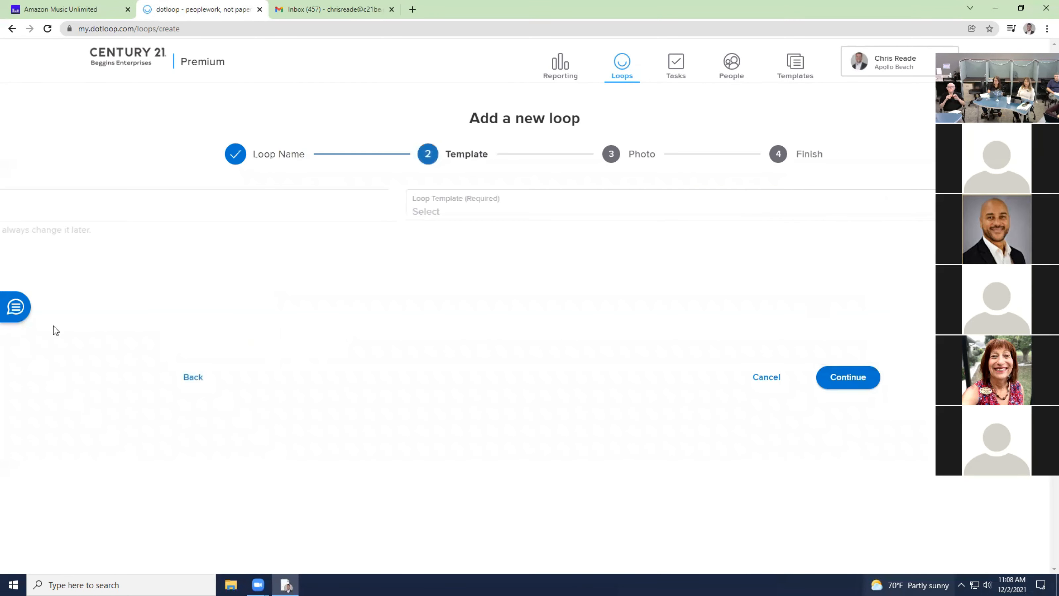
Choose Contract AS IS RESIDNTL as the loop template and advance to the Photo step.
{"action": "left_click", "coordinate": [567, 205]}
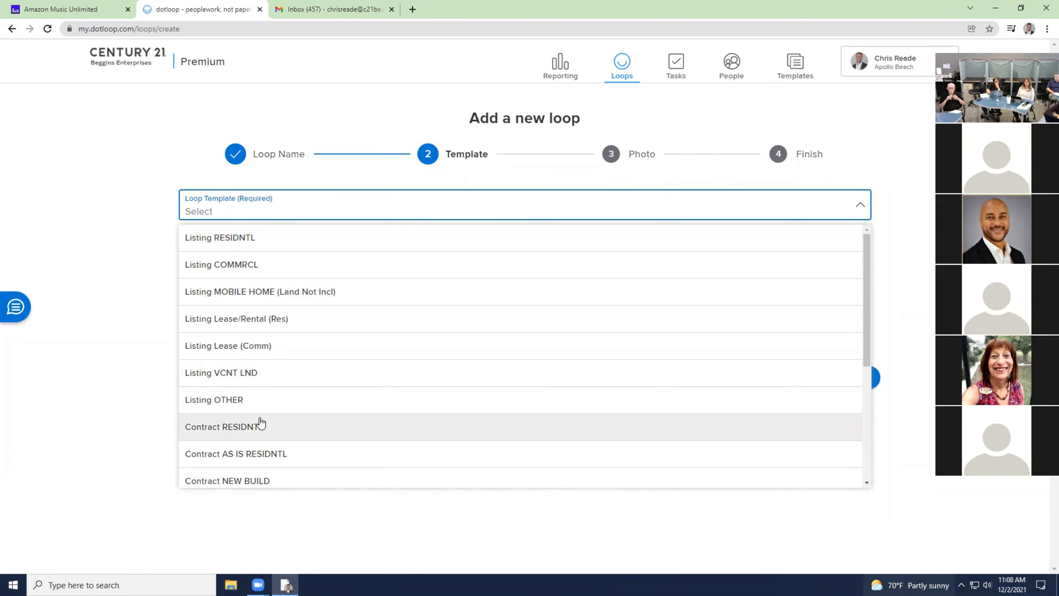
{"action": "scroll", "coordinate": [258, 242], "scroll_direction": "down", "scroll_amount": 1}
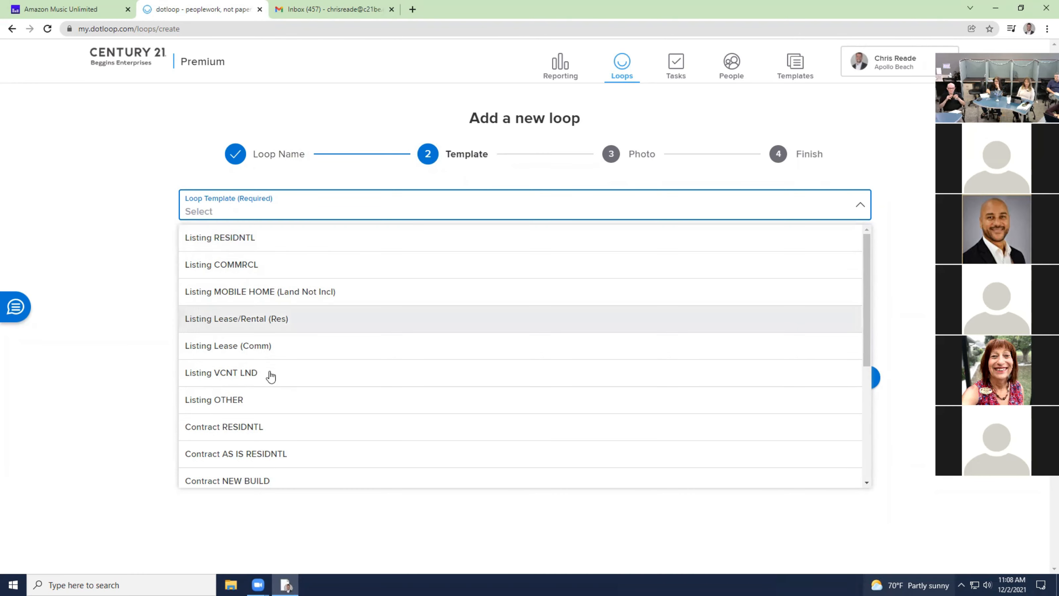
{"action": "scroll", "coordinate": [271, 376], "scroll_direction": "down", "scroll_amount": 1}
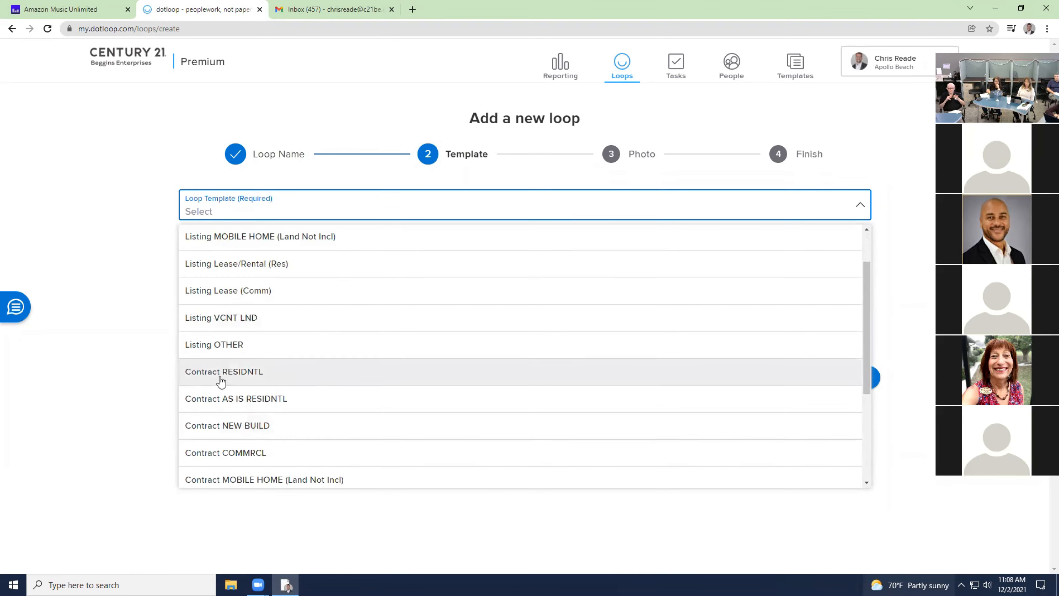
{"action": "scroll", "coordinate": [228, 403], "scroll_direction": "up", "scroll_amount": 2}
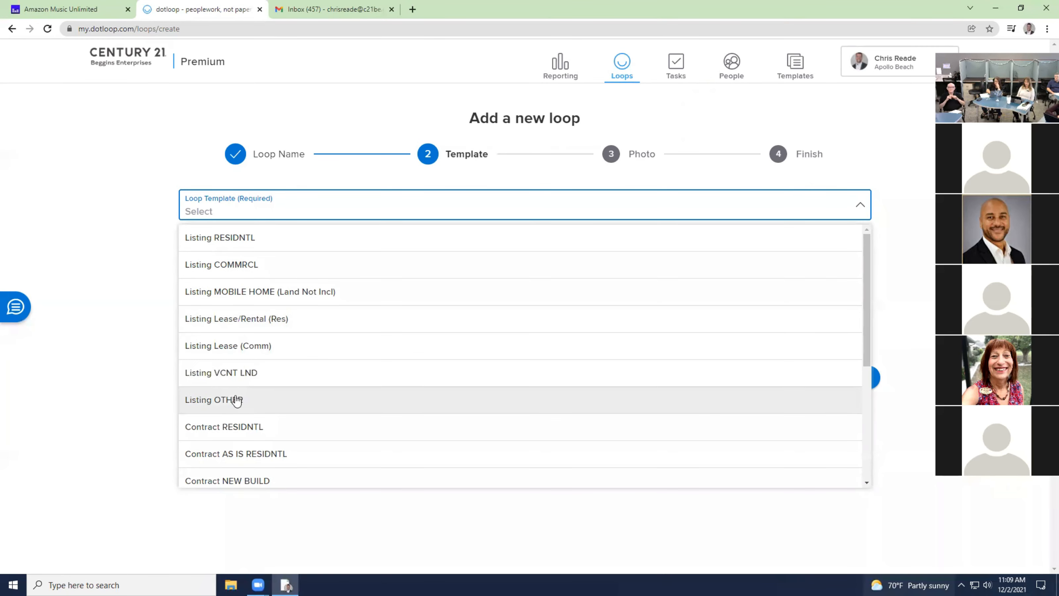
{"action": "scroll", "coordinate": [254, 396], "scroll_direction": "down", "scroll_amount": 3}
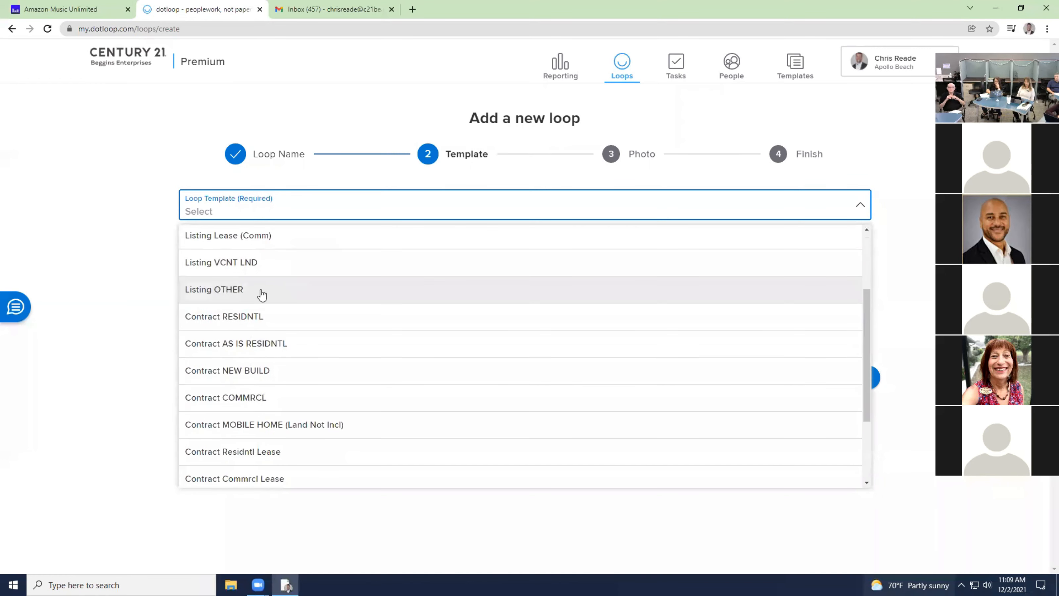
{"action": "scroll", "coordinate": [295, 289], "scroll_direction": "down", "scroll_amount": 1}
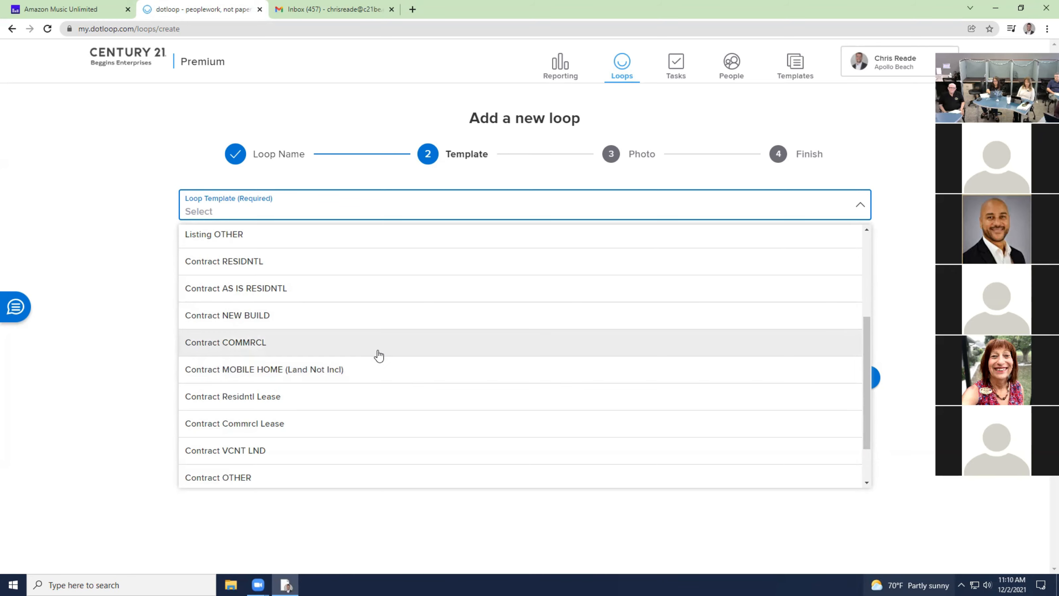
{"action": "scroll", "coordinate": [314, 374], "scroll_direction": "down", "scroll_amount": 2}
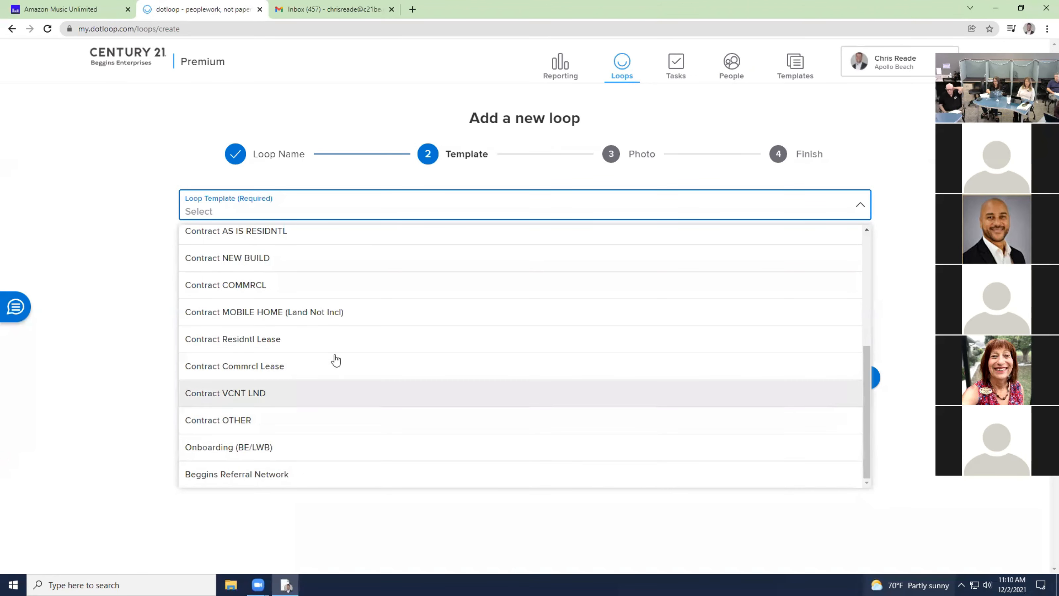
{"action": "scroll", "coordinate": [278, 317], "scroll_direction": "up", "scroll_amount": 2}
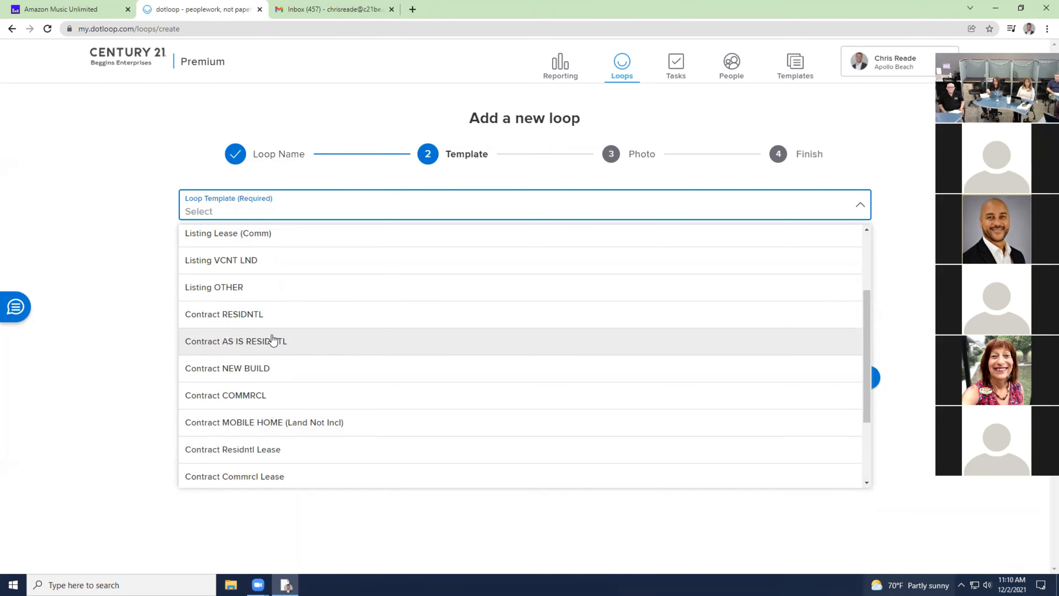
{"action": "left_click", "coordinate": [272, 341]}
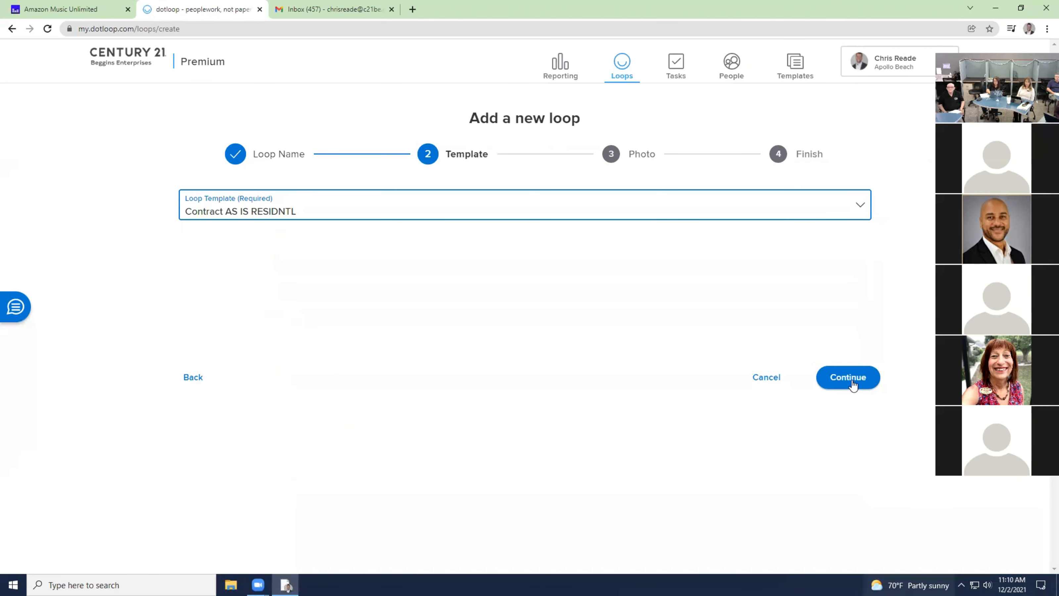
{"action": "left_click", "coordinate": [857, 376]}
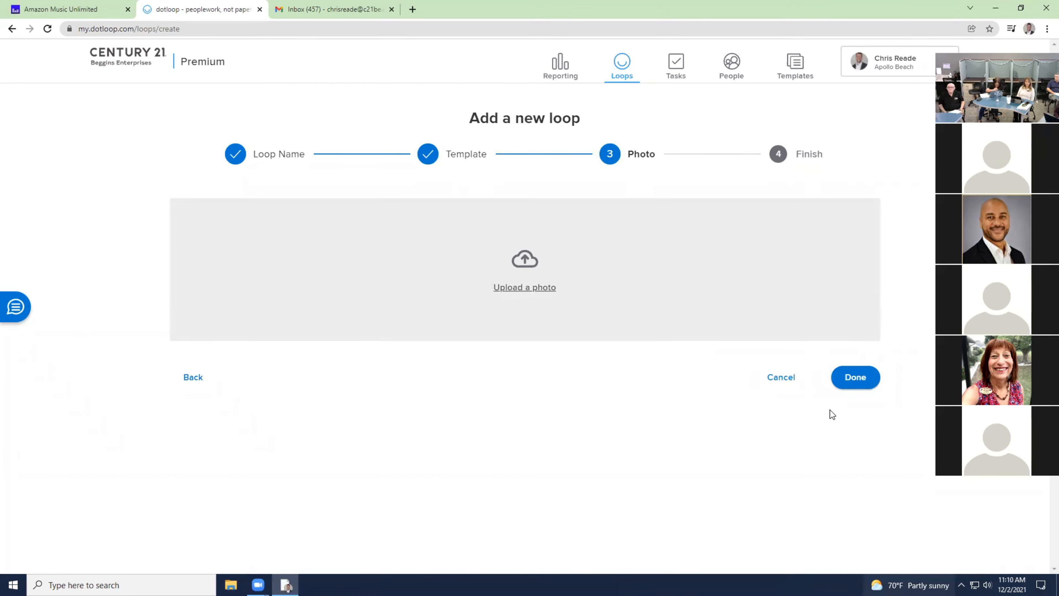
{"action": "left_click", "coordinate": [856, 375]}
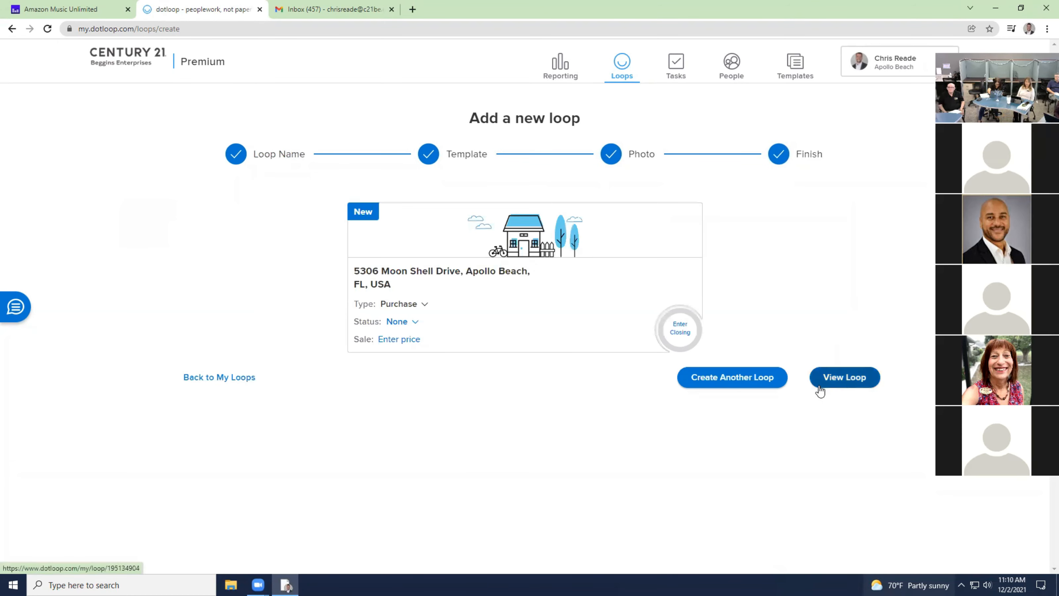
{"action": "left_click", "coordinate": [852, 381]}
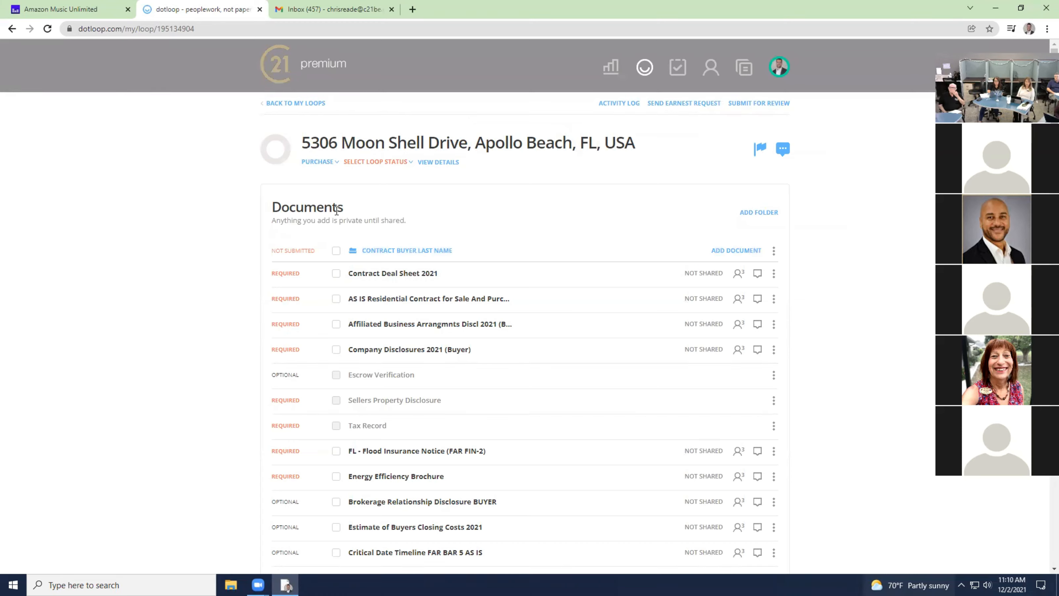
Set the new loop's status to PRE-OFFER and bring up its details.
{"action": "left_click", "coordinate": [393, 164]}
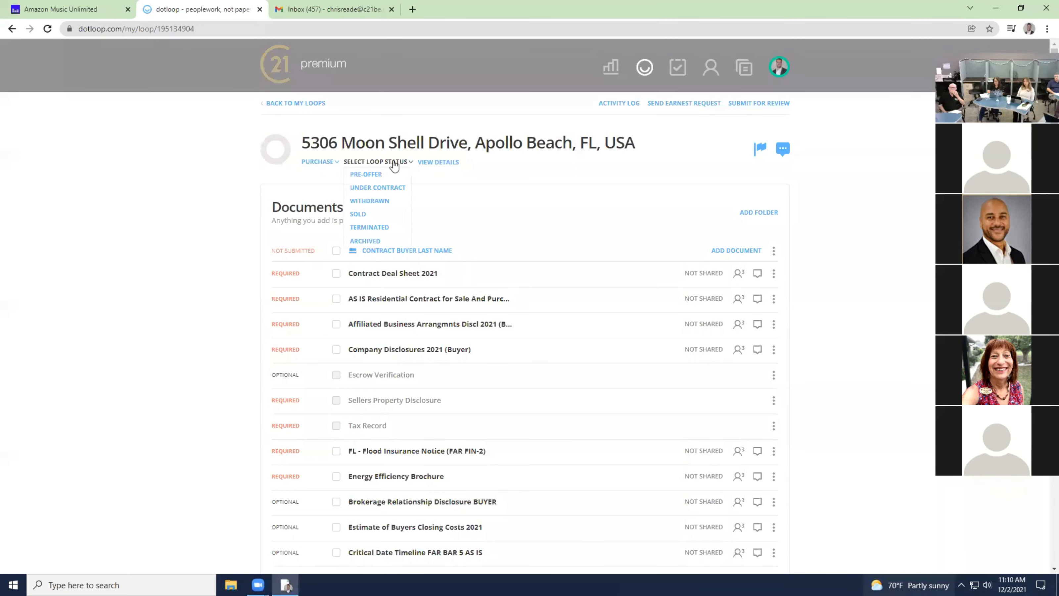
{"action": "left_click", "coordinate": [368, 176]}
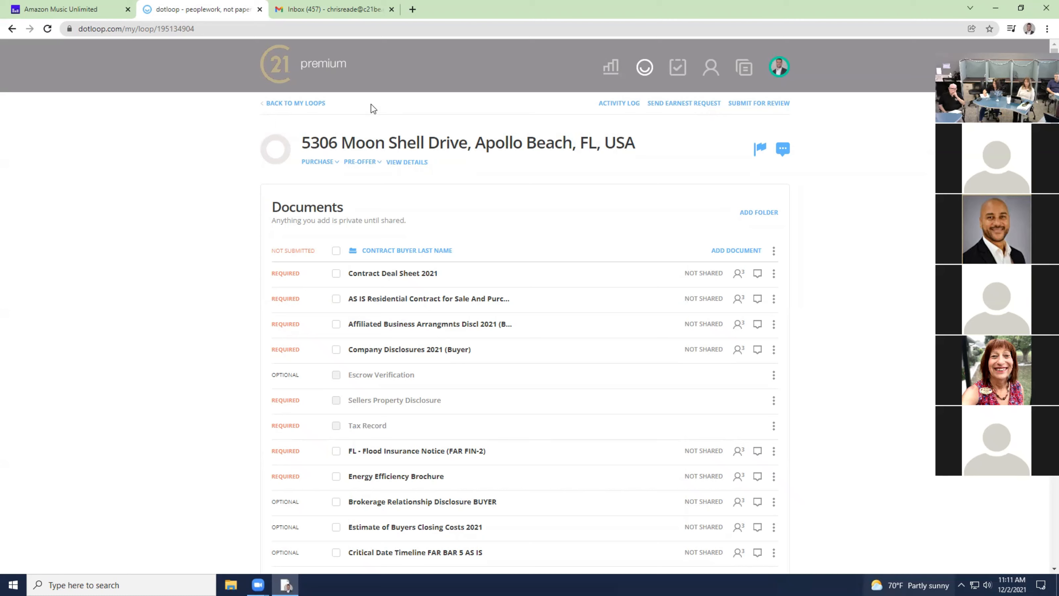
{"action": "left_click", "coordinate": [415, 163]}
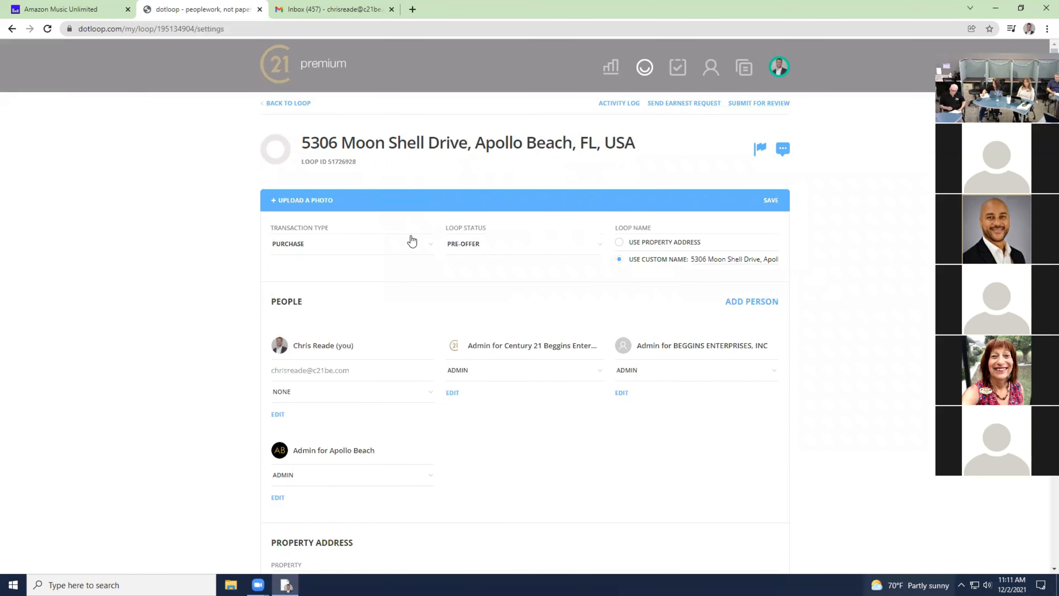
Save the loop details, go back to Documents, and start submitting the contract folder for review.
{"action": "scroll", "coordinate": [337, 404], "scroll_direction": "down", "scroll_amount": 9}
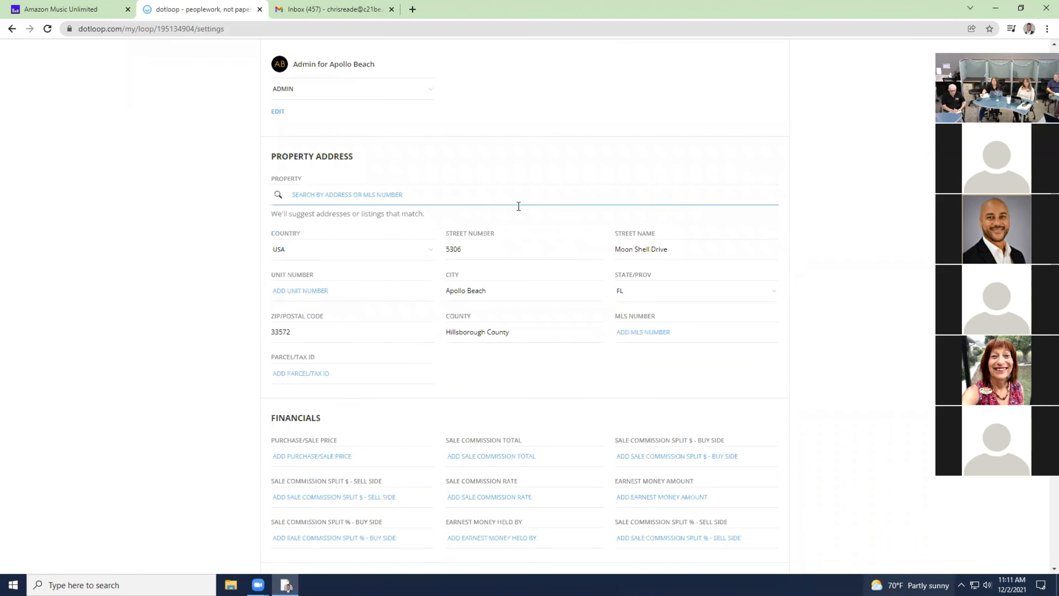
{"action": "scroll", "coordinate": [407, 397], "scroll_direction": "down", "scroll_amount": 7}
{"action": "scroll", "coordinate": [418, 355], "scroll_direction": "down", "scroll_amount": 10}
{"action": "scroll", "coordinate": [419, 351], "scroll_direction": "up", "scroll_amount": 20}
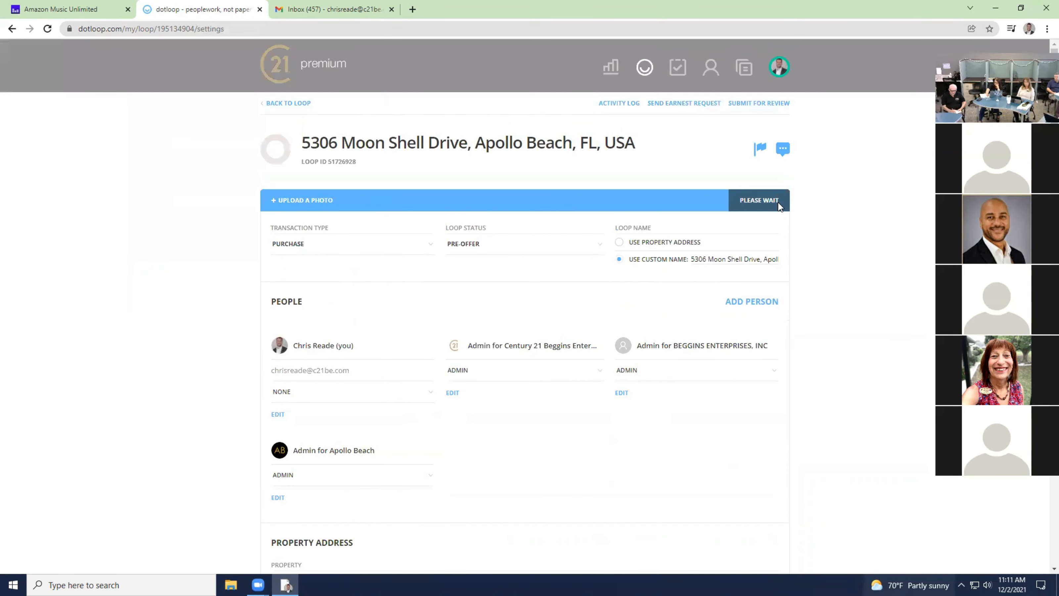
{"action": "left_click", "coordinate": [772, 201]}
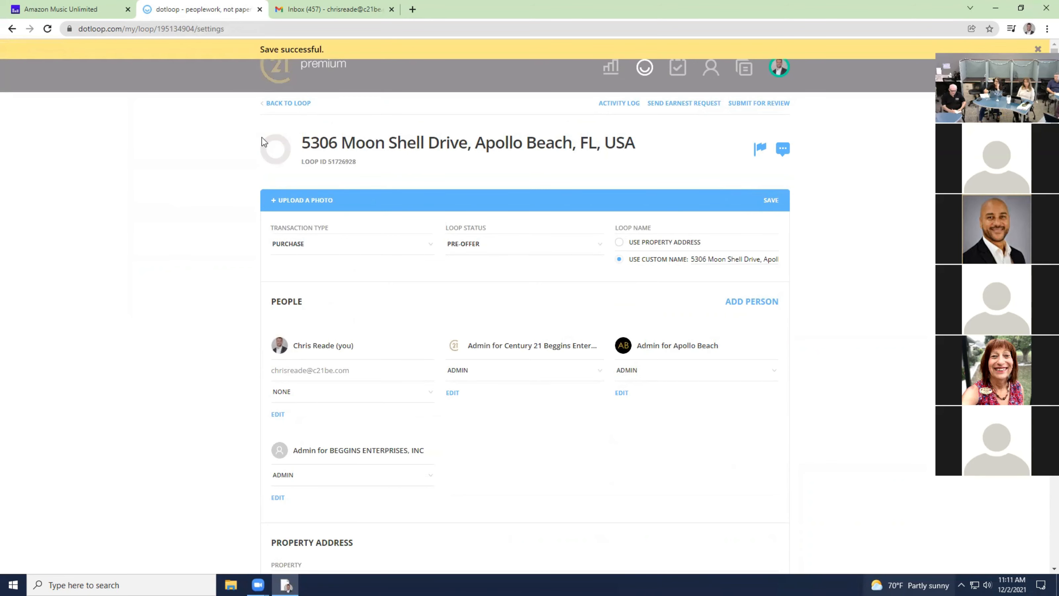
{"action": "left_click", "coordinate": [292, 107]}
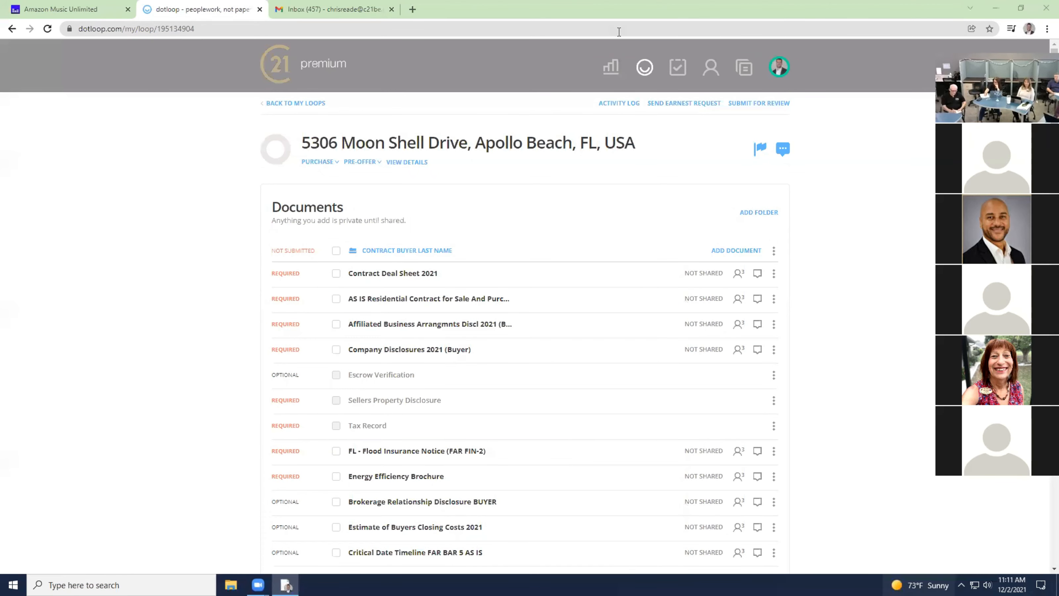
{"action": "left_click", "coordinate": [780, 68]}
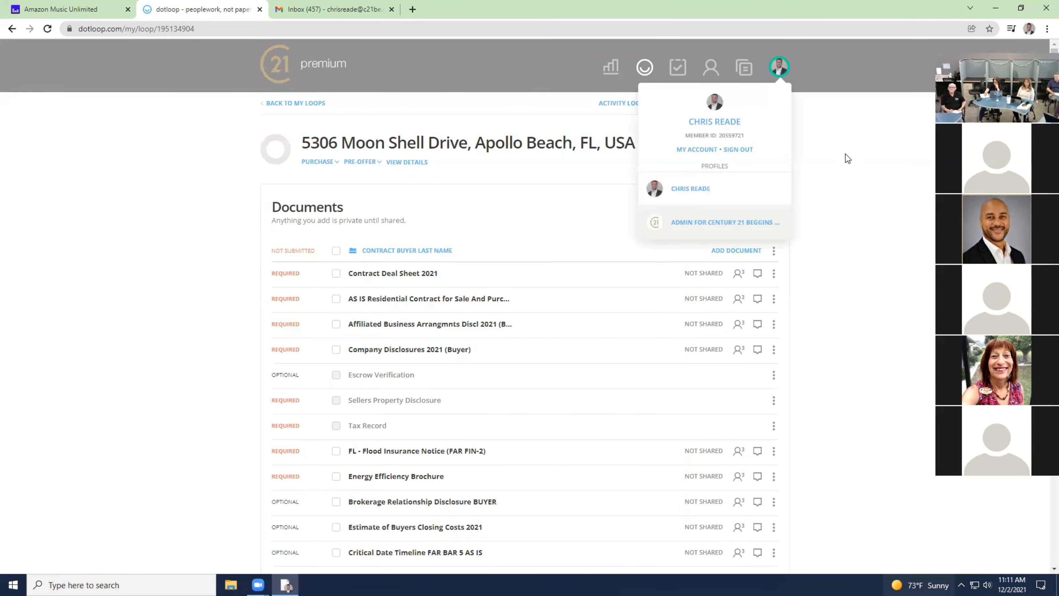
{"action": "left_click", "coordinate": [770, 103]}
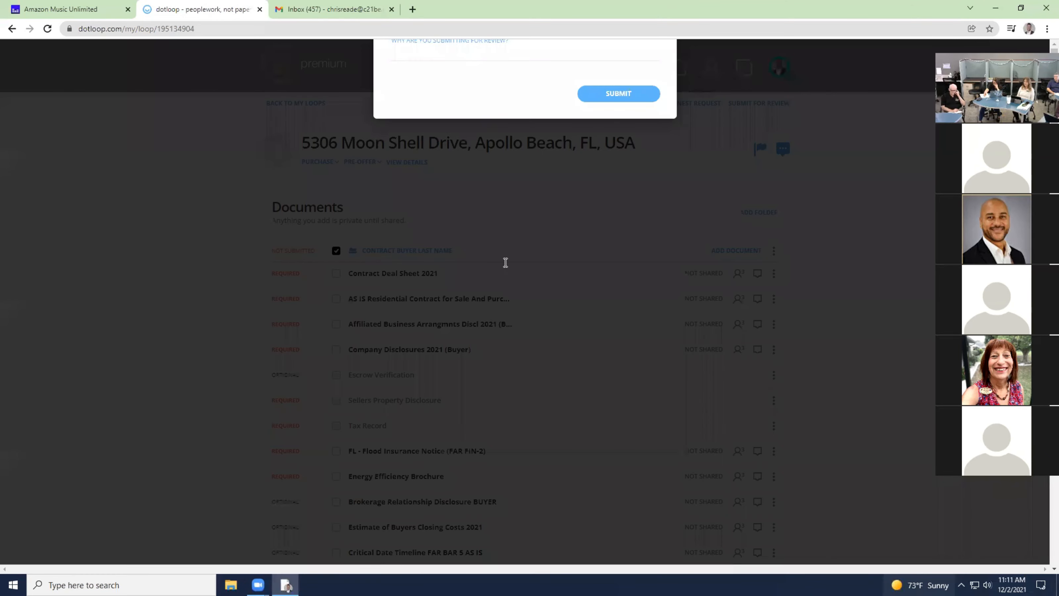
Attempt submission, dismiss the '8 documents required' warning, and cancel the review dialog.
{"action": "left_click", "coordinate": [626, 391]}
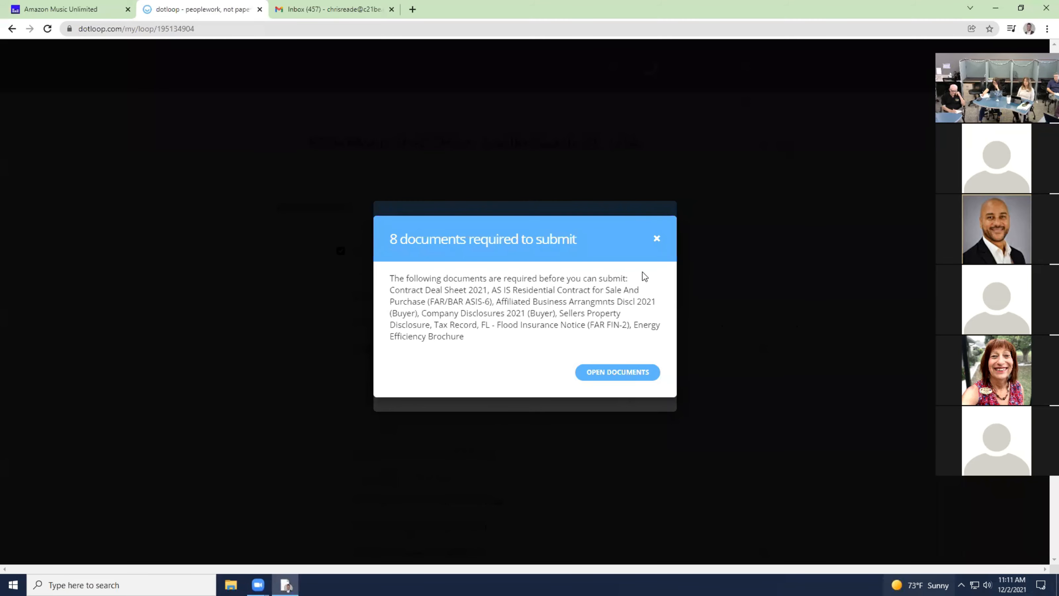
{"action": "left_click", "coordinate": [657, 239]}
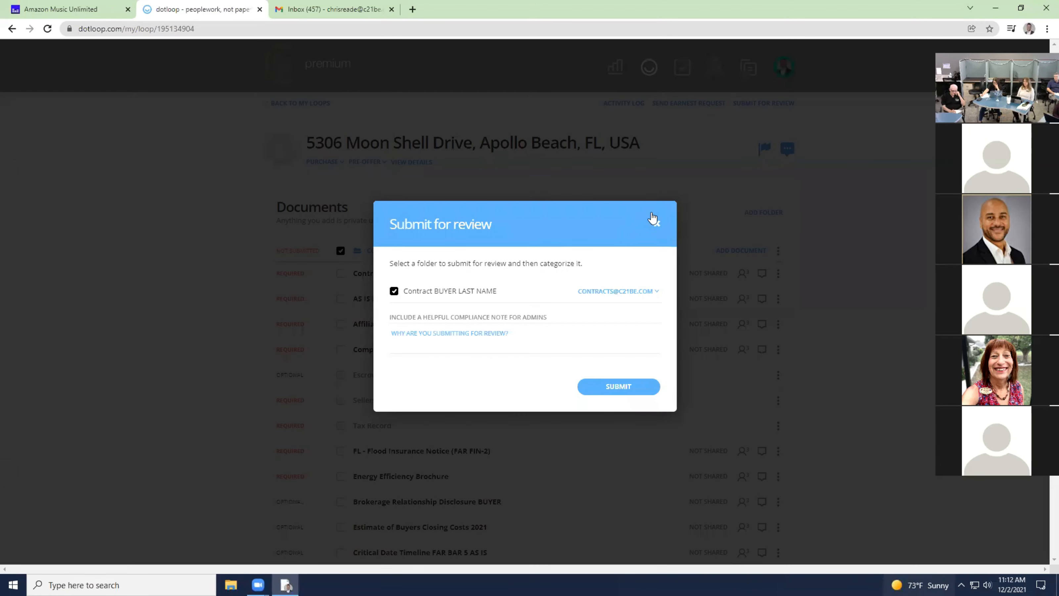
{"action": "left_click", "coordinate": [655, 221]}
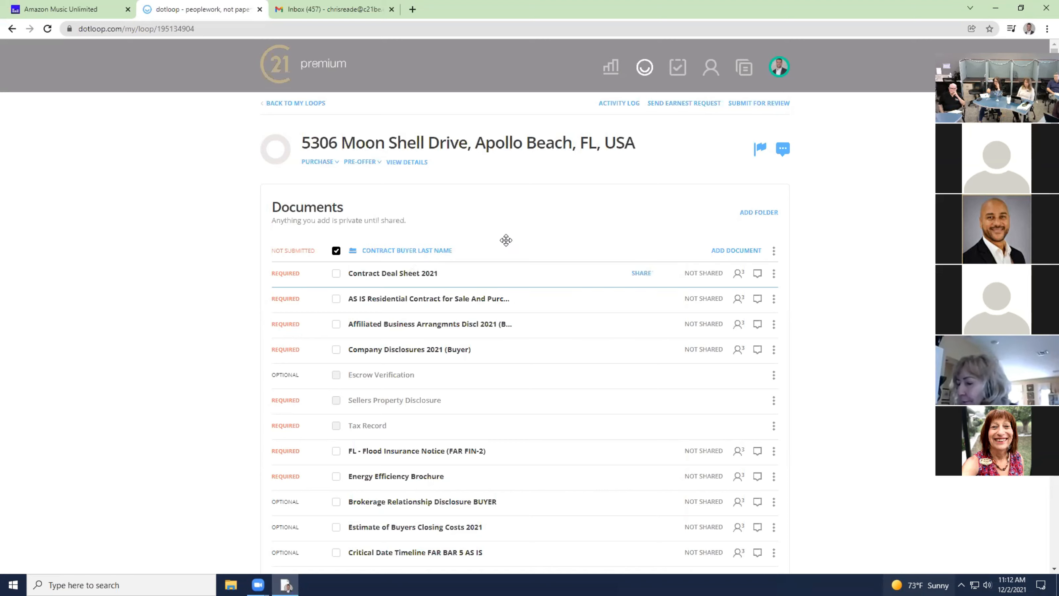
{"action": "left_click", "coordinate": [417, 274]}
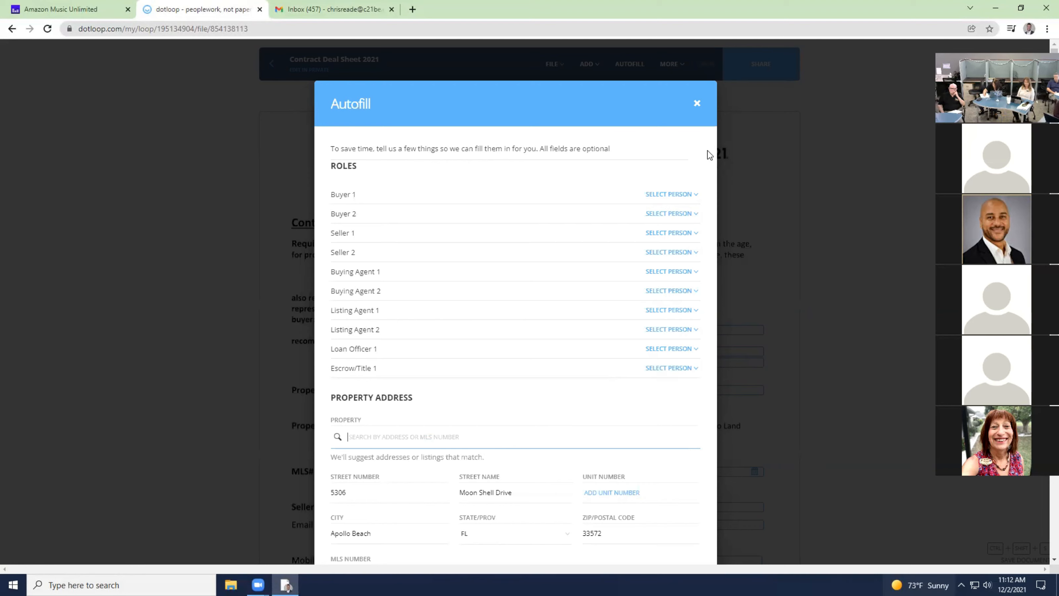
{"action": "left_click", "coordinate": [697, 103]}
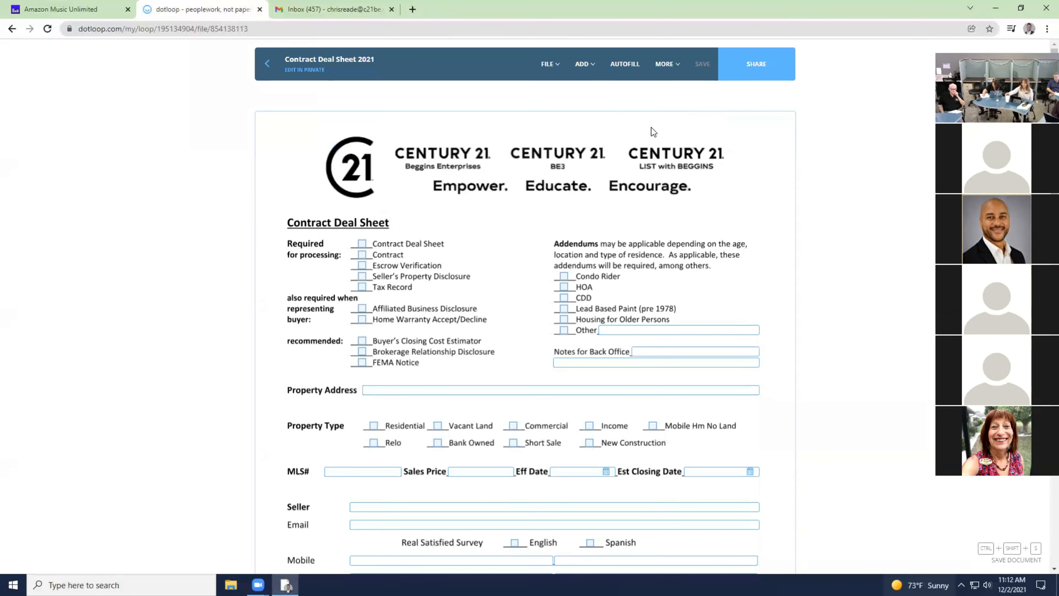
{"action": "left_click", "coordinate": [280, 71]}
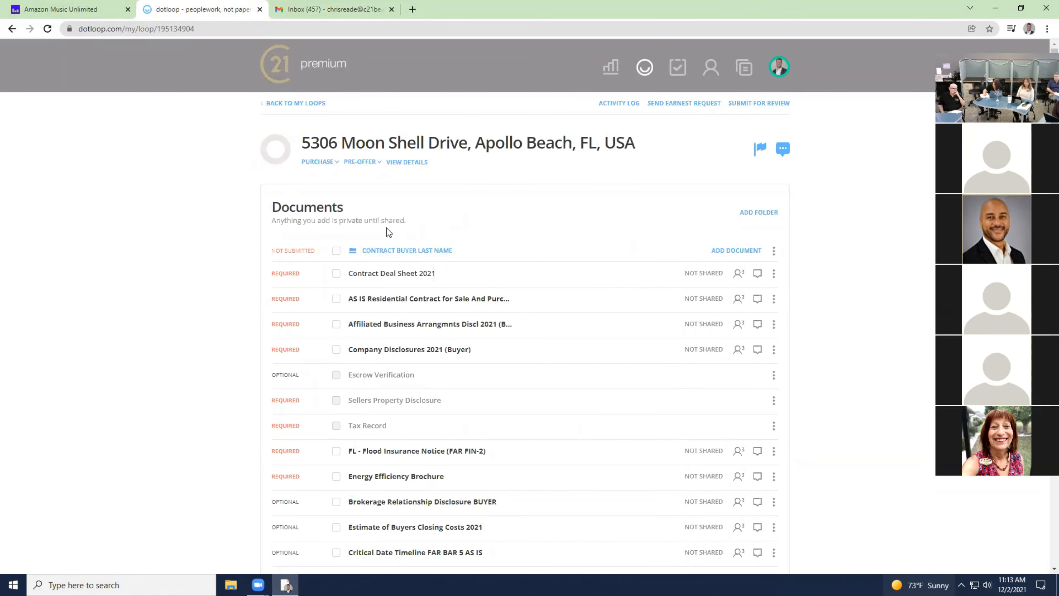
Rename the contract folder, swapping the BUYER LAST NAME placeholder for the buyer's surname.
{"action": "left_click", "coordinate": [774, 251]}
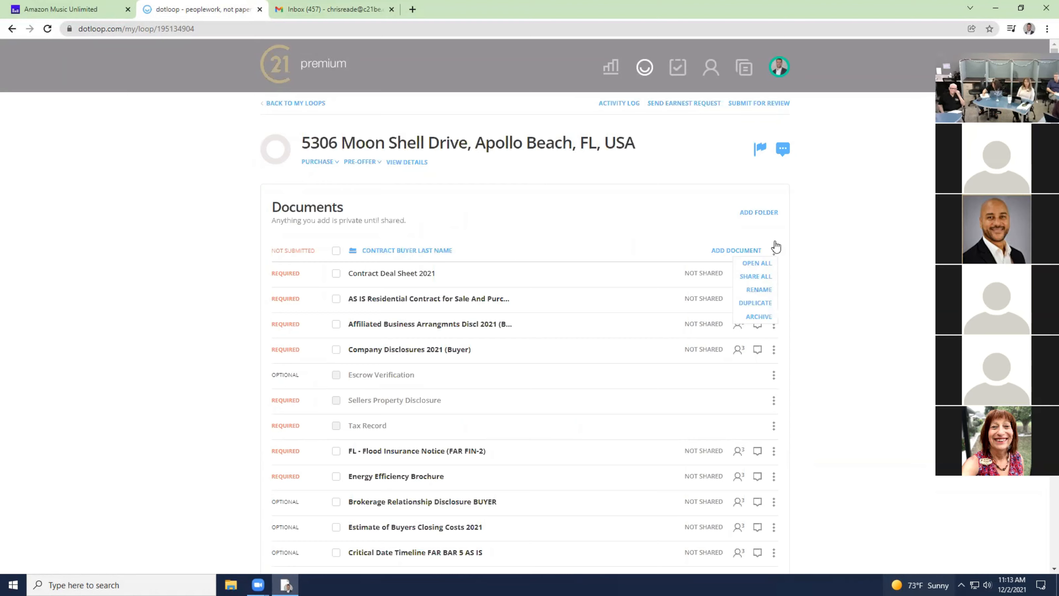
{"action": "left_click", "coordinate": [761, 289]}
{"action": "left_click_drag", "start_coordinate": [449, 250], "coordinate": [398, 250]}
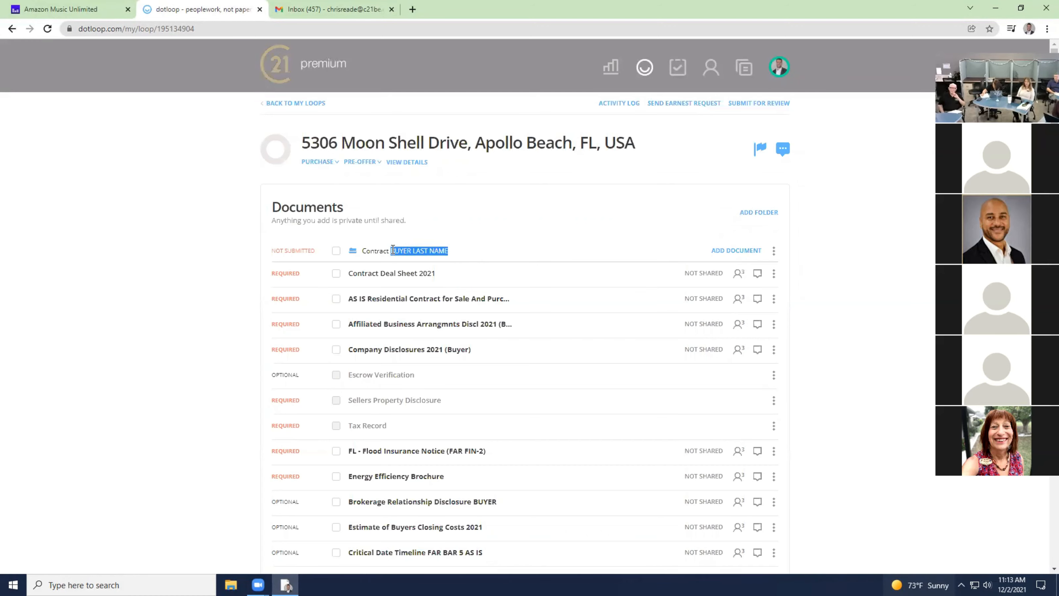
{"action": "type", "text": "Mc"}
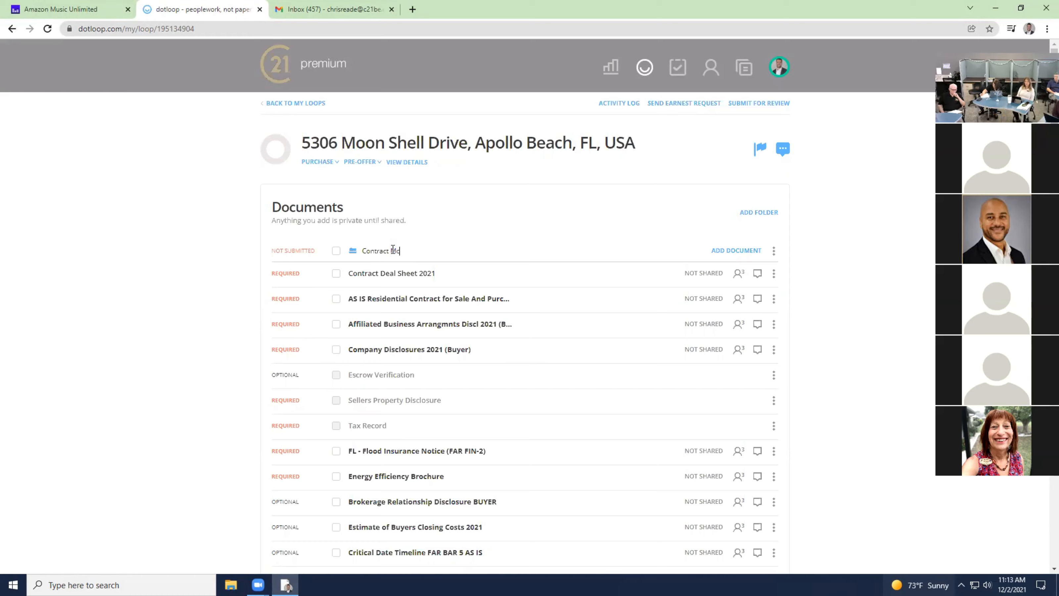
{"action": "type", "text": "Nally"}
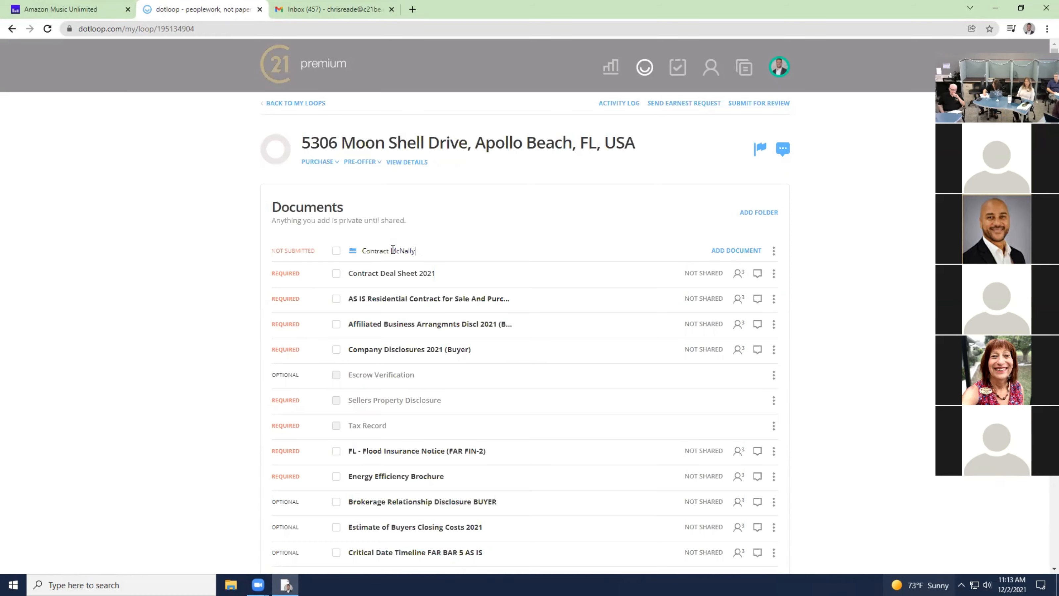
{"action": "left_click", "coordinate": [256, 217]}
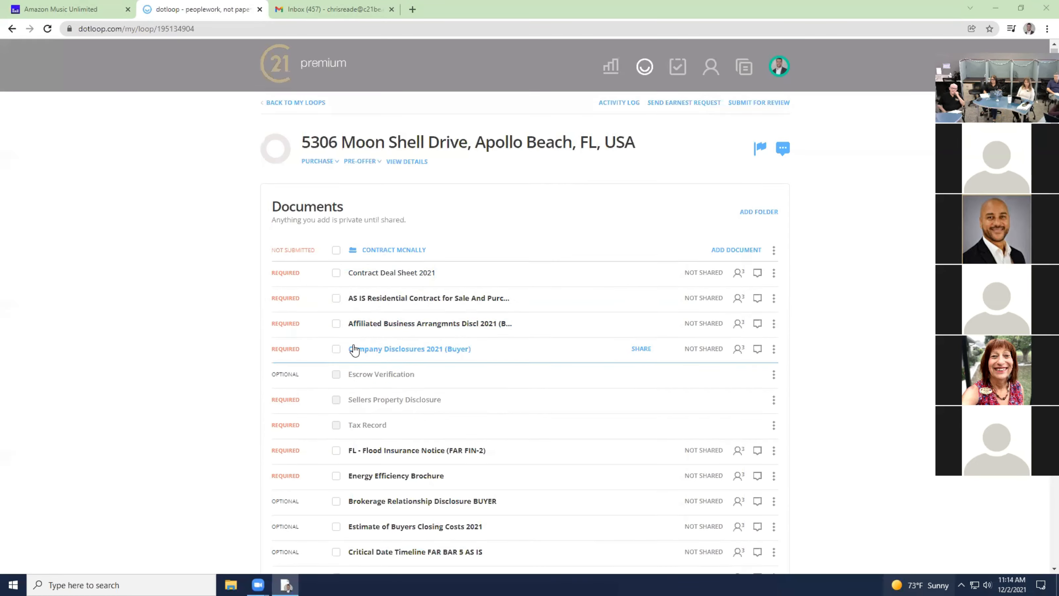
Scroll down the Contract McNally folder's documents to review its empty placeholders.
{"action": "scroll", "coordinate": [472, 278], "scroll_direction": "down", "scroll_amount": 2}
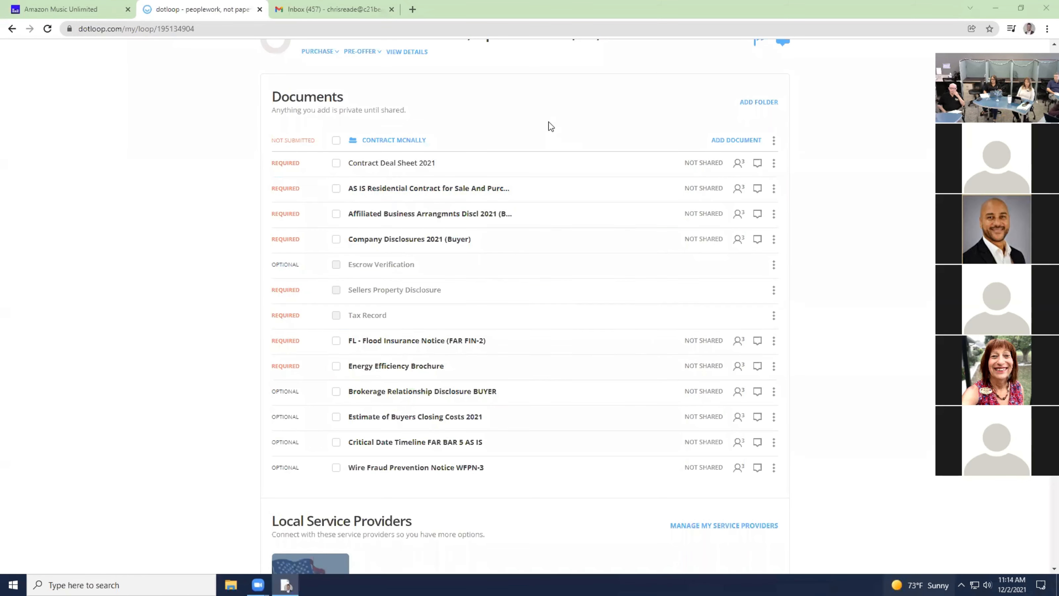
Open the Stellar MLS website in a new browser tab.
{"action": "left_click", "coordinate": [412, 10]}
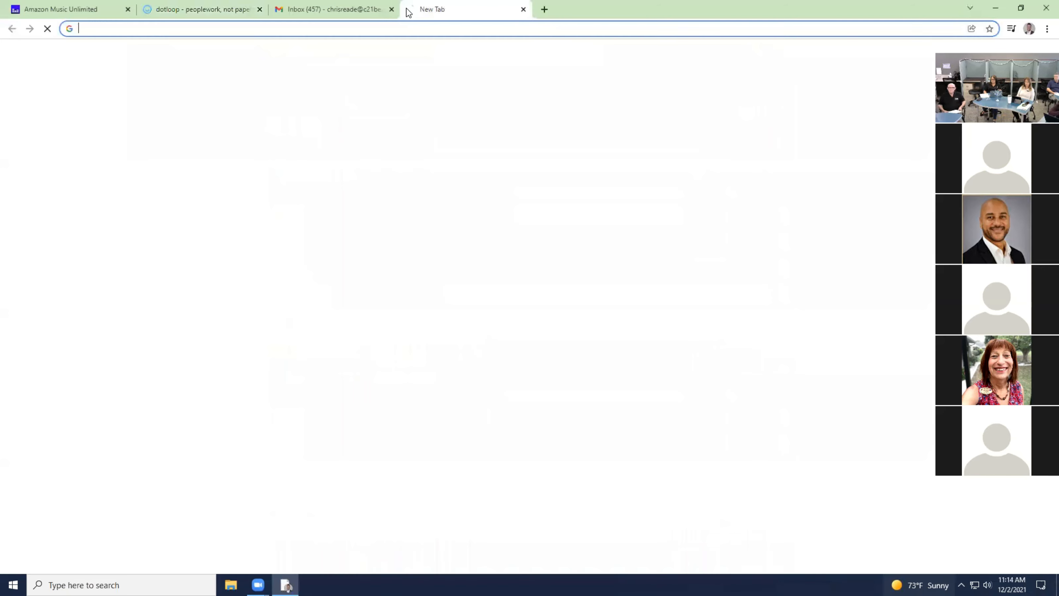
{"action": "type", "text": "st"}
{"action": "key", "text": "Return"}
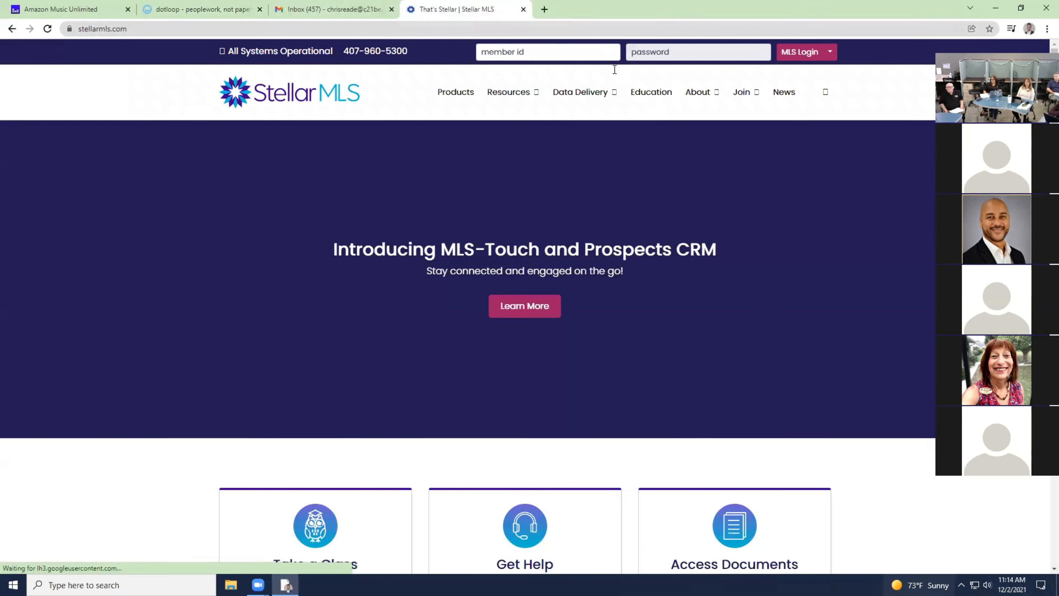
Log in to Stellar MLS with the member ID and password, then go back to dotloop.
{"action": "left_click", "coordinate": [558, 52]}
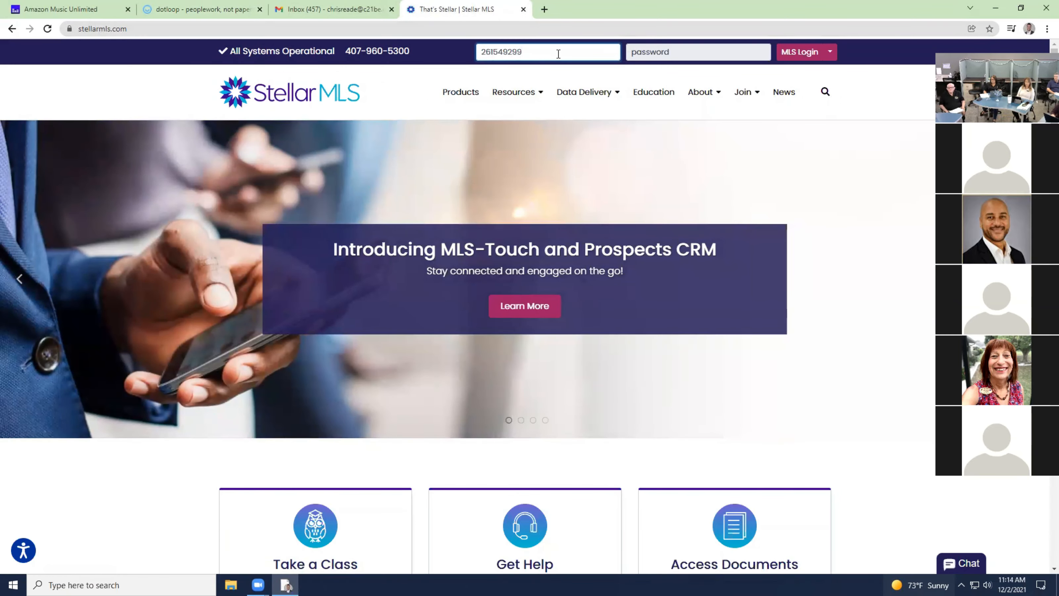
{"action": "key", "text": "Tab"}
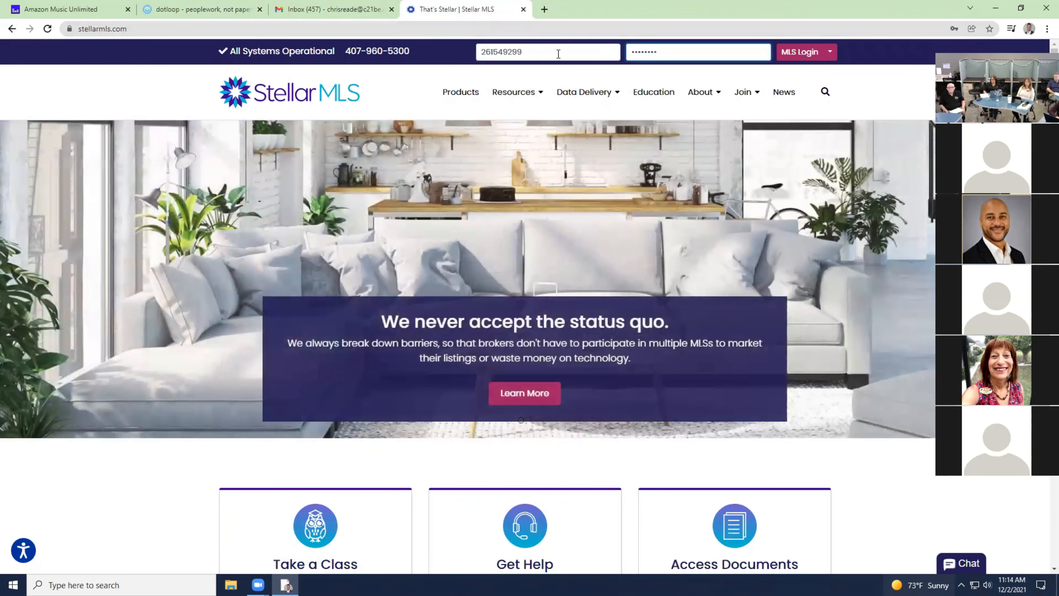
{"action": "key", "text": "Return"}
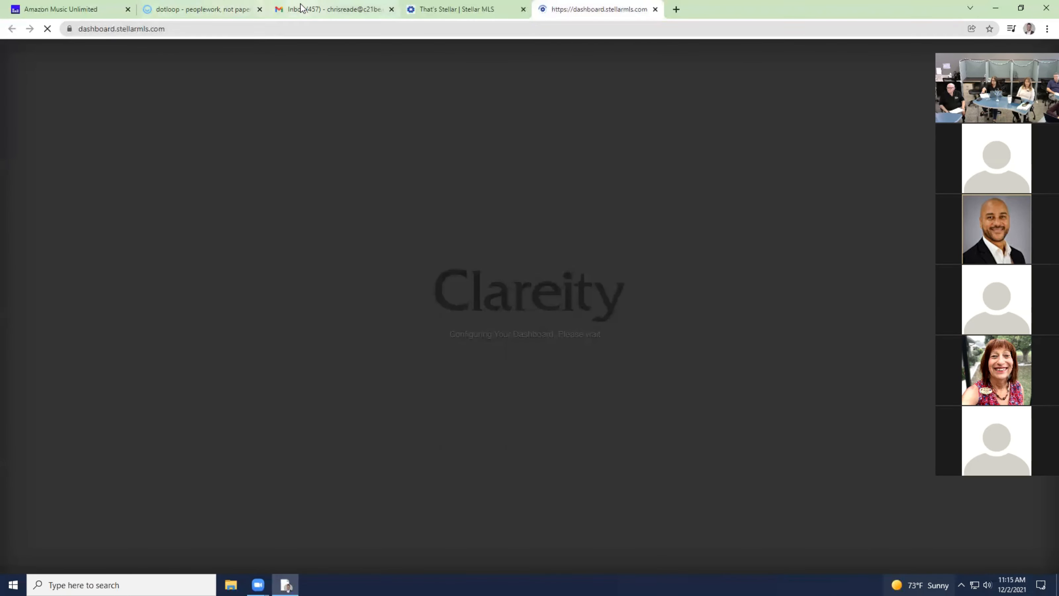
{"action": "left_click", "coordinate": [208, 8]}
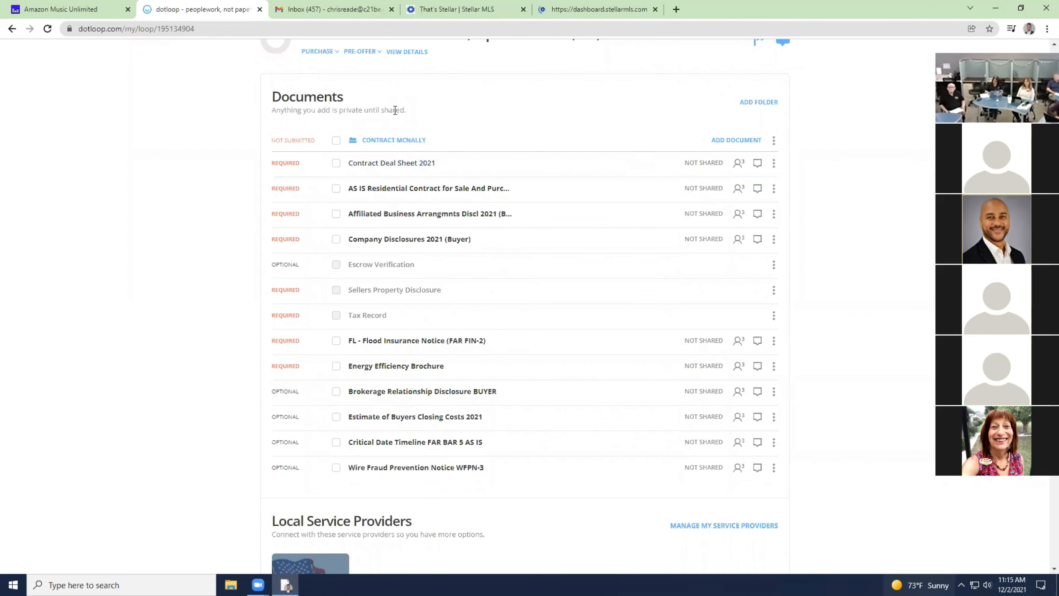
Select all documents in the Contract McNally folder and open them together.
{"action": "scroll", "coordinate": [363, 110], "scroll_direction": "up", "scroll_amount": 2}
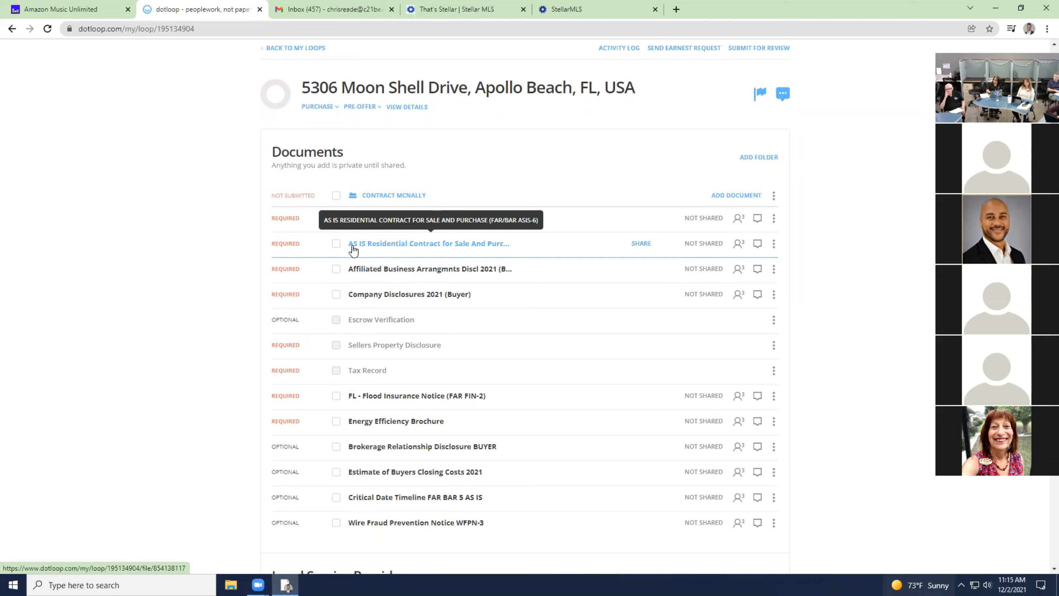
{"action": "left_click", "coordinate": [337, 196]}
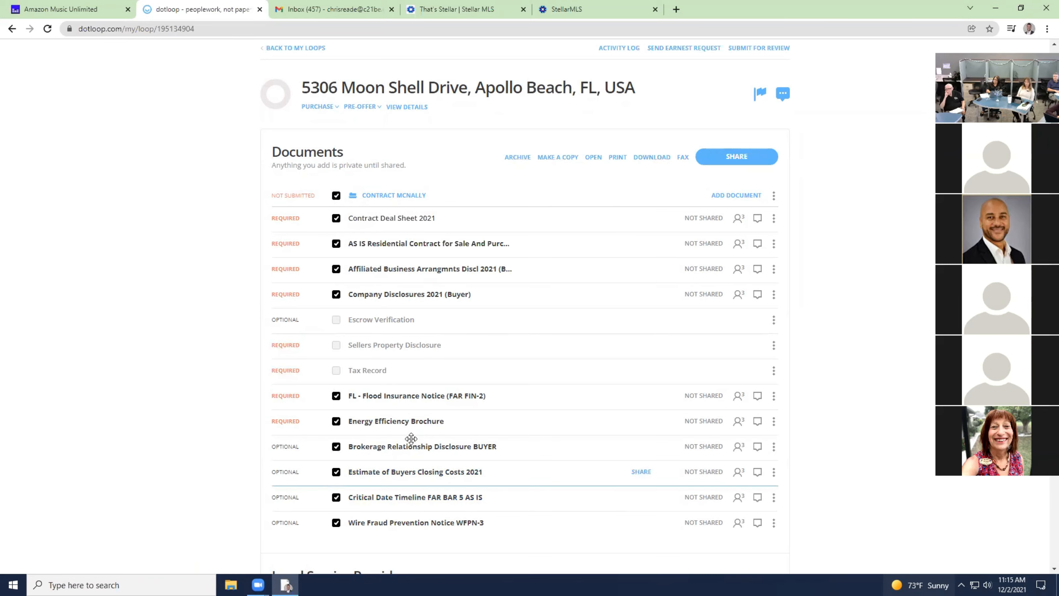
{"action": "scroll", "coordinate": [409, 440], "scroll_direction": "down", "scroll_amount": 3}
{"action": "scroll", "coordinate": [409, 436], "scroll_direction": "up", "scroll_amount": 3}
{"action": "scroll", "coordinate": [411, 436], "scroll_direction": "up", "scroll_amount": 2}
{"action": "scroll", "coordinate": [414, 433], "scroll_direction": "down", "scroll_amount": 3}
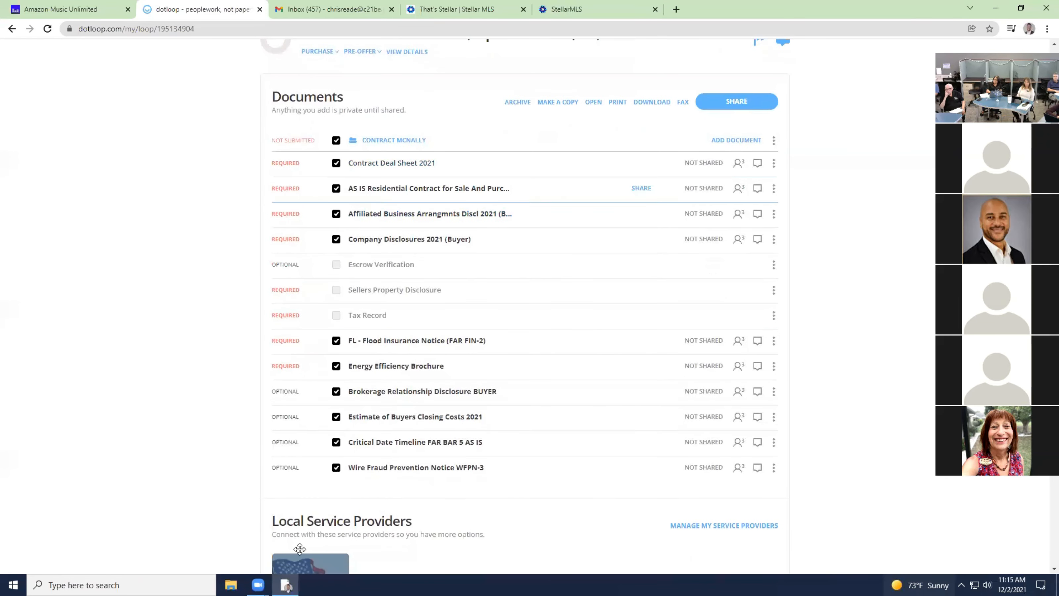
{"action": "left_click", "coordinate": [594, 102]}
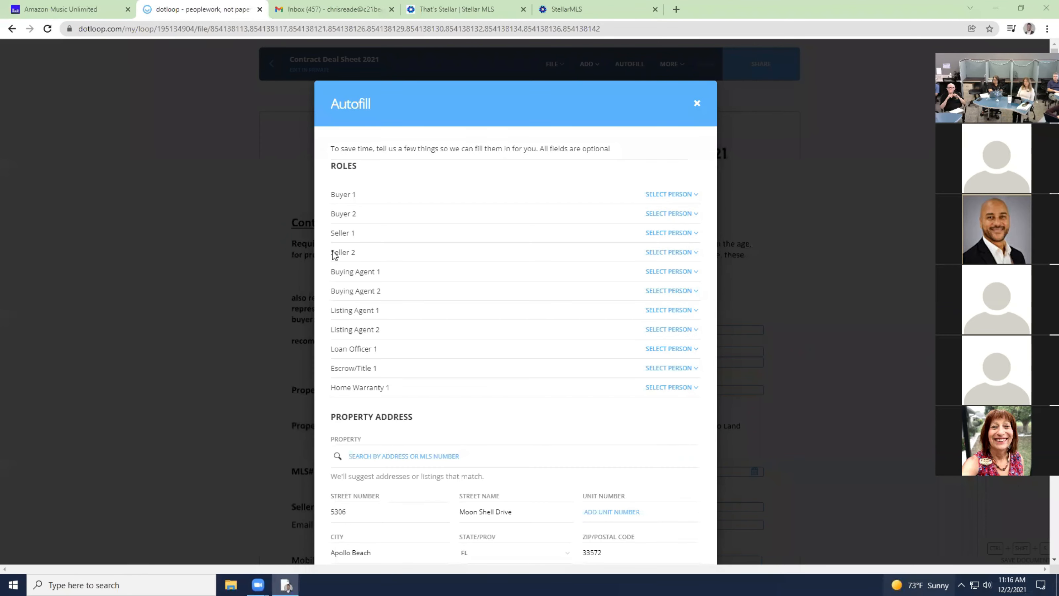
Scroll the Contract Deal Sheet 2021 Autofill form from Roles to Geographic Description and back.
{"action": "scroll", "coordinate": [447, 293], "scroll_direction": "down", "scroll_amount": 10}
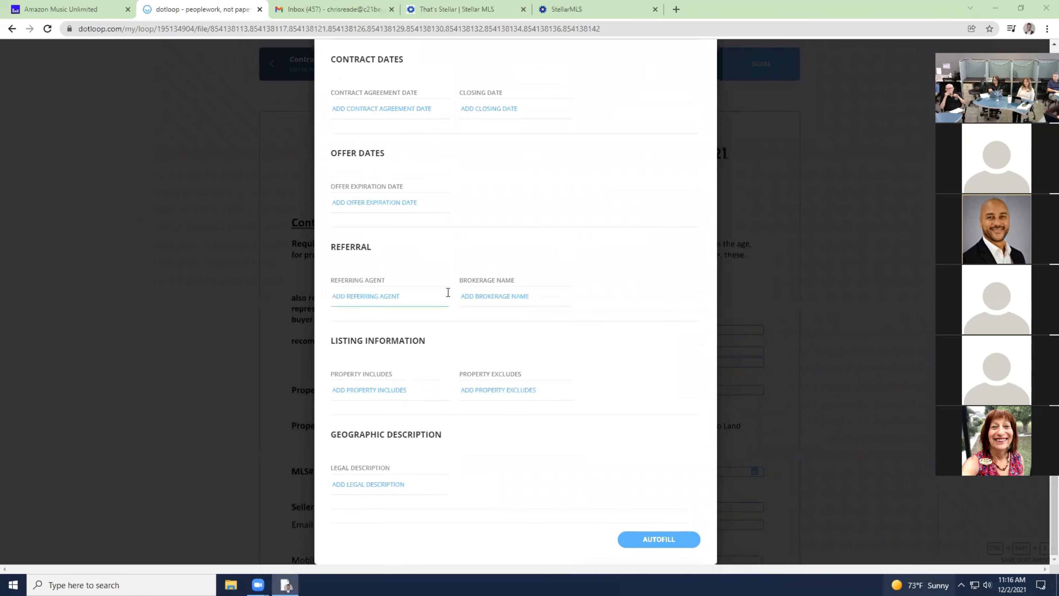
{"action": "scroll", "coordinate": [448, 293], "scroll_direction": "up", "scroll_amount": 10}
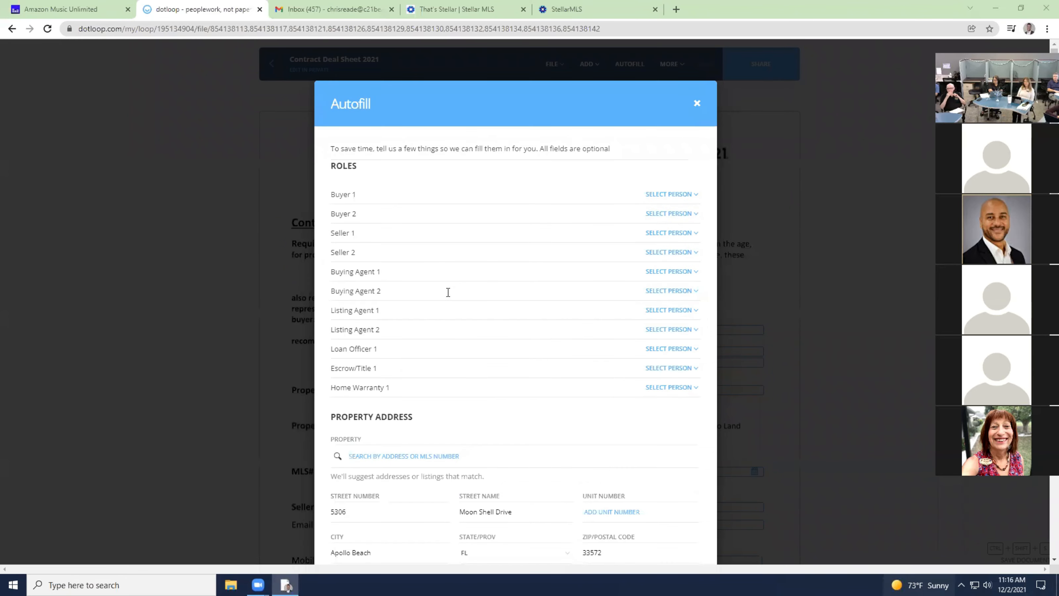
{"action": "scroll", "coordinate": [451, 297], "scroll_direction": "down", "scroll_amount": 3}
{"action": "scroll", "coordinate": [449, 296], "scroll_direction": "down", "scroll_amount": 10}
{"action": "scroll", "coordinate": [447, 296], "scroll_direction": "up", "scroll_amount": 1}
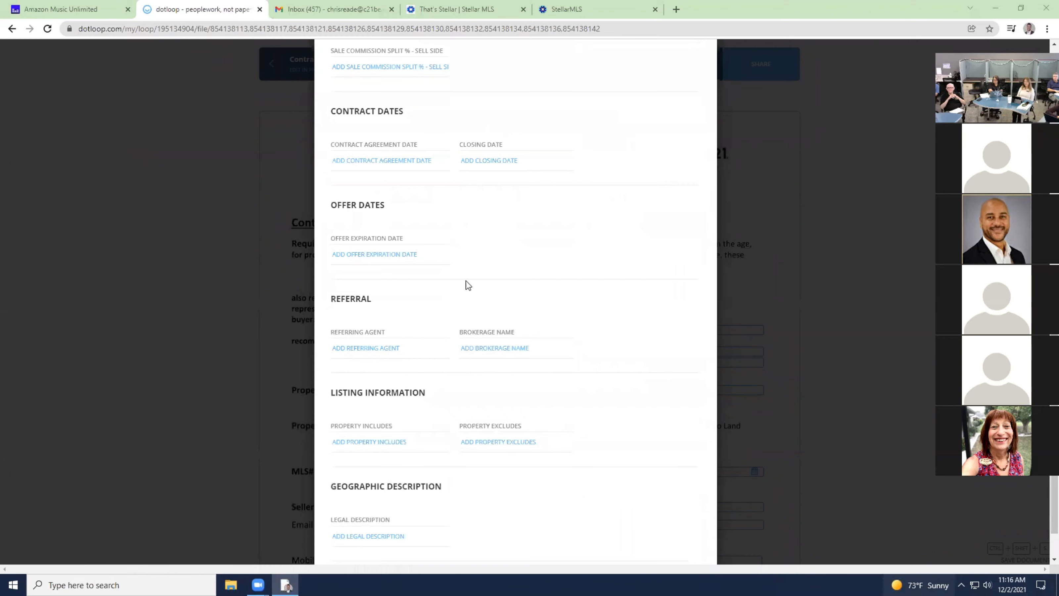
{"action": "scroll", "coordinate": [465, 285], "scroll_direction": "up", "scroll_amount": 4}
{"action": "scroll", "coordinate": [464, 287], "scroll_direction": "up", "scroll_amount": 10}
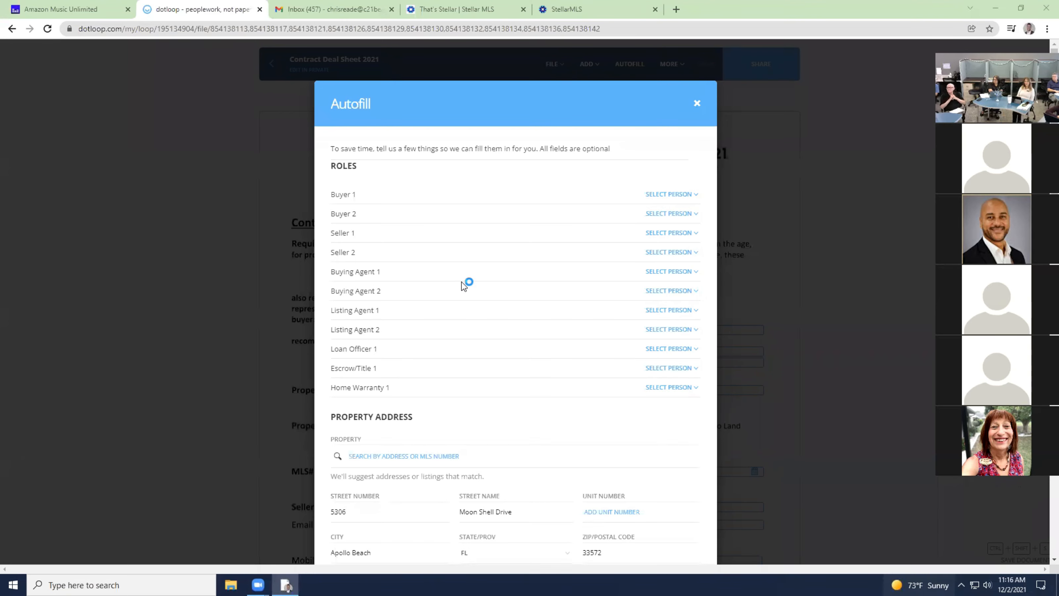
Search saved contacts for the buyer's name and add that contact to the loop as Buyer 1.
{"action": "left_click", "coordinate": [684, 195]}
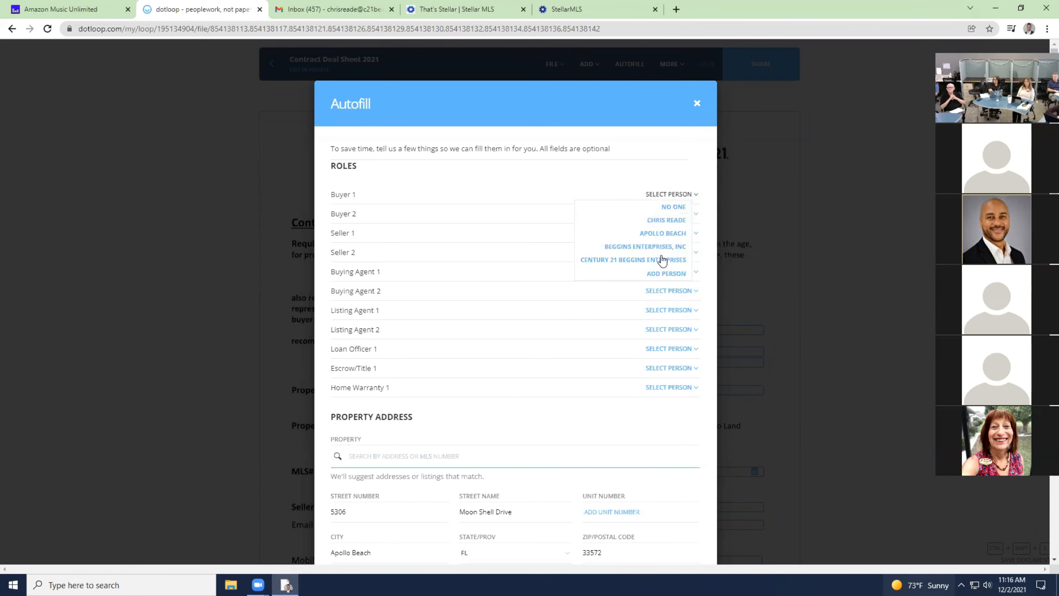
{"action": "left_click", "coordinate": [671, 274]}
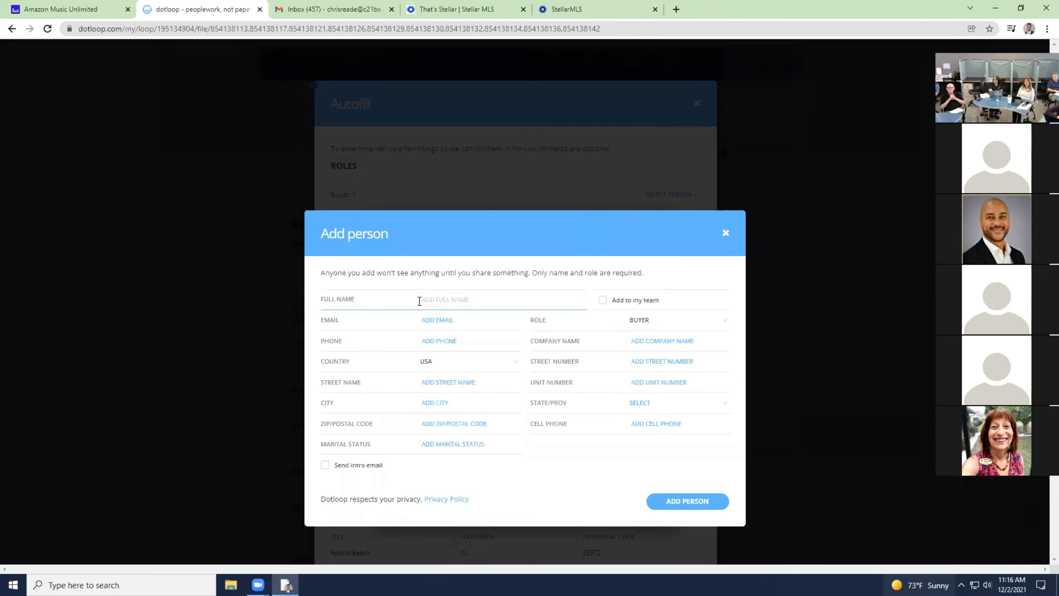
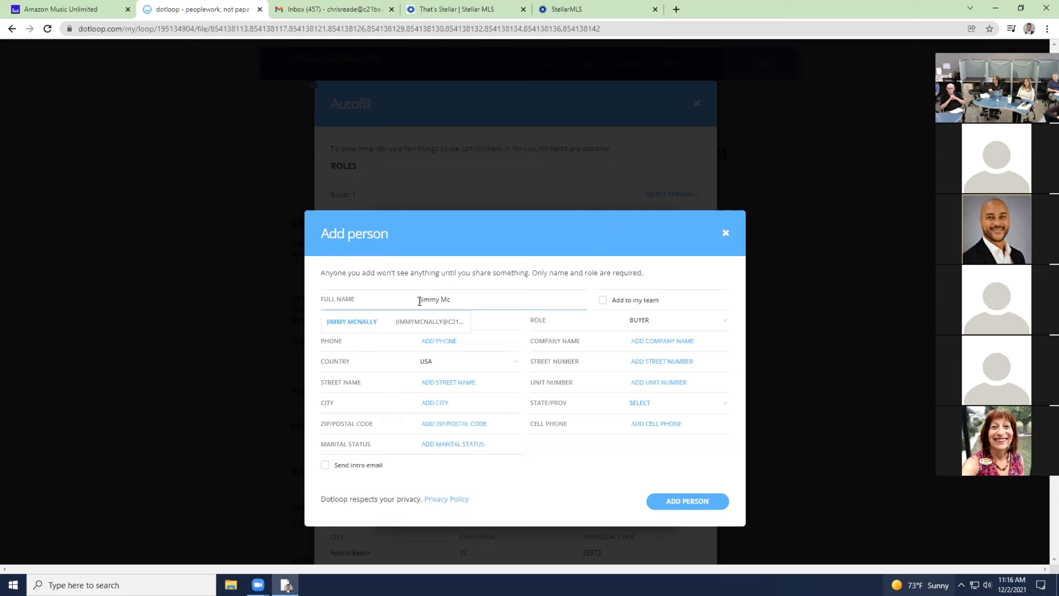
{"action": "left_click", "coordinate": [407, 322]}
{"action": "left_click", "coordinate": [472, 299]}
{"action": "left_click", "coordinate": [377, 323]}
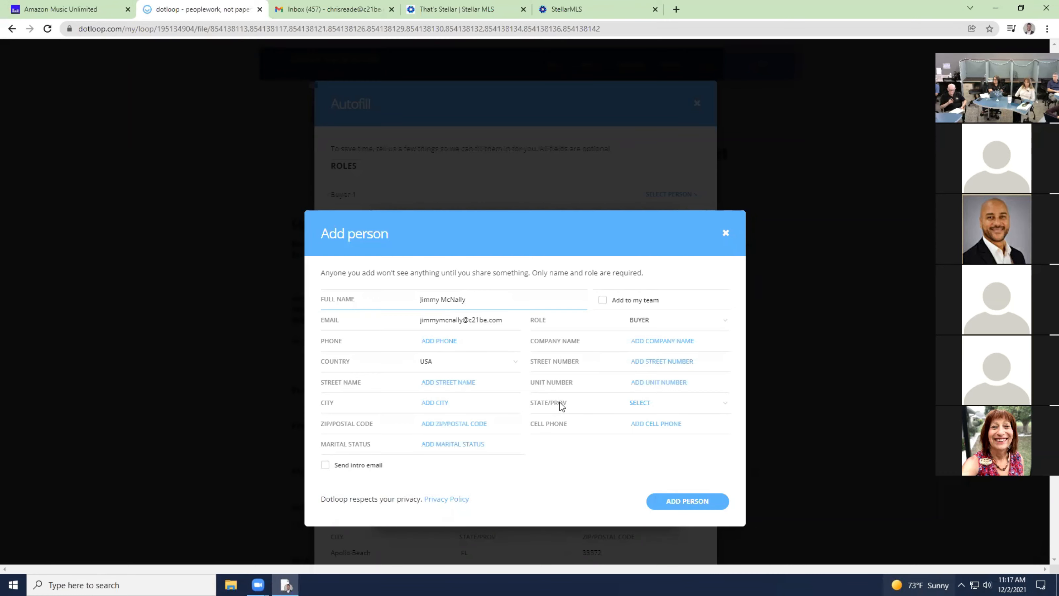
{"action": "left_click", "coordinate": [700, 501]}
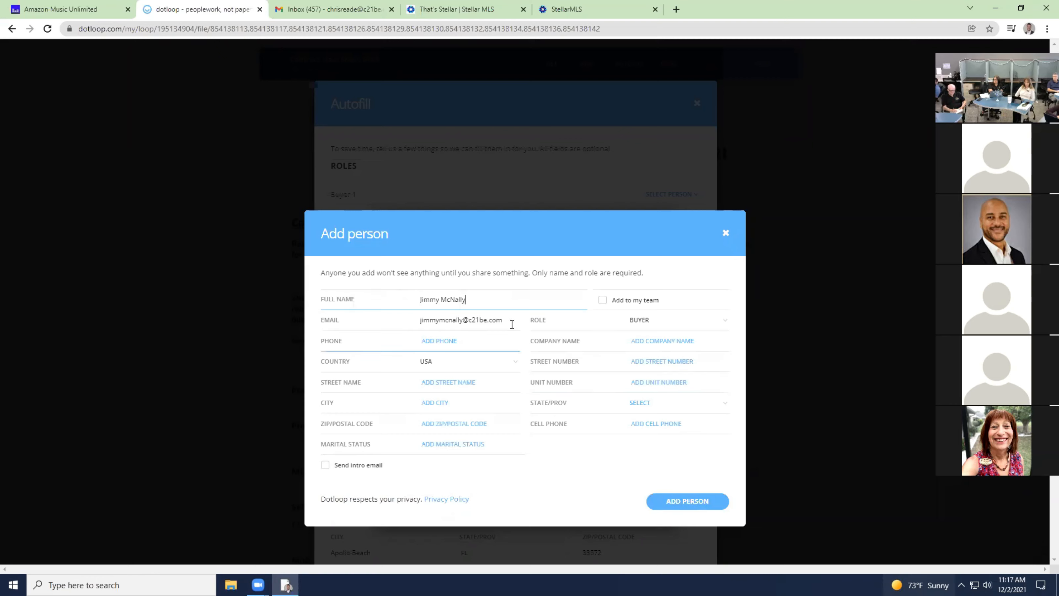
{"action": "left_click", "coordinate": [671, 500]}
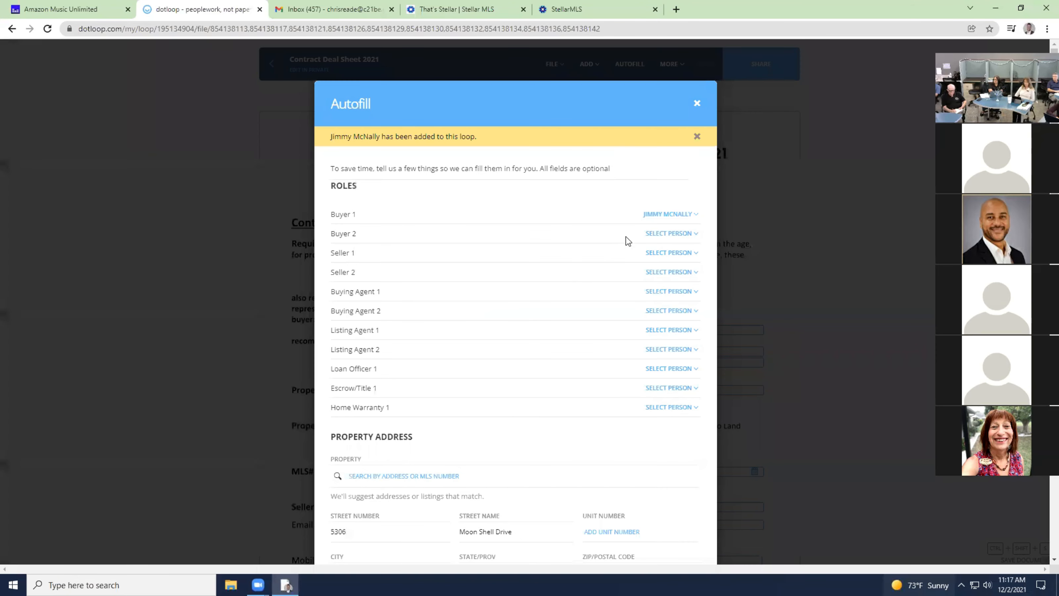
Add the seller from saved contacts to the loop as Seller 1.
{"action": "left_click", "coordinate": [684, 253]}
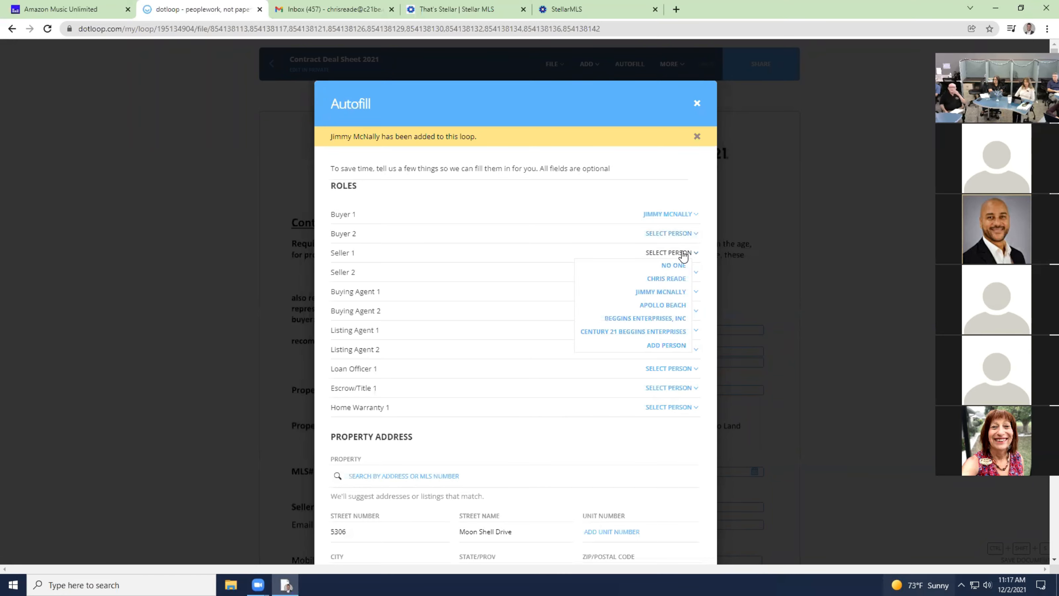
{"action": "left_click", "coordinate": [669, 345]}
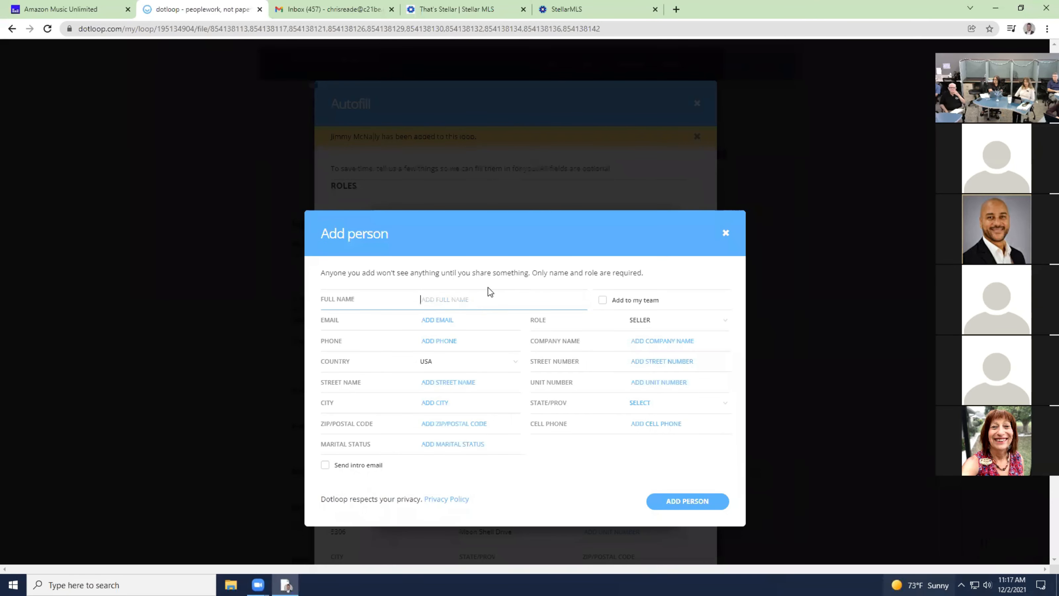
{"action": "type", "text": "lind"}
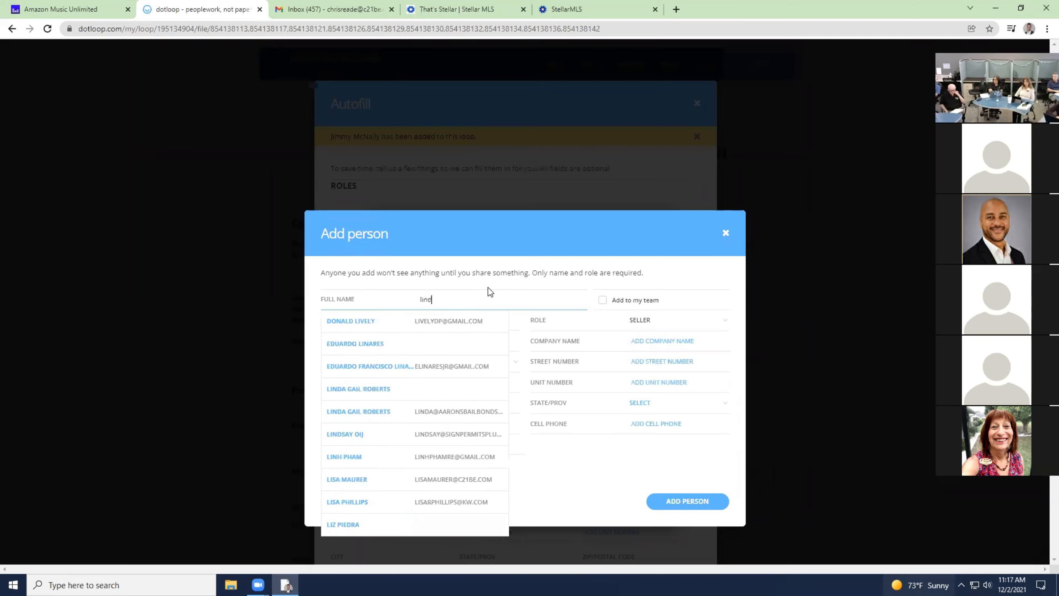
{"action": "type", "text": "say"}
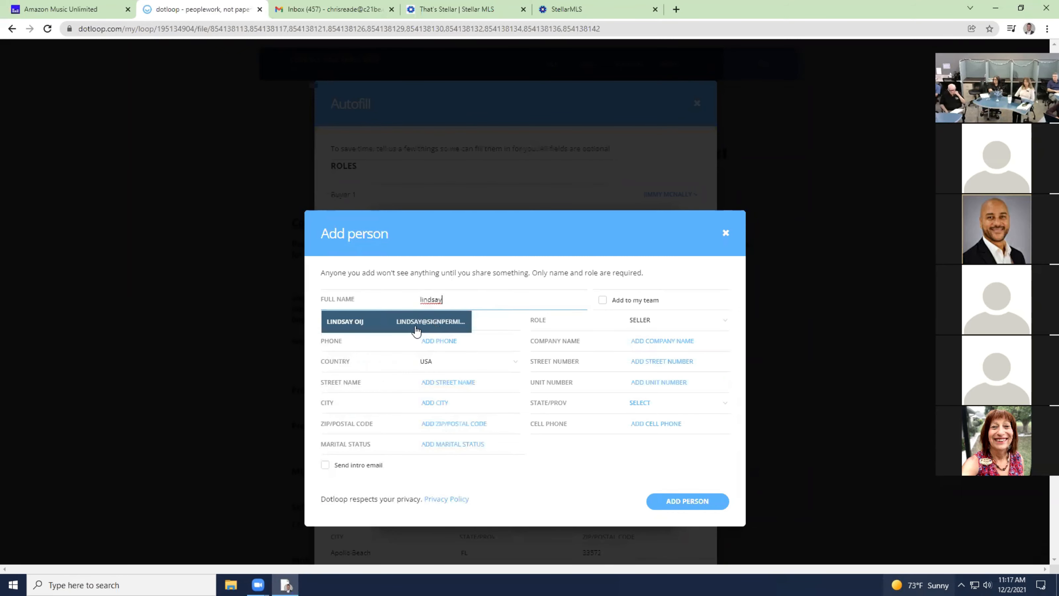
{"action": "left_click", "coordinate": [414, 323]}
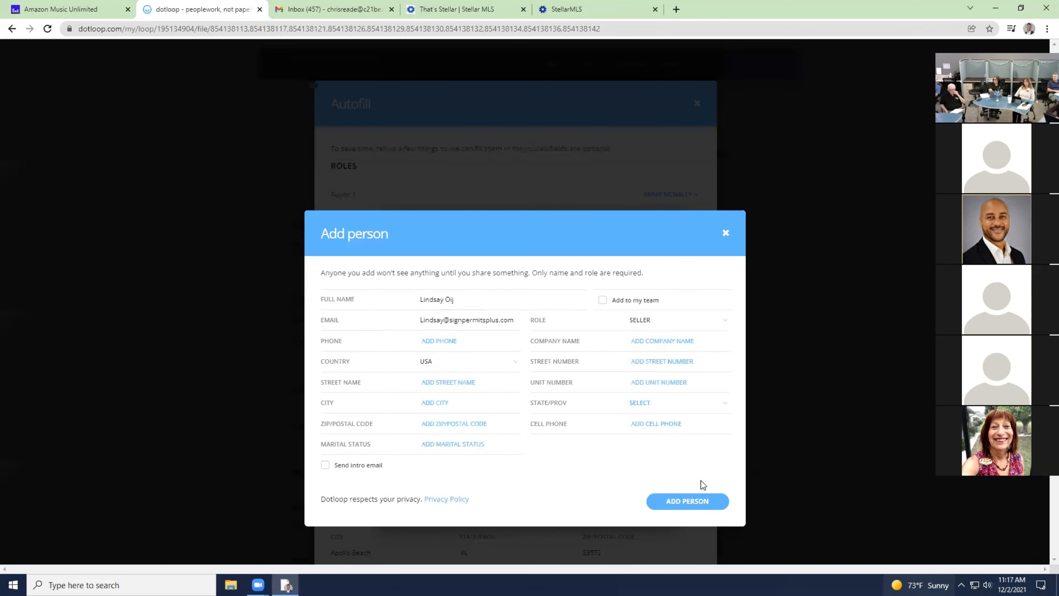
{"action": "left_click", "coordinate": [708, 502]}
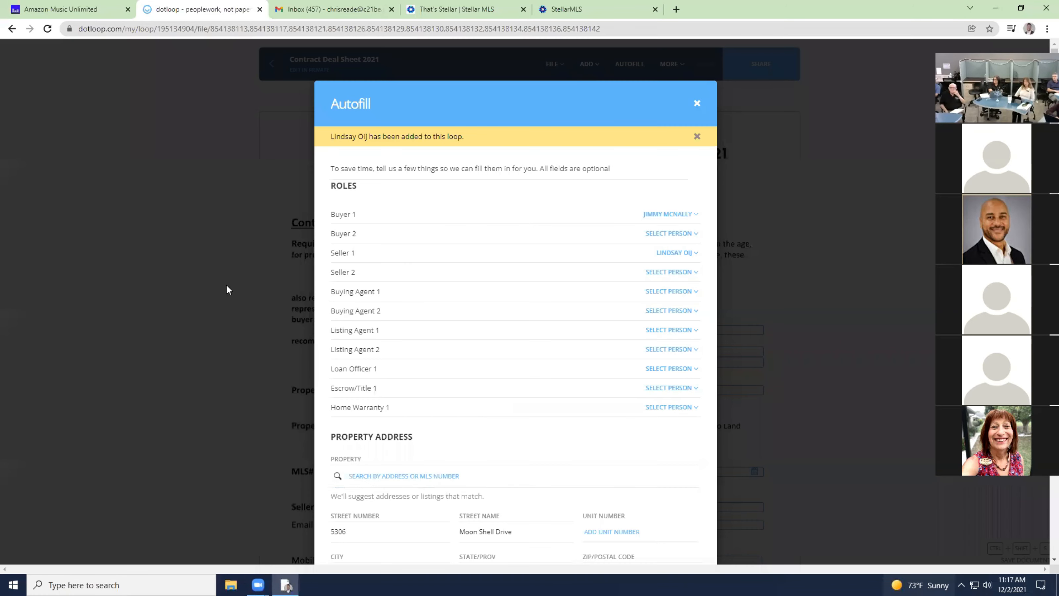
Assign the agent as Listing Agent 1 and the buyer contact as Buying Agent 1.
{"action": "left_click", "coordinate": [668, 291]}
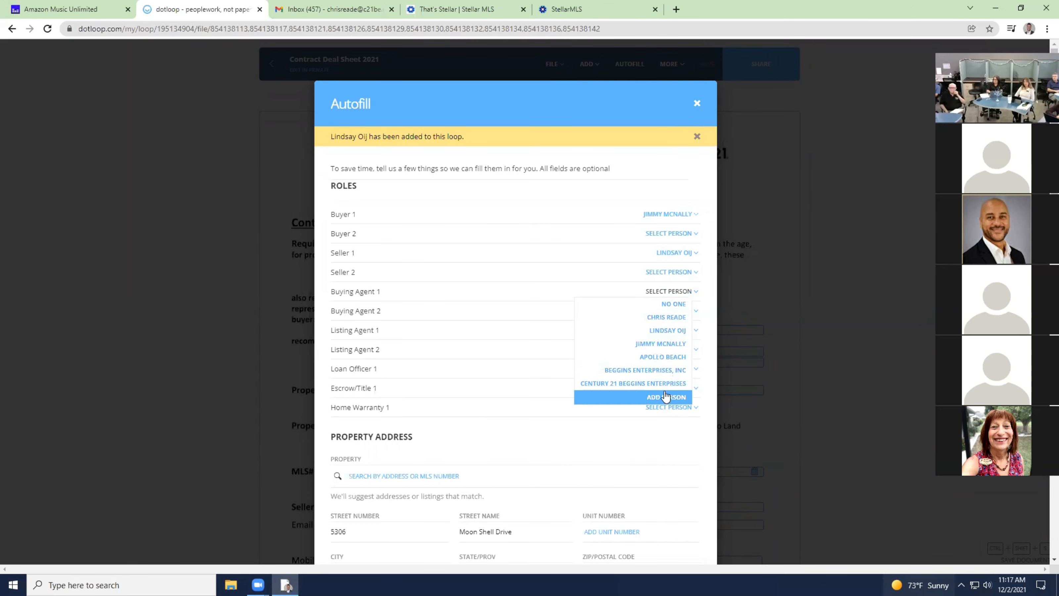
{"action": "left_click", "coordinate": [644, 438]}
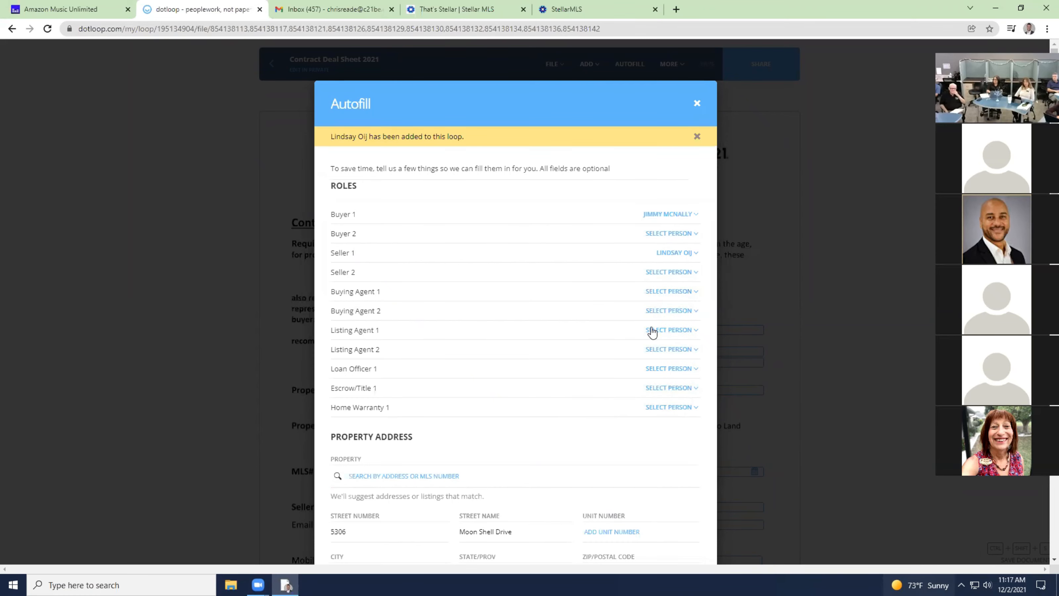
{"action": "left_click", "coordinate": [666, 336]}
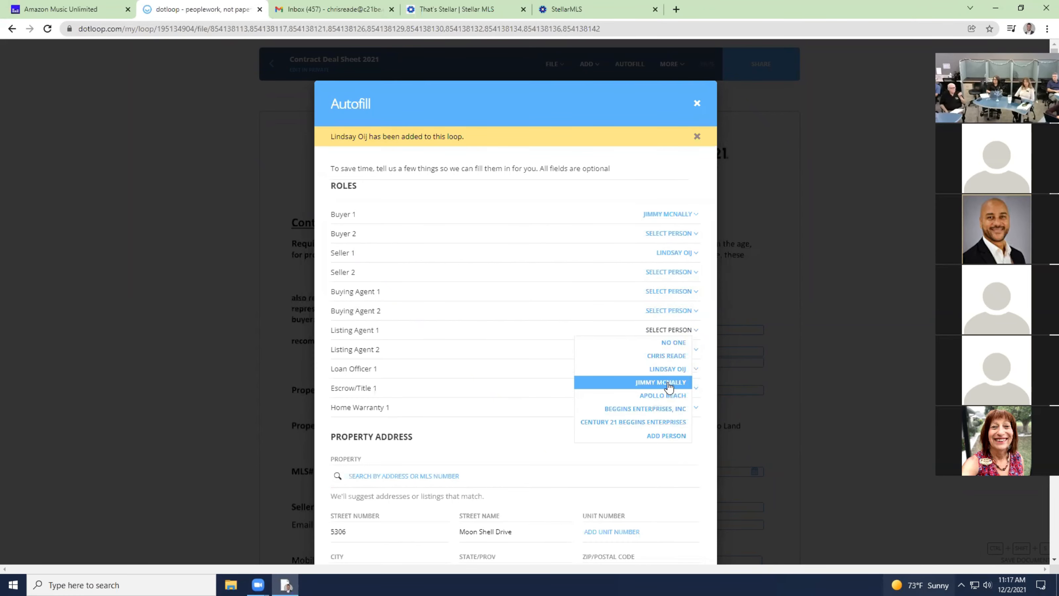
{"action": "left_click", "coordinate": [676, 355]}
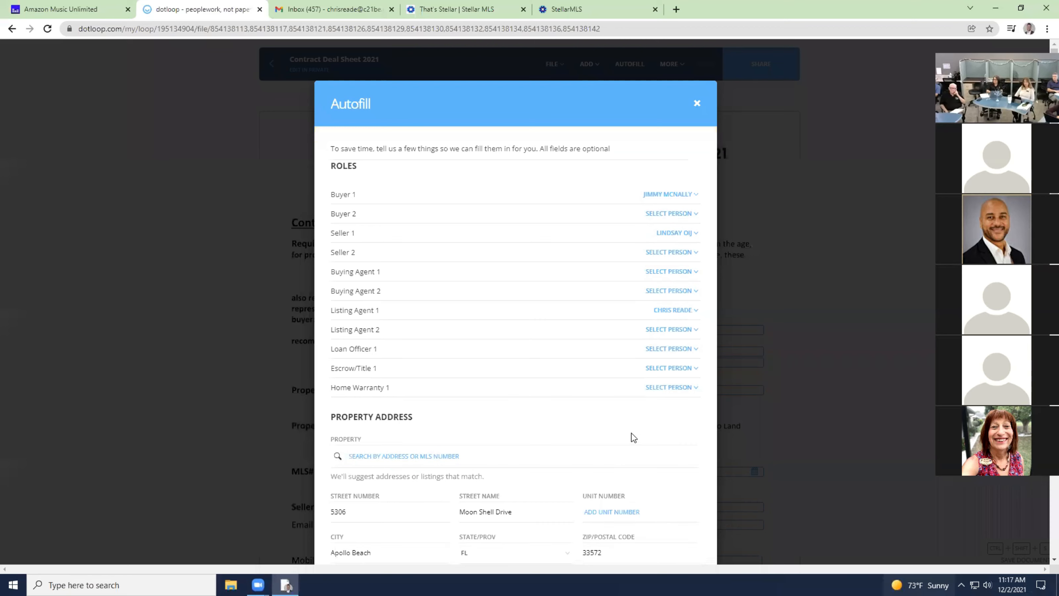
{"action": "scroll", "coordinate": [560, 355], "scroll_direction": "down", "scroll_amount": 4}
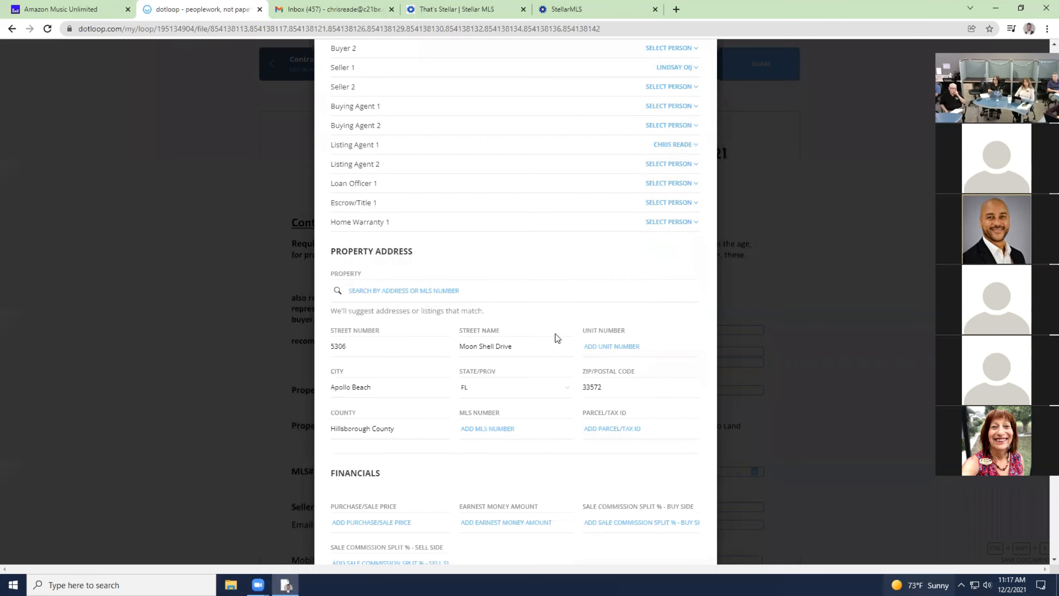
{"action": "scroll", "coordinate": [622, 244], "scroll_direction": "up", "scroll_amount": 3}
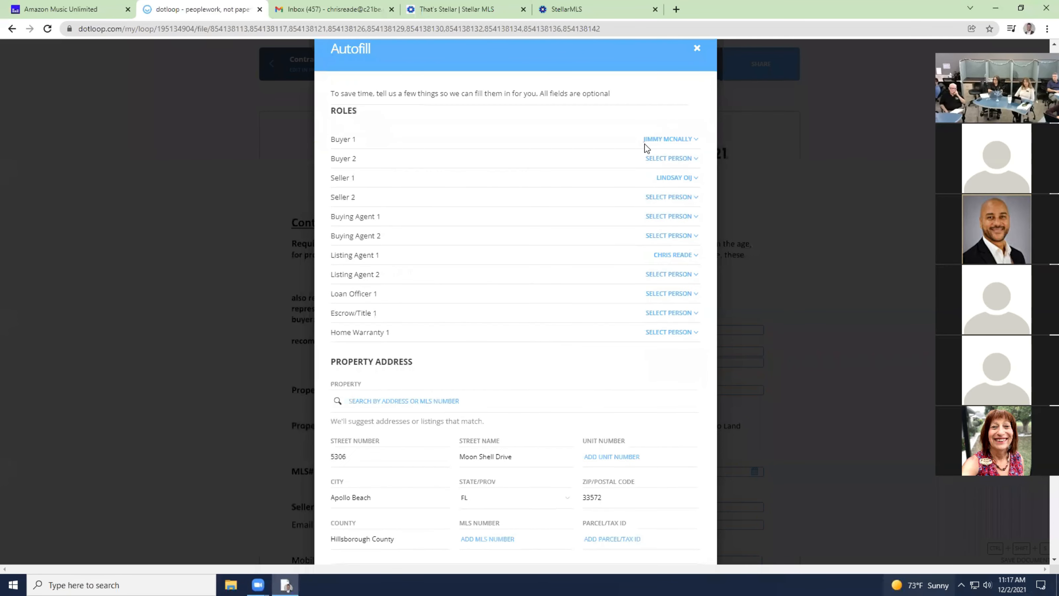
{"action": "left_click", "coordinate": [676, 216]}
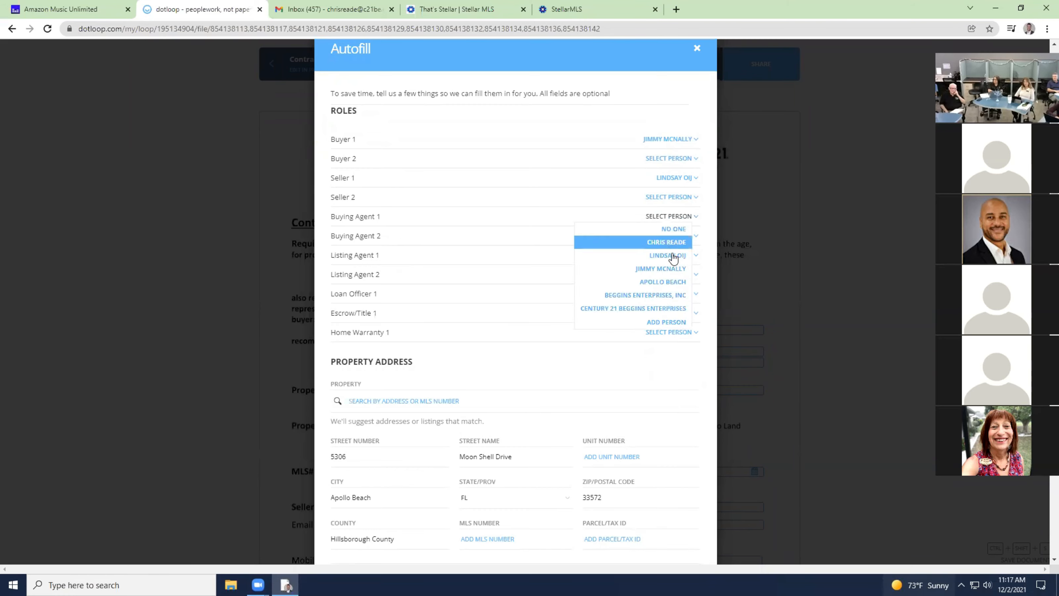
{"action": "left_click", "coordinate": [680, 269]}
Review the Autofill fields: Hillsborough County address filled, financials, contract dates and MLS number blank.
{"action": "scroll", "coordinate": [557, 339], "scroll_direction": "down", "scroll_amount": 4}
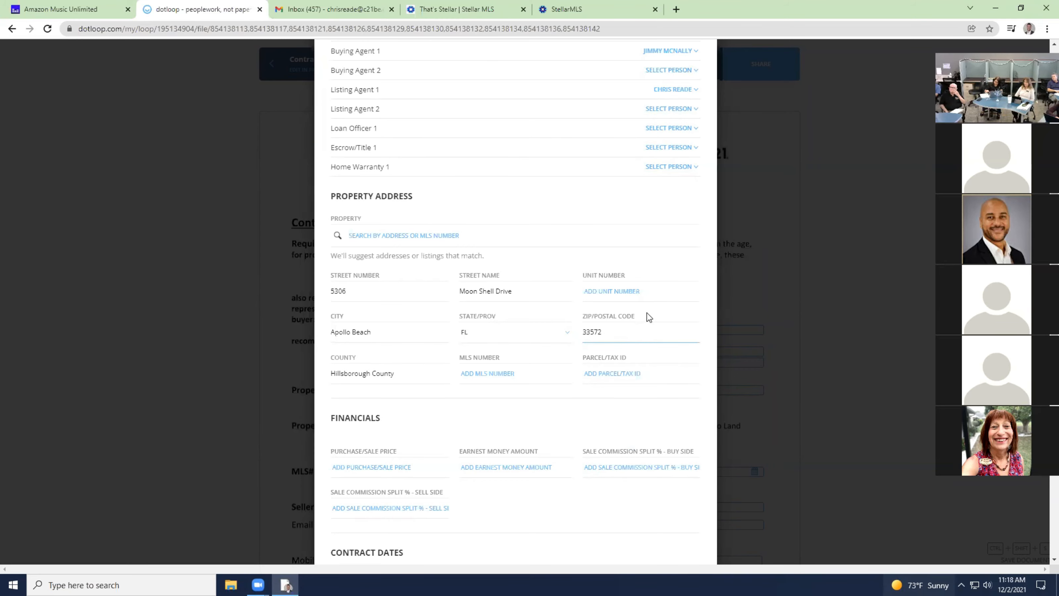
{"action": "scroll", "coordinate": [574, 224], "scroll_direction": "up", "scroll_amount": 5}
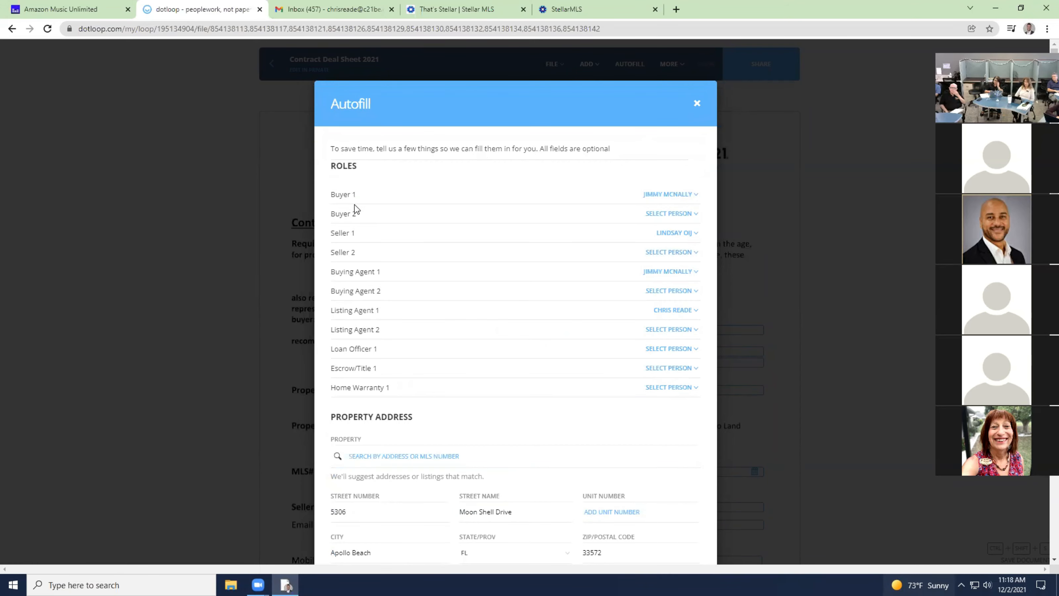
{"action": "scroll", "coordinate": [359, 230], "scroll_direction": "down", "scroll_amount": 5}
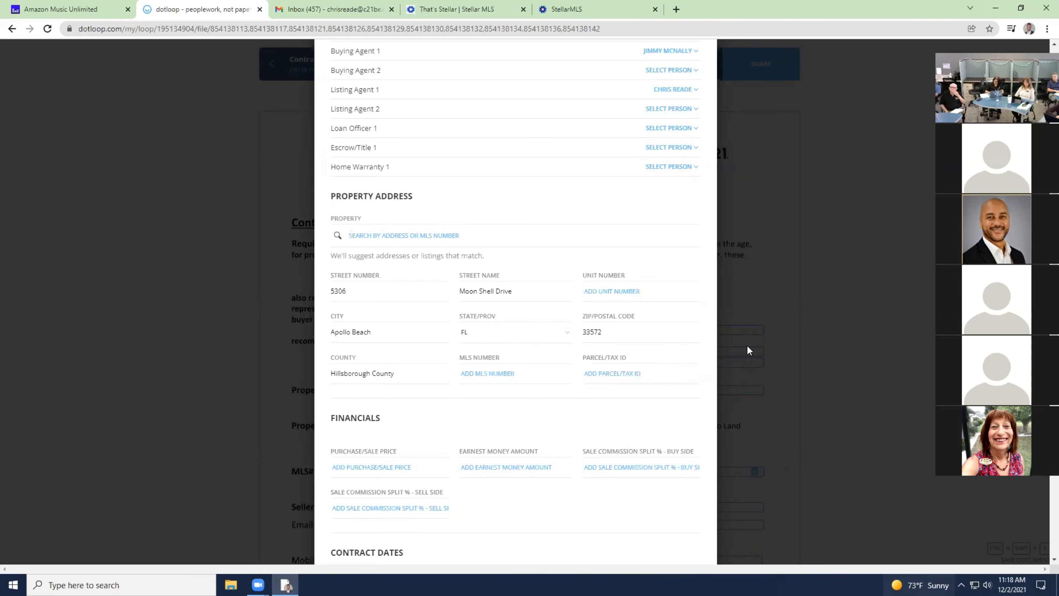
{"action": "scroll", "coordinate": [626, 371], "scroll_direction": "down", "scroll_amount": 5}
{"action": "scroll", "coordinate": [623, 372], "scroll_direction": "down", "scroll_amount": 5}
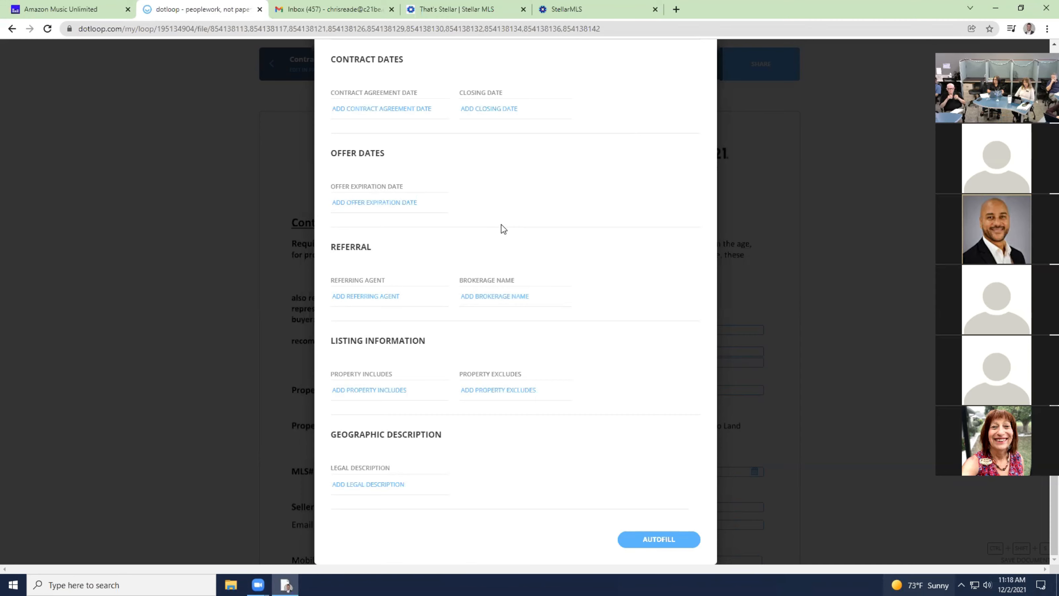
{"action": "scroll", "coordinate": [502, 228], "scroll_direction": "up", "scroll_amount": 4}
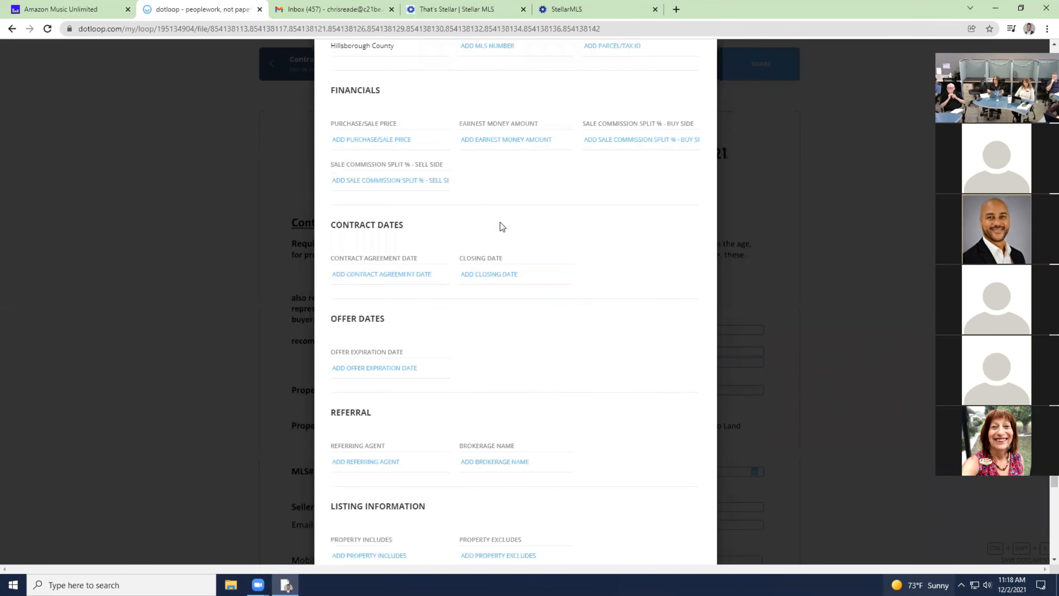
{"action": "scroll", "coordinate": [505, 102], "scroll_direction": "down", "scroll_amount": 4}
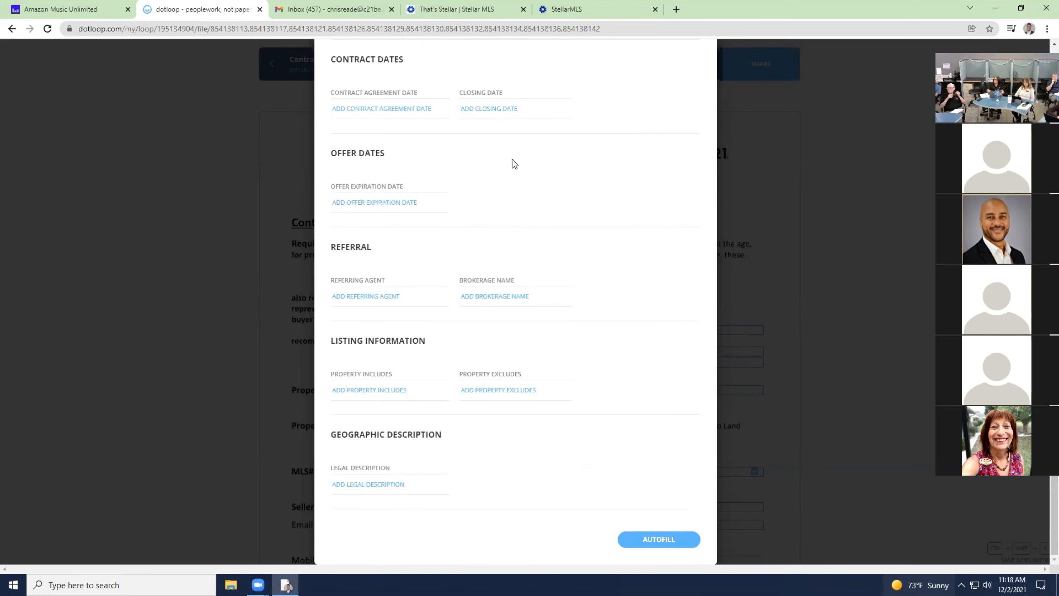
{"action": "scroll", "coordinate": [514, 163], "scroll_direction": "up", "scroll_amount": 10}
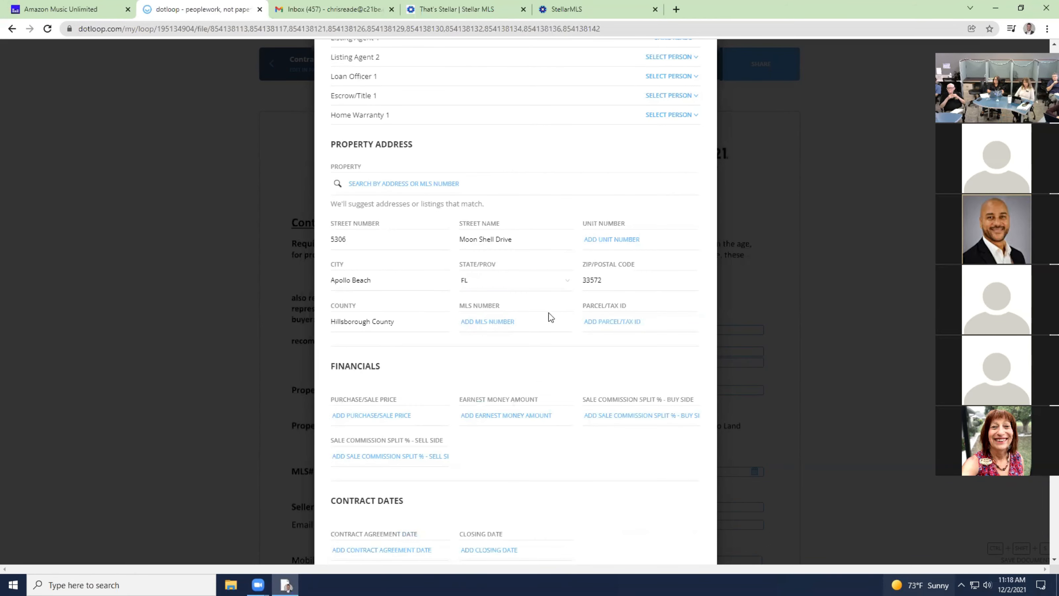
{"action": "left_click", "coordinate": [619, 319]}
{"action": "left_click", "coordinate": [605, 13]}
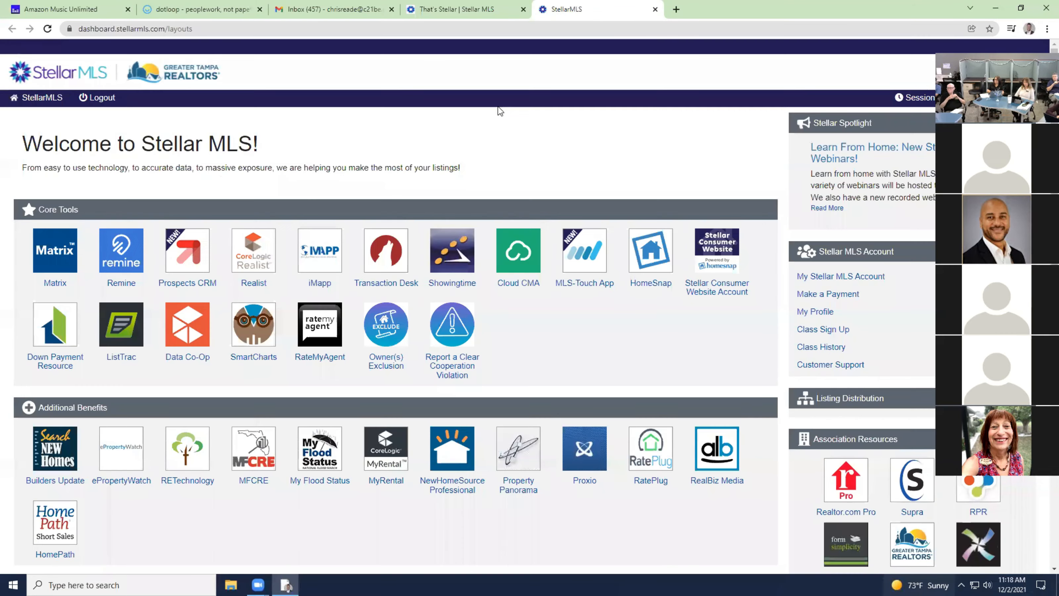
{"action": "left_click", "coordinate": [58, 251]}
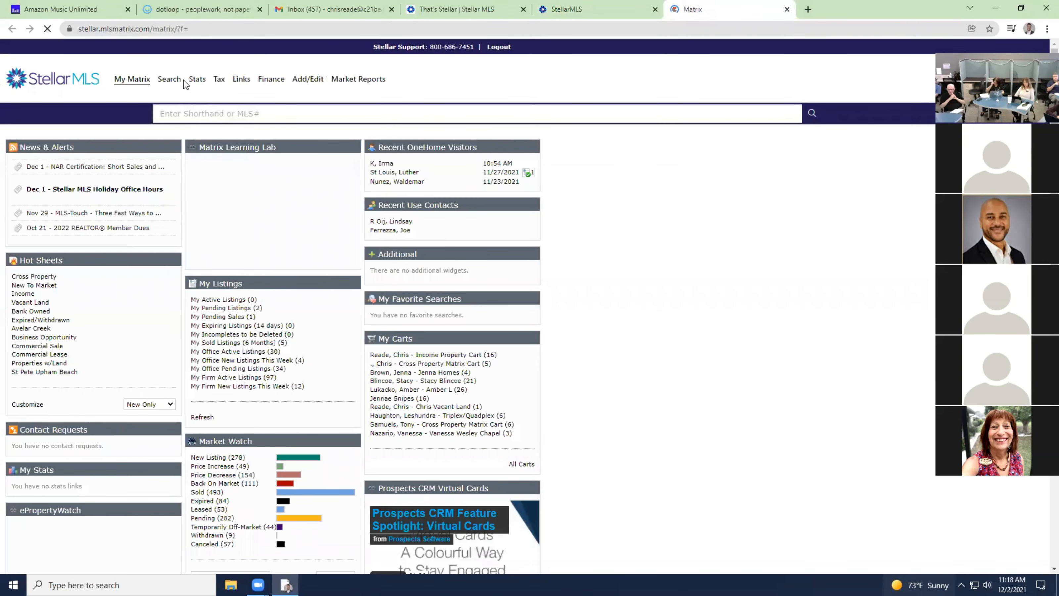
{"action": "left_click", "coordinate": [177, 107]}
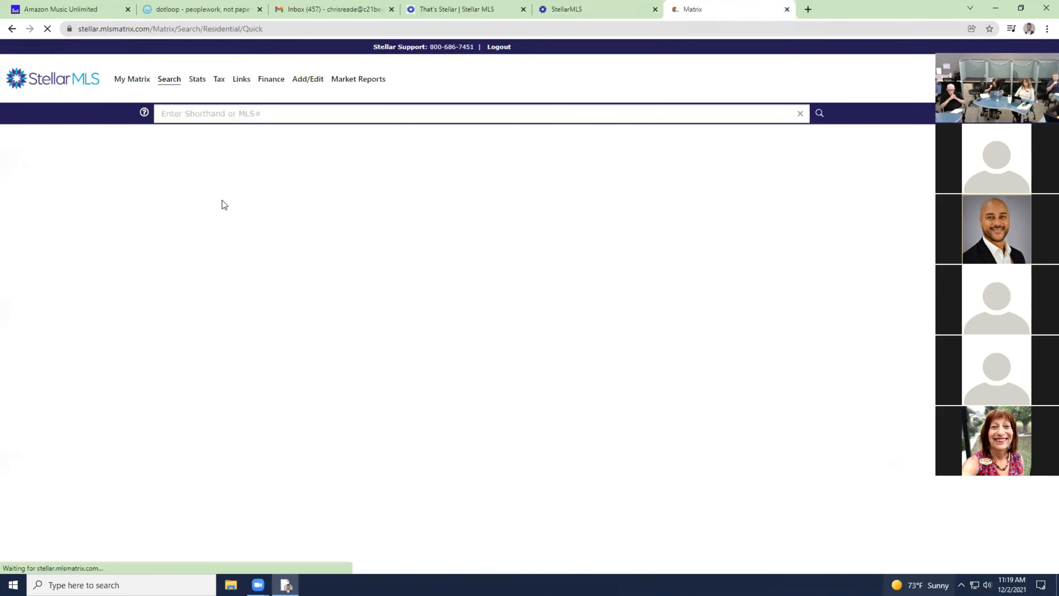
{"action": "left_click", "coordinate": [298, 191]}
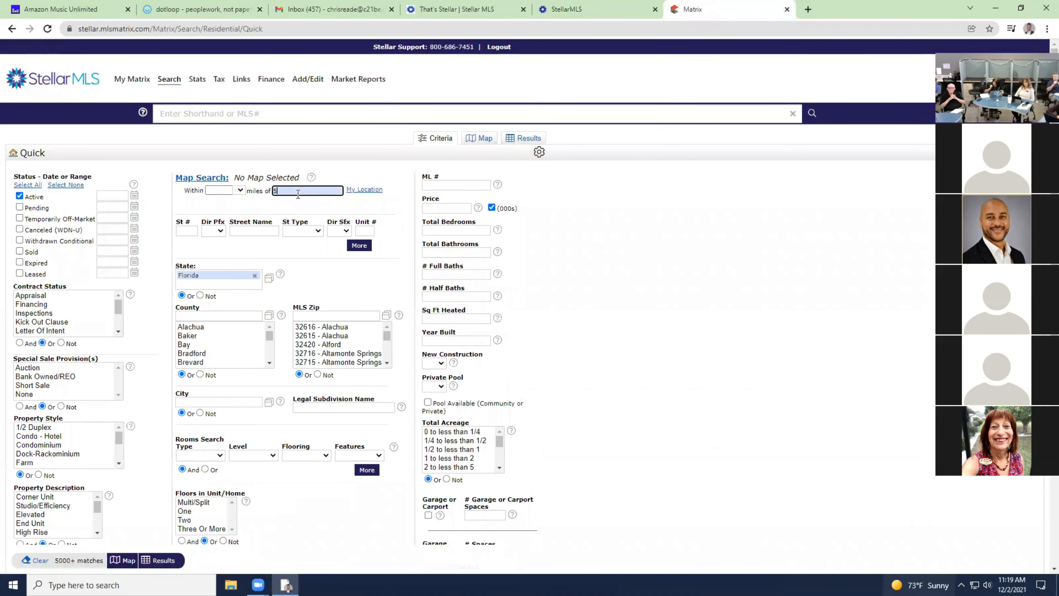
{"action": "left_click", "coordinate": [324, 200]}
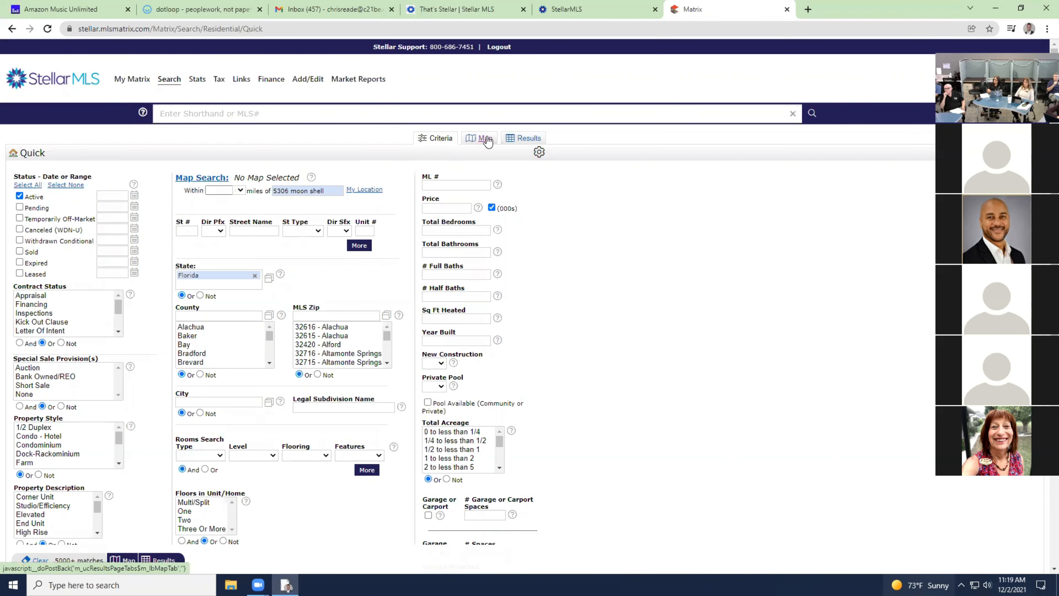
{"action": "left_click", "coordinate": [340, 190]}
{"action": "key", "text": "Return"}
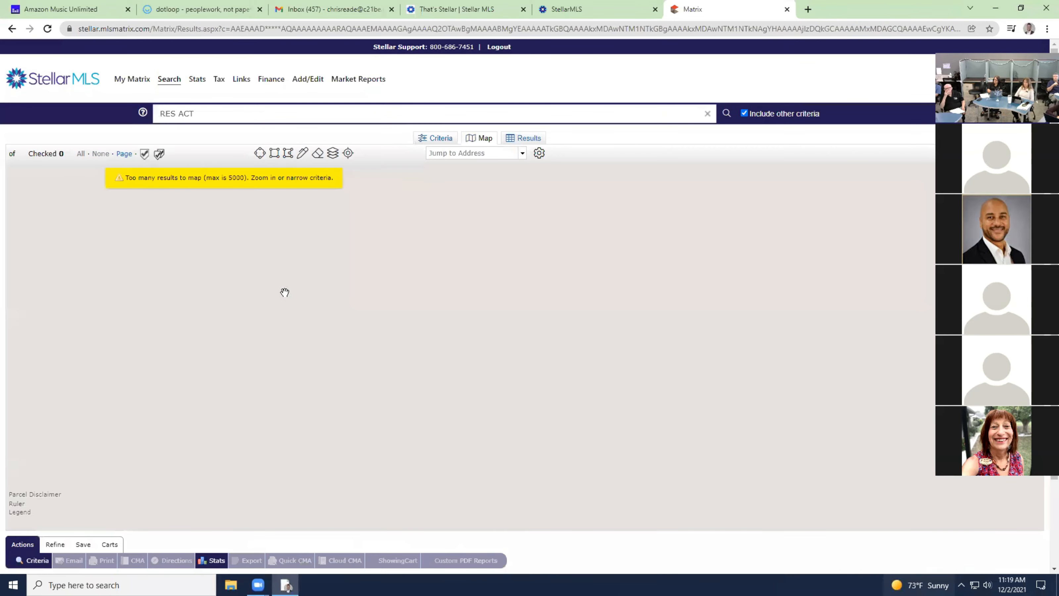
{"action": "left_click", "coordinate": [436, 139]}
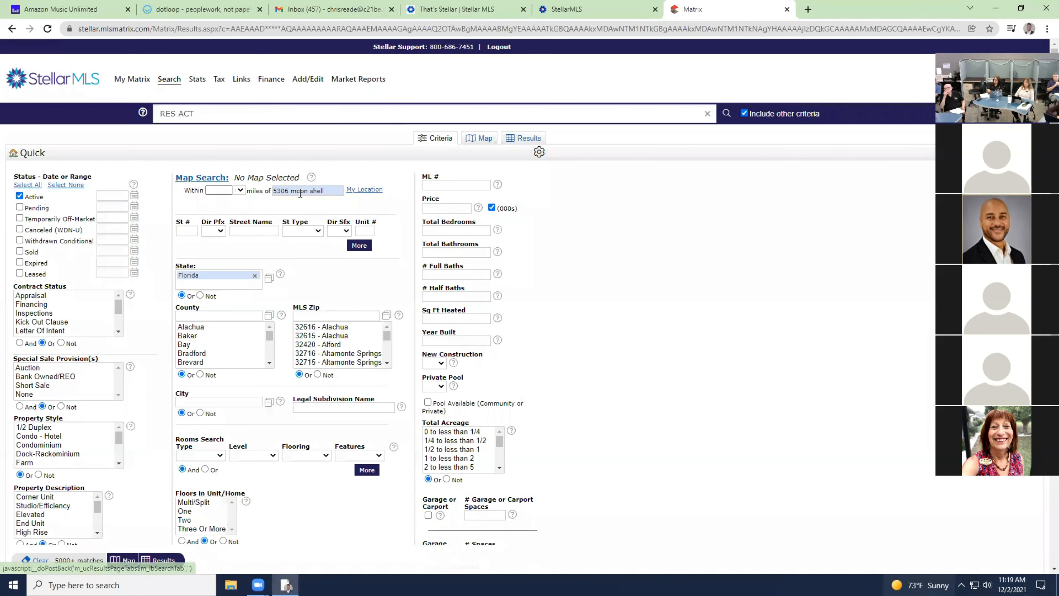
{"action": "left_click", "coordinate": [334, 190]}
{"action": "type", "text": "dr."}
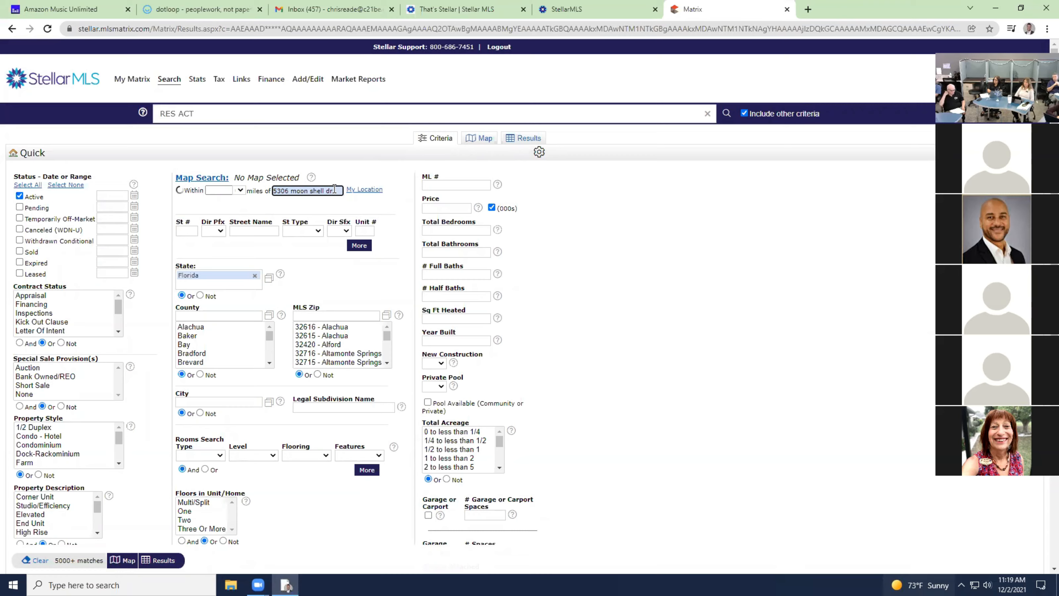
{"action": "left_click", "coordinate": [178, 188]}
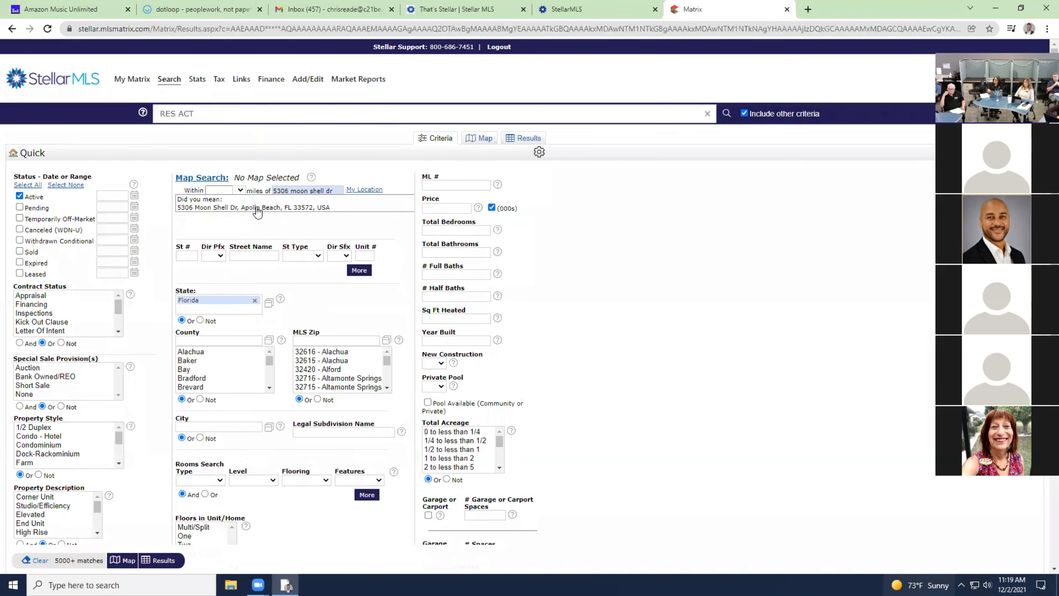
{"action": "left_click", "coordinate": [484, 138]}
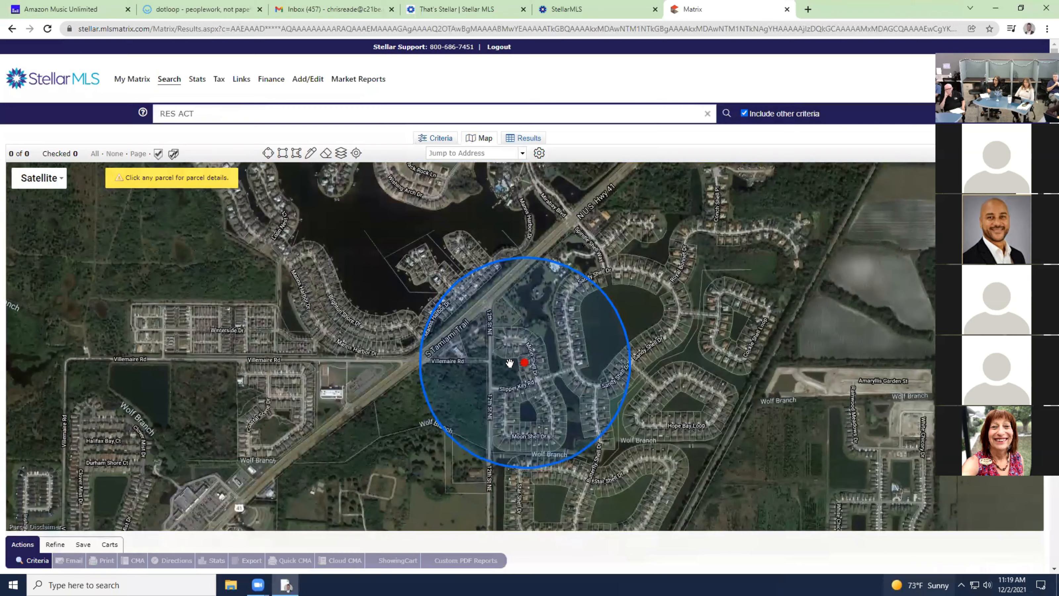
{"action": "scroll", "coordinate": [510, 363], "scroll_direction": "up", "scroll_amount": 4}
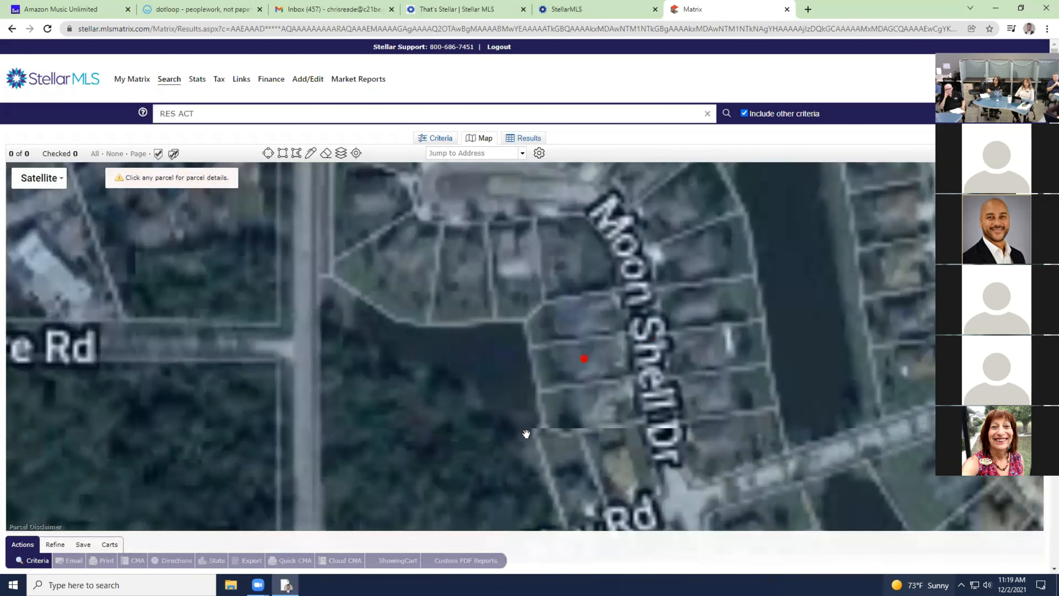
Open the parcel's listing and Realist report, and select its Folio/Strap/PID (2) tax ID.
{"action": "left_click", "coordinate": [555, 362]}
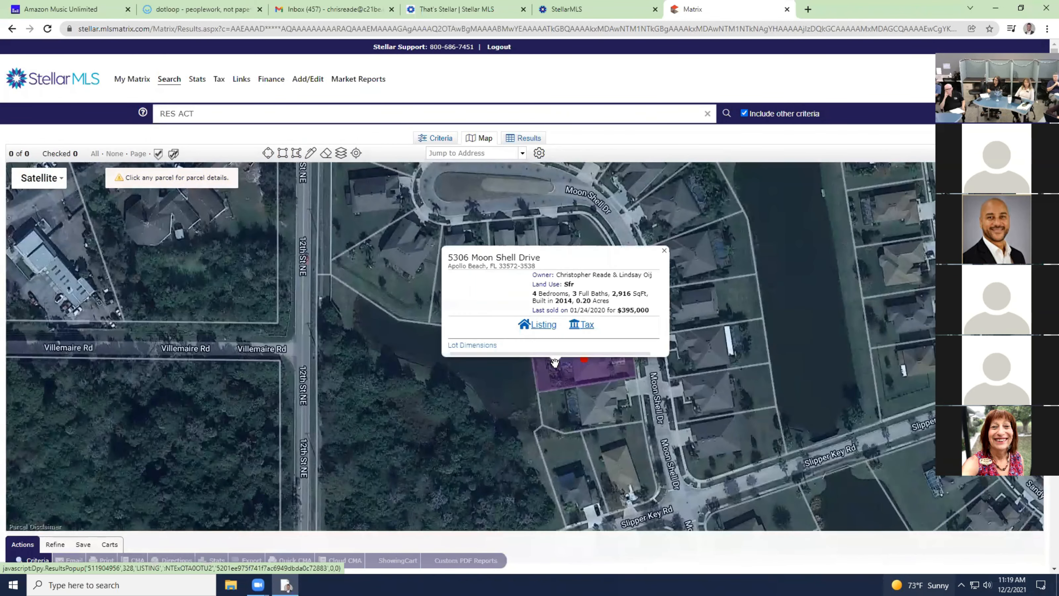
{"action": "left_click", "coordinate": [547, 326]}
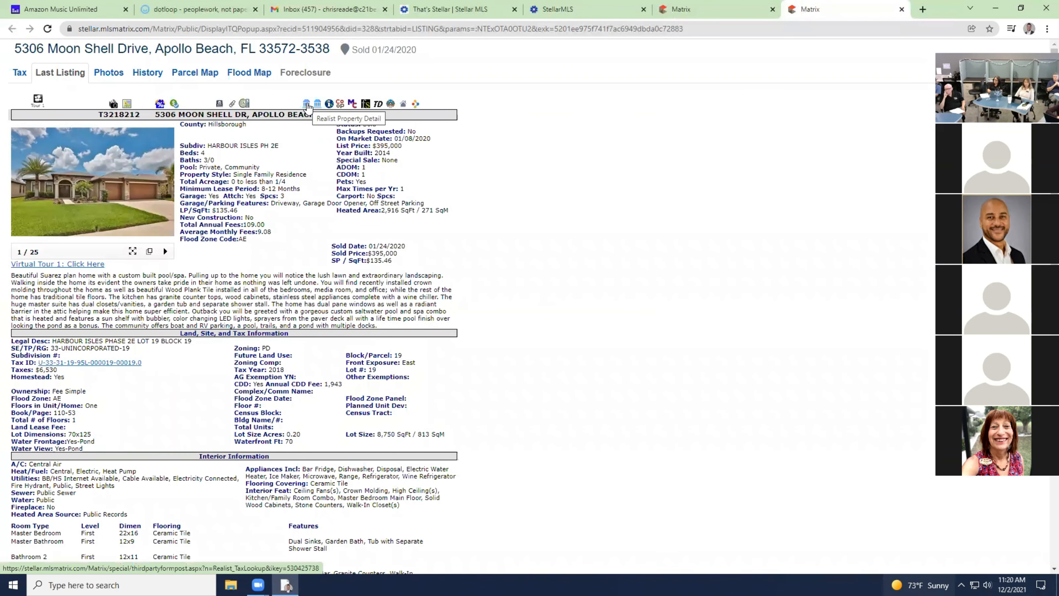
{"action": "left_click", "coordinate": [306, 104]}
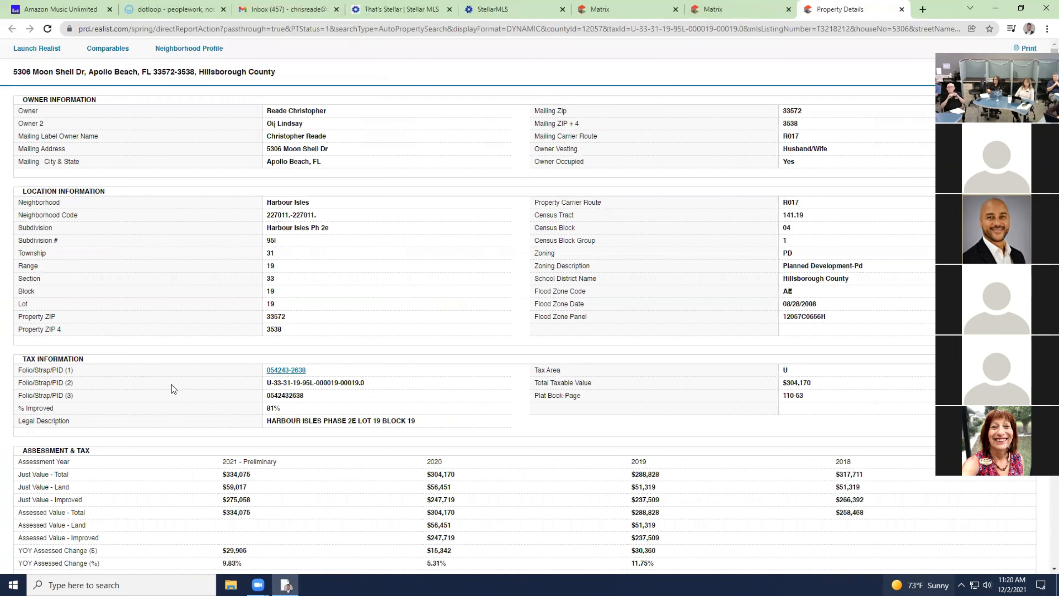
{"action": "left_click_drag", "start_coordinate": [370, 386], "coordinate": [268, 384]}
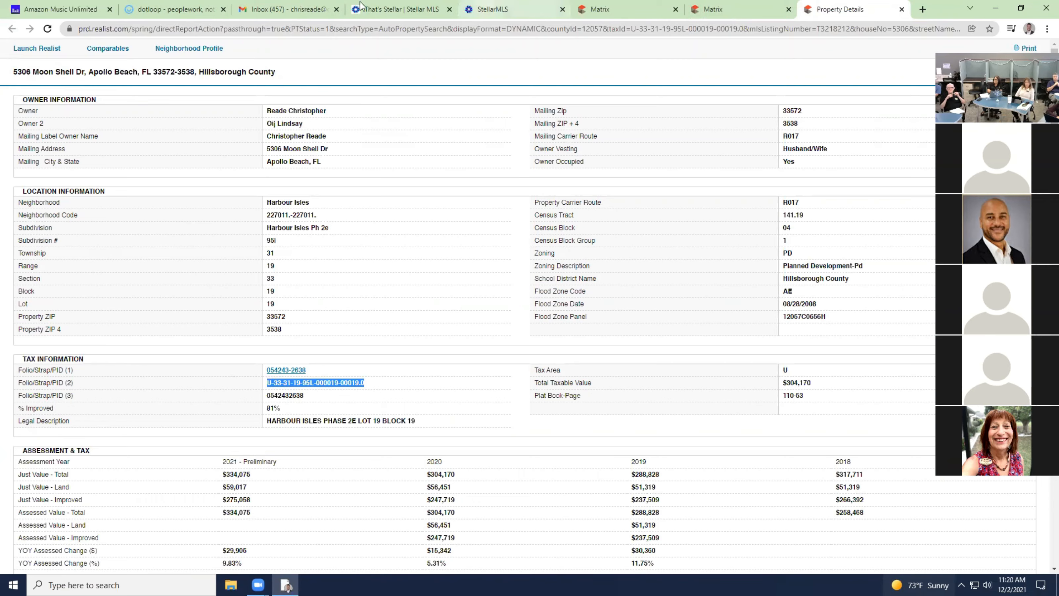
{"action": "left_click", "coordinate": [214, 9]}
Paste the copied tax ID into the Parcel/Tax ID field.
{"action": "left_click", "coordinate": [646, 319]}
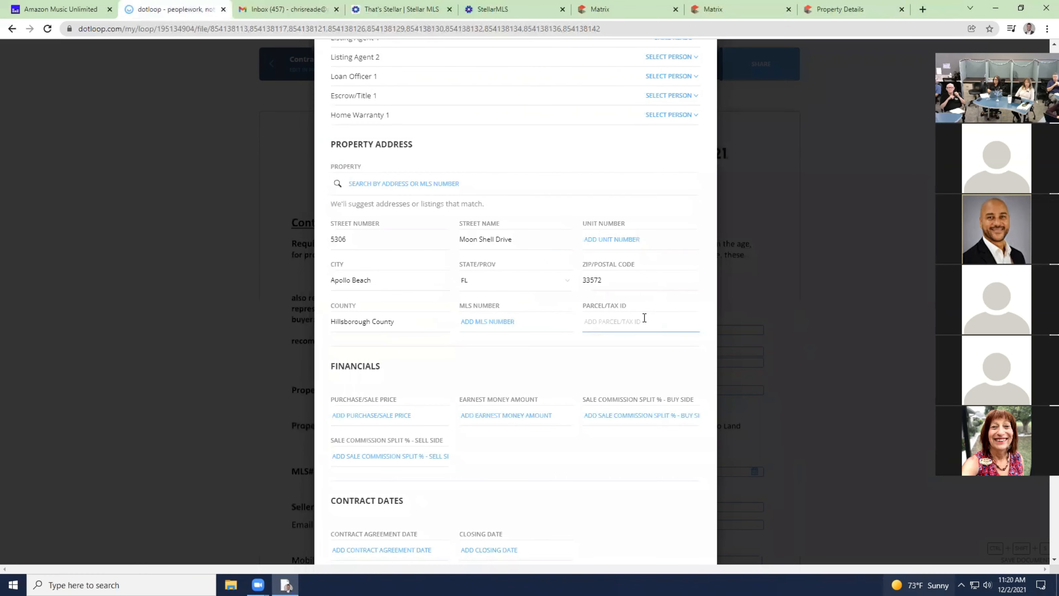
{"action": "key", "text": "ctrl+v"}
{"action": "scroll", "coordinate": [573, 336], "scroll_direction": "down", "scroll_amount": 10}
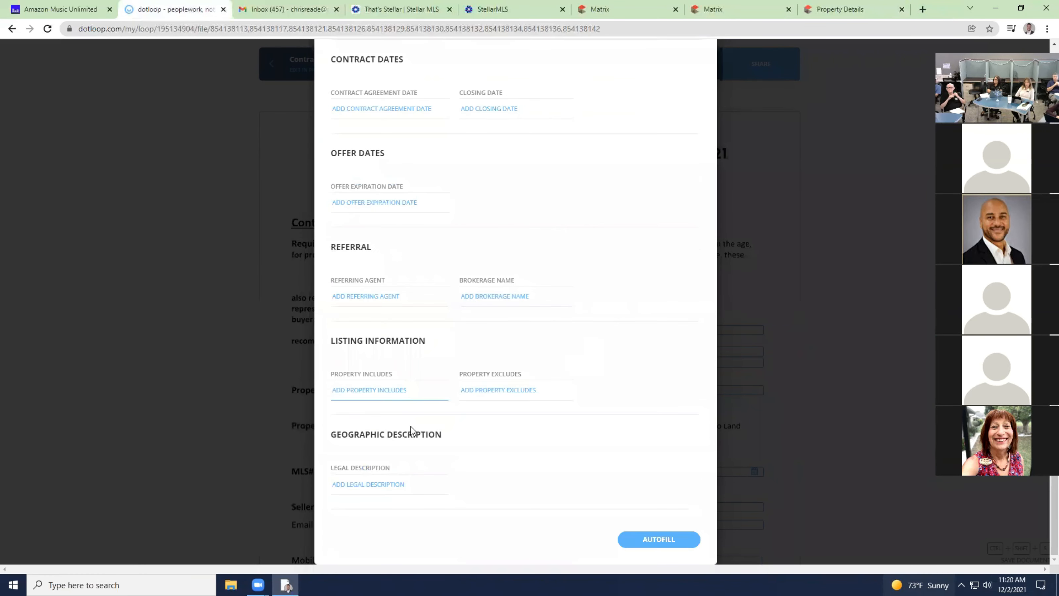
Copy HARBOUR ISLES PHASE 2E LOT 19 BLOCK 19 from Realist into Legal Description and apply Autofill.
{"action": "left_click", "coordinate": [395, 483]}
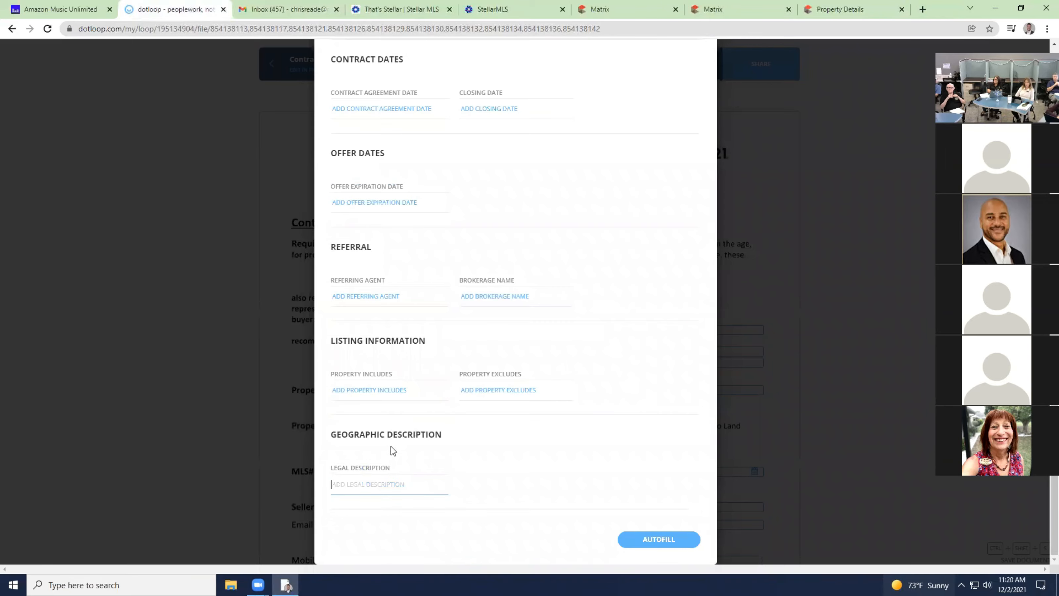
{"action": "left_click", "coordinate": [730, 10]}
{"action": "left_click", "coordinate": [851, 9]}
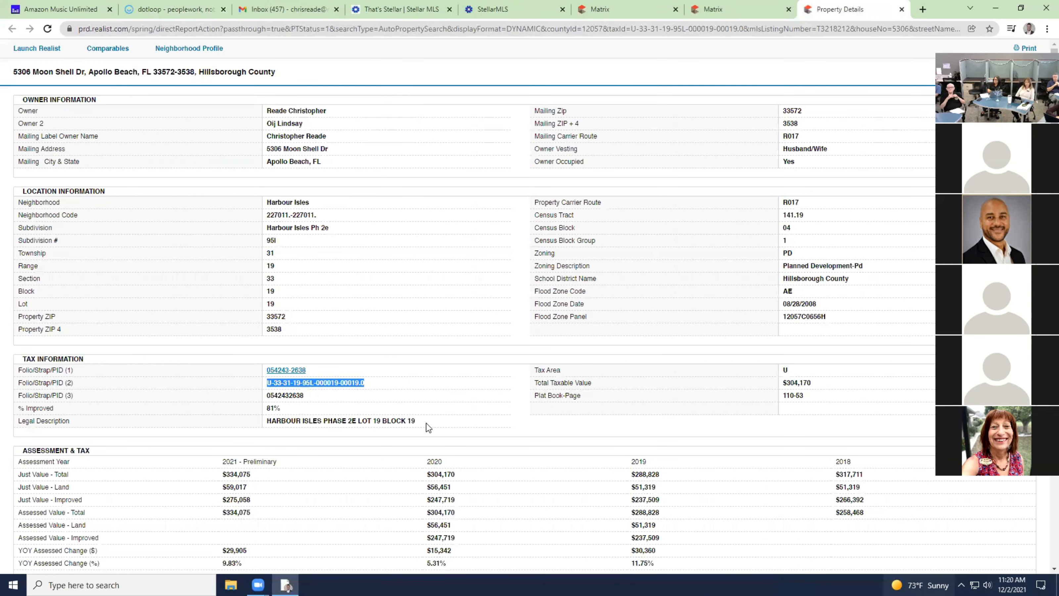
{"action": "left_click_drag", "start_coordinate": [421, 424], "coordinate": [267, 421]}
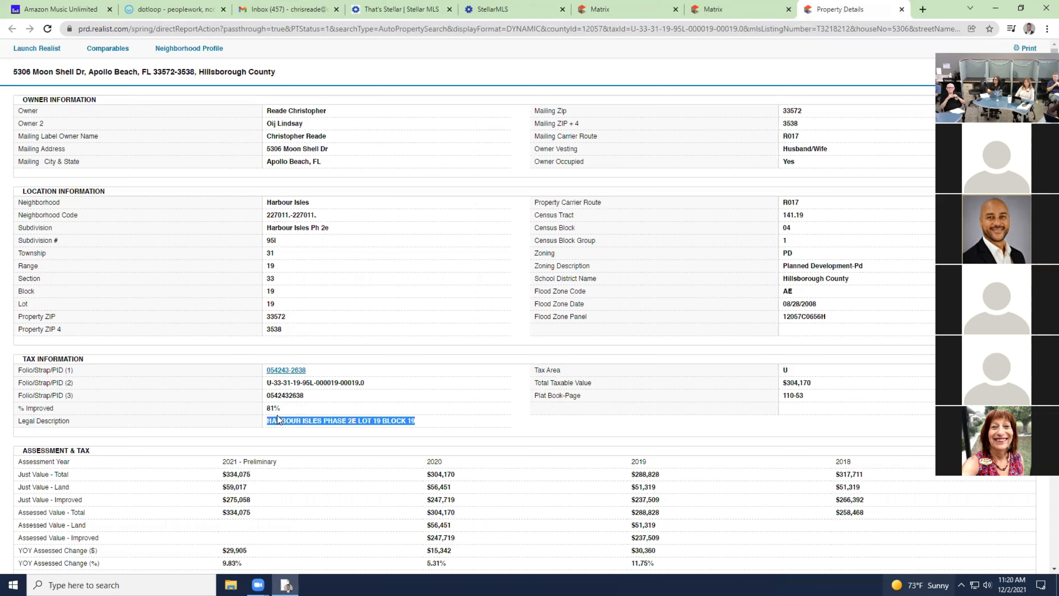
{"action": "left_click", "coordinate": [180, 9]}
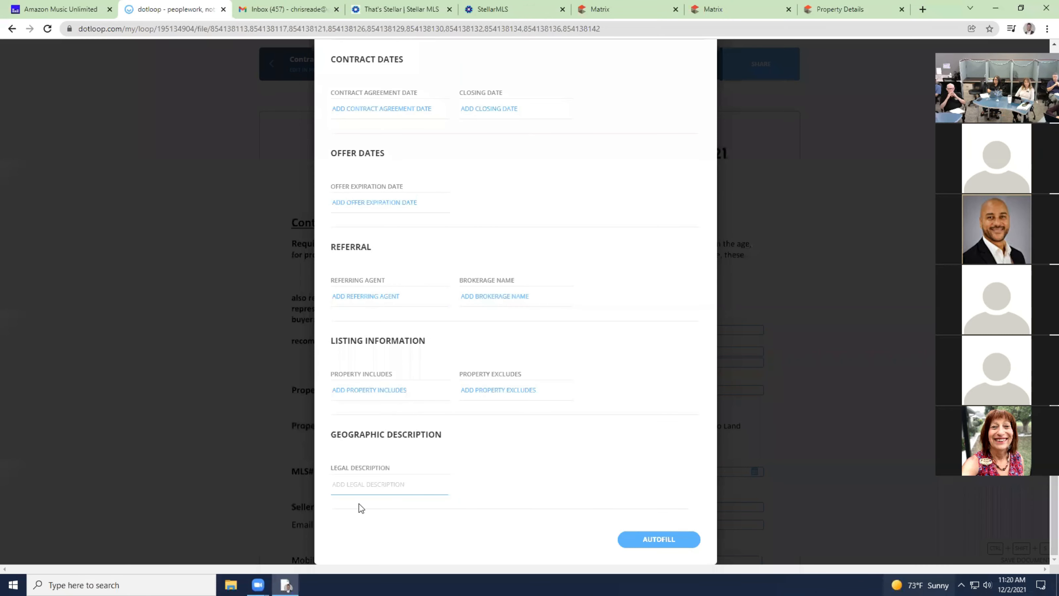
{"action": "left_click", "coordinate": [366, 483]}
{"action": "key", "text": "ctrl+v"}
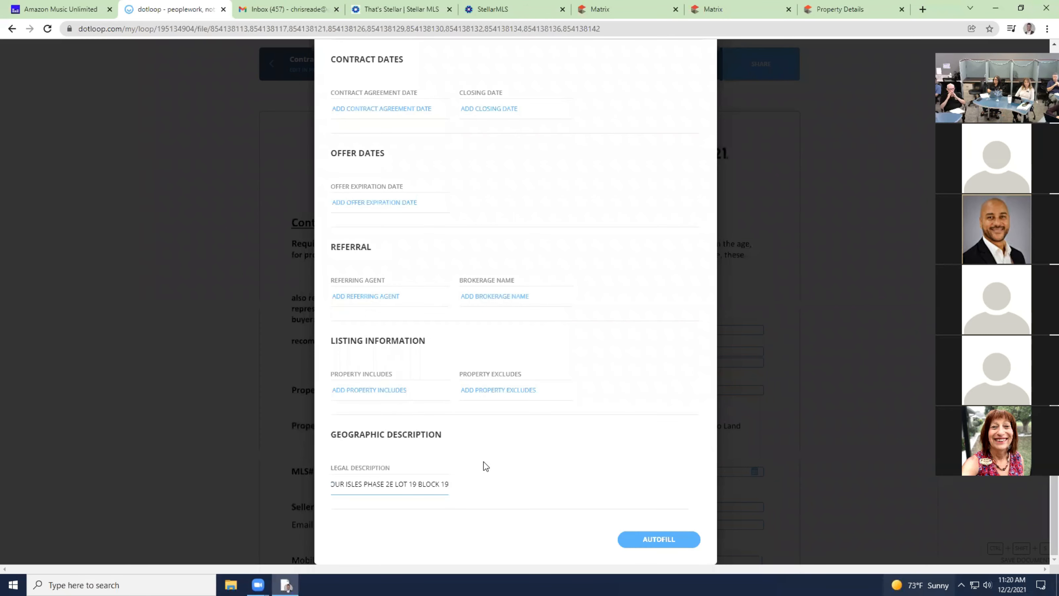
{"action": "left_click", "coordinate": [602, 412]}
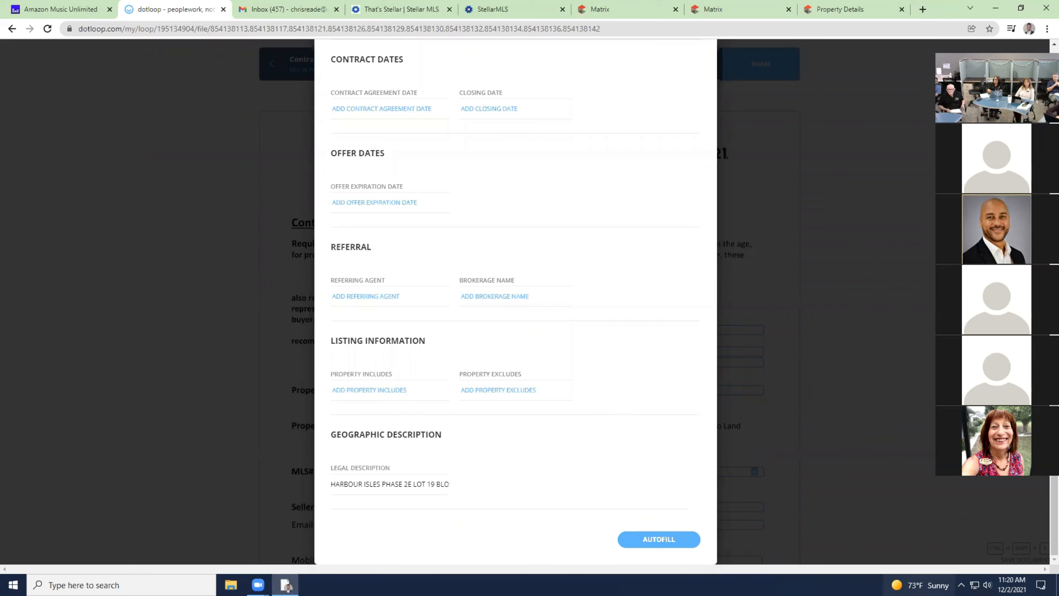
{"action": "left_click", "coordinate": [680, 541]}
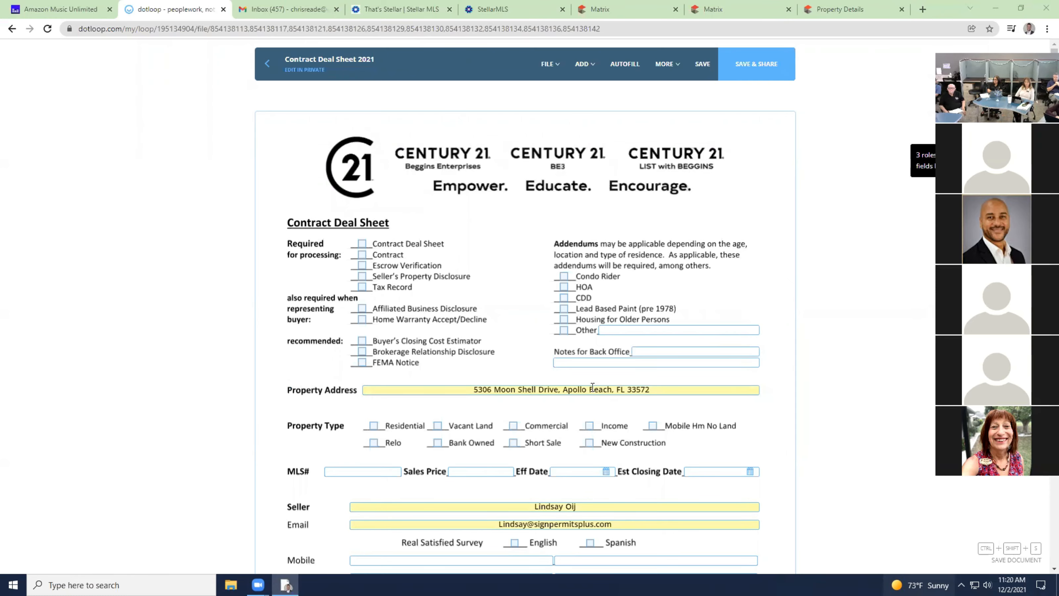
{"action": "scroll", "coordinate": [584, 422], "scroll_direction": "down", "scroll_amount": 3}
{"action": "scroll", "coordinate": [553, 414], "scroll_direction": "down", "scroll_amount": 20}
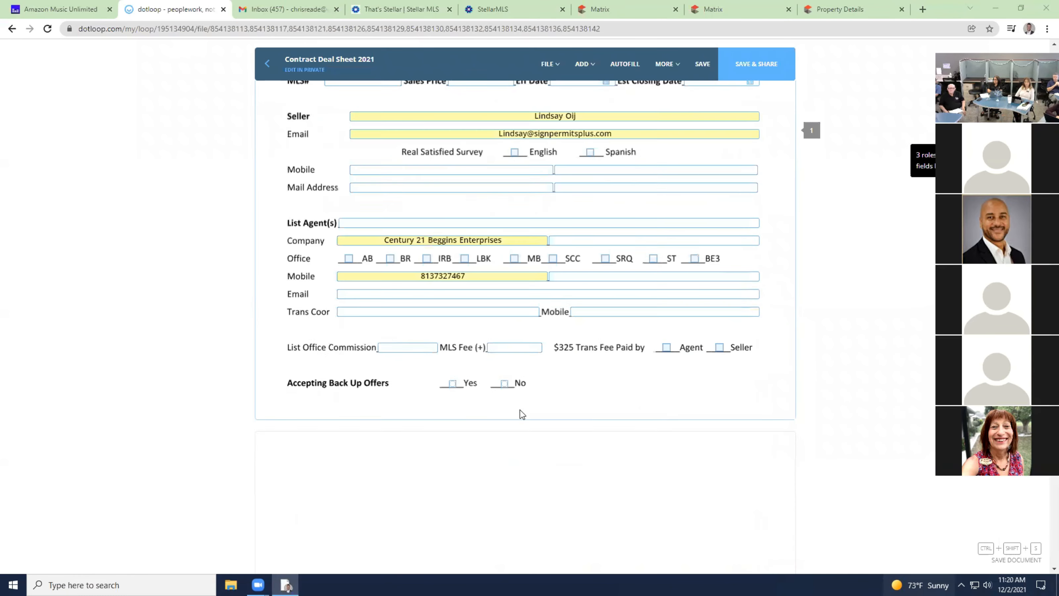
{"action": "scroll", "coordinate": [519, 367], "scroll_direction": "down", "scroll_amount": 15}
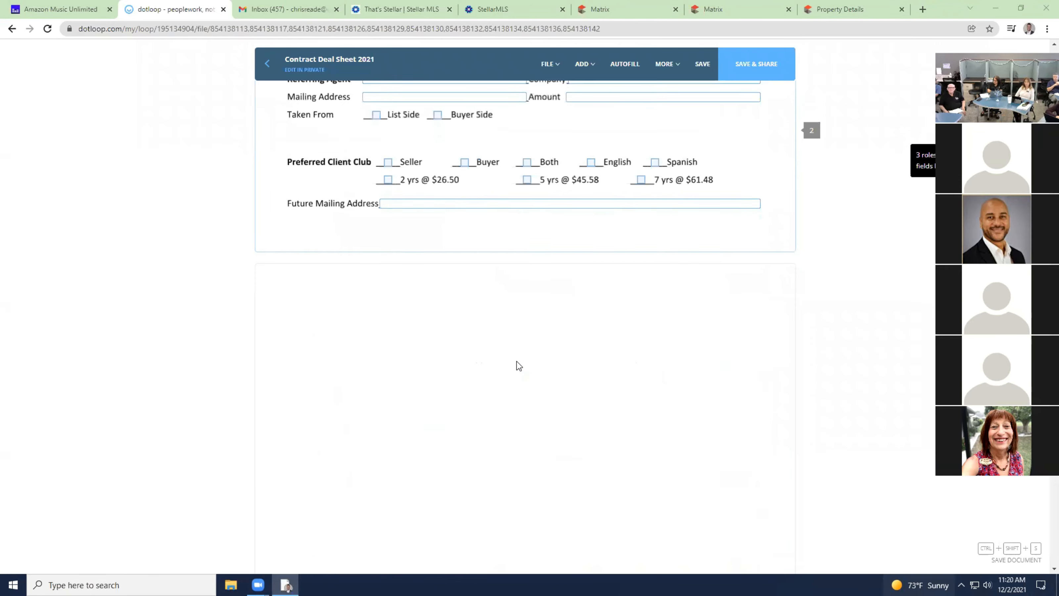
{"action": "scroll", "coordinate": [484, 289], "scroll_direction": "down", "scroll_amount": 12}
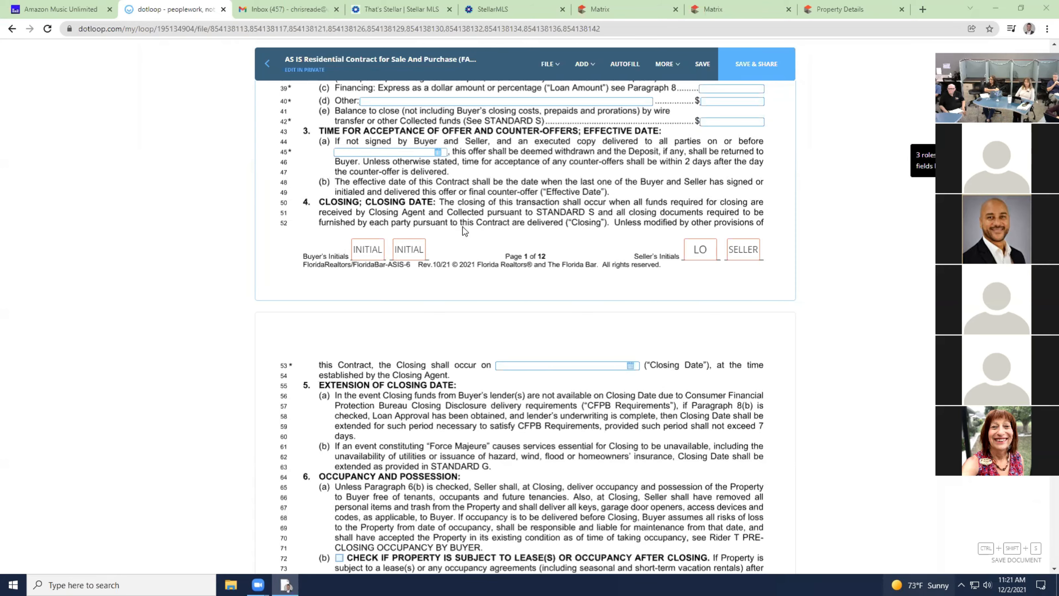
{"action": "scroll", "coordinate": [380, 213], "scroll_direction": "up", "scroll_amount": 15}
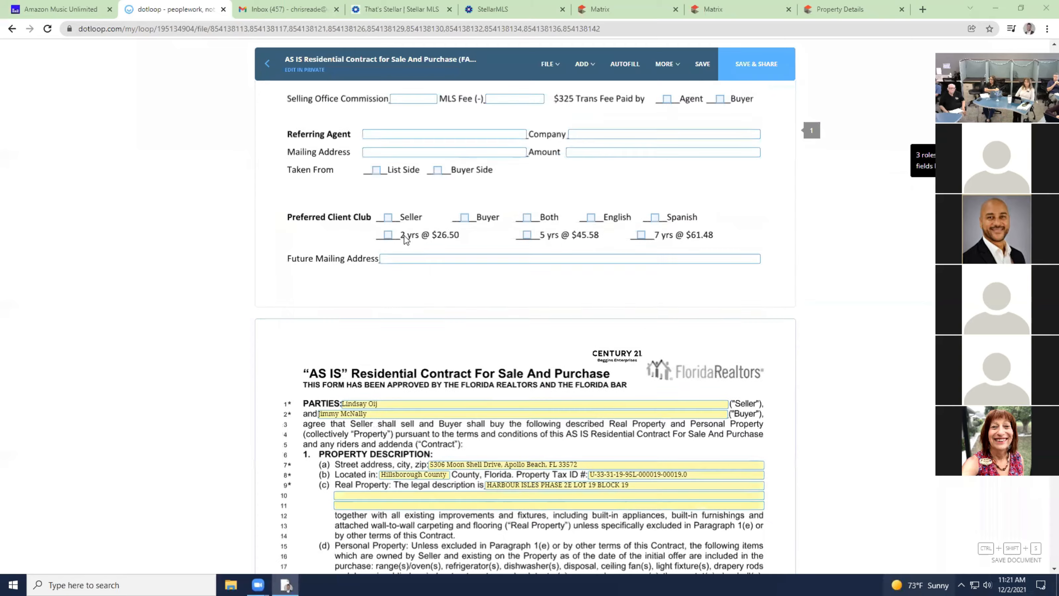
{"action": "scroll", "coordinate": [406, 241], "scroll_direction": "down", "scroll_amount": 5}
{"action": "scroll", "coordinate": [406, 241], "scroll_direction": "down", "scroll_amount": 20}
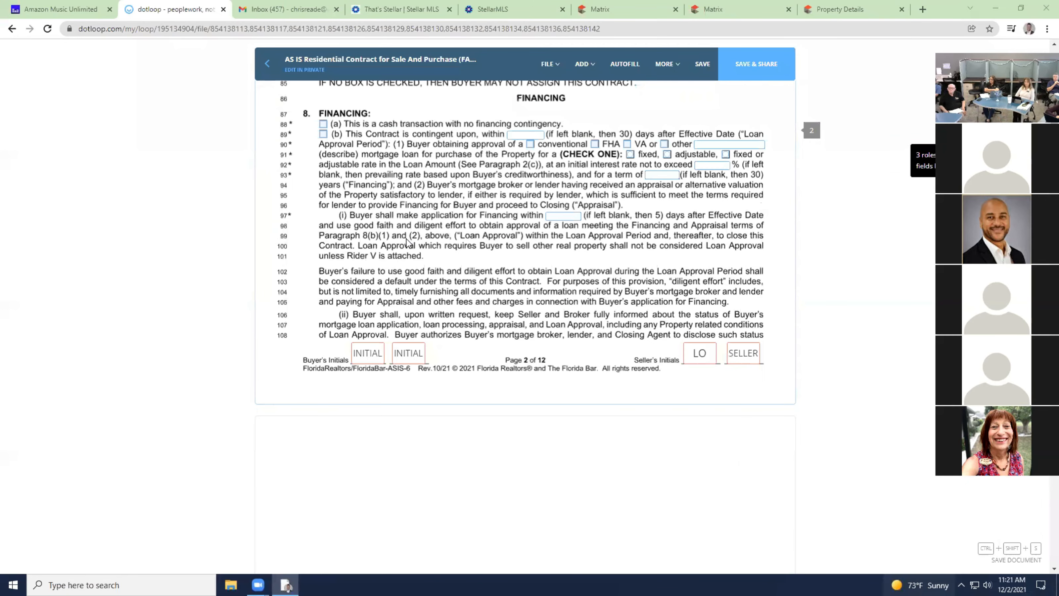
{"action": "scroll", "coordinate": [410, 244], "scroll_direction": "down", "scroll_amount": 20}
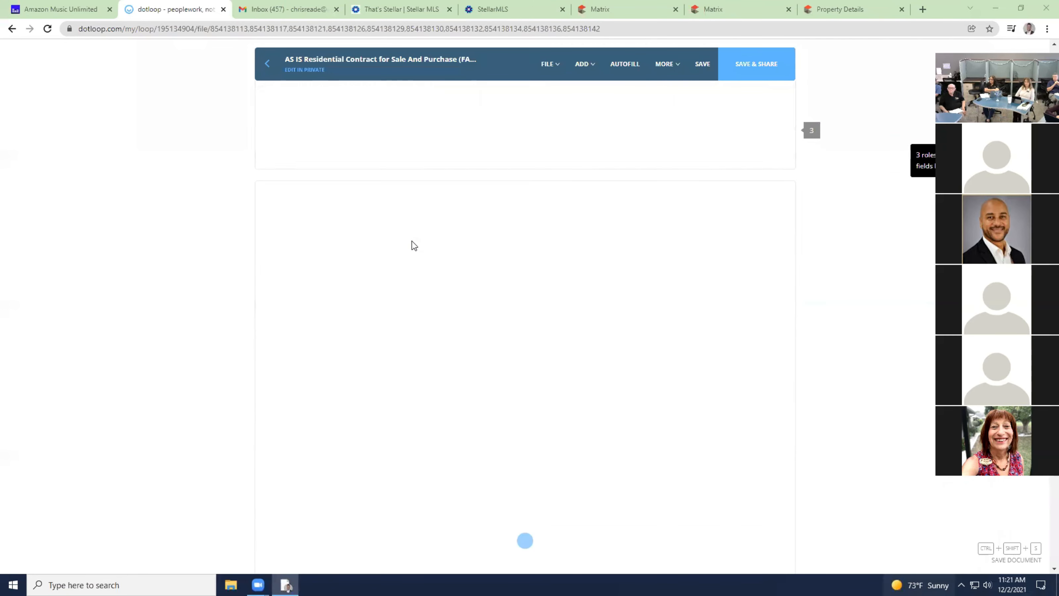
{"action": "scroll", "coordinate": [435, 230], "scroll_direction": "down", "scroll_amount": 10}
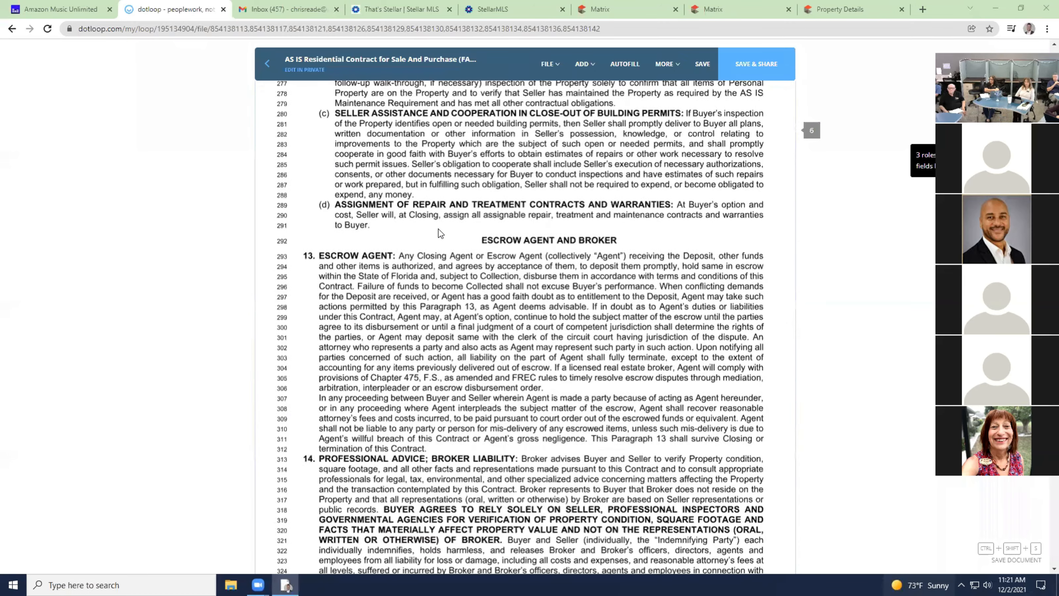
{"action": "scroll", "coordinate": [449, 238], "scroll_direction": "down", "scroll_amount": 10}
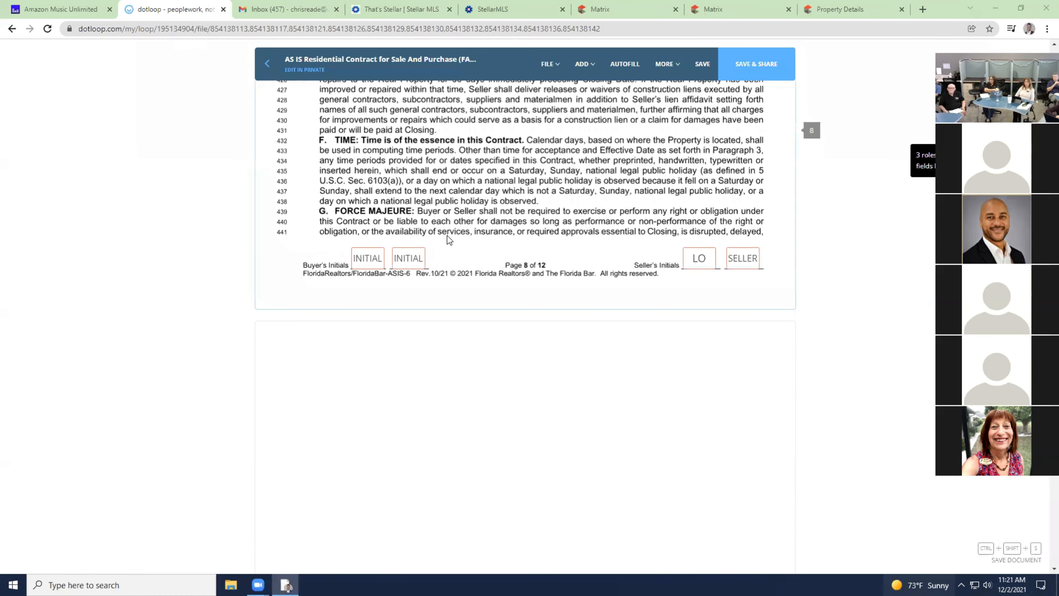
{"action": "scroll", "coordinate": [457, 236], "scroll_direction": "down", "scroll_amount": 15}
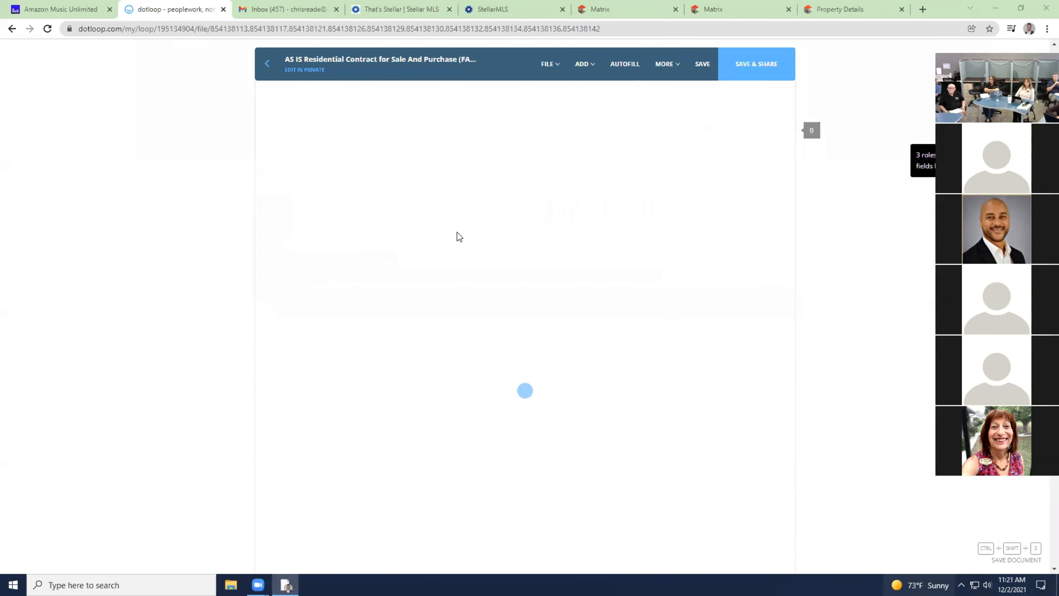
{"action": "scroll", "coordinate": [472, 237], "scroll_direction": "down", "scroll_amount": 5}
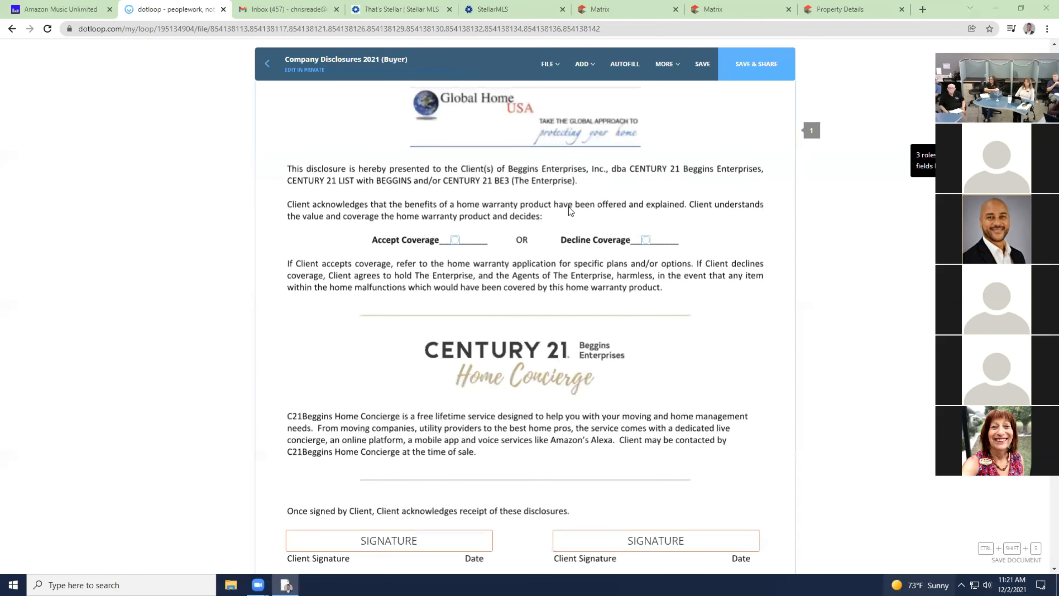
{"action": "scroll", "coordinate": [500, 277], "scroll_direction": "down", "scroll_amount": 4}
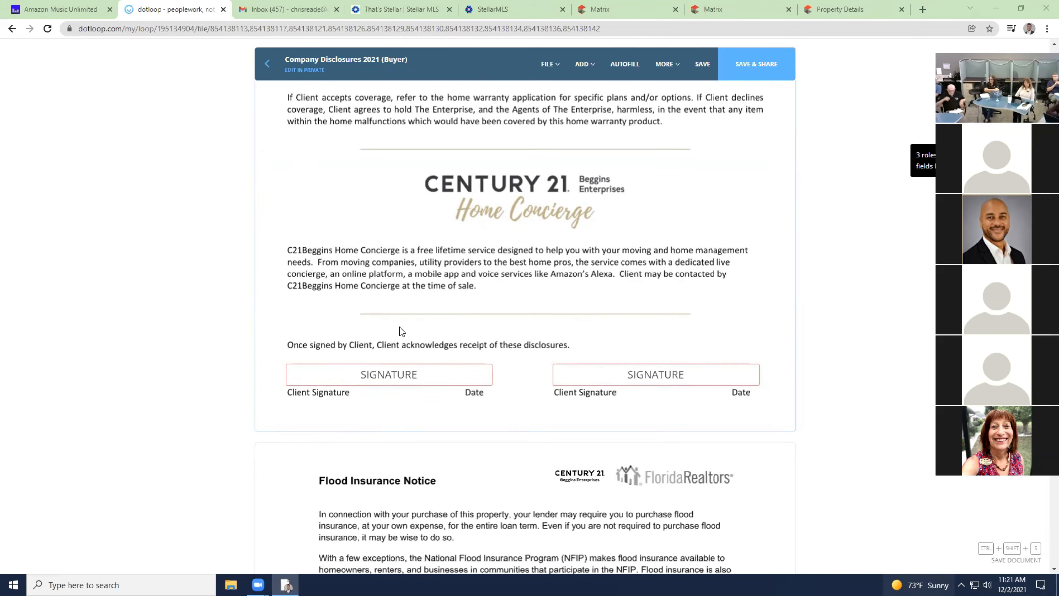
{"action": "scroll", "coordinate": [401, 332], "scroll_direction": "down", "scroll_amount": 6}
{"action": "scroll", "coordinate": [400, 331], "scroll_direction": "down", "scroll_amount": 5}
{"action": "scroll", "coordinate": [449, 381], "scroll_direction": "down", "scroll_amount": 8}
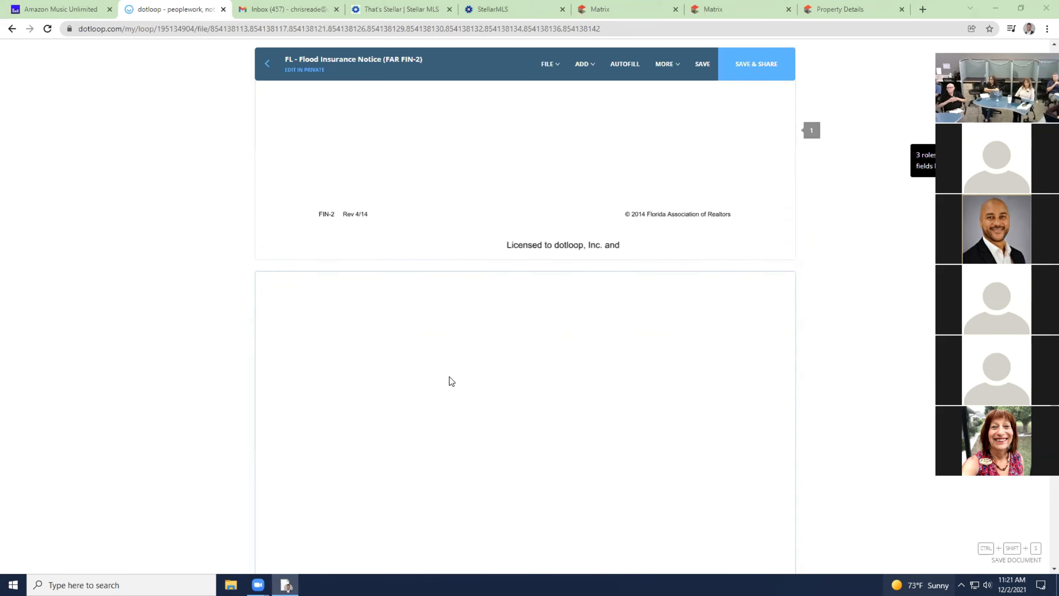
{"action": "scroll", "coordinate": [454, 378], "scroll_direction": "down", "scroll_amount": 5}
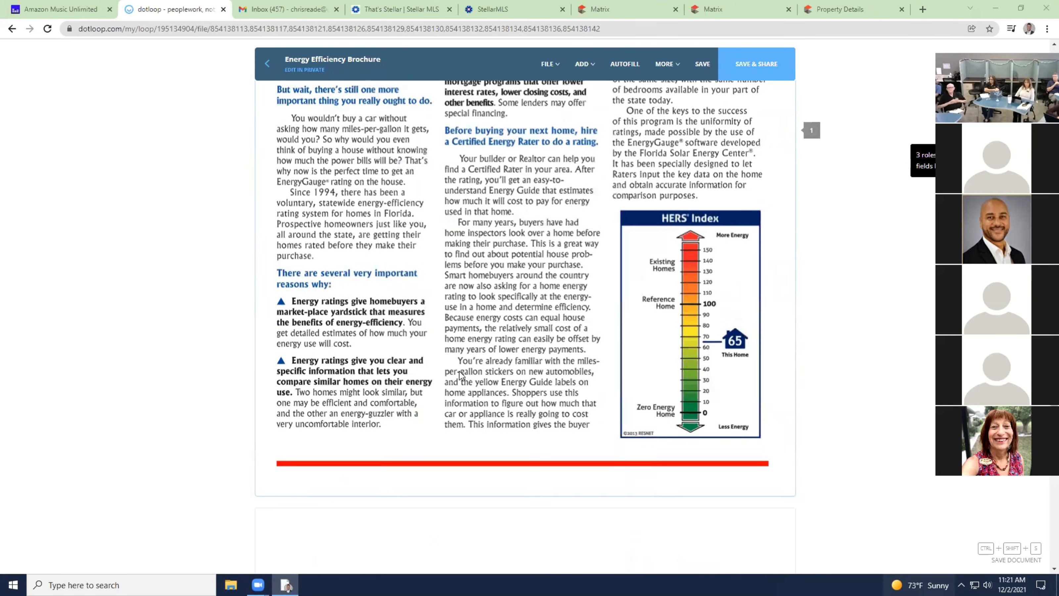
{"action": "scroll", "coordinate": [462, 375], "scroll_direction": "down", "scroll_amount": 15}
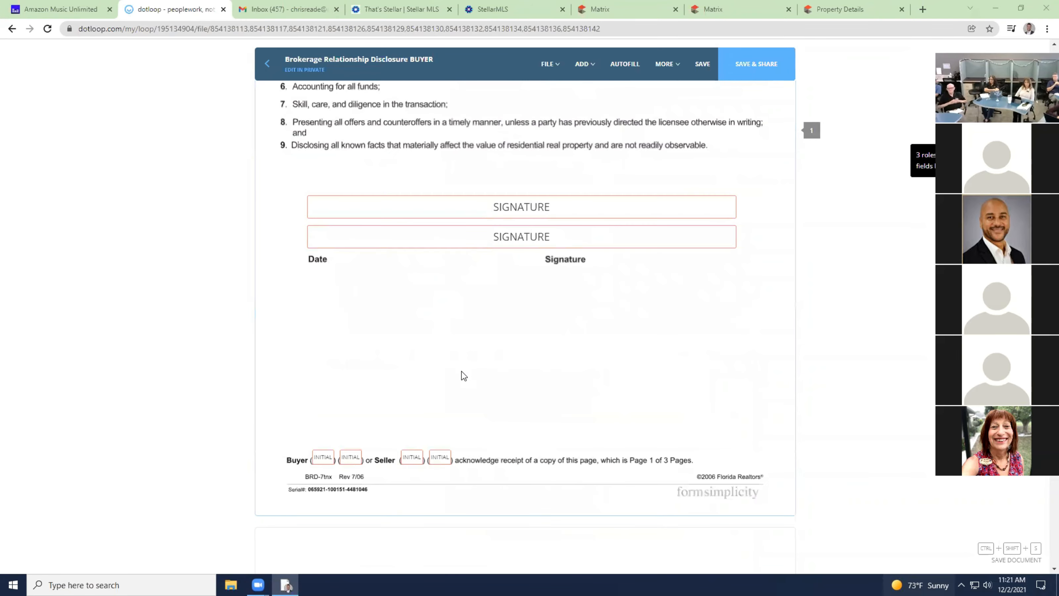
{"action": "scroll", "coordinate": [476, 359], "scroll_direction": "up", "scroll_amount": 4}
{"action": "scroll", "coordinate": [487, 332], "scroll_direction": "up", "scroll_amount": 15}
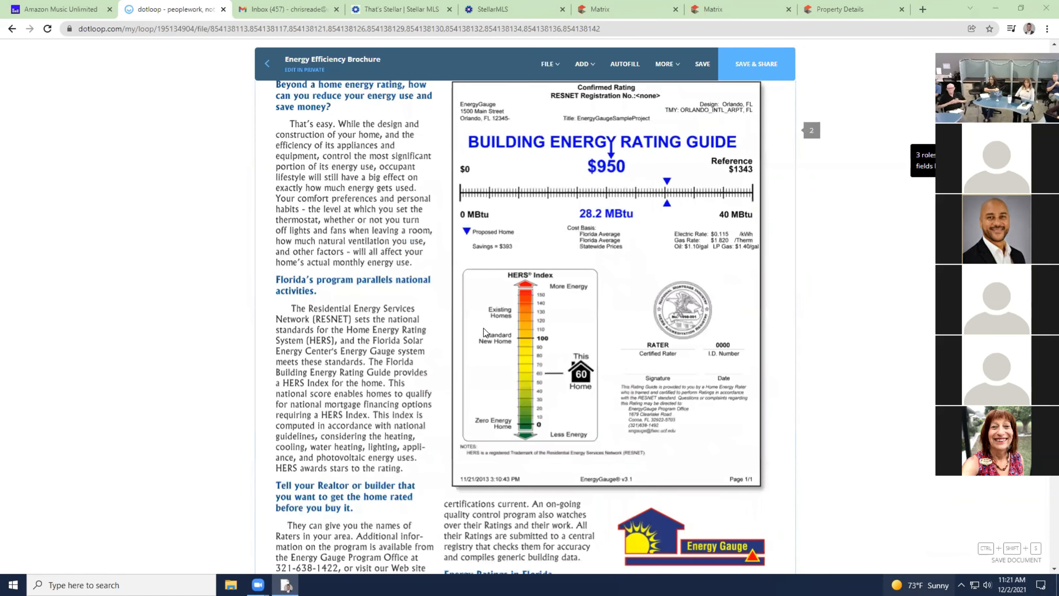
{"action": "scroll", "coordinate": [484, 332], "scroll_direction": "up", "scroll_amount": 5}
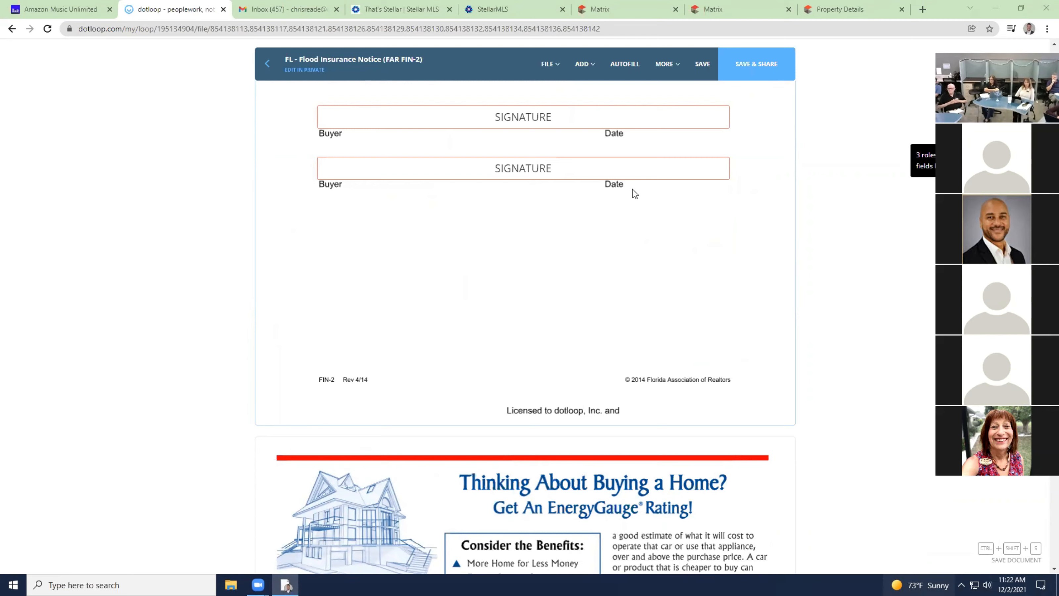
{"action": "left_click", "coordinate": [602, 76]}
{"action": "left_click", "coordinate": [589, 77]}
{"action": "scroll", "coordinate": [532, 349], "scroll_direction": "down", "scroll_amount": 15}
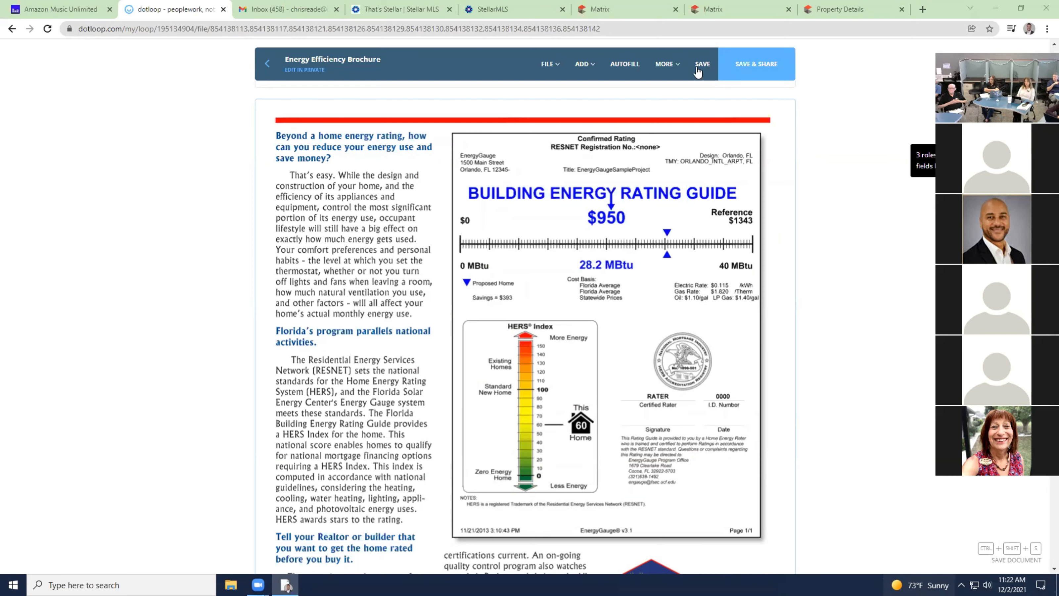
{"action": "left_click", "coordinate": [701, 65]}
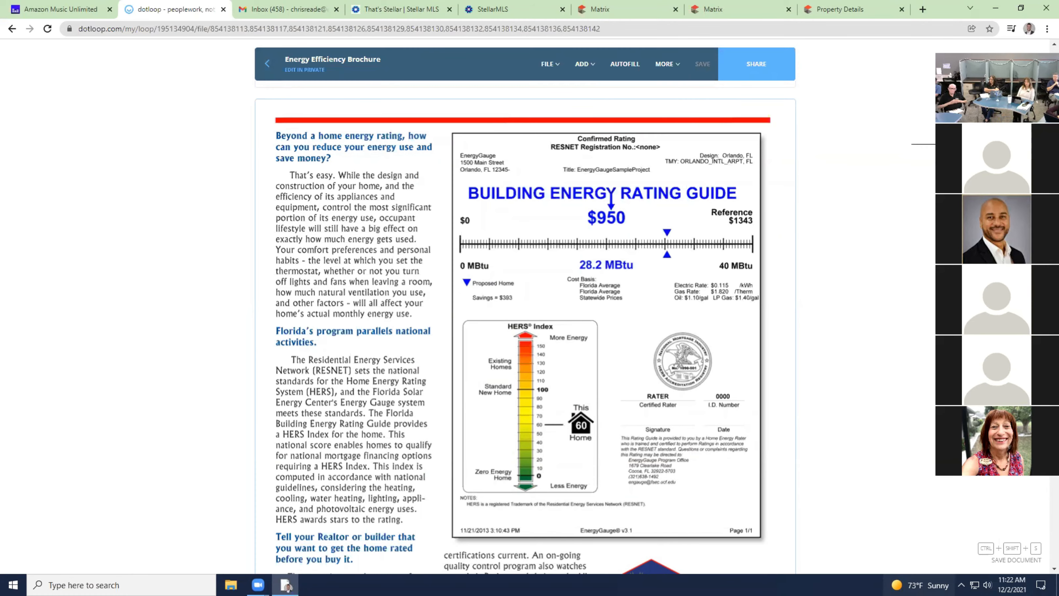
{"action": "left_click", "coordinate": [271, 63]}
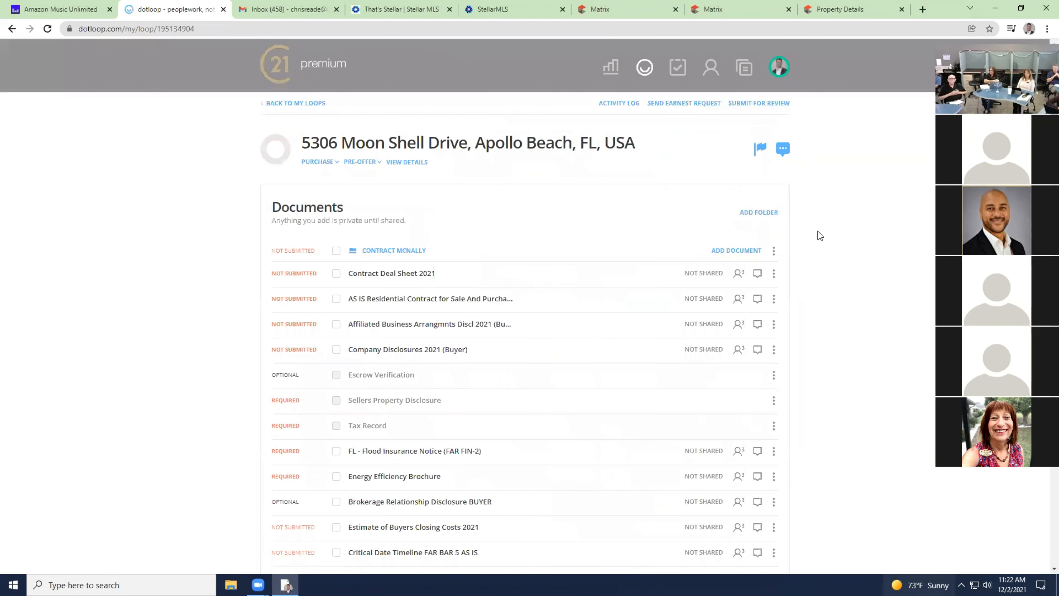
{"action": "scroll", "coordinate": [359, 373], "scroll_direction": "down", "scroll_amount": 2}
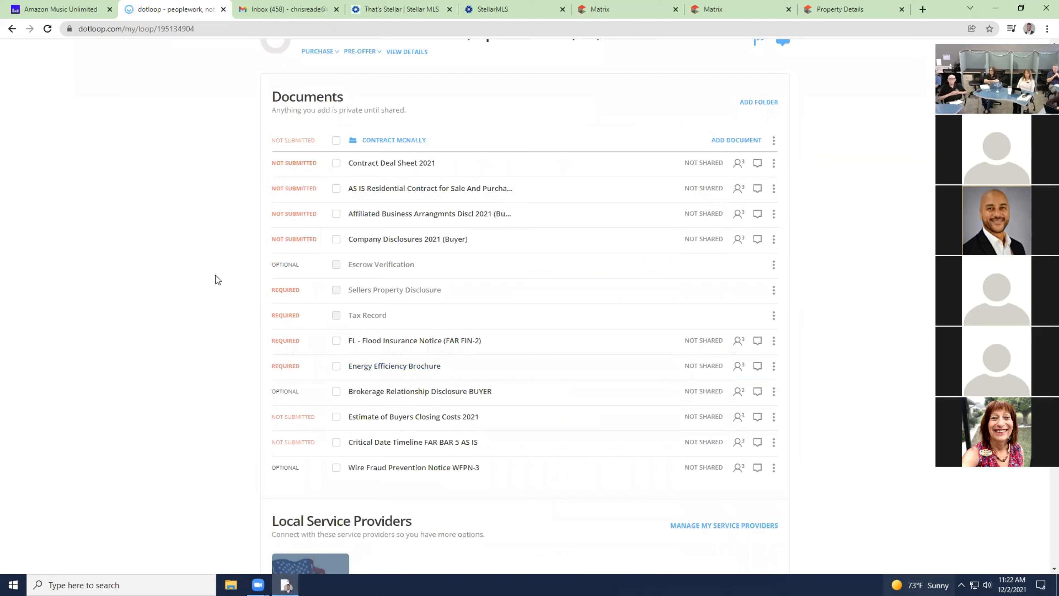
{"action": "left_click_drag", "start_coordinate": [288, 160], "coordinate": [299, 234]}
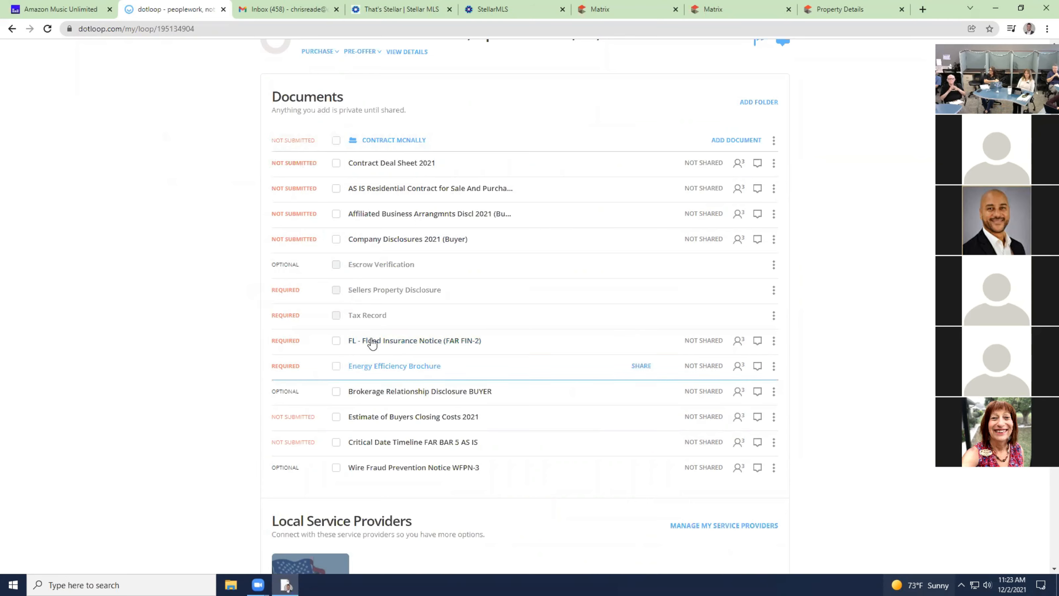
Assign the FL - Flood Insurance Notice's first signature field to the buyer and save it.
{"action": "left_click", "coordinate": [388, 342]}
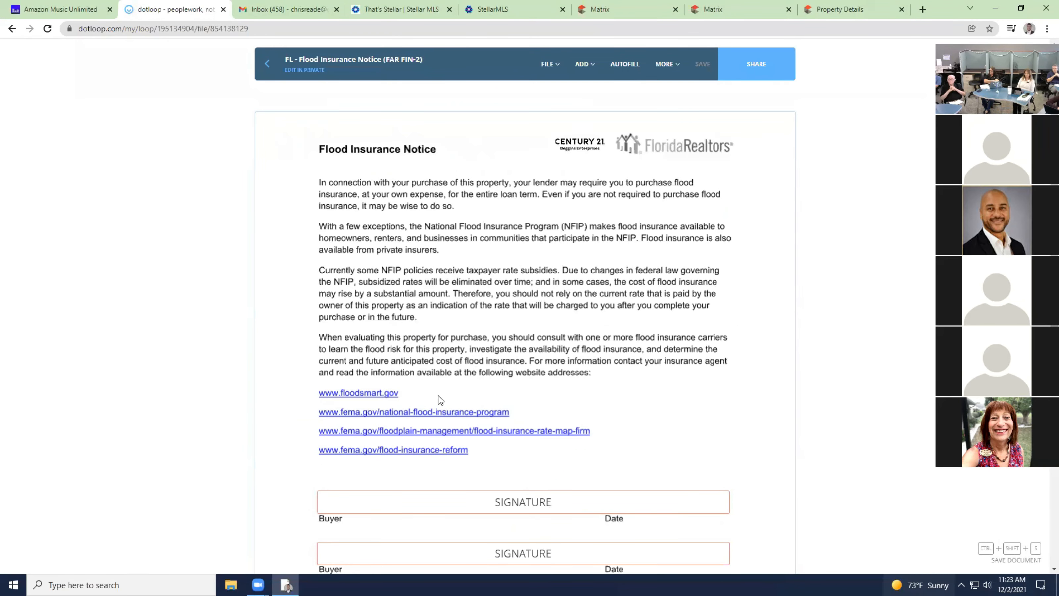
{"action": "scroll", "coordinate": [561, 280], "scroll_direction": "down", "scroll_amount": 5}
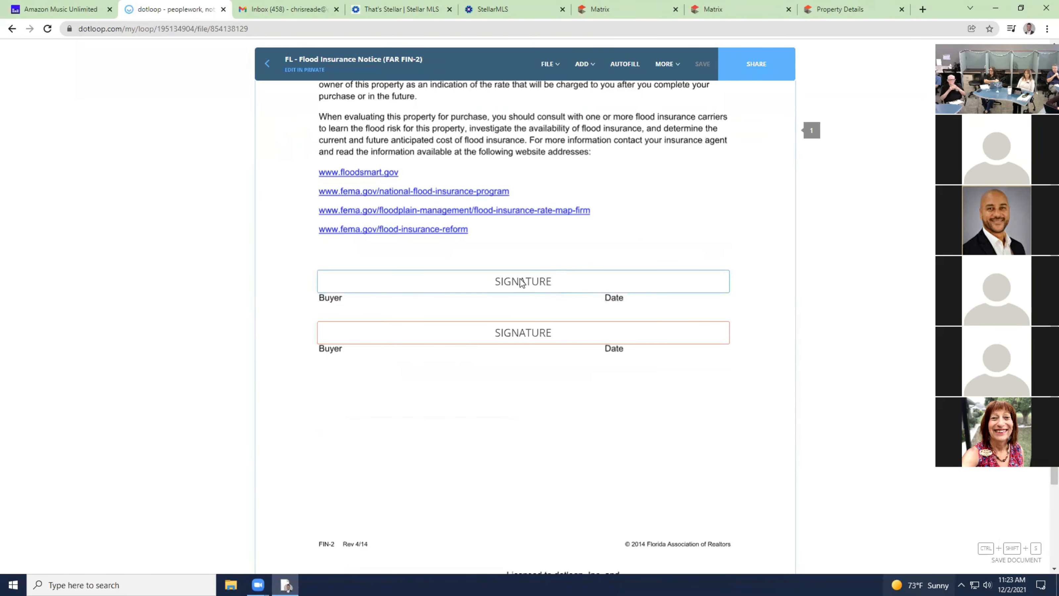
{"action": "left_click", "coordinate": [551, 280]}
{"action": "left_click", "coordinate": [340, 98]}
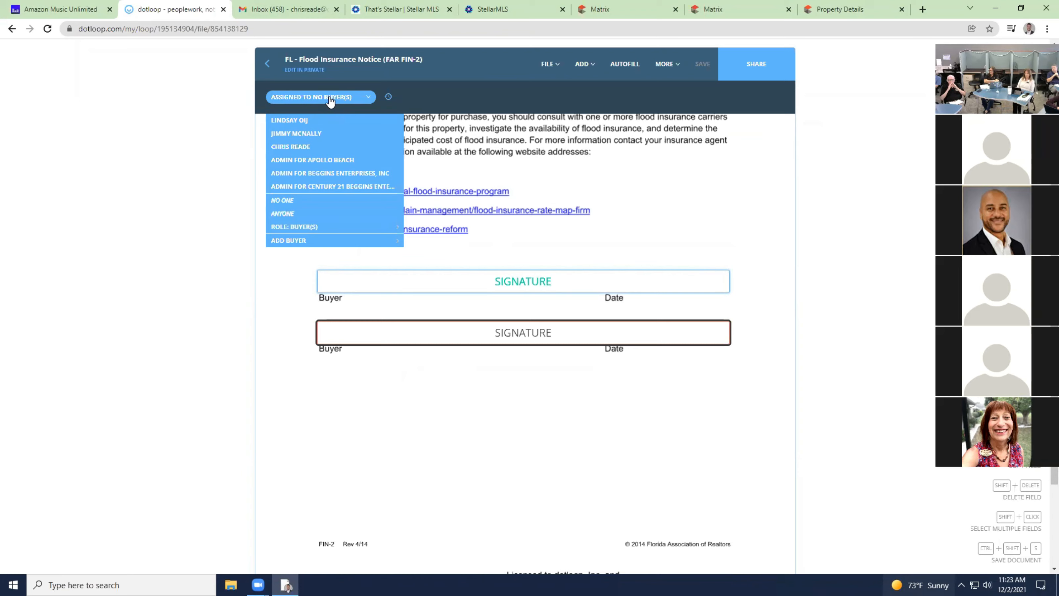
{"action": "left_click", "coordinate": [314, 134]}
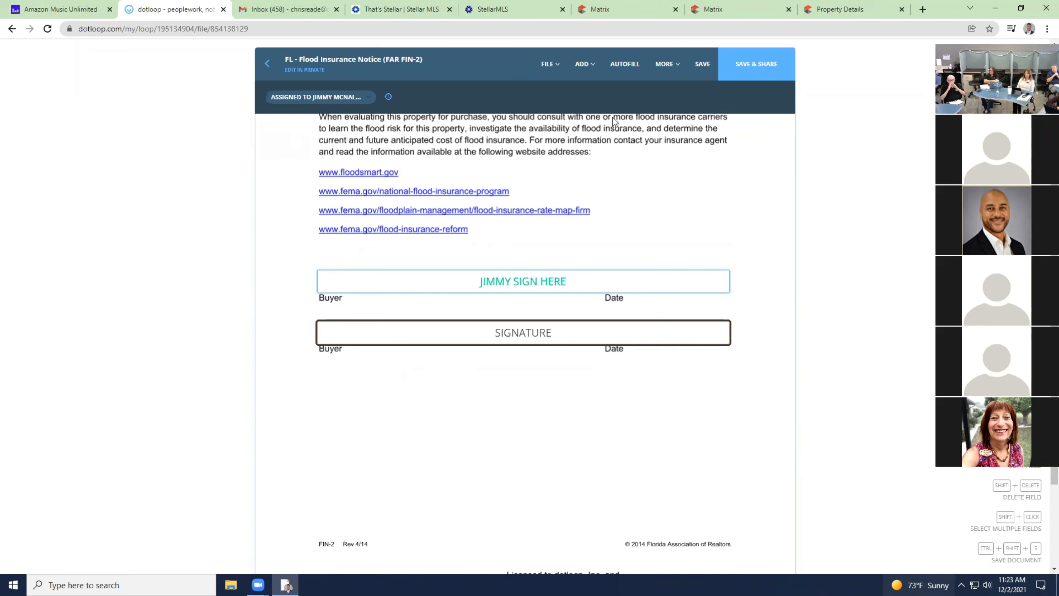
{"action": "left_click", "coordinate": [701, 69]}
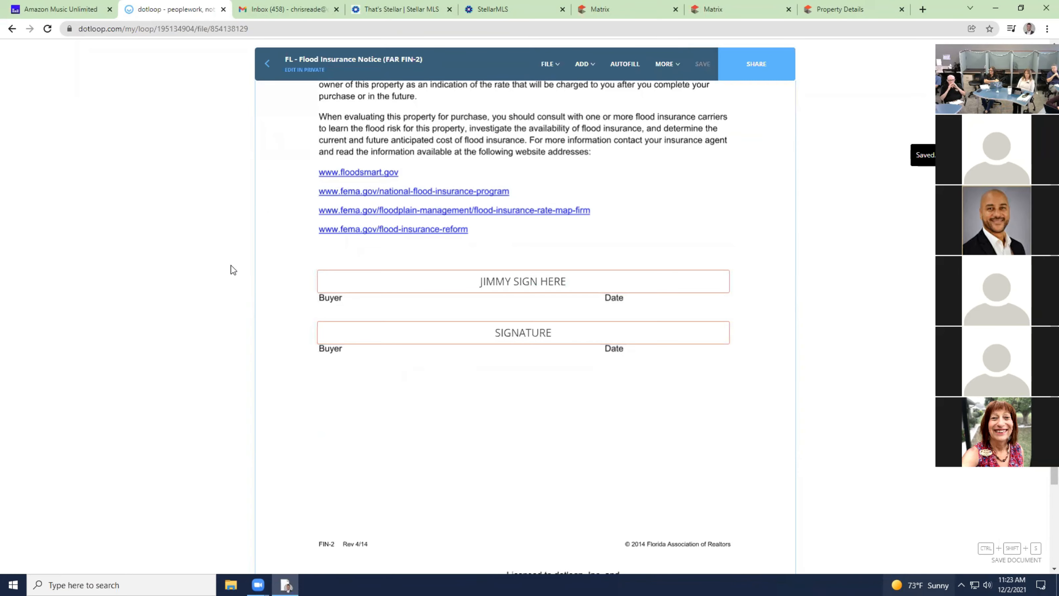
{"action": "left_click", "coordinate": [266, 65]}
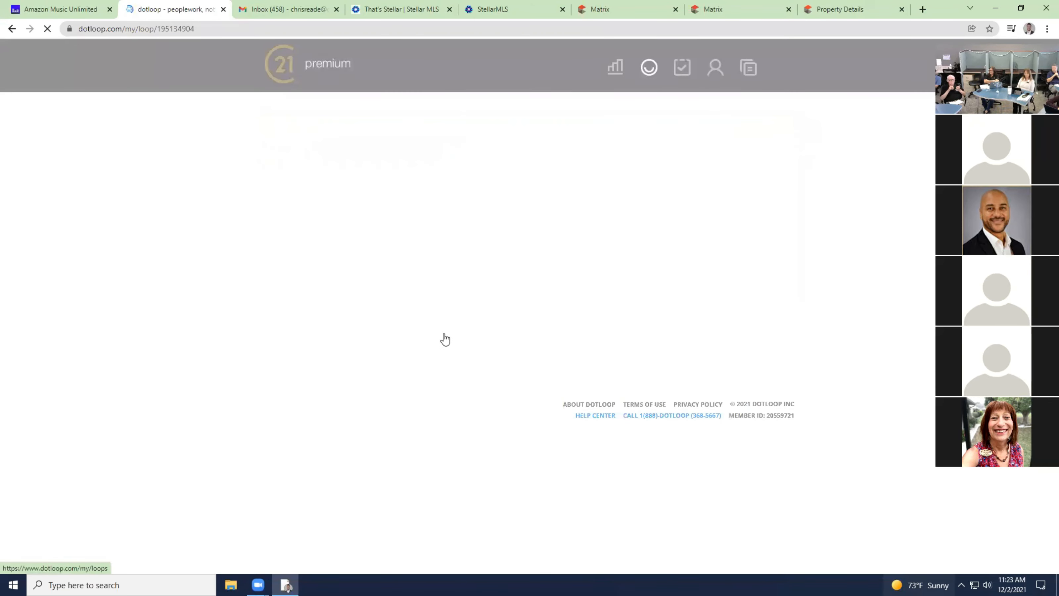
In the Energy Efficiency Brochure, assign the first signature box to the first buyer.
{"action": "scroll", "coordinate": [443, 333], "scroll_direction": "down", "scroll_amount": 4}
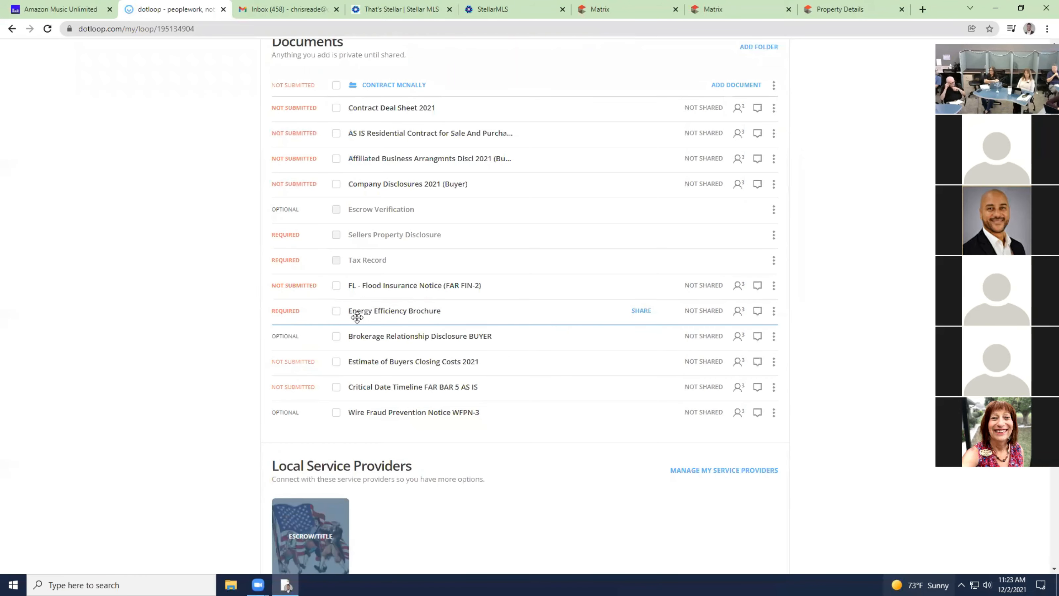
{"action": "left_click", "coordinate": [413, 317]}
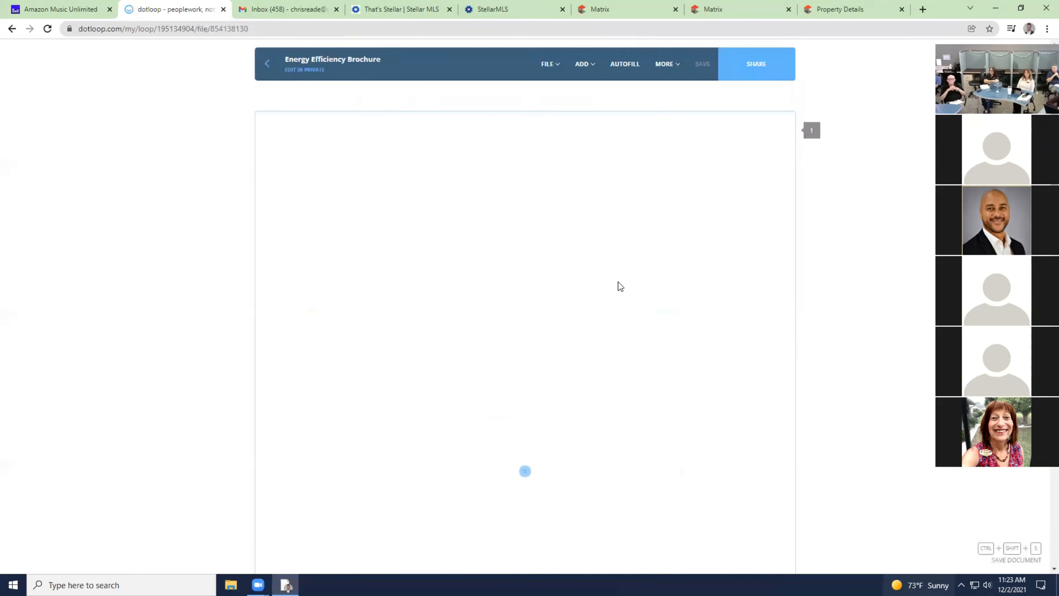
{"action": "scroll", "coordinate": [622, 287], "scroll_direction": "down", "scroll_amount": 15}
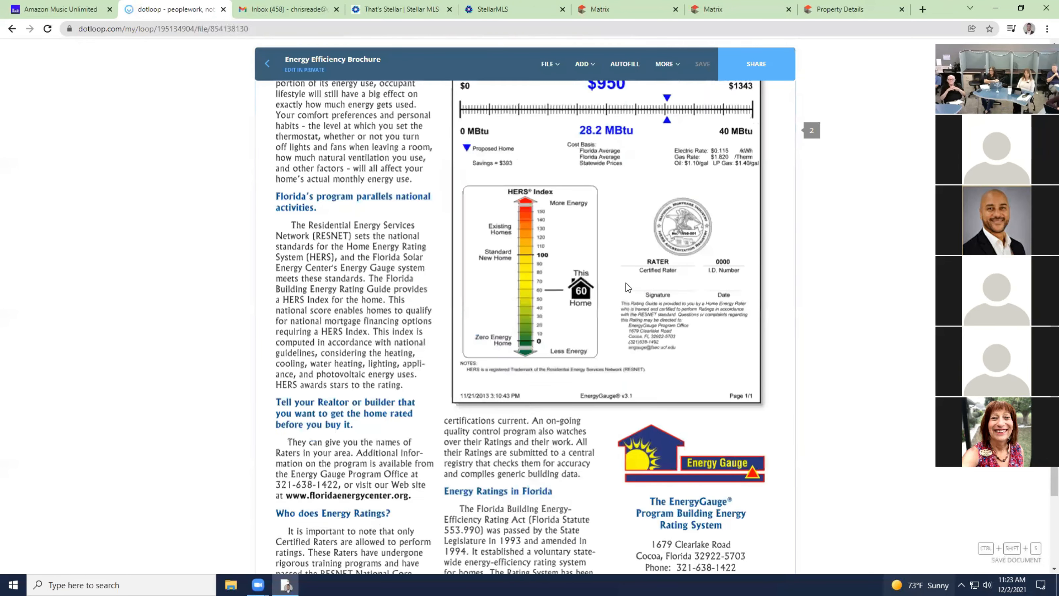
{"action": "scroll", "coordinate": [628, 287], "scroll_direction": "down", "scroll_amount": 5}
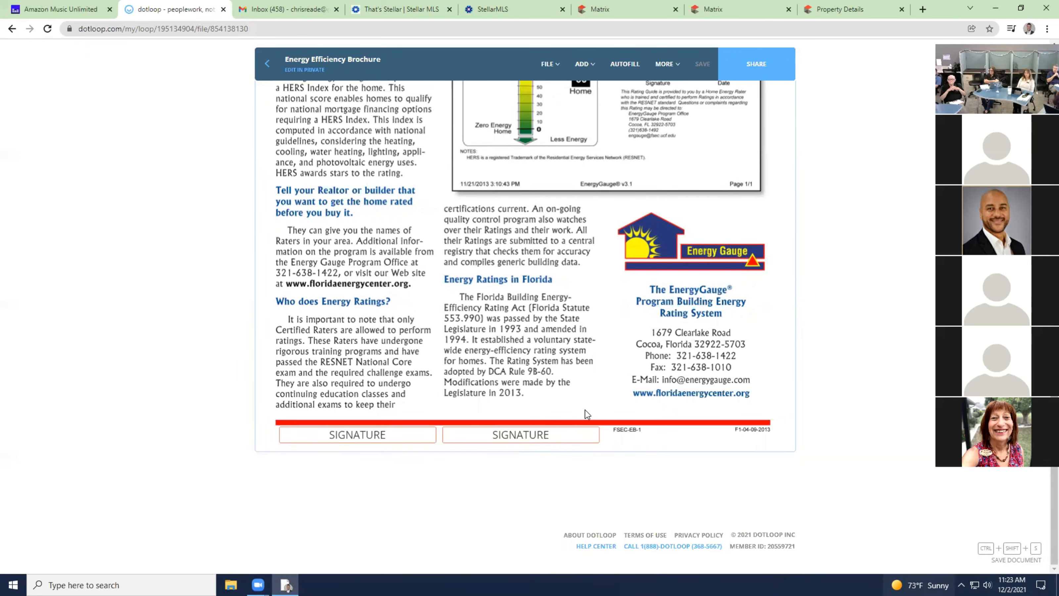
{"action": "scroll", "coordinate": [588, 414], "scroll_direction": "up", "scroll_amount": 10}
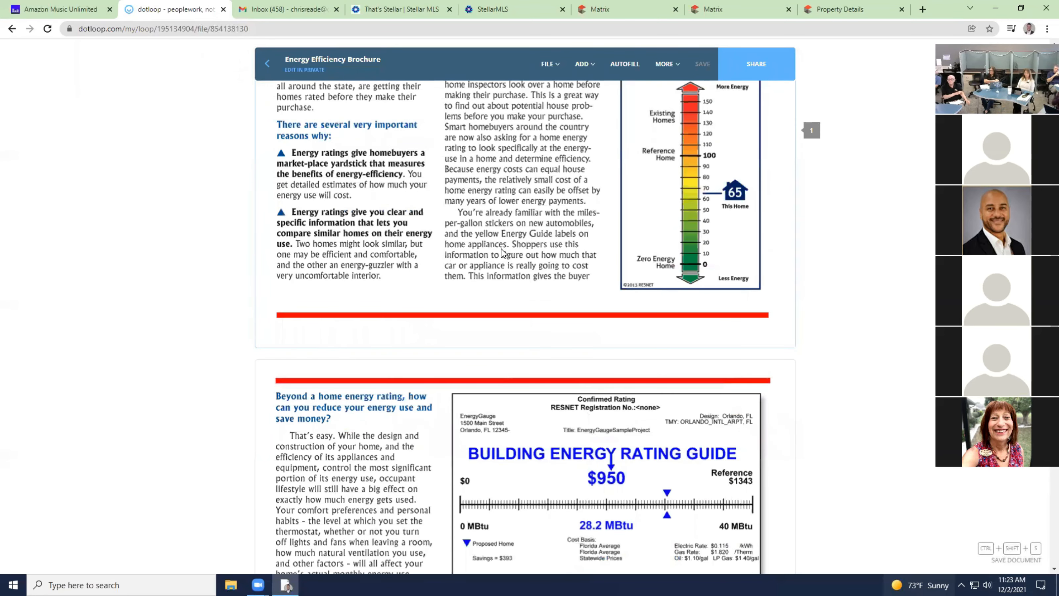
{"action": "scroll", "coordinate": [514, 251], "scroll_direction": "down", "scroll_amount": 10}
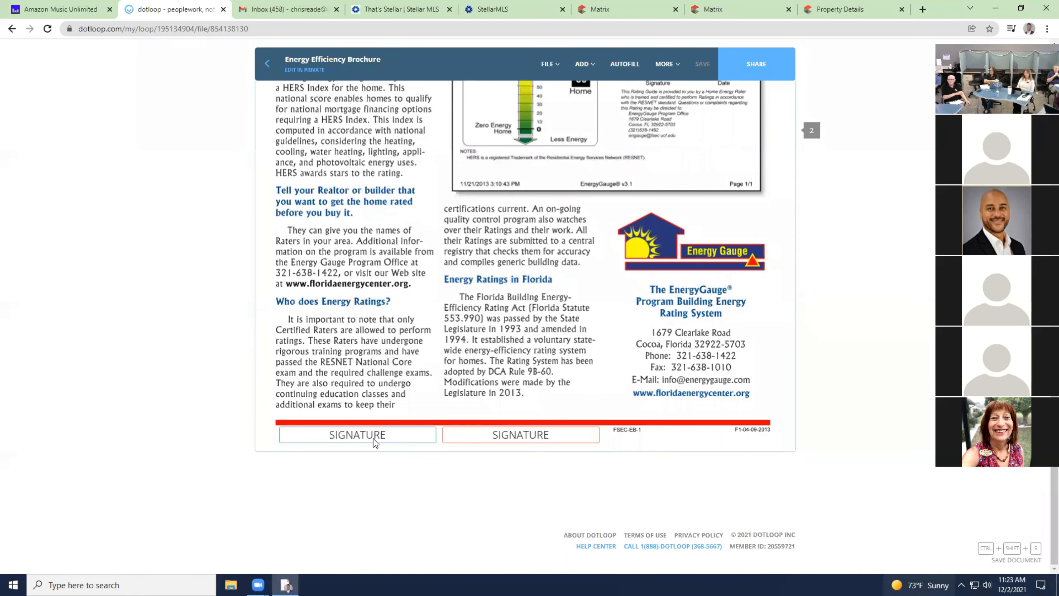
{"action": "left_click", "coordinate": [376, 443]}
{"action": "left_click", "coordinate": [346, 96]}
{"action": "left_click", "coordinate": [329, 133]}
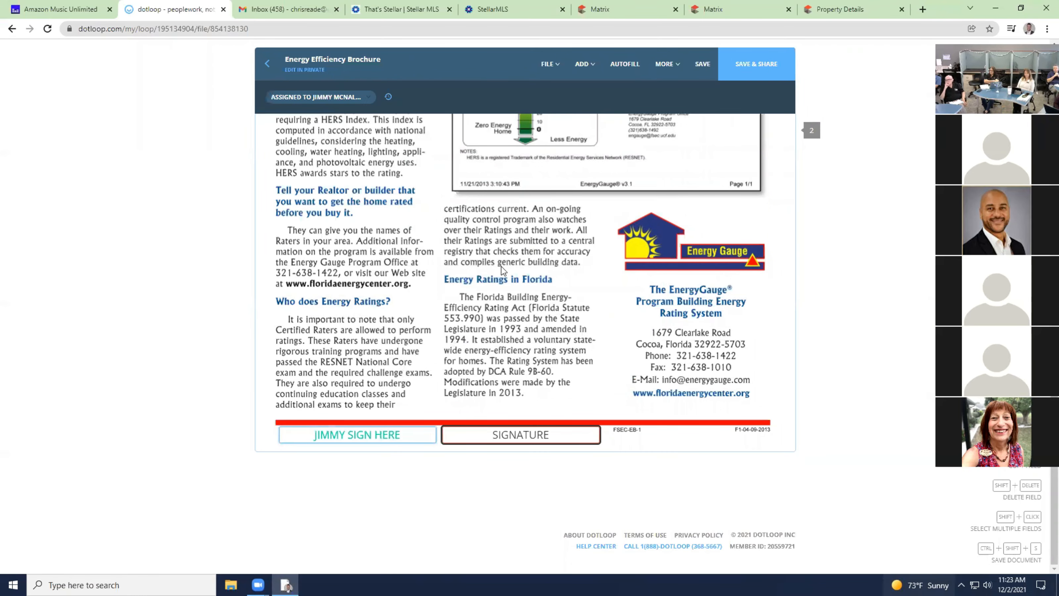
Assign the brochure's second signature box to the second buyer.
{"action": "left_click", "coordinate": [538, 436]}
{"action": "left_click", "coordinate": [334, 96]}
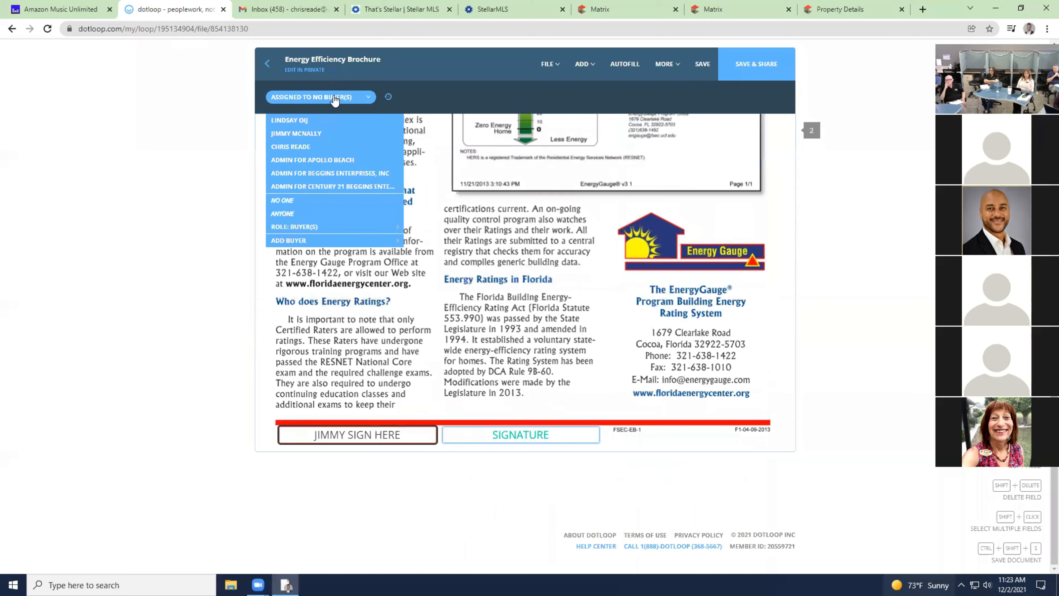
{"action": "left_click", "coordinate": [326, 120]}
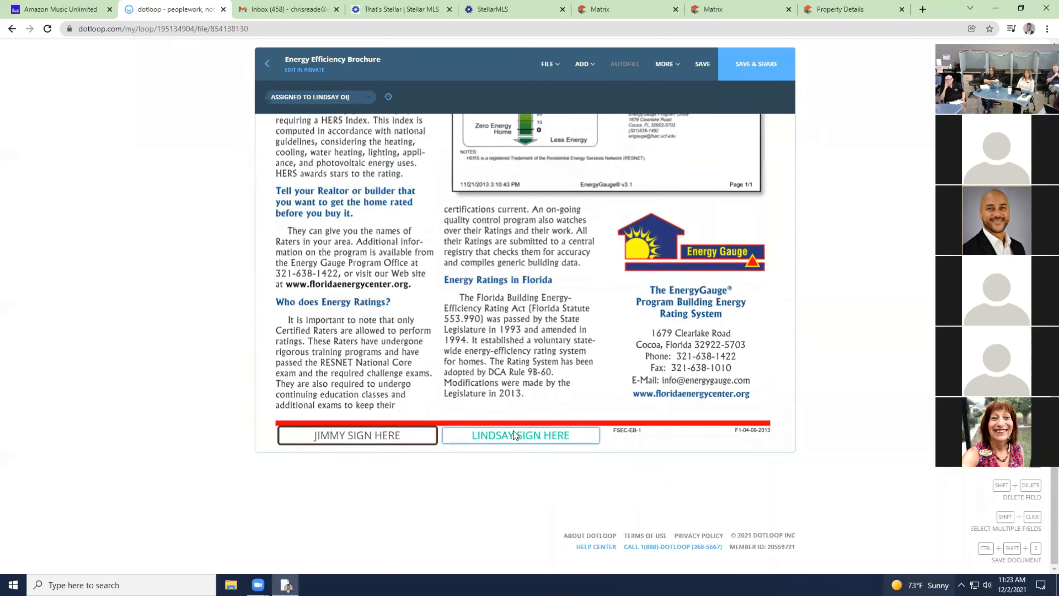
{"action": "scroll", "coordinate": [487, 392], "scroll_direction": "up", "scroll_amount": 10}
Add a new signature field to the brochure and place it above the red line.
{"action": "left_click", "coordinate": [586, 64]}
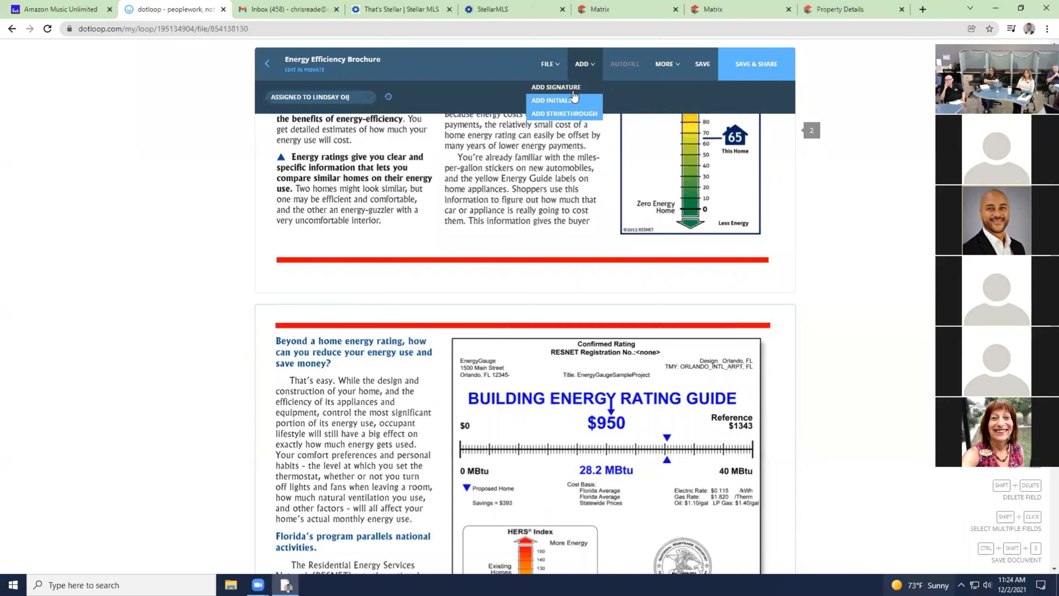
{"action": "left_click", "coordinate": [574, 91]}
{"action": "left_click", "coordinate": [388, 293]}
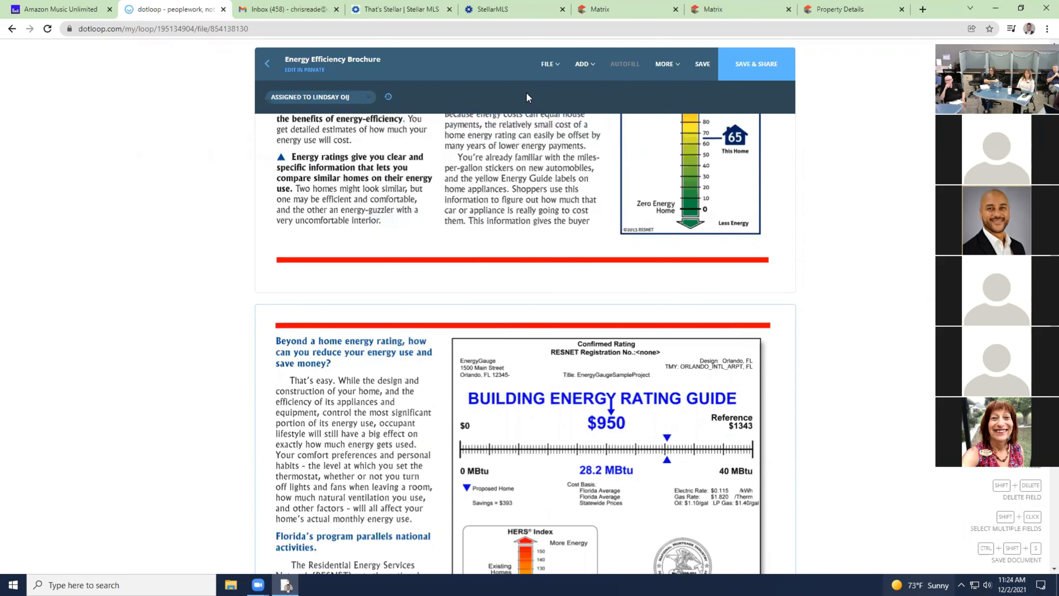
{"action": "left_click", "coordinate": [510, 250]}
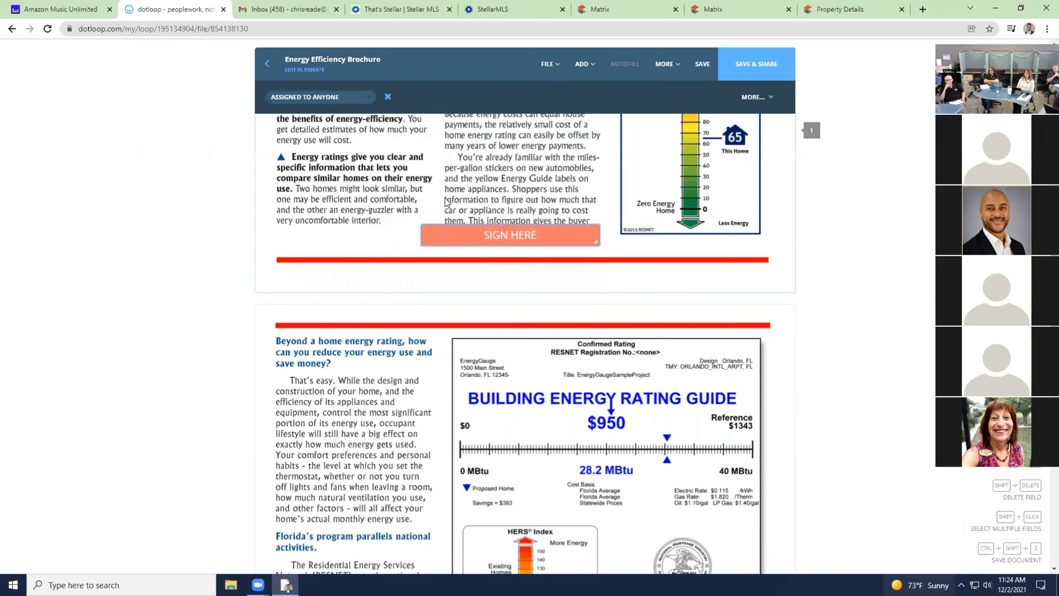
{"action": "left_click", "coordinate": [501, 238]}
Remove the stray signature field and select both sign-here fields at the bottom of page 2.
{"action": "left_click", "coordinate": [388, 96]}
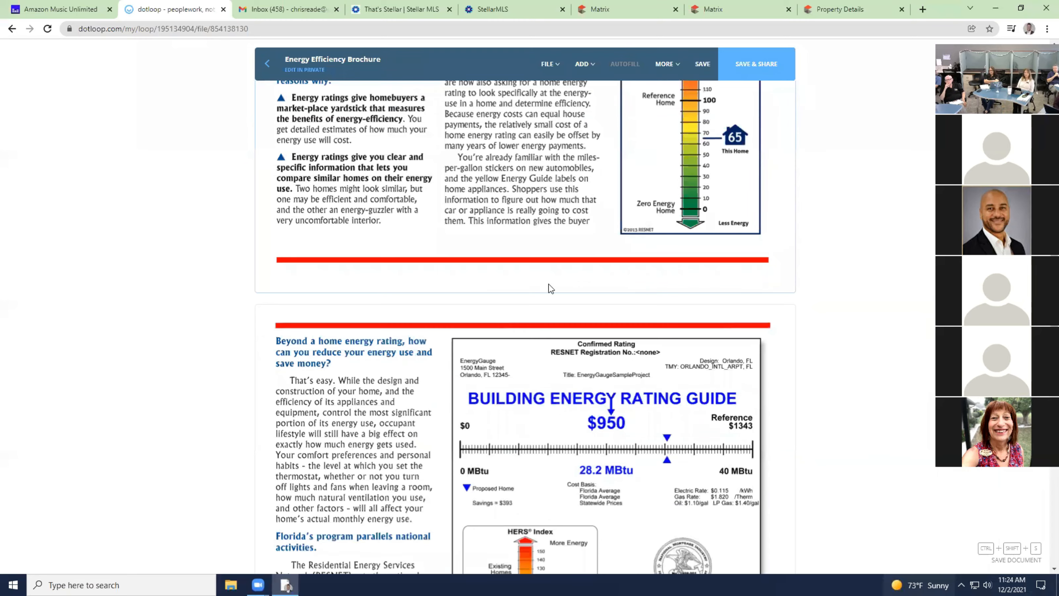
{"action": "scroll", "coordinate": [548, 289], "scroll_direction": "down", "scroll_amount": 10}
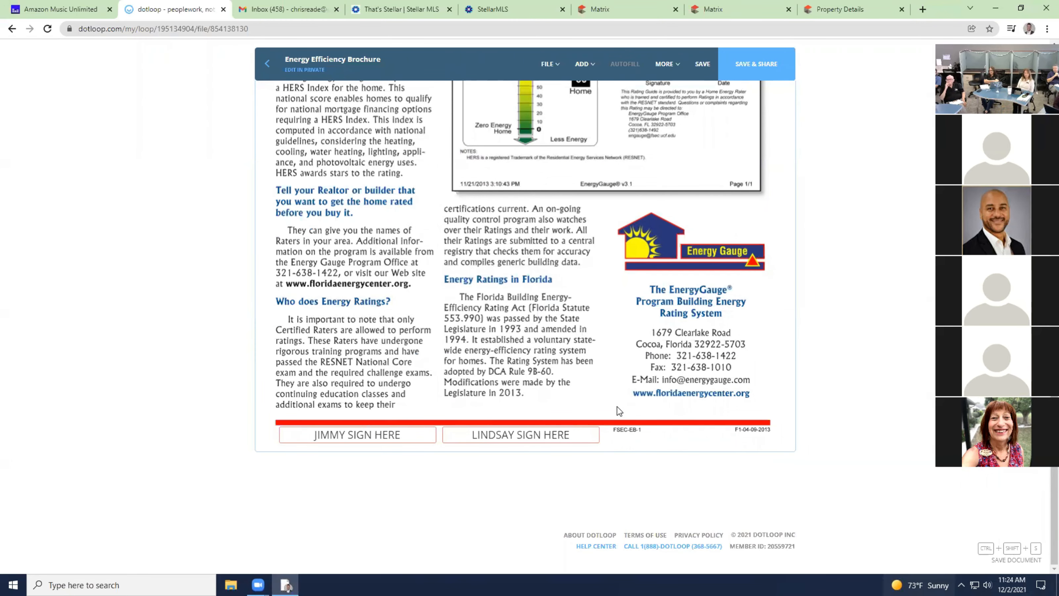
{"action": "left_click_drag", "start_coordinate": [621, 415], "coordinate": [266, 447]}
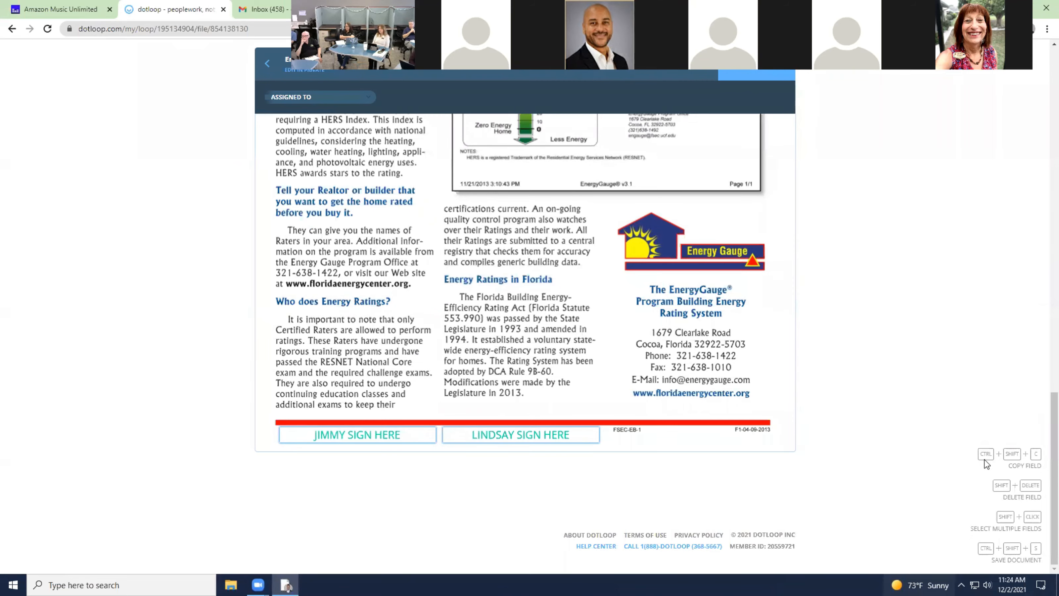
Copy the two sign-here fields and paste them below the HERS Index on page 1.
{"action": "key", "text": "ctrl+shift+c"}
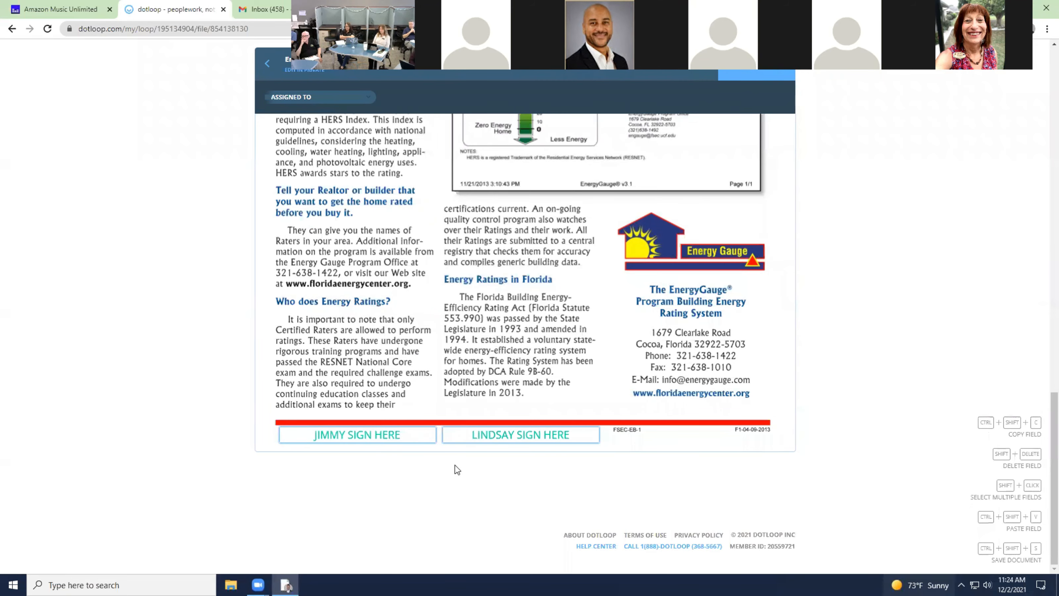
{"action": "scroll", "coordinate": [458, 459], "scroll_direction": "up", "scroll_amount": 15}
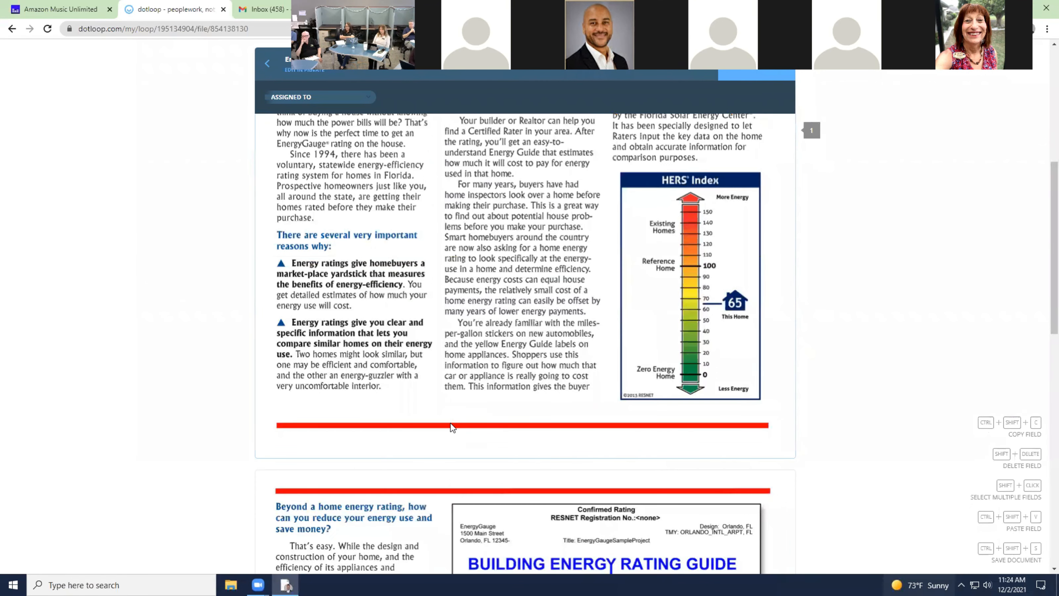
{"action": "key", "text": "ctrl+shift+v"}
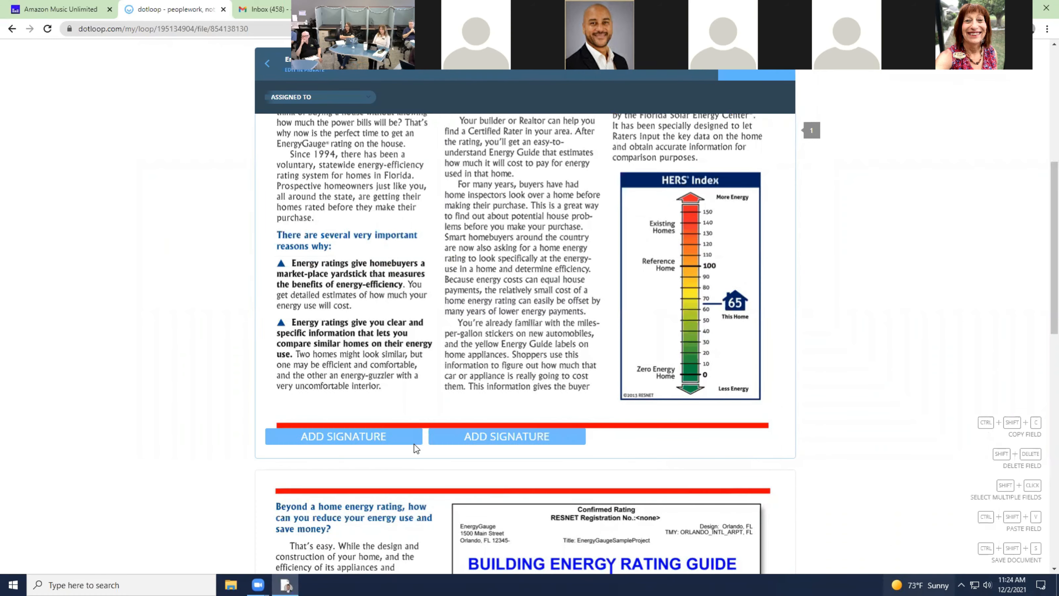
{"action": "left_click", "coordinate": [729, 407]}
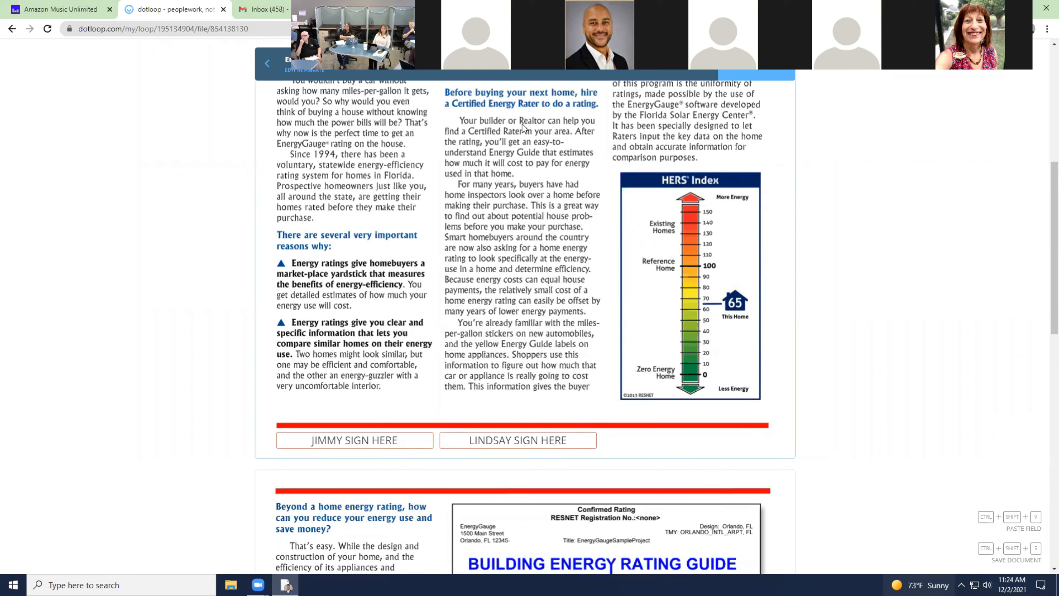
{"action": "left_click", "coordinate": [584, 445]}
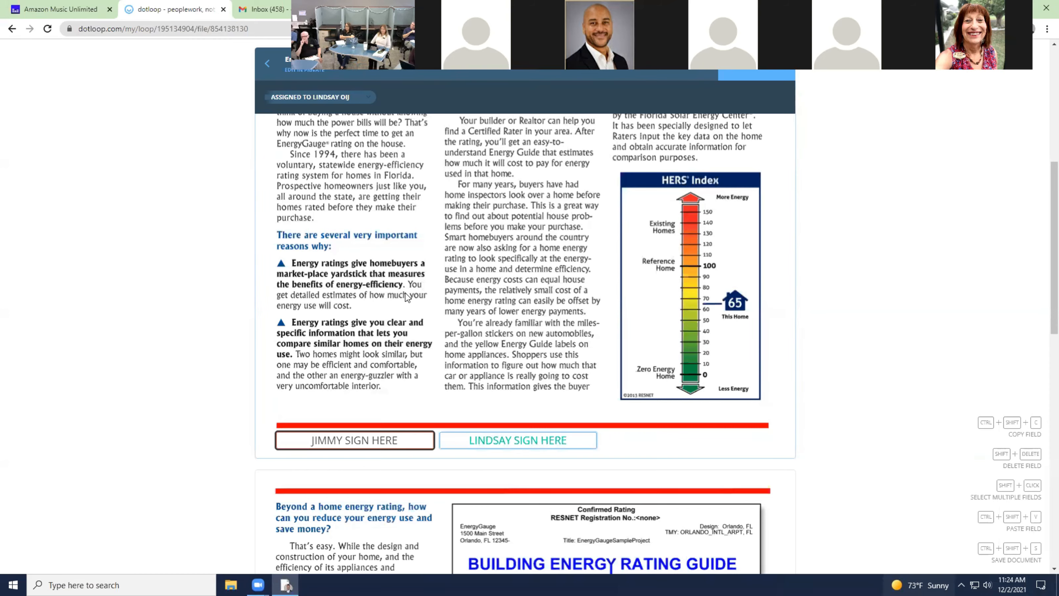
Delete the extra sign-here fields pasted at the top of page 1.
{"action": "scroll", "coordinate": [434, 353], "scroll_direction": "up", "scroll_amount": 8}
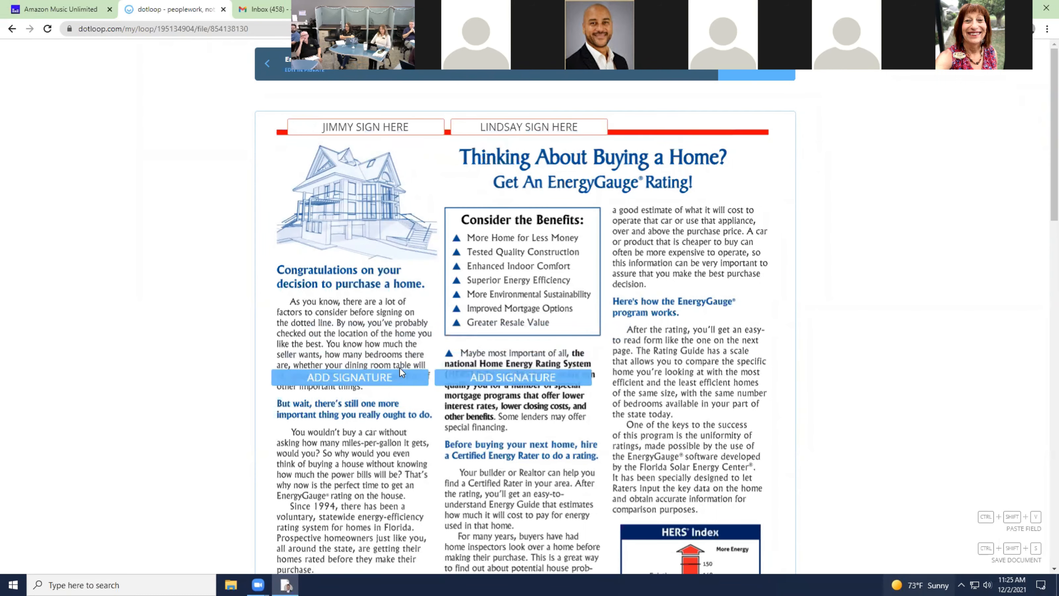
{"action": "left_click", "coordinate": [451, 175]}
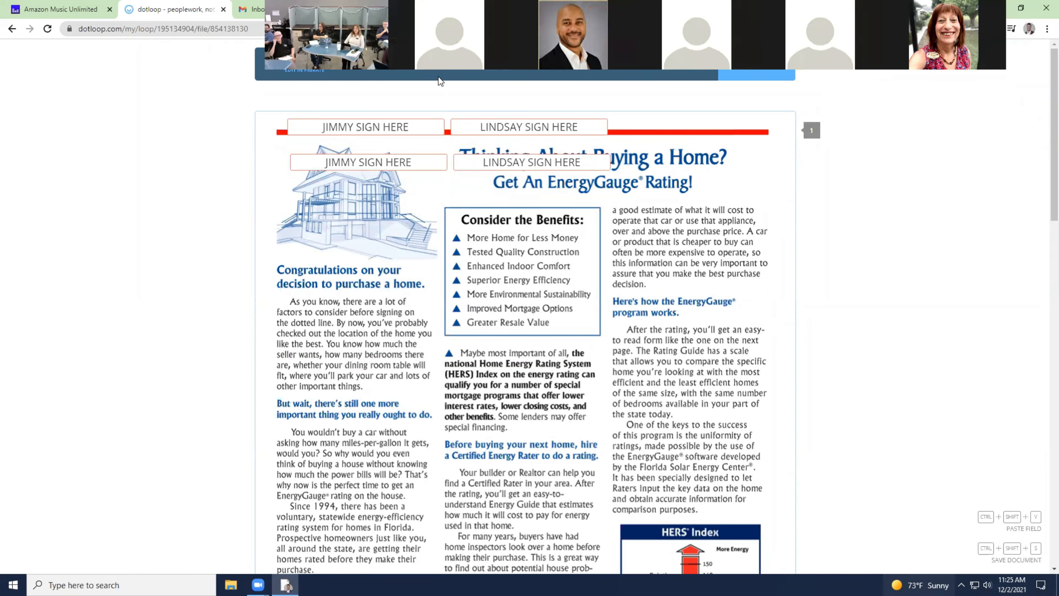
{"action": "left_click", "coordinate": [390, 128]}
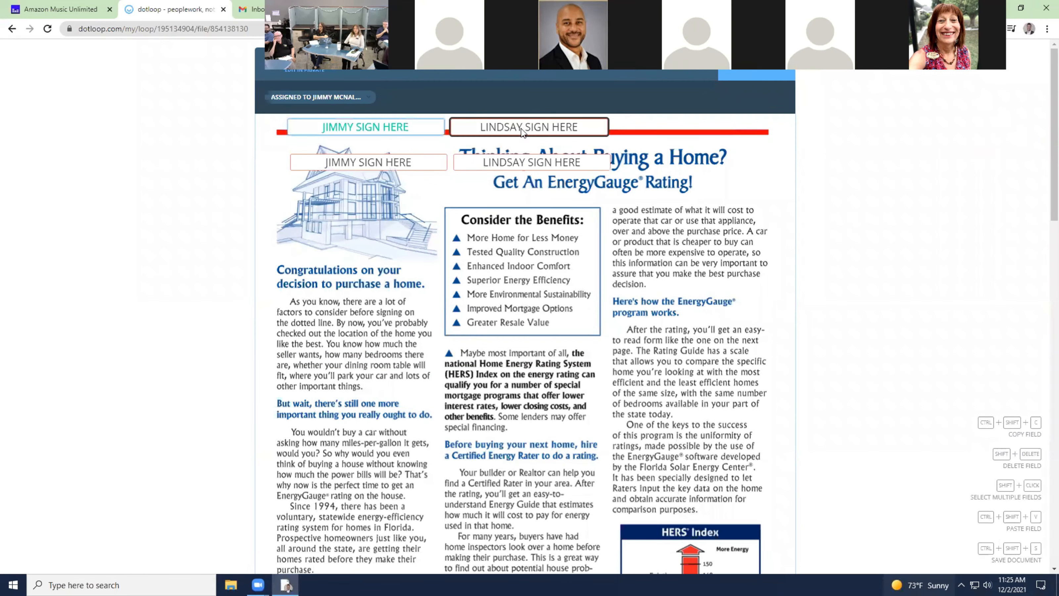
{"action": "left_click", "coordinate": [476, 128]}
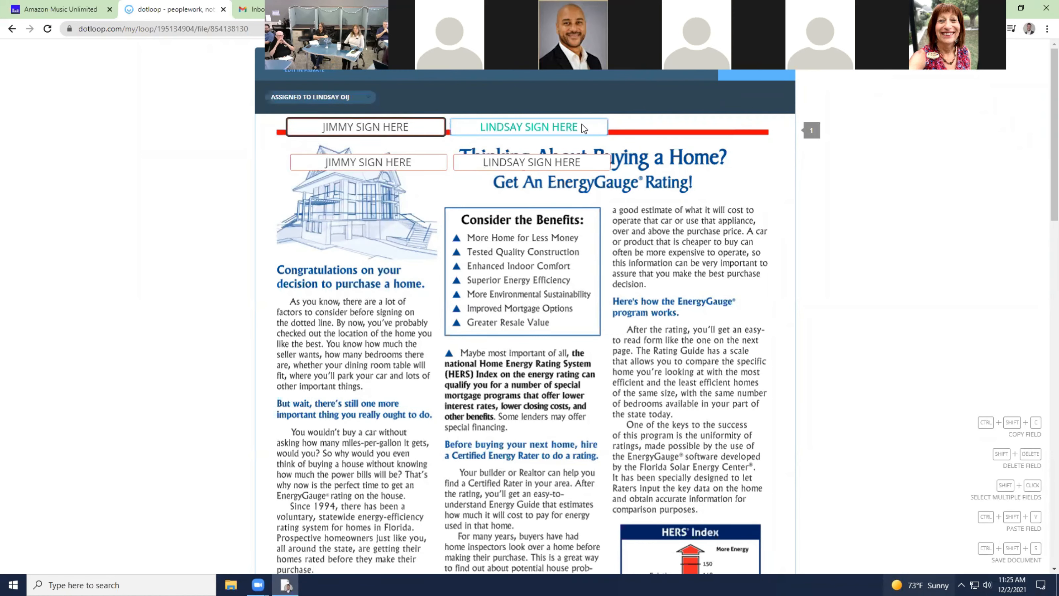
{"action": "left_click", "coordinate": [670, 134]}
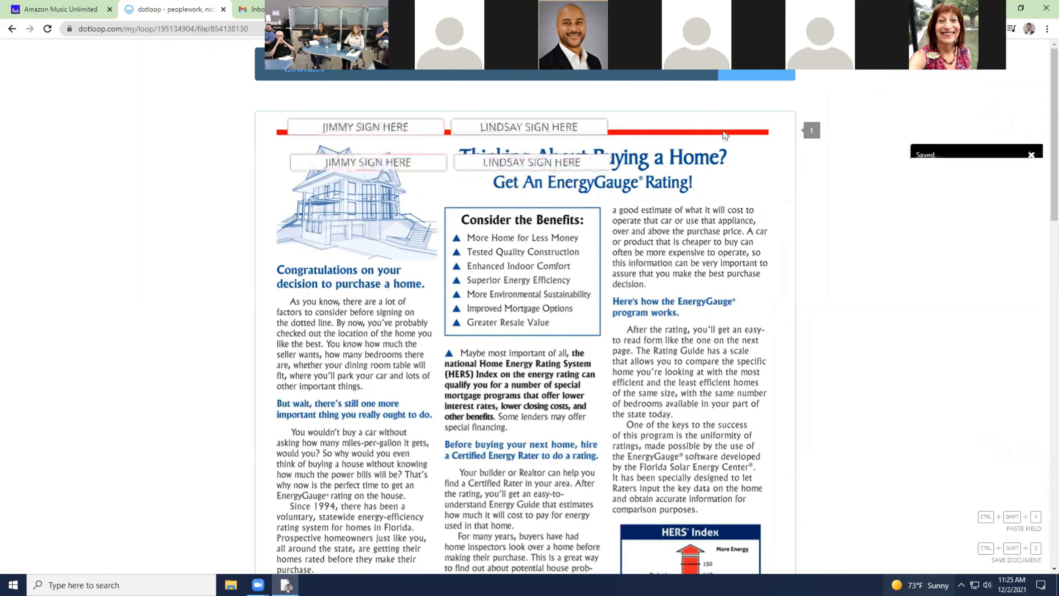
{"action": "left_click", "coordinate": [568, 133]}
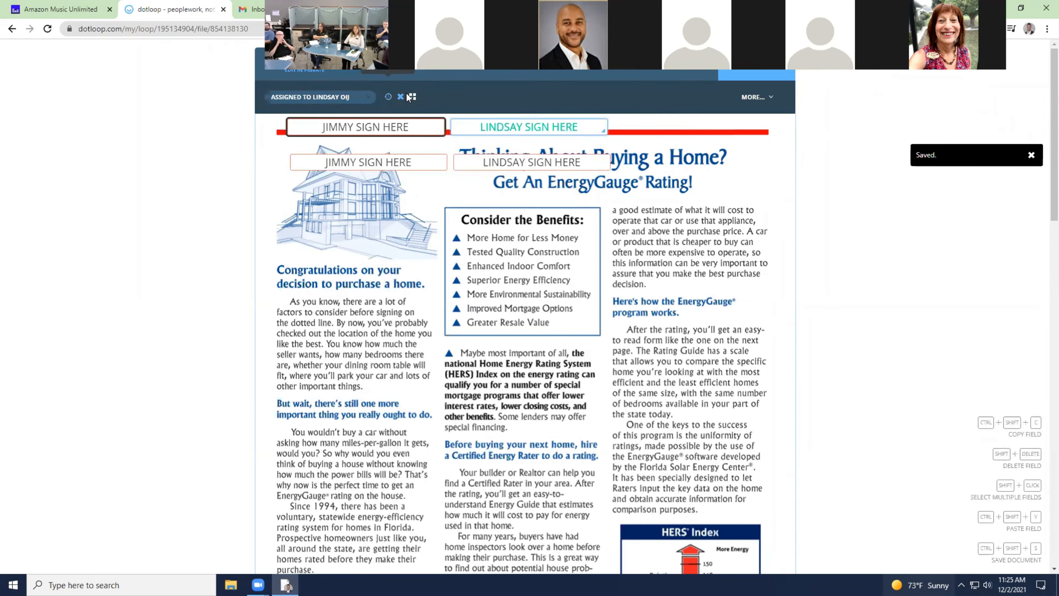
{"action": "left_click", "coordinate": [401, 97]}
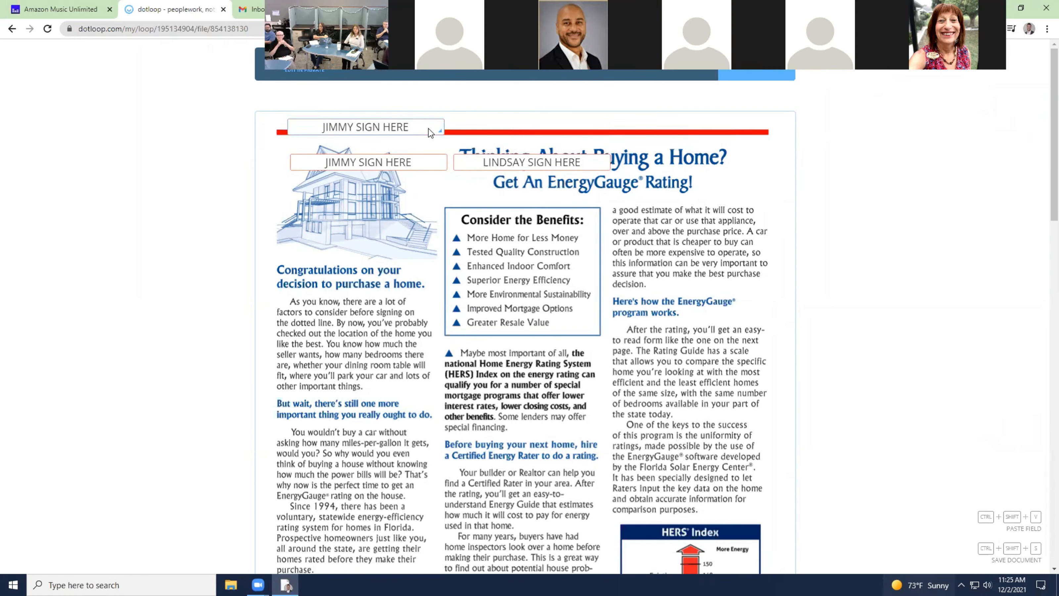
{"action": "left_click", "coordinate": [431, 131]}
{"action": "left_click", "coordinate": [400, 97]}
{"action": "left_click", "coordinate": [422, 166]}
{"action": "left_click", "coordinate": [401, 97]}
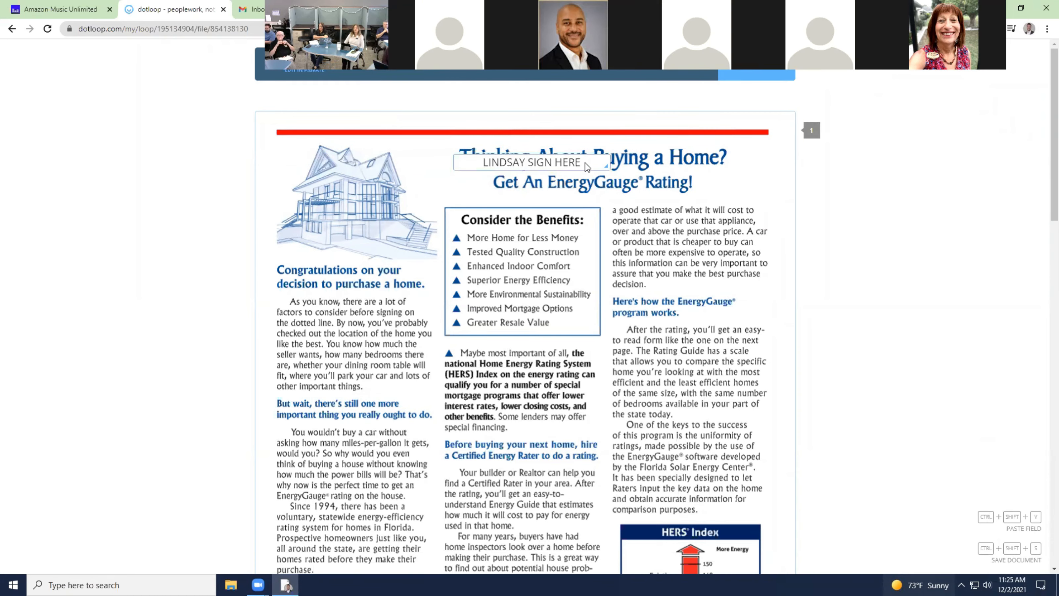
{"action": "left_click", "coordinate": [400, 97]}
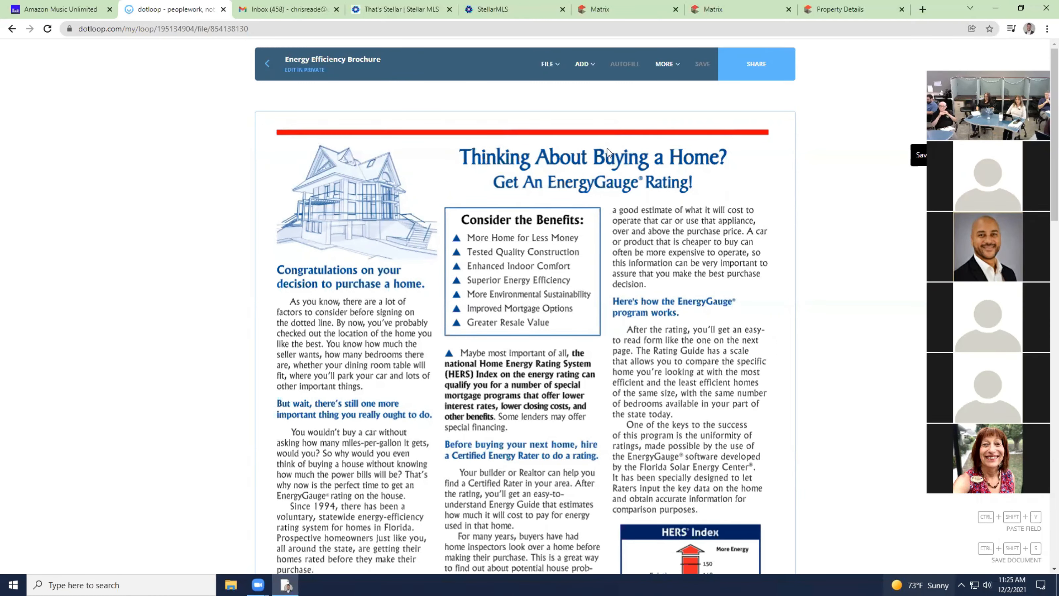
{"action": "left_click", "coordinate": [269, 63]}
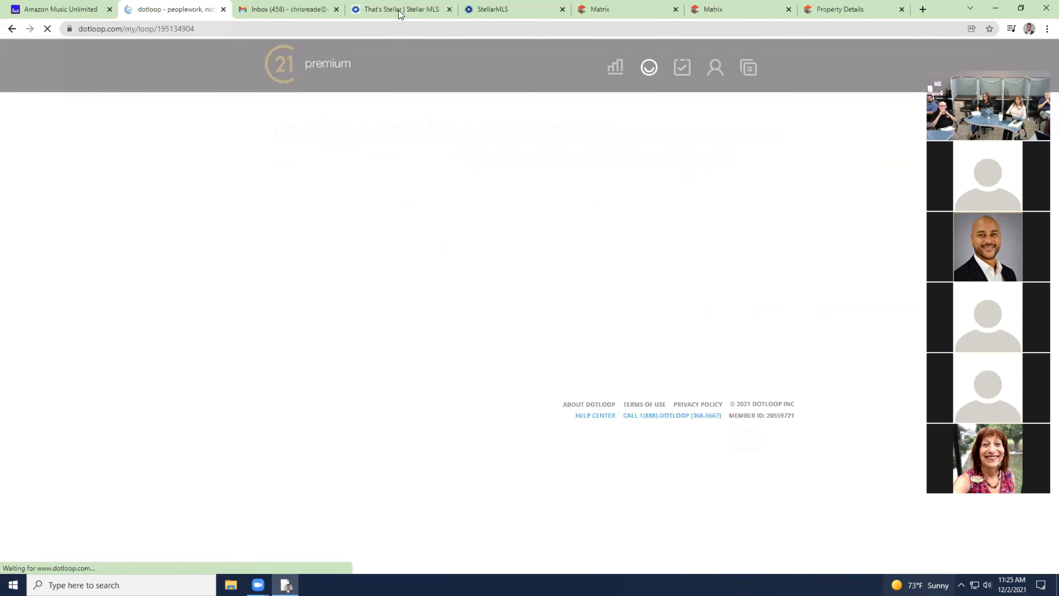
{"action": "scroll", "coordinate": [406, 432], "scroll_direction": "down", "scroll_amount": 1}
{"action": "scroll", "coordinate": [406, 432], "scroll_direction": "down", "scroll_amount": 3}
{"action": "scroll", "coordinate": [378, 312], "scroll_direction": "up", "scroll_amount": 3}
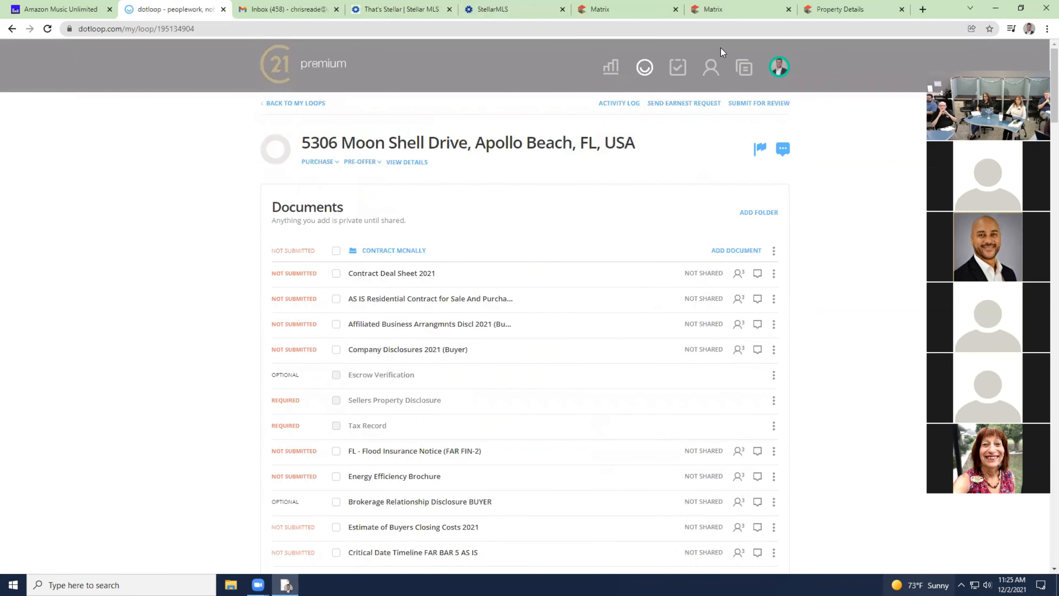
Download the listing's Homeowners Association Community Disclosure PDF from Matrix into Downloads.
{"action": "left_click", "coordinate": [740, 9]}
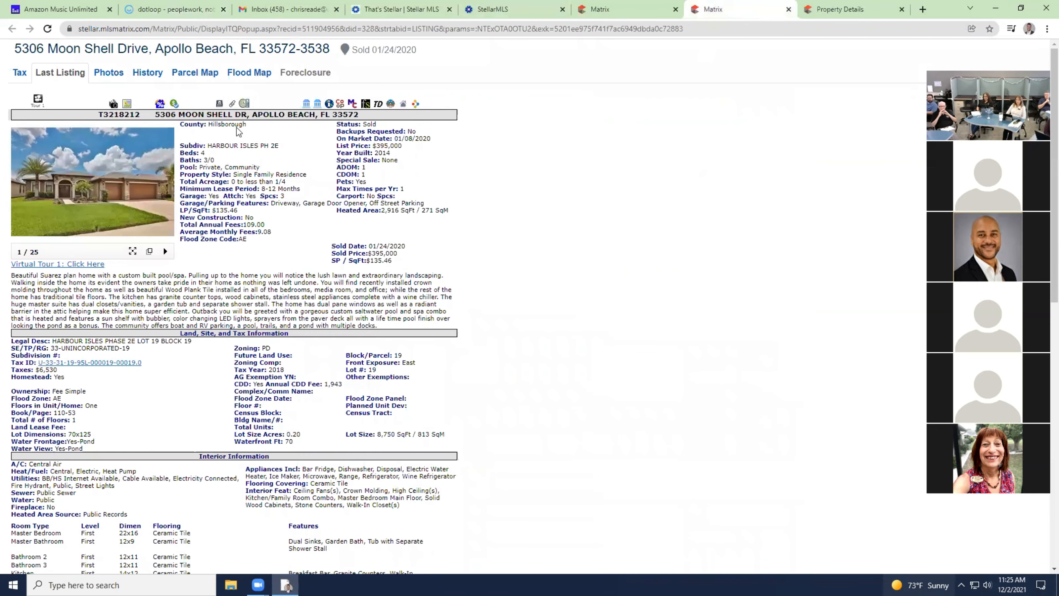
{"action": "left_click", "coordinate": [245, 103]}
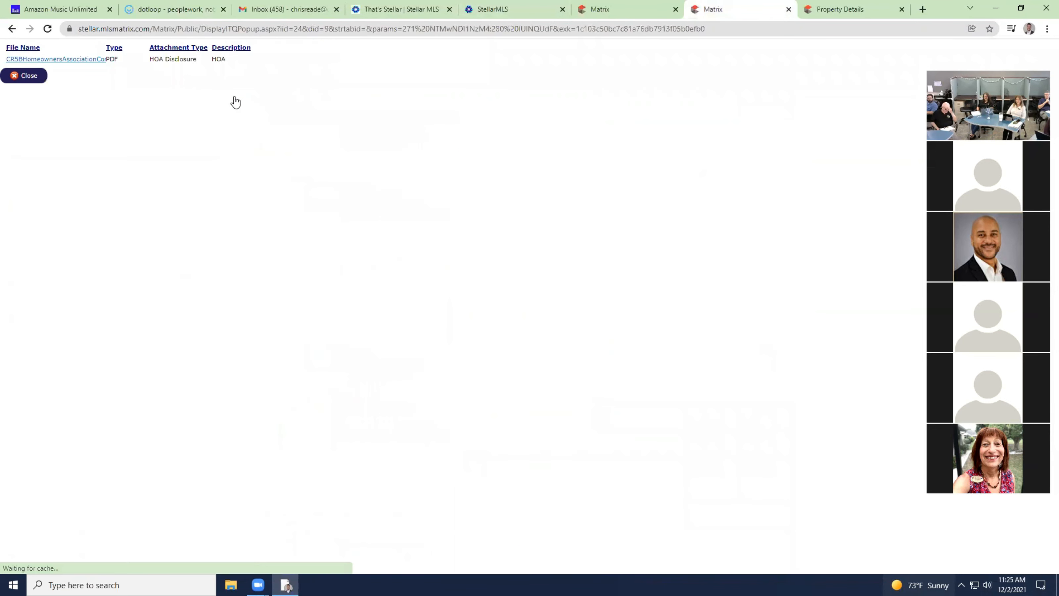
{"action": "left_click", "coordinate": [83, 60]}
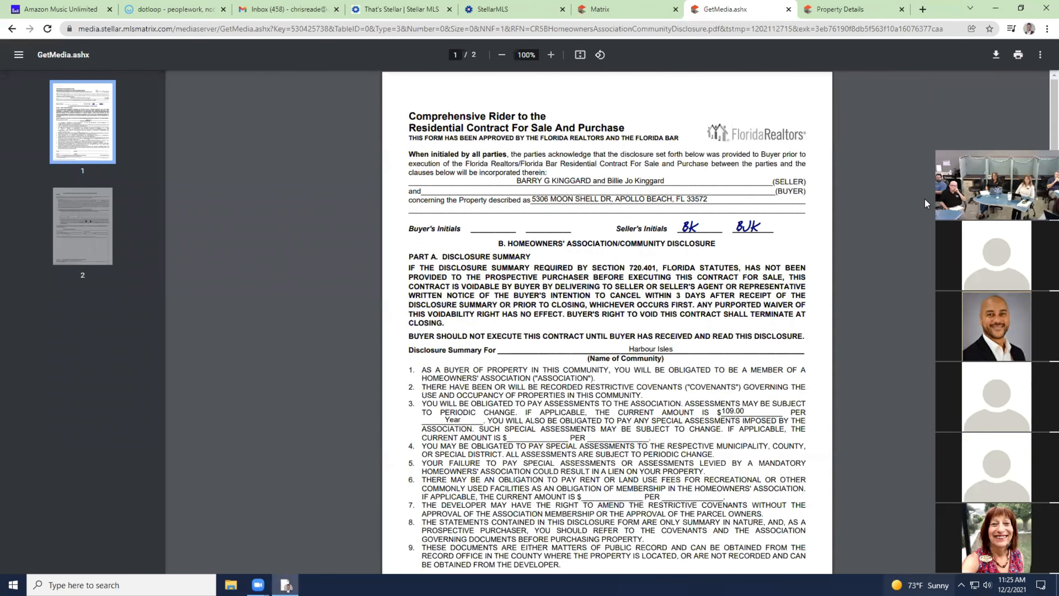
{"action": "left_click", "coordinate": [997, 55]}
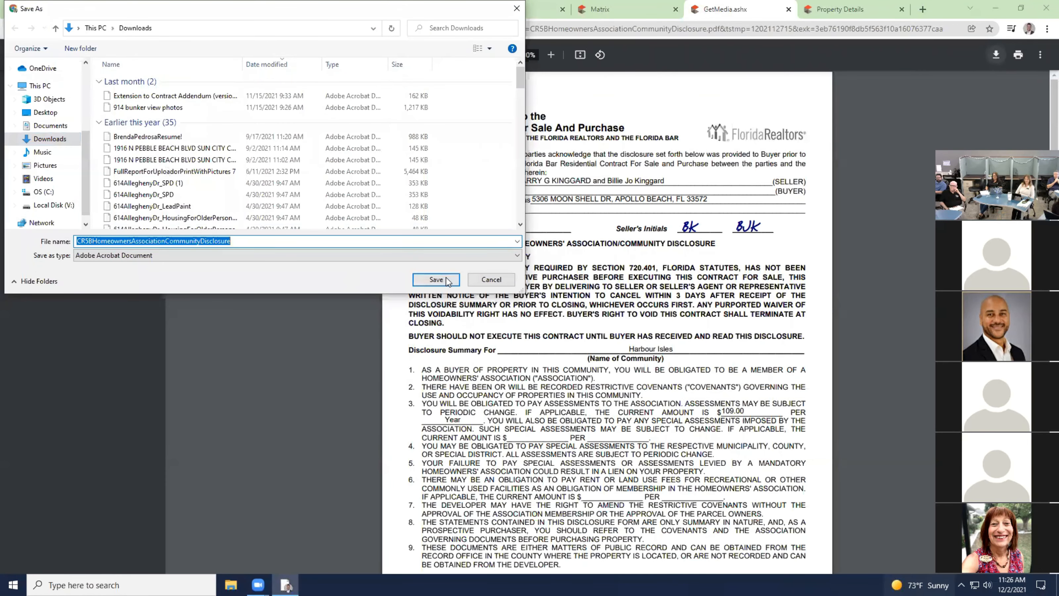
{"action": "left_click", "coordinate": [436, 279]}
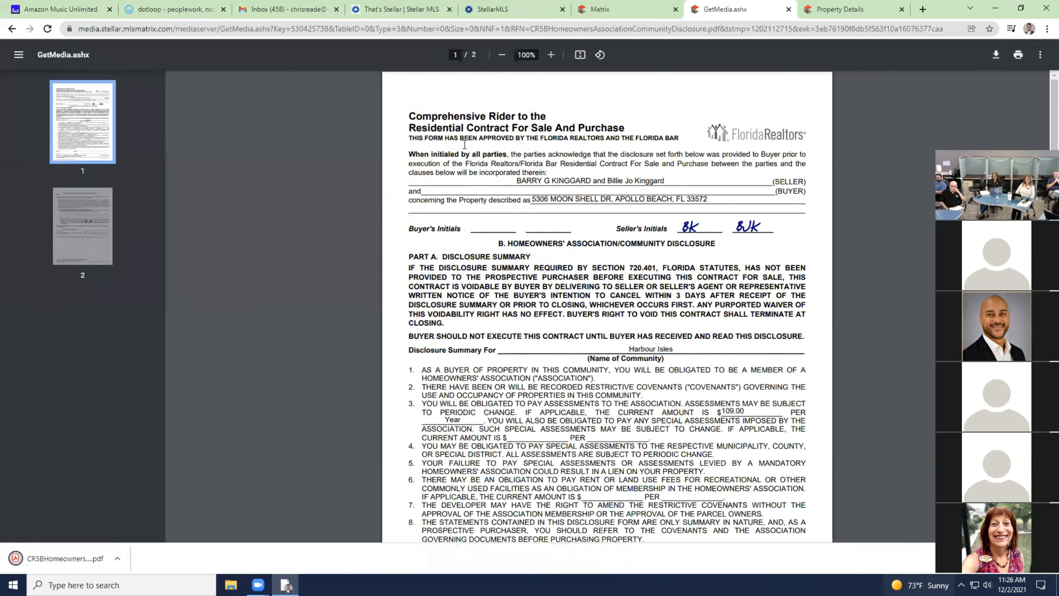
{"action": "left_click", "coordinate": [175, 8]}
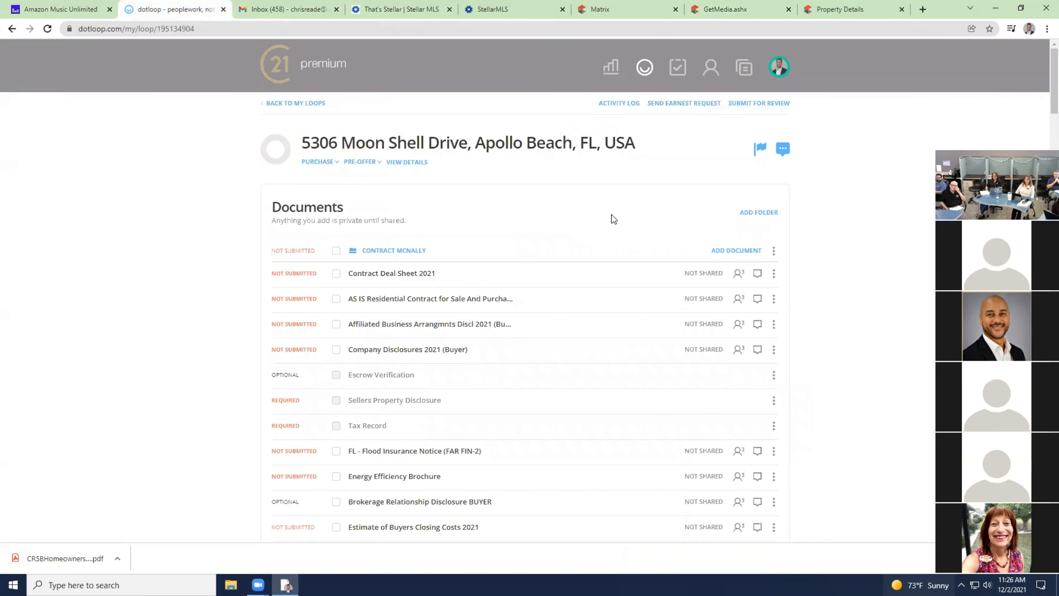
Upload the downloaded CR5B HOA disclosure PDF from Downloads into the loop's contract folder.
{"action": "left_click", "coordinate": [736, 250]}
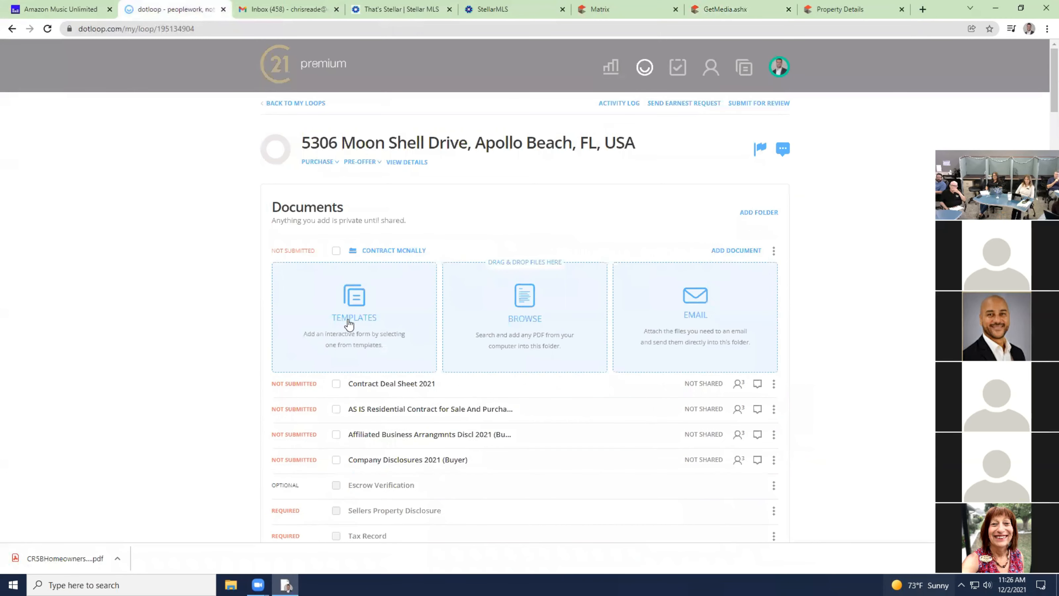
{"action": "left_click", "coordinate": [513, 296]}
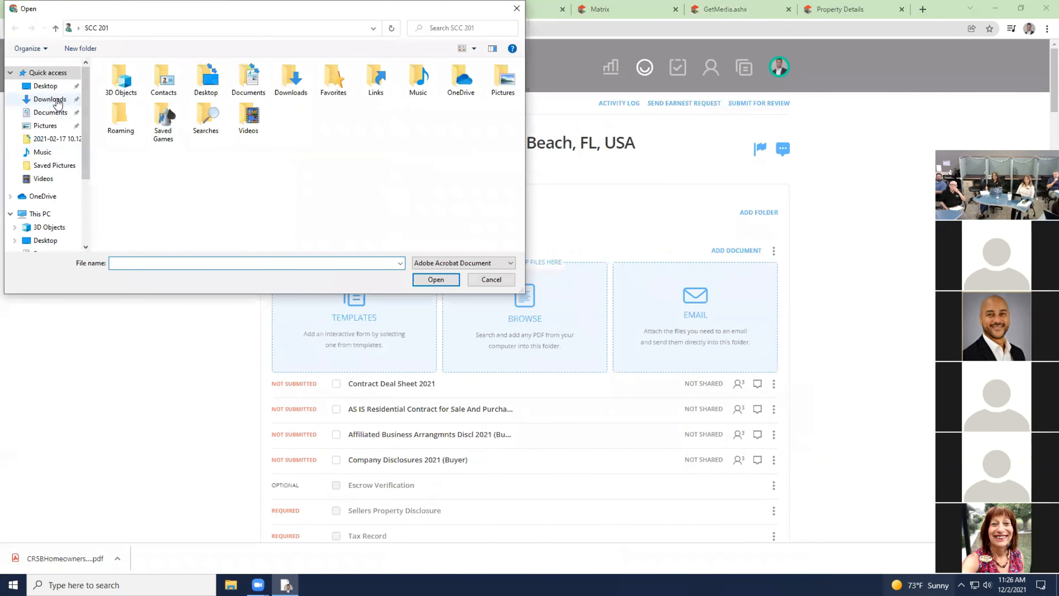
{"action": "left_click", "coordinate": [50, 99]}
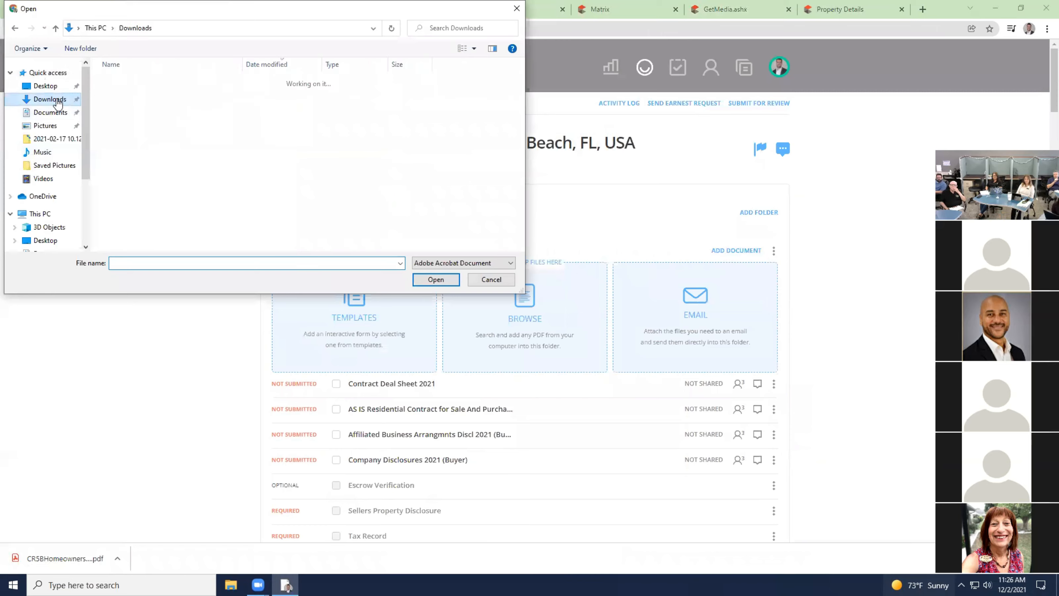
{"action": "double_click", "coordinate": [144, 91]}
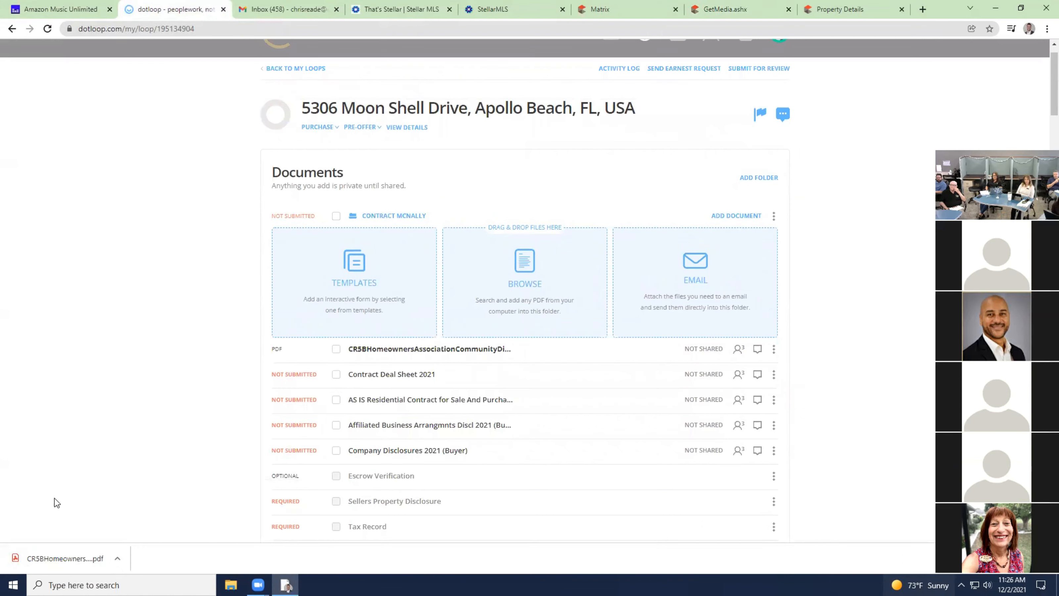
{"action": "left_click_drag", "start_coordinate": [69, 564], "coordinate": [512, 291]}
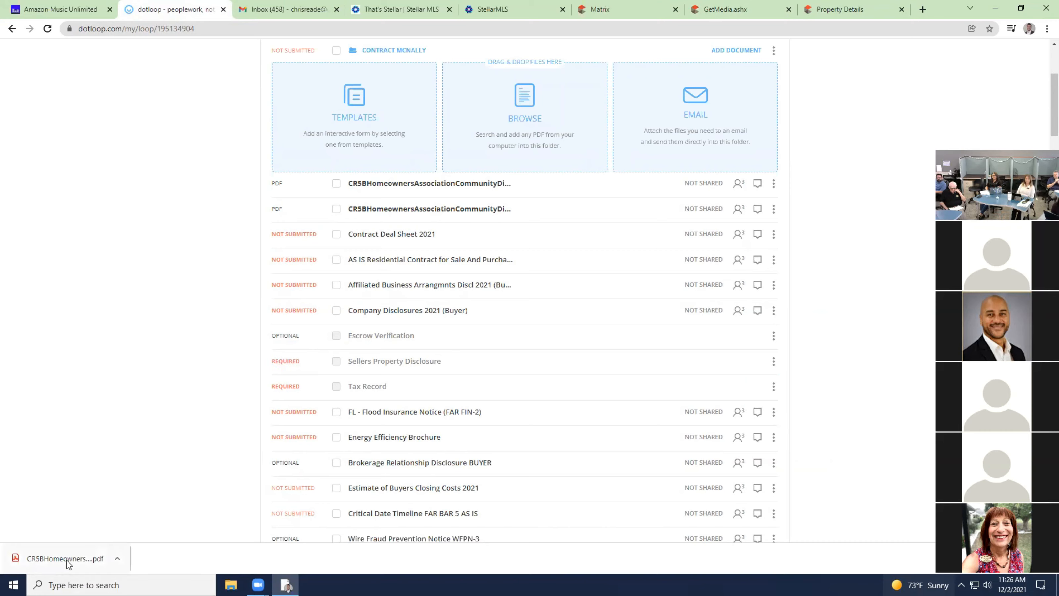
{"action": "left_click_drag", "start_coordinate": [67, 560], "coordinate": [403, 363]}
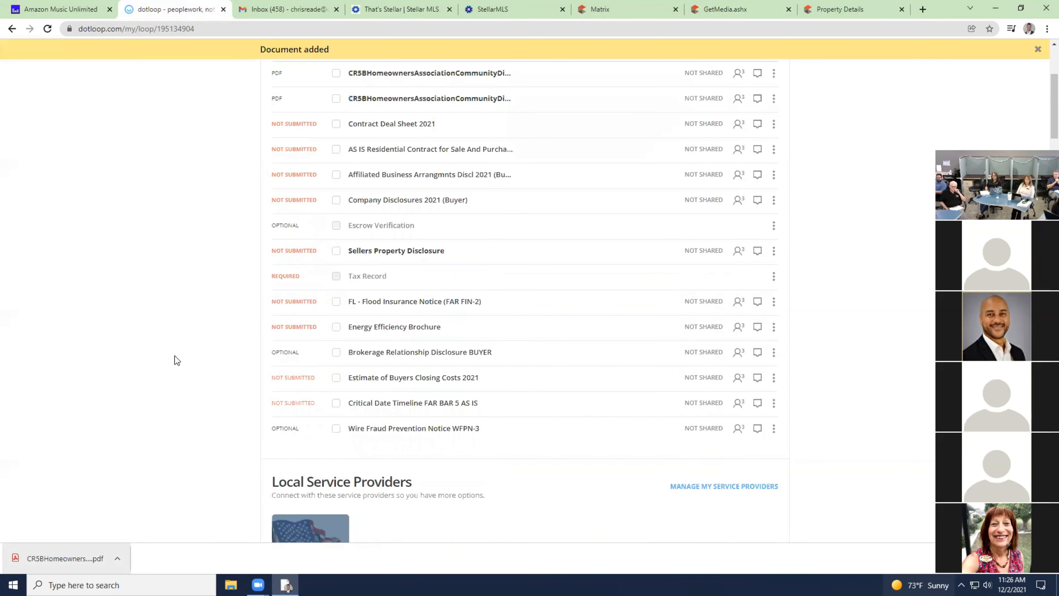
{"action": "scroll", "coordinate": [177, 361], "scroll_direction": "up", "scroll_amount": 2}
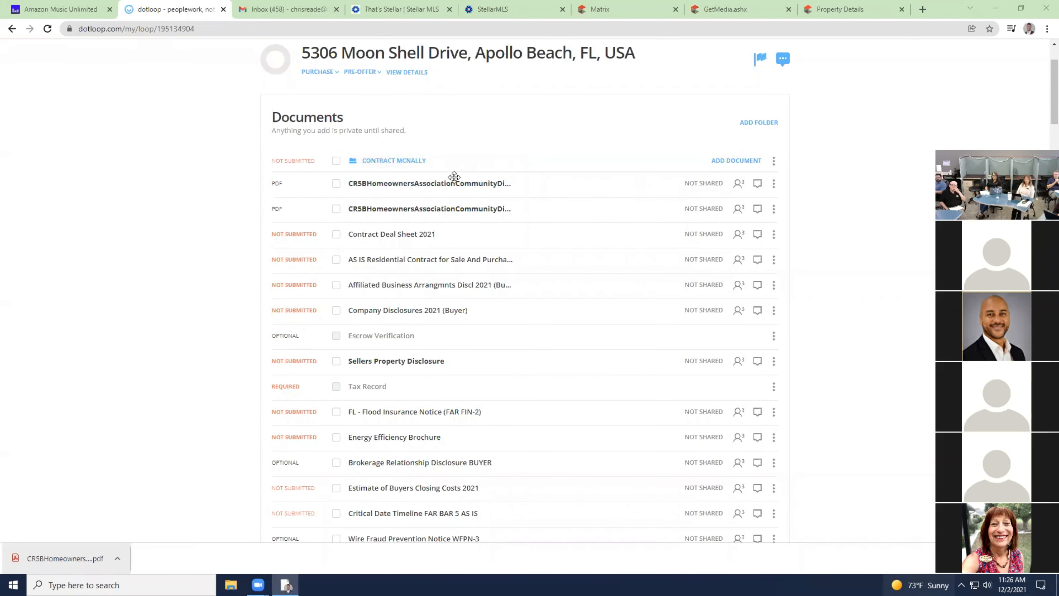
Archive the duplicate CR5B disclosure and drag the remaining one below the AS IS Residential Contract.
{"action": "left_click", "coordinate": [773, 184]}
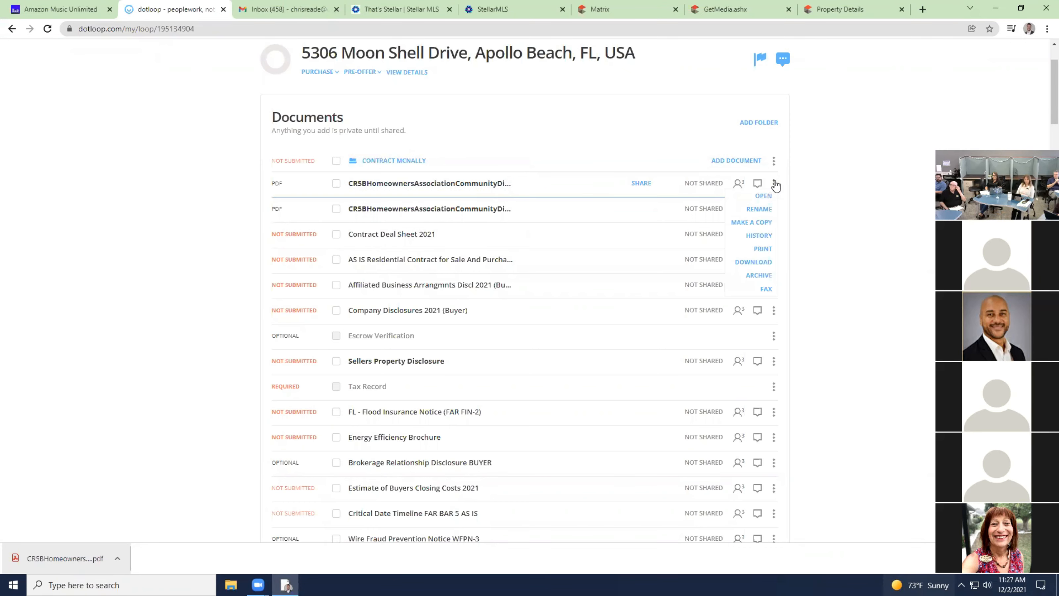
{"action": "left_click", "coordinate": [766, 276]}
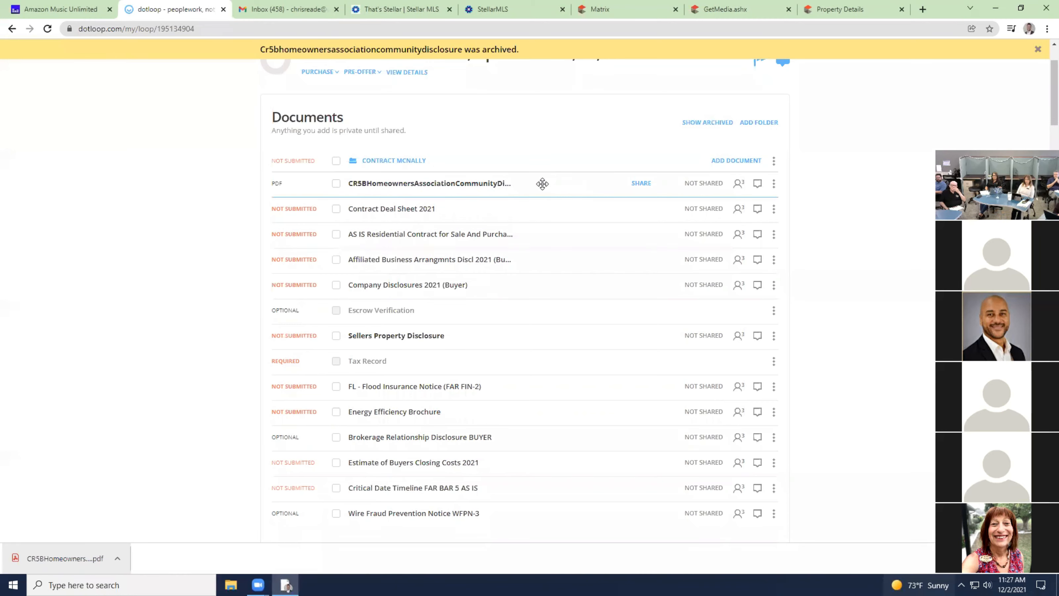
{"action": "left_click_drag", "start_coordinate": [544, 184], "coordinate": [557, 231]}
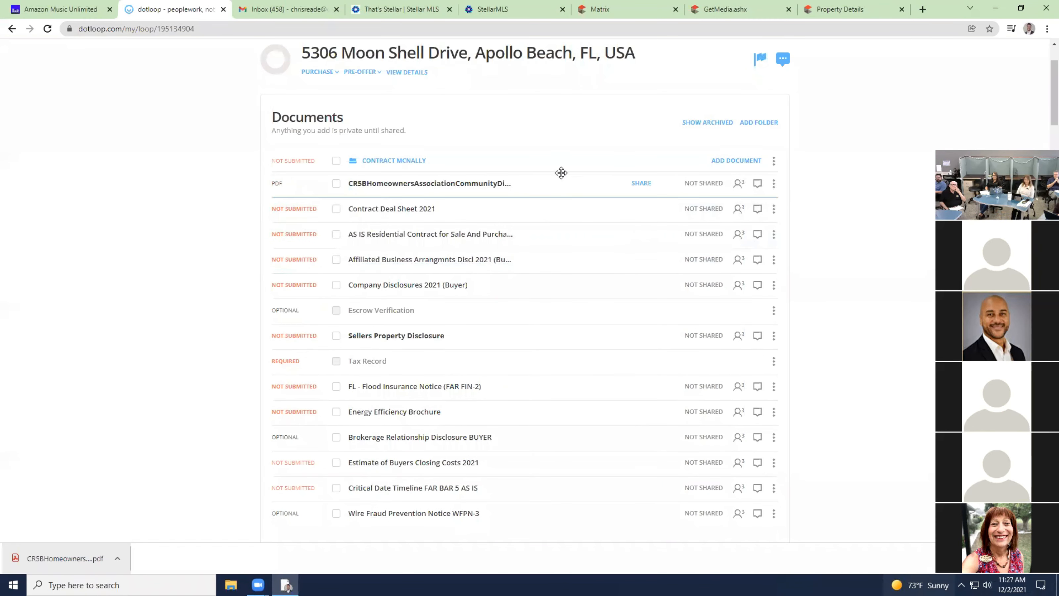
{"action": "left_click_drag", "start_coordinate": [570, 191], "coordinate": [577, 229]}
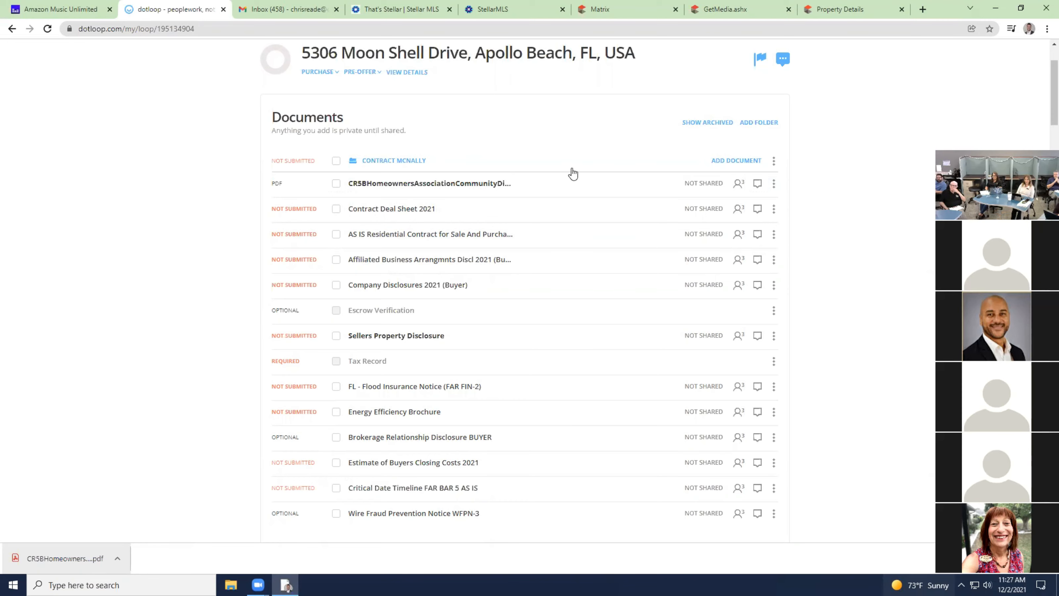
{"action": "left_click_drag", "start_coordinate": [570, 178], "coordinate": [579, 228]}
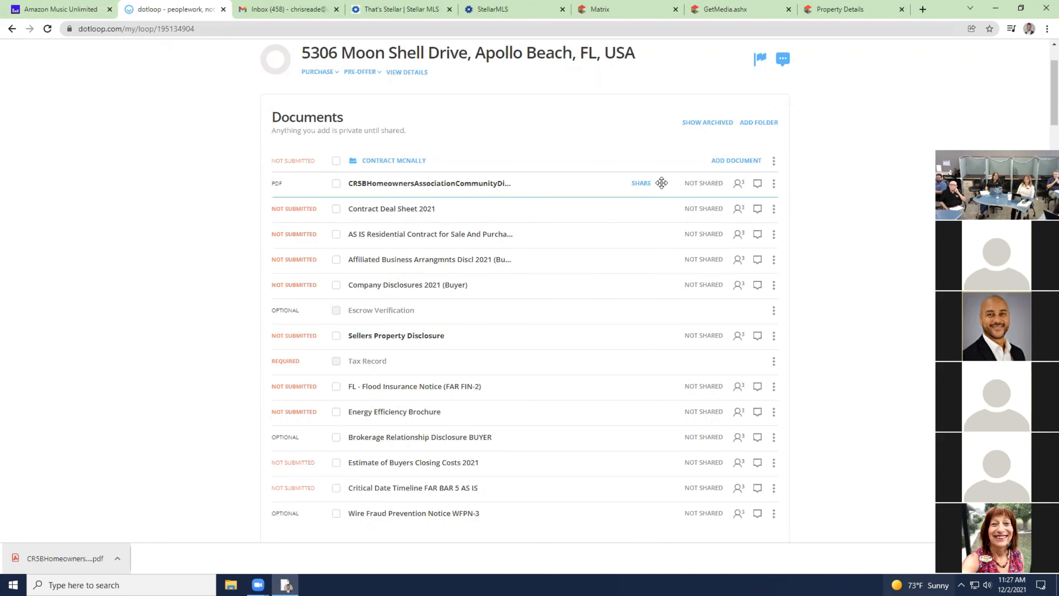
{"action": "scroll", "coordinate": [662, 184], "scroll_direction": "up", "scroll_amount": 2}
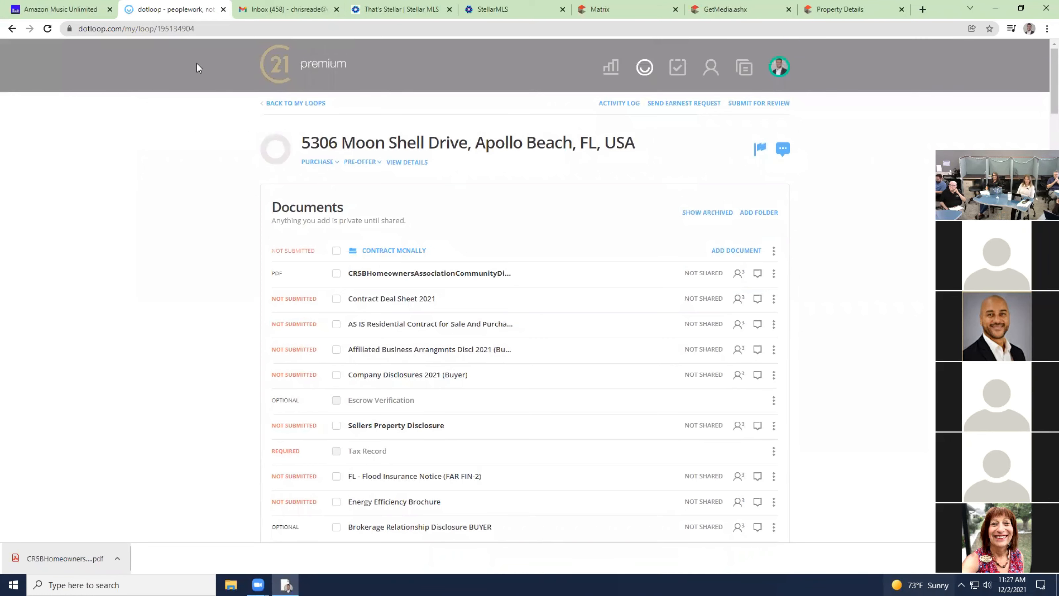
{"action": "left_click", "coordinate": [47, 28]}
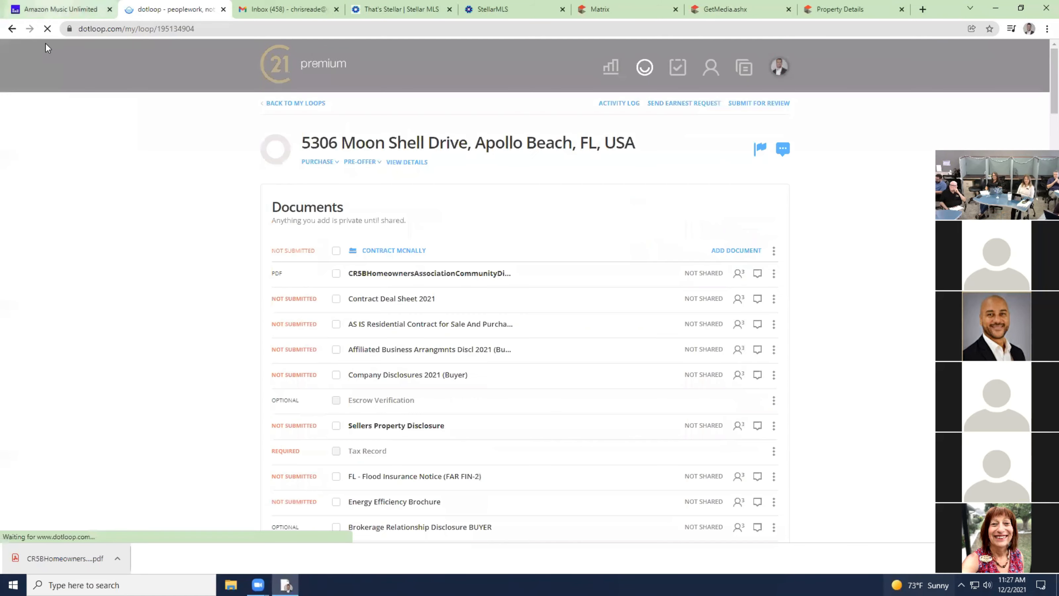
{"action": "left_click_drag", "start_coordinate": [557, 270], "coordinate": [584, 321]}
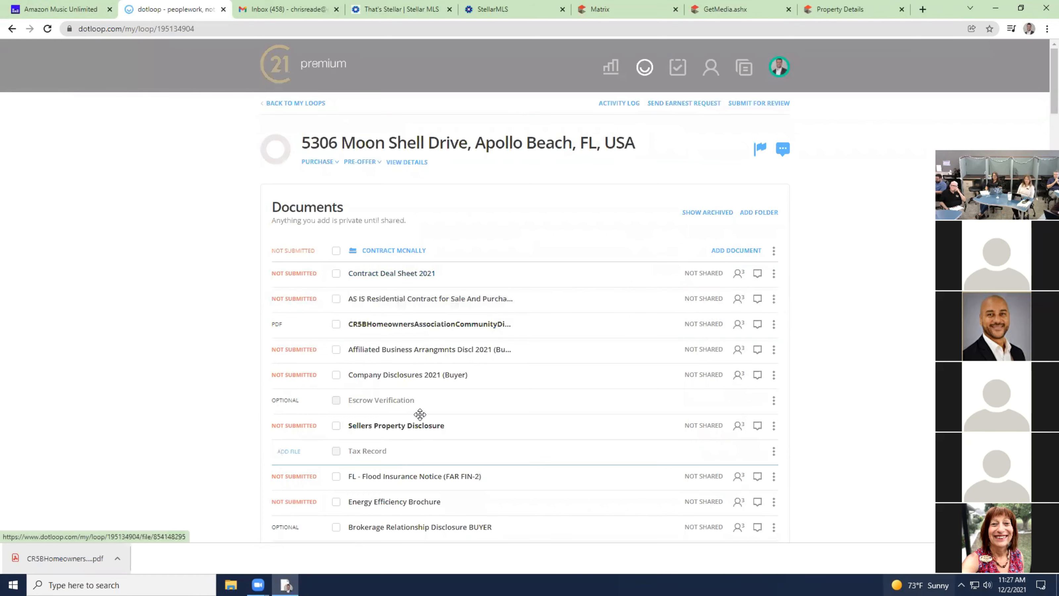
Add an initials field on the HOA disclosure's Buyer's Initials line, assigned to the buyer.
{"action": "left_click", "coordinate": [424, 326]}
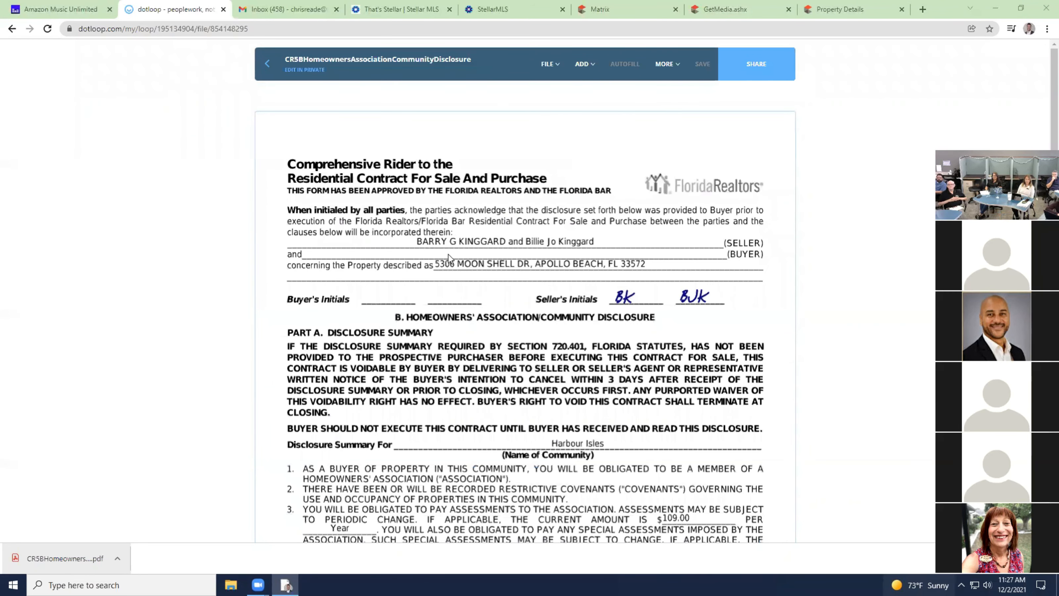
{"action": "left_click", "coordinate": [584, 66]}
{"action": "left_click", "coordinate": [578, 102]}
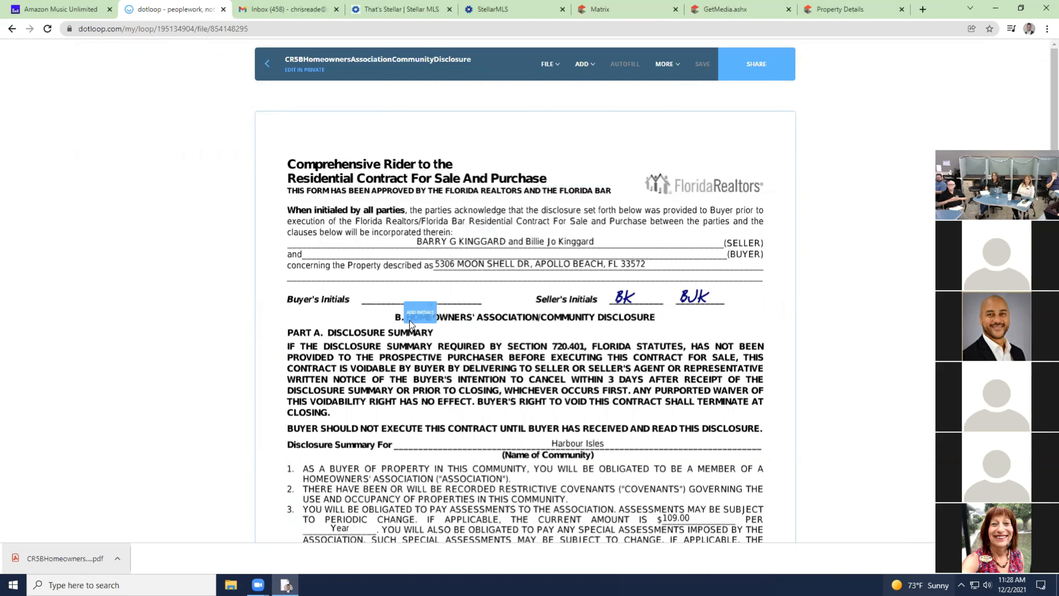
{"action": "left_click", "coordinate": [379, 300]}
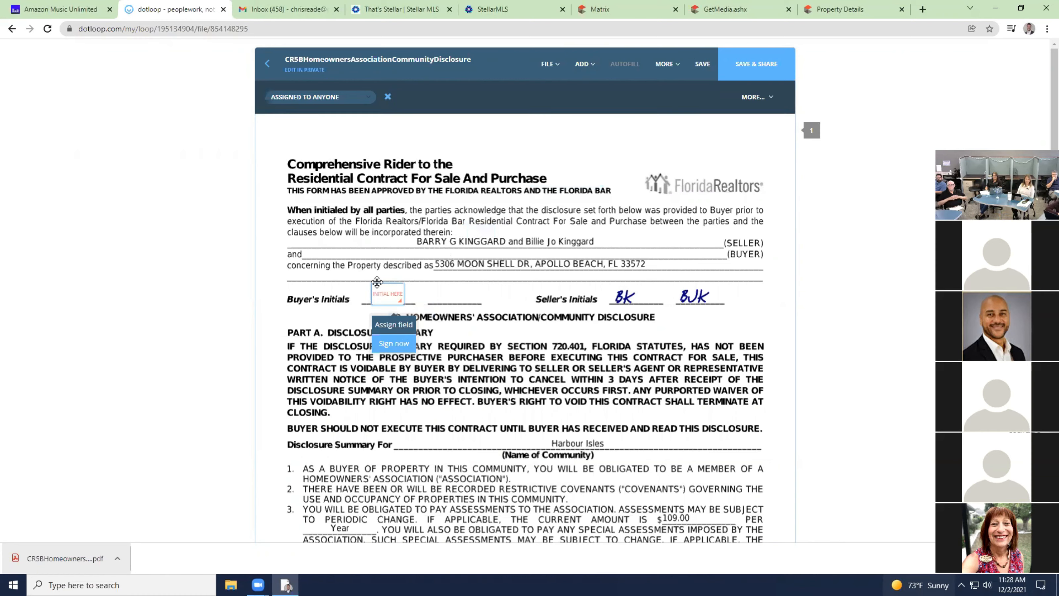
{"action": "left_click", "coordinate": [394, 325]}
{"action": "left_click", "coordinate": [319, 134]}
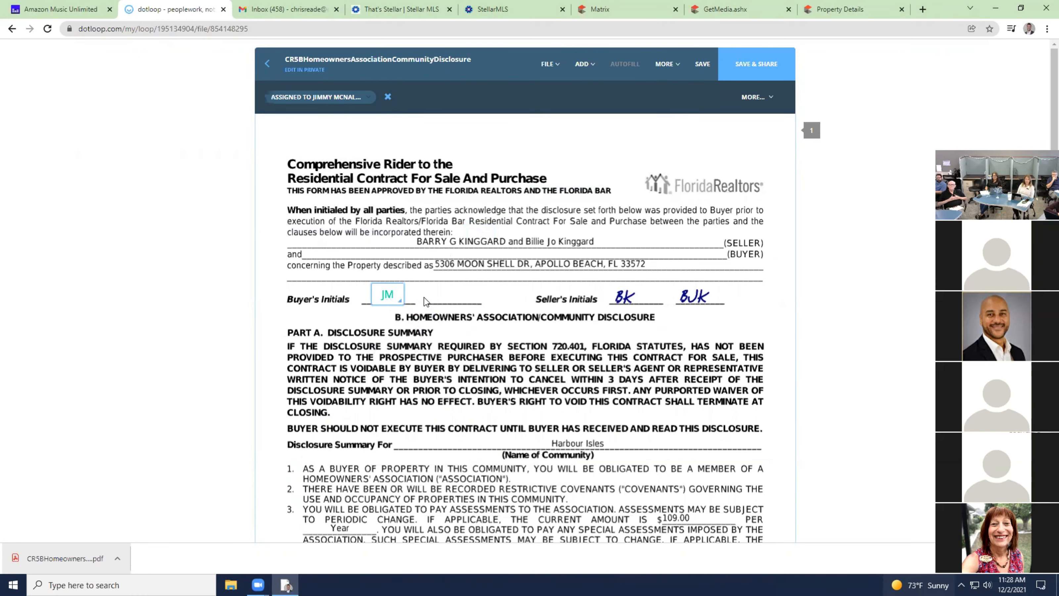
Add a widened signature field on the BUYER line, assign it to the buyer, and save.
{"action": "scroll", "coordinate": [525, 296], "scroll_direction": "down", "scroll_amount": 10}
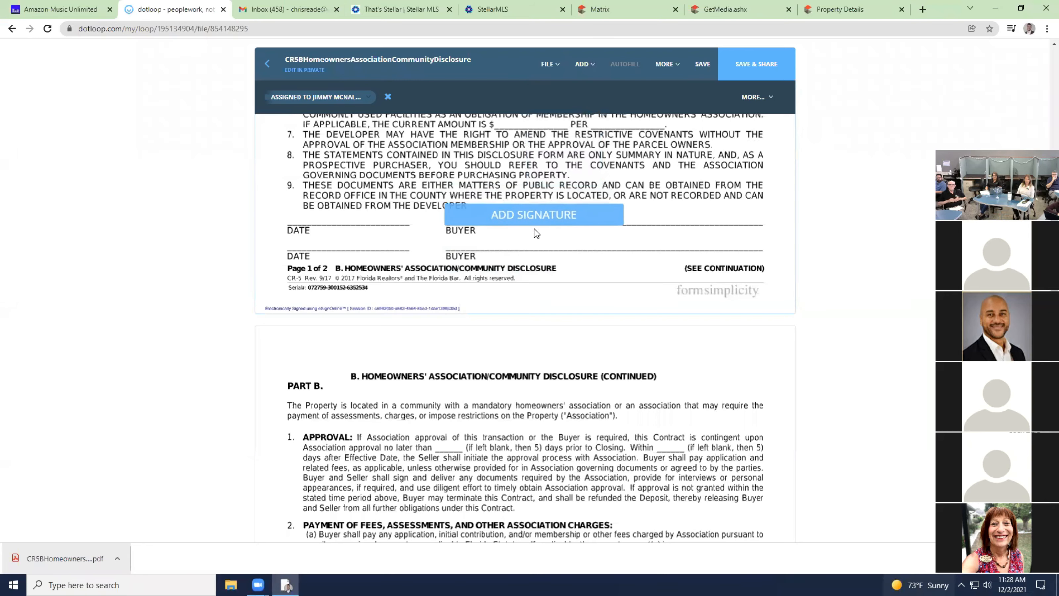
{"action": "left_click", "coordinate": [618, 219]}
{"action": "left_click_drag", "start_coordinate": [619, 219], "coordinate": [763, 223]}
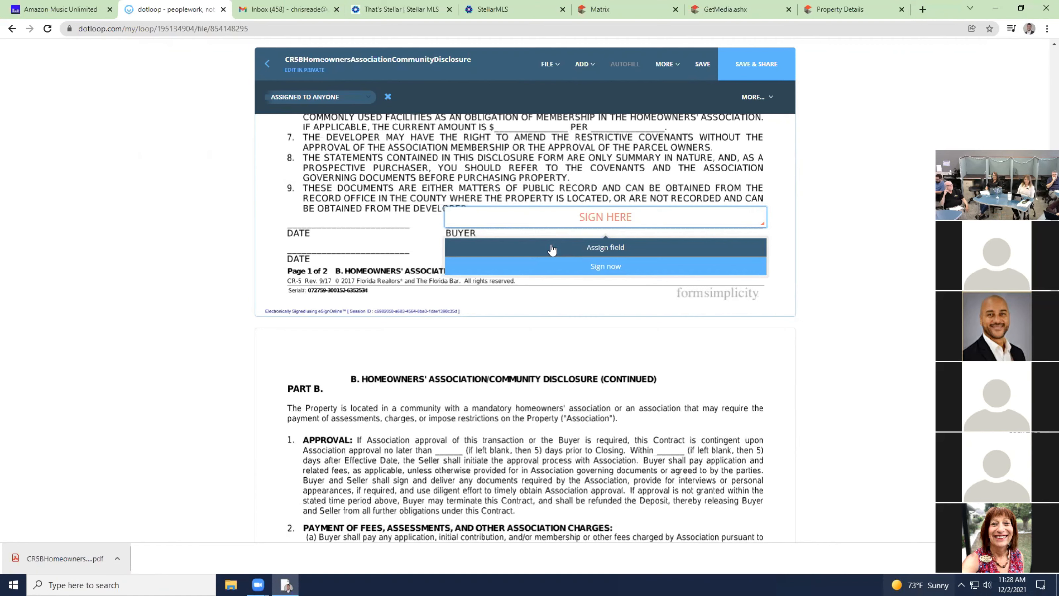
{"action": "left_click", "coordinate": [552, 248]}
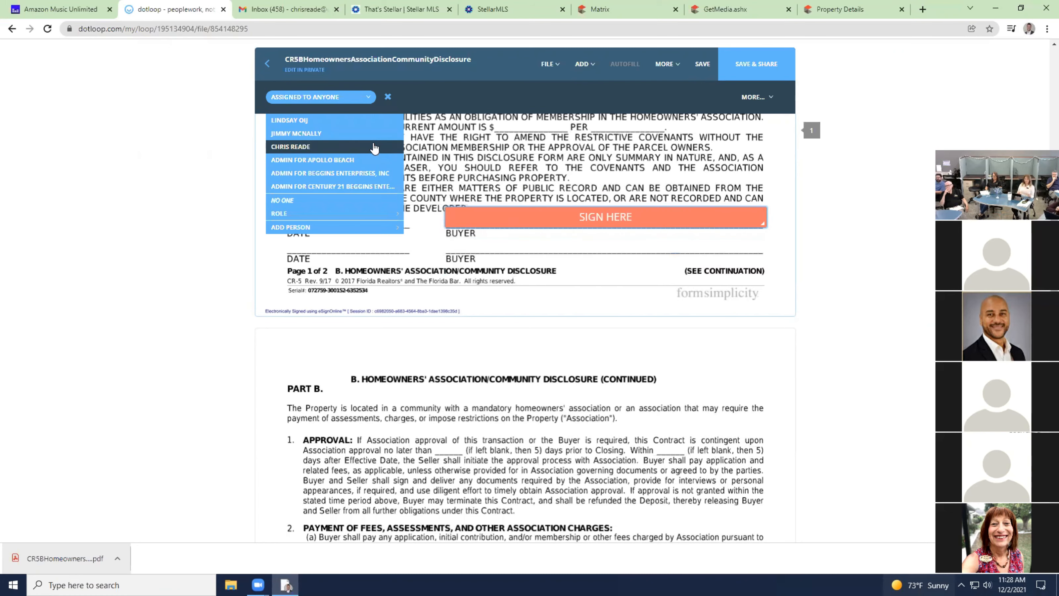
{"action": "left_click", "coordinate": [343, 133]}
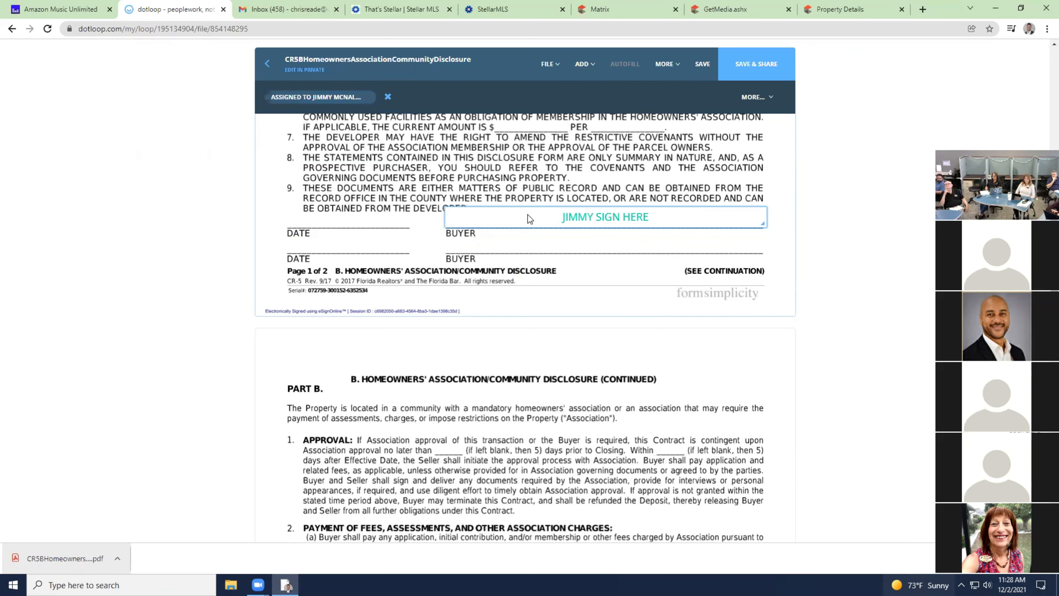
{"action": "scroll", "coordinate": [488, 258], "scroll_direction": "down", "scroll_amount": 12}
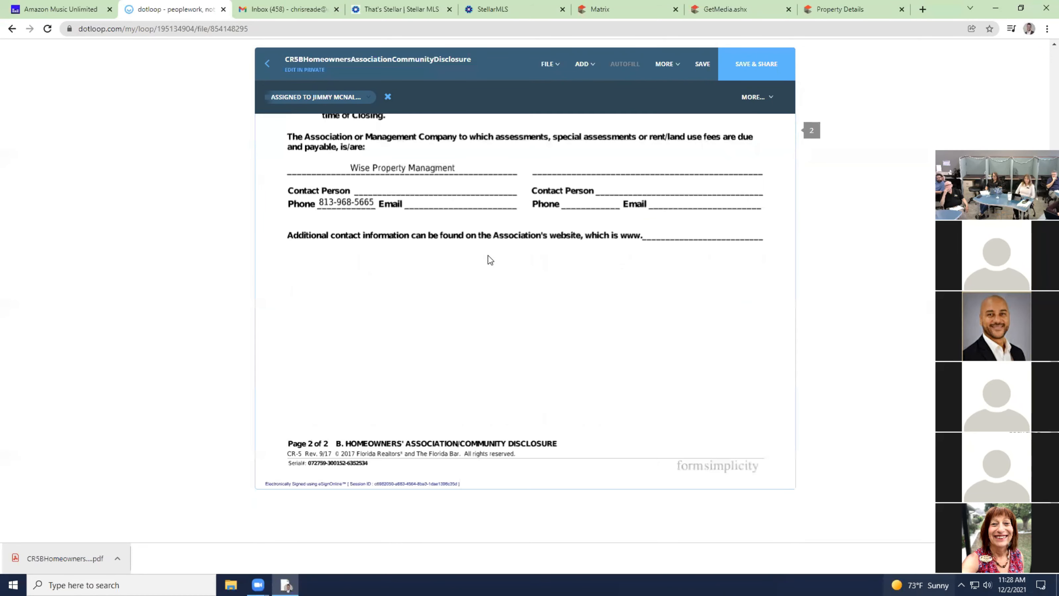
{"action": "scroll", "coordinate": [489, 258], "scroll_direction": "up", "scroll_amount": 7}
{"action": "left_click", "coordinate": [705, 68]}
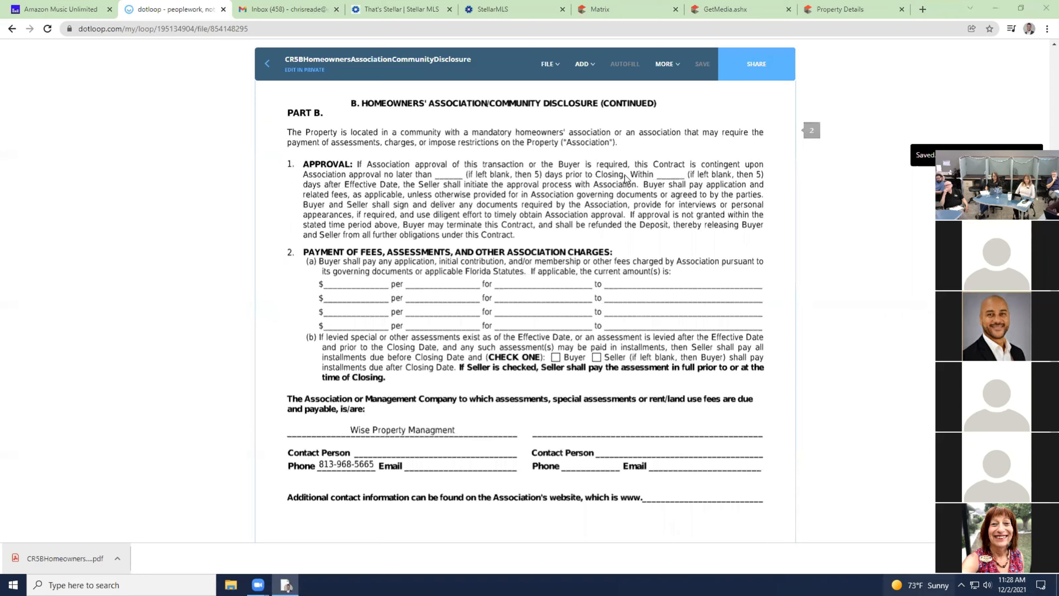
{"action": "left_click", "coordinate": [269, 64]}
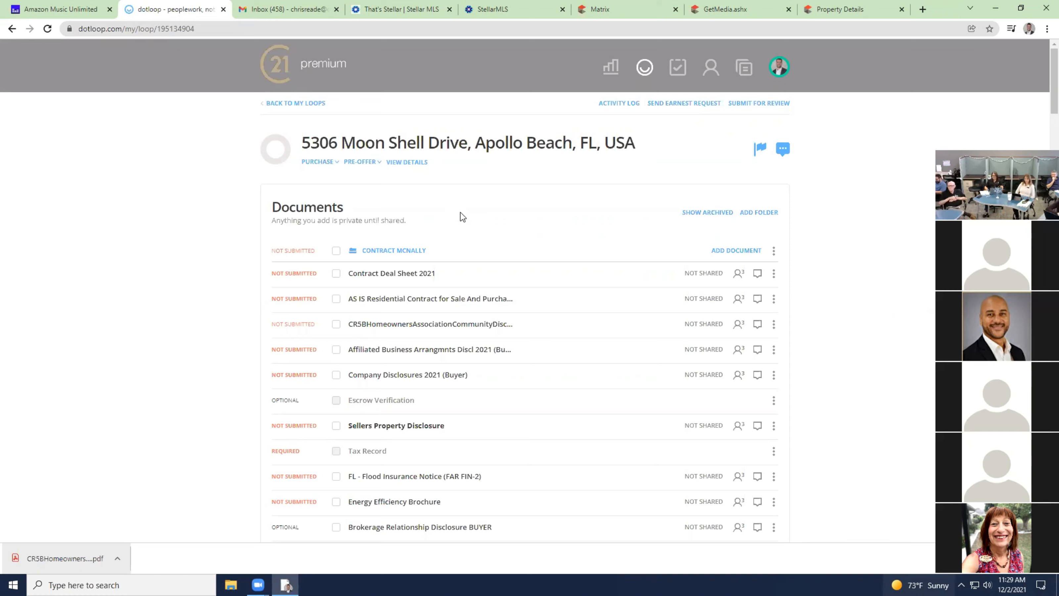
Add a text box across the HOA disclosure's BUYER line containing the buyer's name, and save.
{"action": "left_click", "coordinate": [449, 325]}
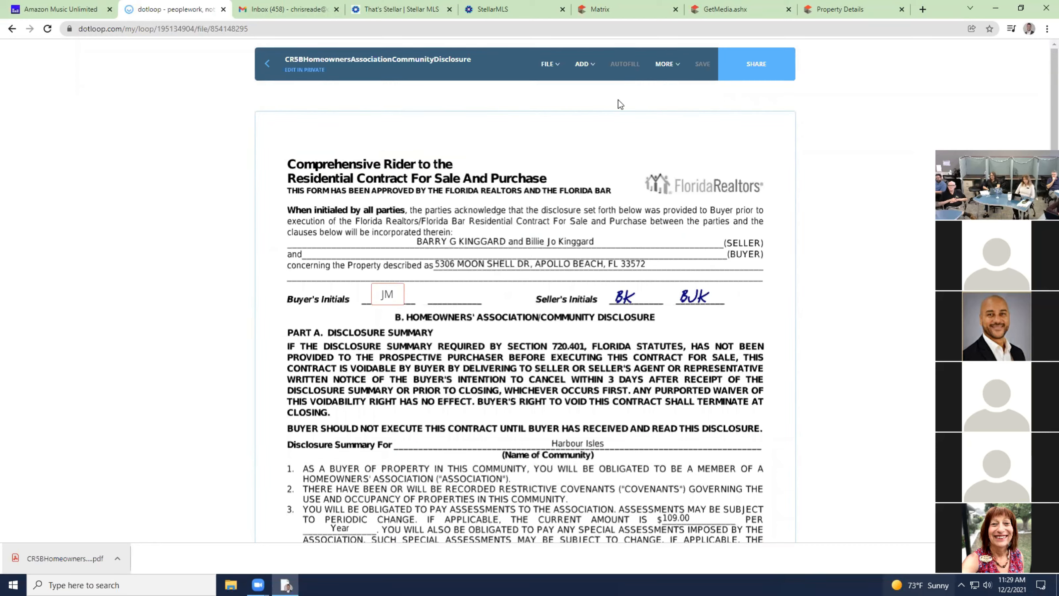
{"action": "left_click", "coordinate": [583, 65]}
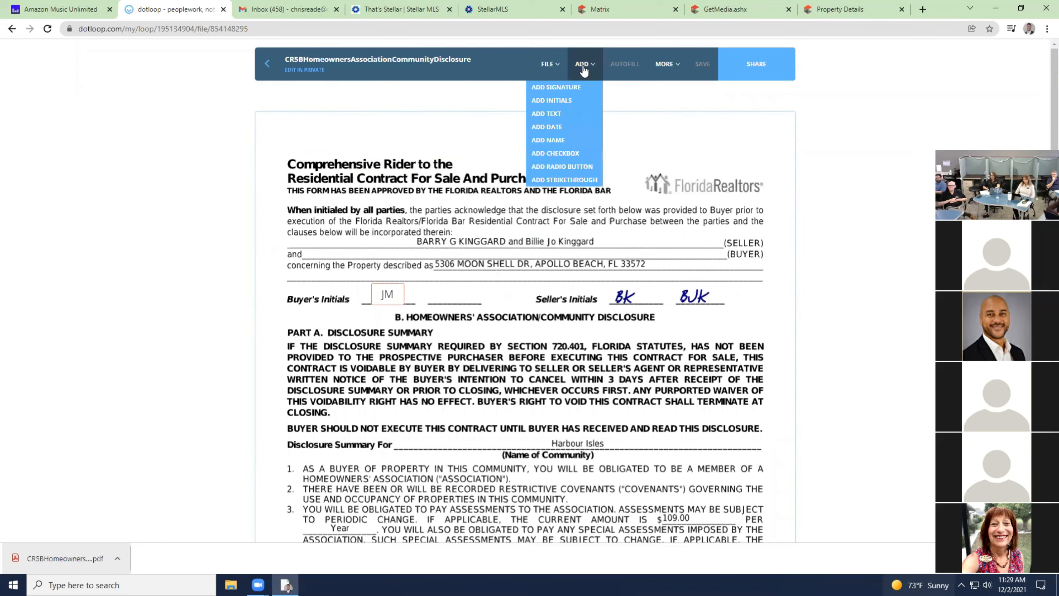
{"action": "left_click", "coordinate": [570, 118]}
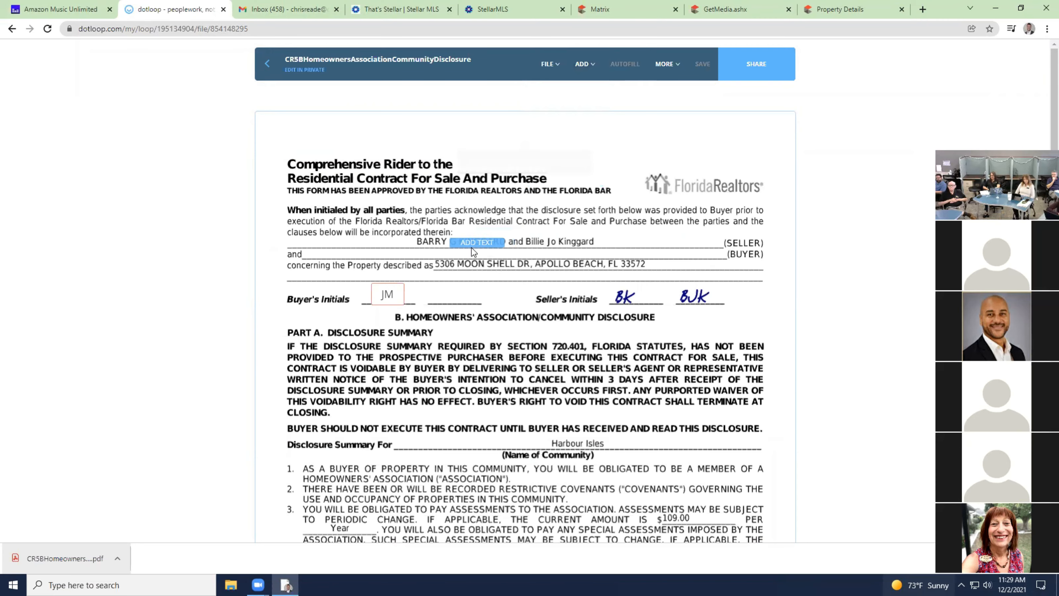
{"action": "left_click", "coordinate": [391, 262]}
{"action": "left_click_drag", "start_coordinate": [413, 251], "coordinate": [565, 253]}
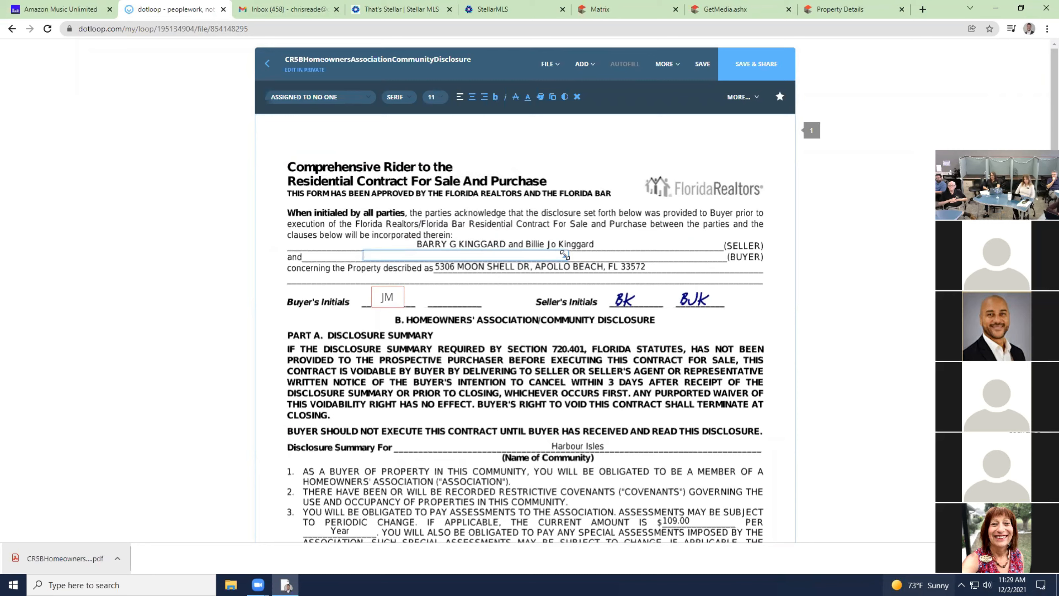
{"action": "left_click", "coordinate": [703, 64]}
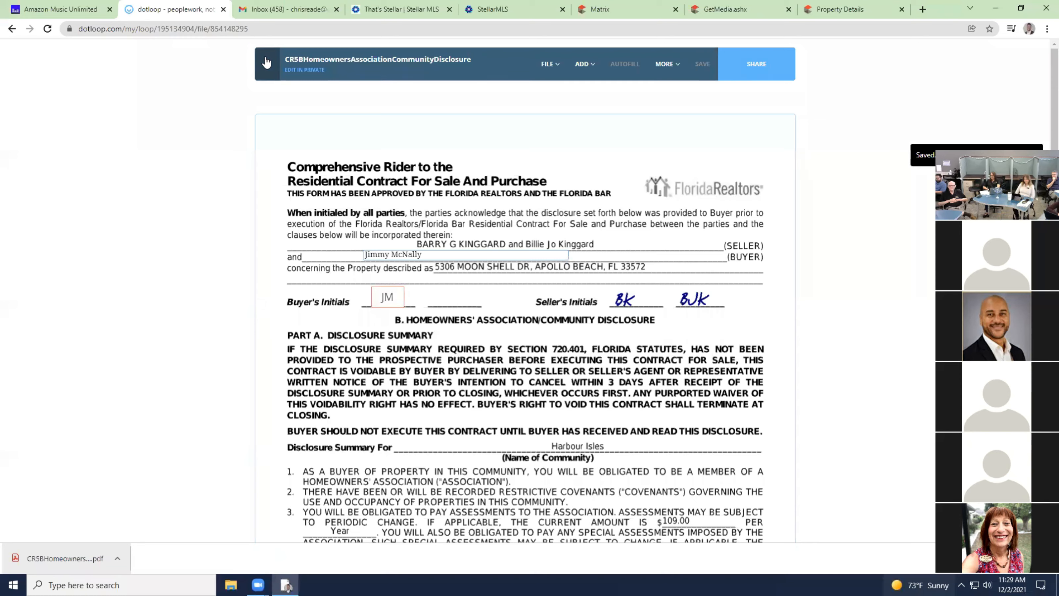
{"action": "left_click", "coordinate": [268, 66]}
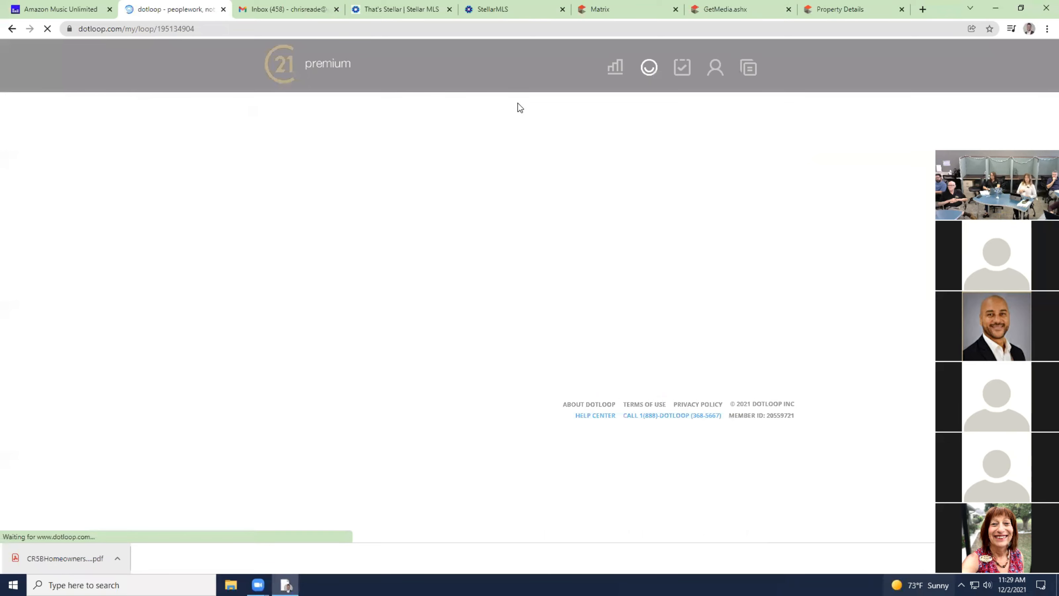
Scroll through the reloaded loop's Documents list and back to the top.
{"action": "scroll", "coordinate": [464, 247], "scroll_direction": "down", "scroll_amount": 3}
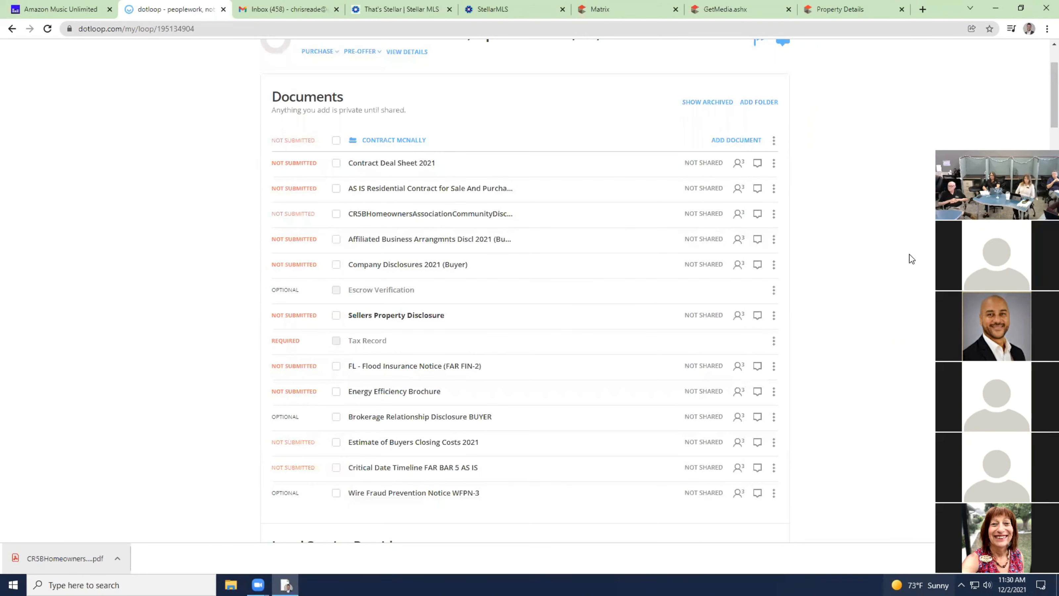
{"action": "scroll", "coordinate": [555, 283], "scroll_direction": "up", "scroll_amount": 3}
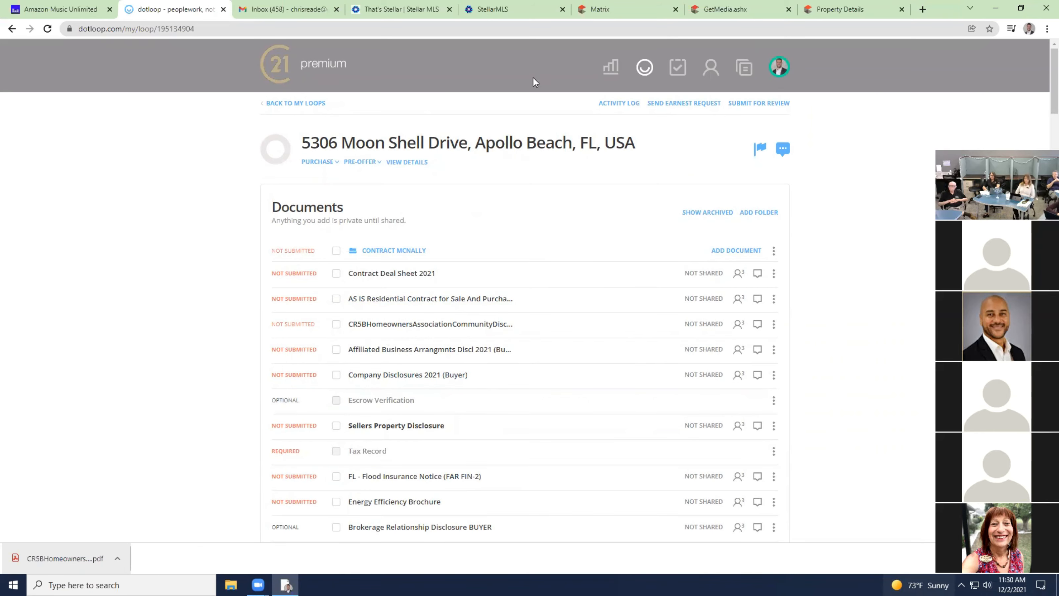
{"action": "left_click", "coordinate": [857, 9]}
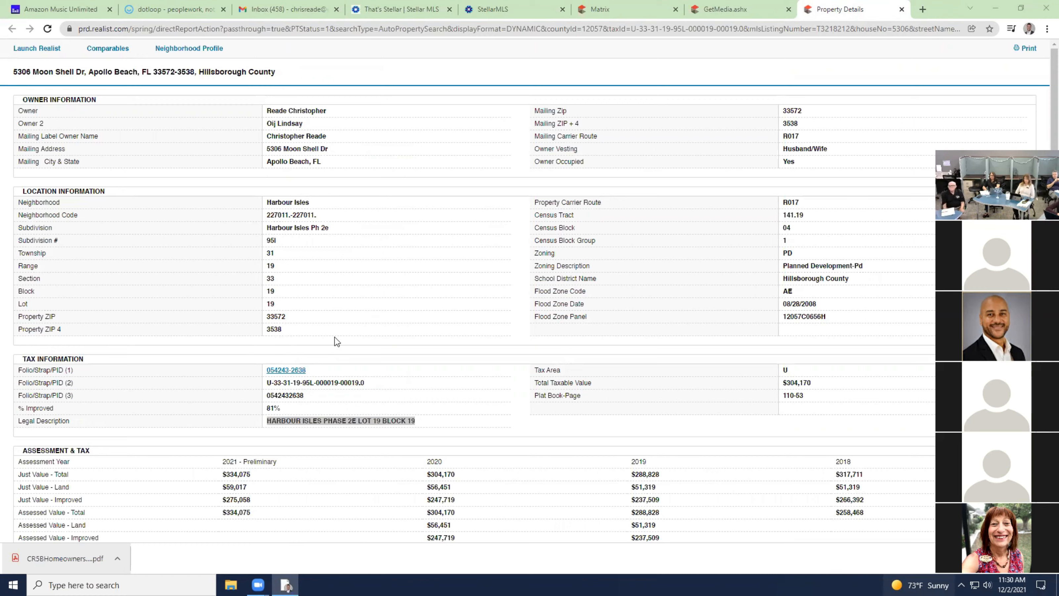
{"action": "left_click", "coordinate": [1024, 50]}
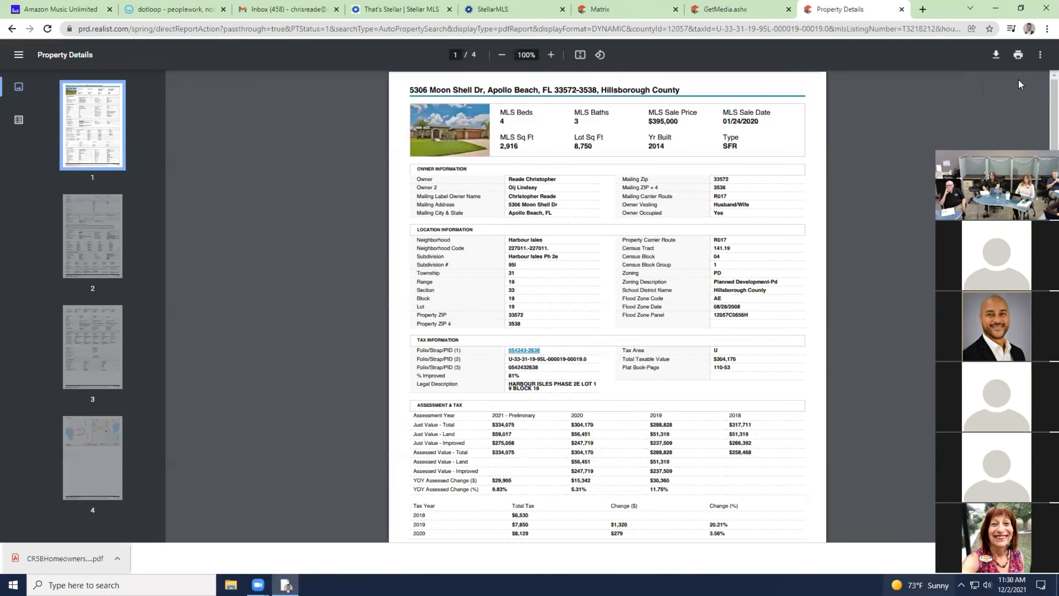
{"action": "left_click", "coordinate": [997, 56]}
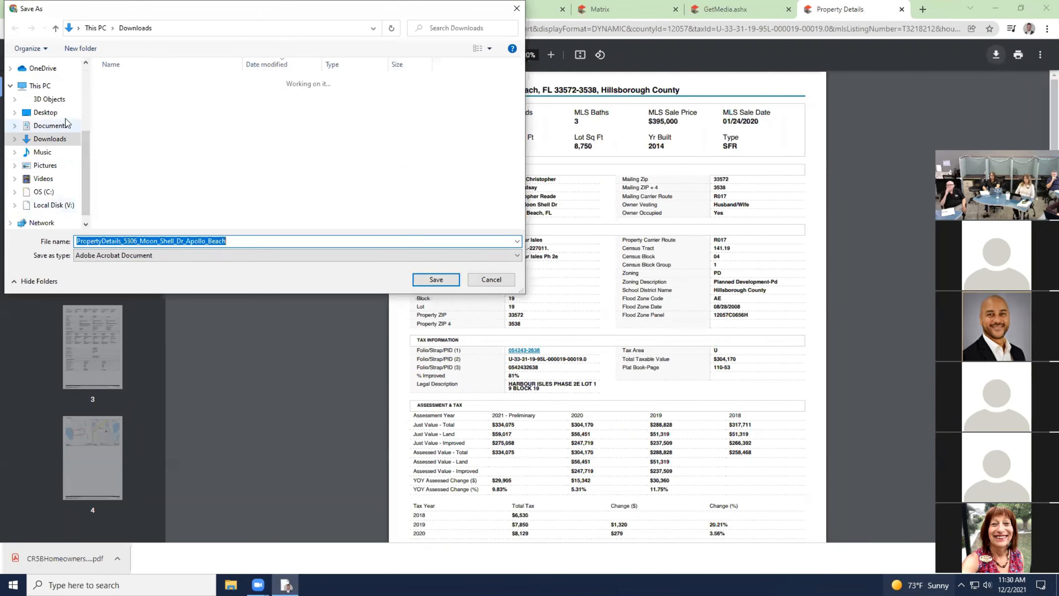
{"action": "left_click", "coordinate": [429, 283]}
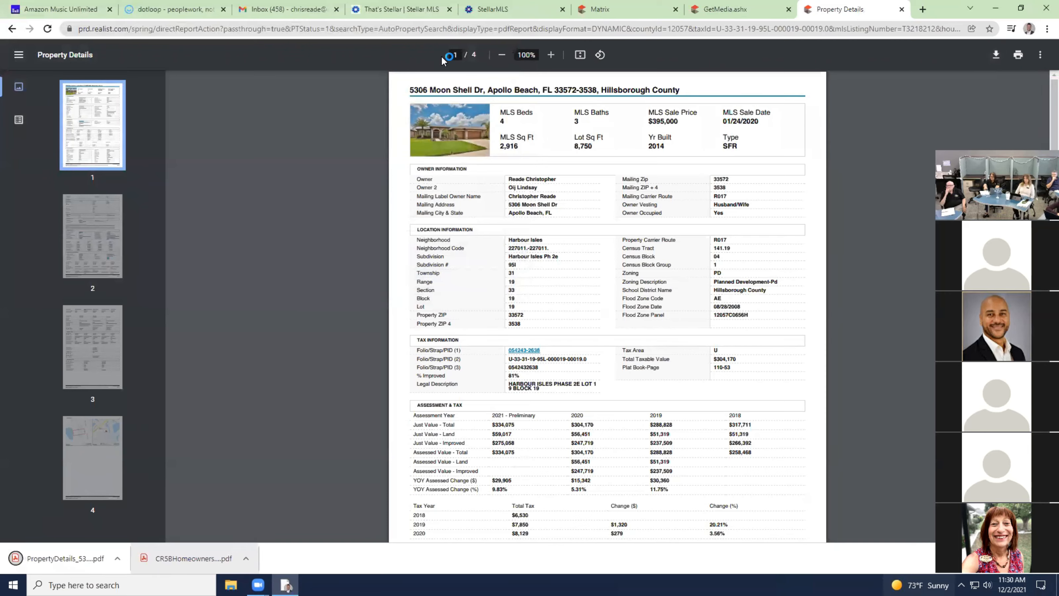
Attach the downloaded PropertyDetails PDF to the buyer loop's Tax Record placeholder, then return to My Loops.
{"action": "left_click", "coordinate": [179, 9]}
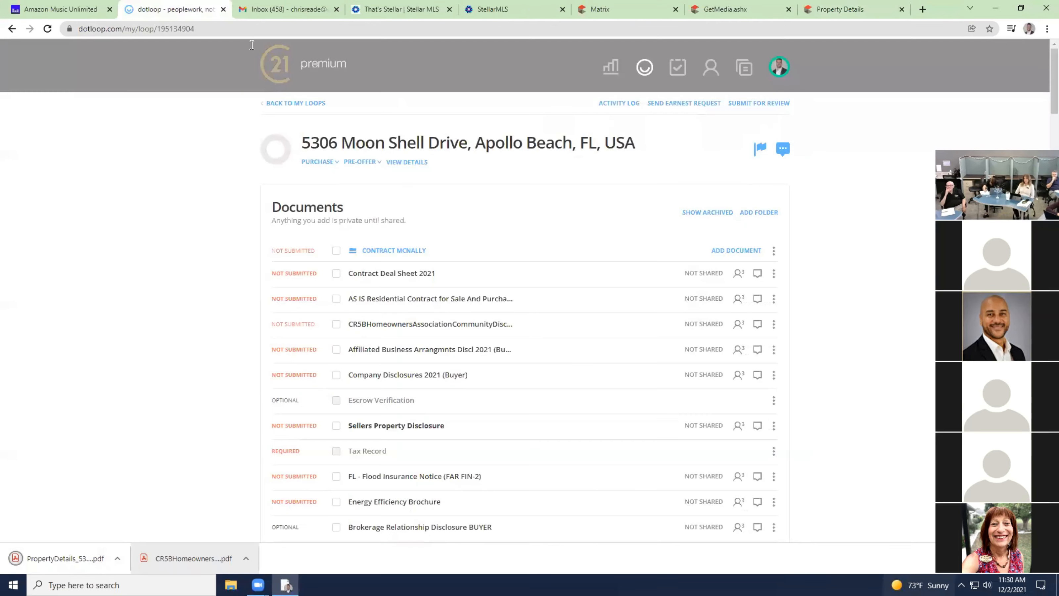
{"action": "scroll", "coordinate": [421, 265], "scroll_direction": "down", "scroll_amount": 2}
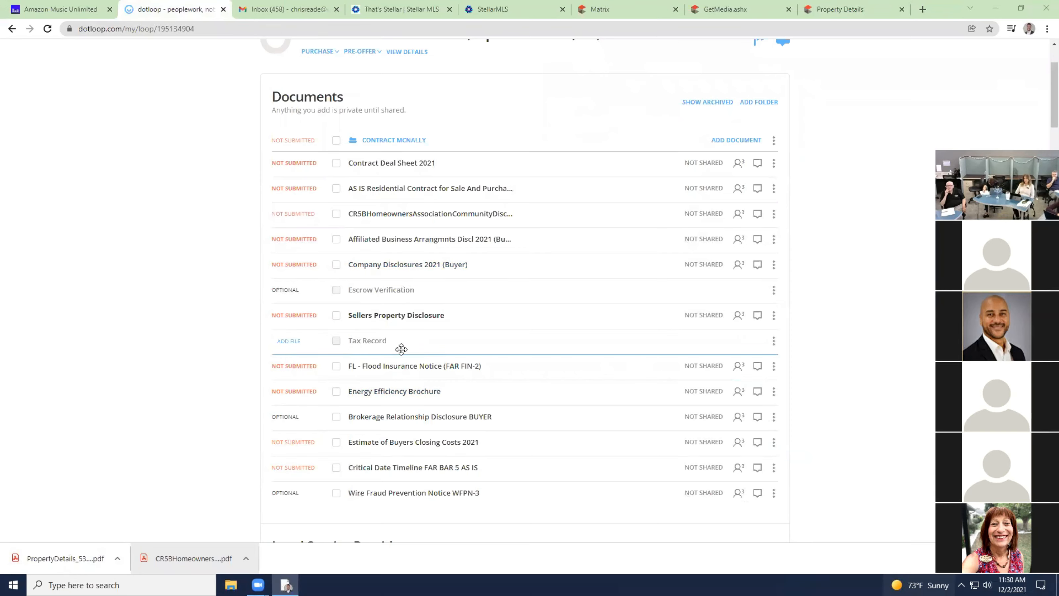
{"action": "left_click_drag", "start_coordinate": [65, 559], "coordinate": [388, 348]}
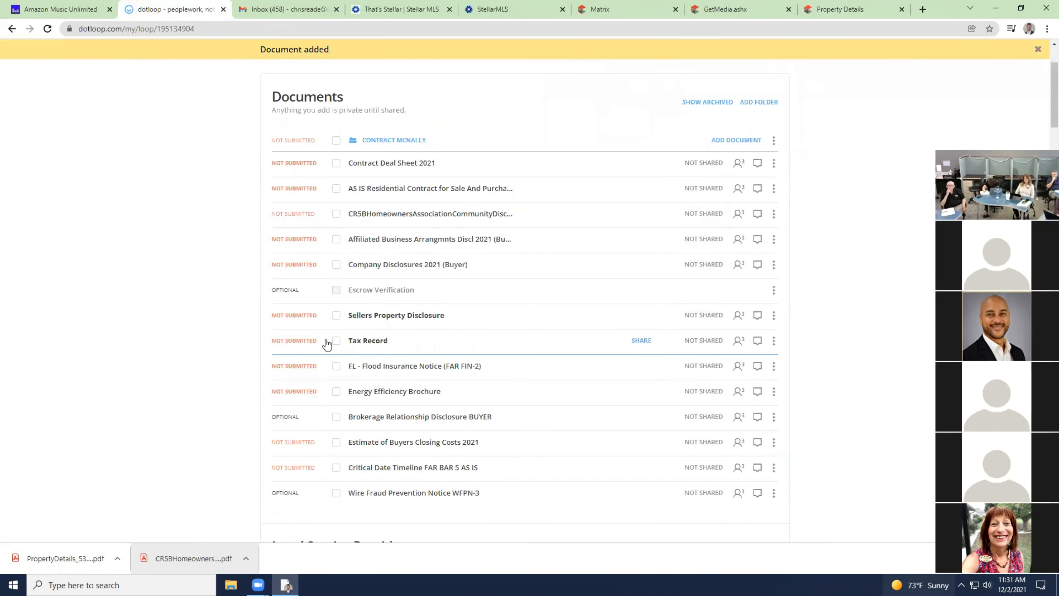
{"action": "scroll", "coordinate": [403, 287], "scroll_direction": "up", "scroll_amount": 3}
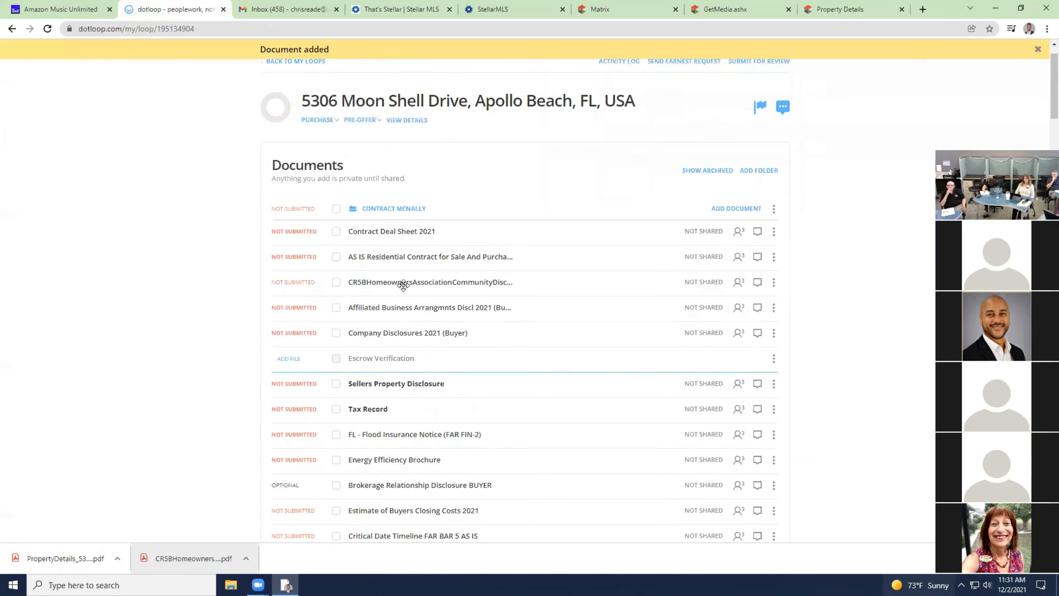
{"action": "left_click", "coordinate": [296, 103]}
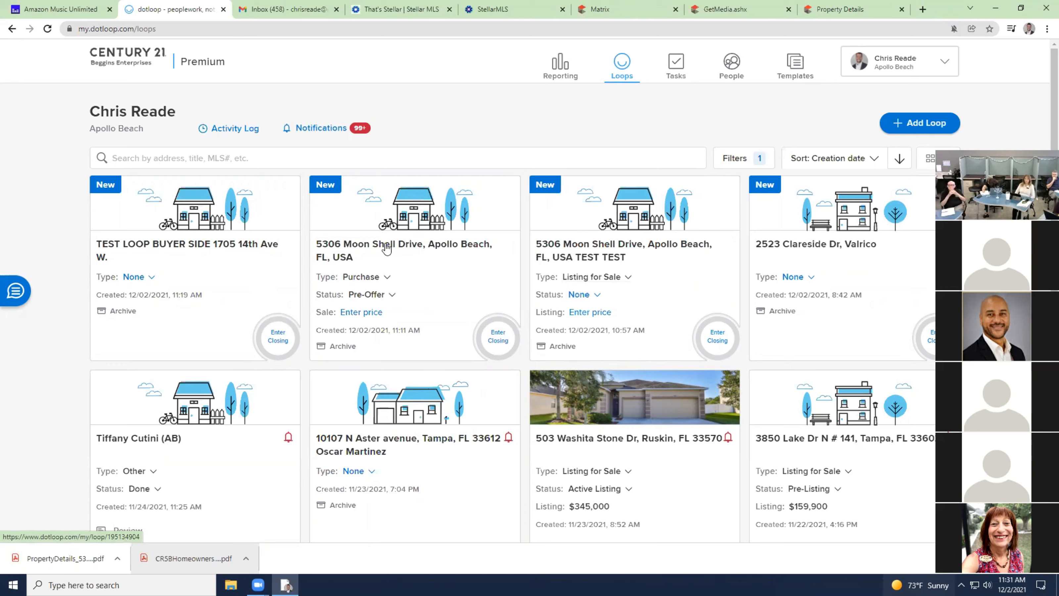
{"action": "left_click", "coordinate": [419, 246]}
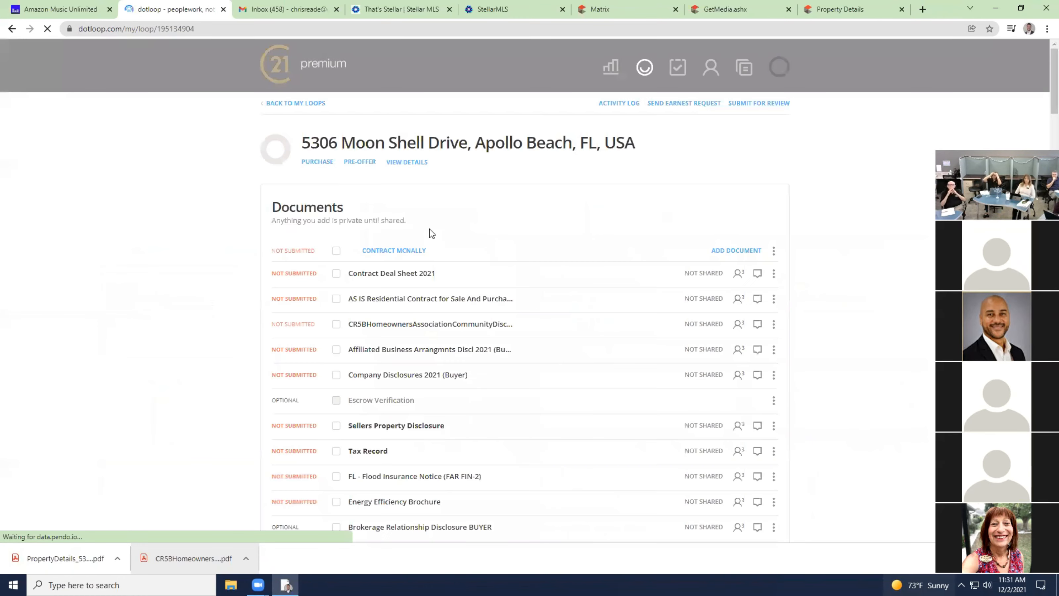
{"action": "left_click", "coordinate": [420, 163]}
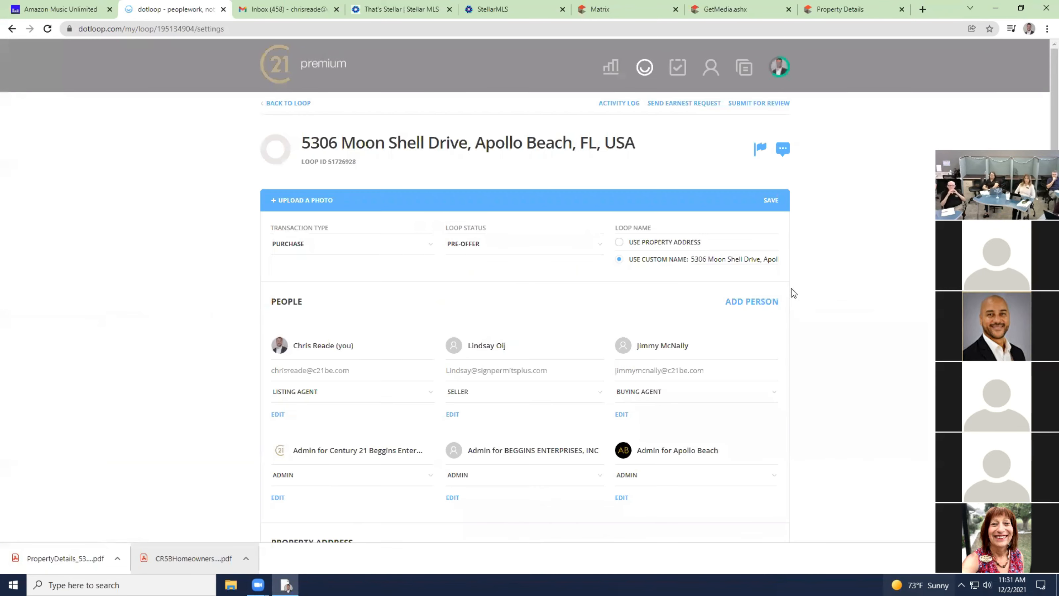
{"action": "key", "text": "Right"}
{"action": "key", "text": "Right"}
{"action": "key", "text": "Right"}
{"action": "key", "text": "Right"}
{"action": "key", "text": "Right"}
{"action": "key", "text": "Right"}
{"action": "key", "text": "Right"}
{"action": "key", "text": "Right"}
{"action": "key", "text": "Right"}
{"action": "key", "text": "Right"}
{"action": "key", "text": "Right"}
{"action": "key", "text": "Right"}
{"action": "key", "text": "Right"}
{"action": "key", "text": "Right"}
{"action": "key", "text": "Right"}
{"action": "key", "text": "Right"}
{"action": "key", "text": "Right"}
{"action": "key", "text": "Right"}
{"action": "key", "text": "Right"}
{"action": "key", "text": "Right"}
{"action": "type", "text": "BUYER"}
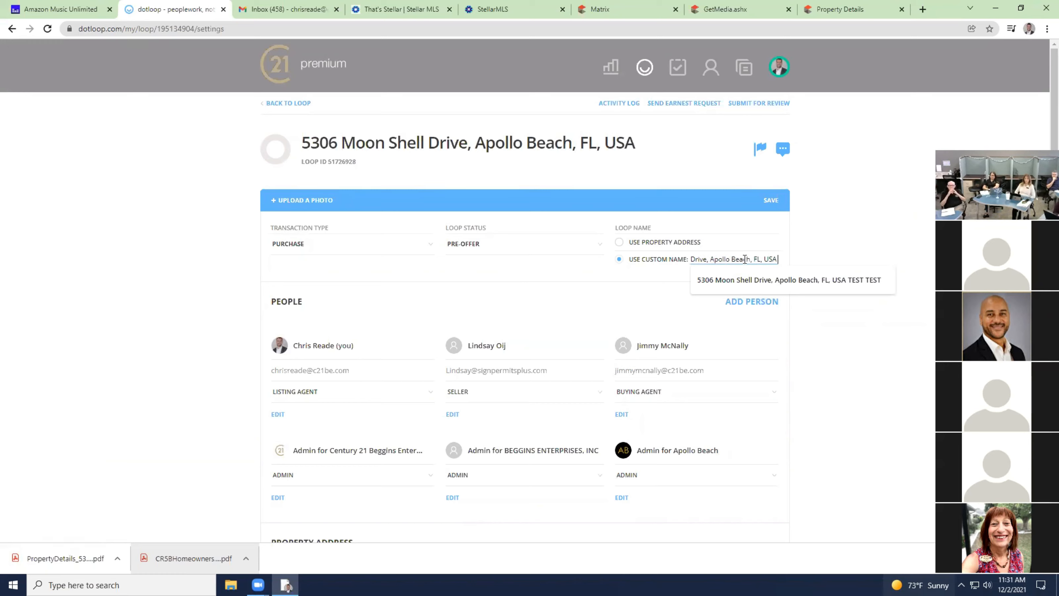
{"action": "type", "text": " TEST TEST"}
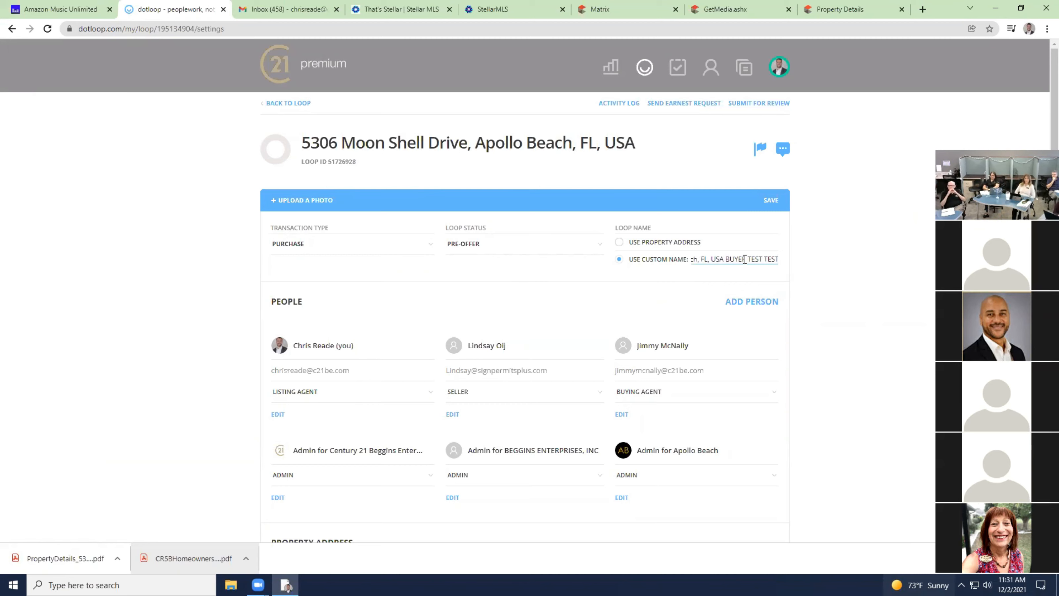
{"action": "left_click", "coordinate": [772, 200]}
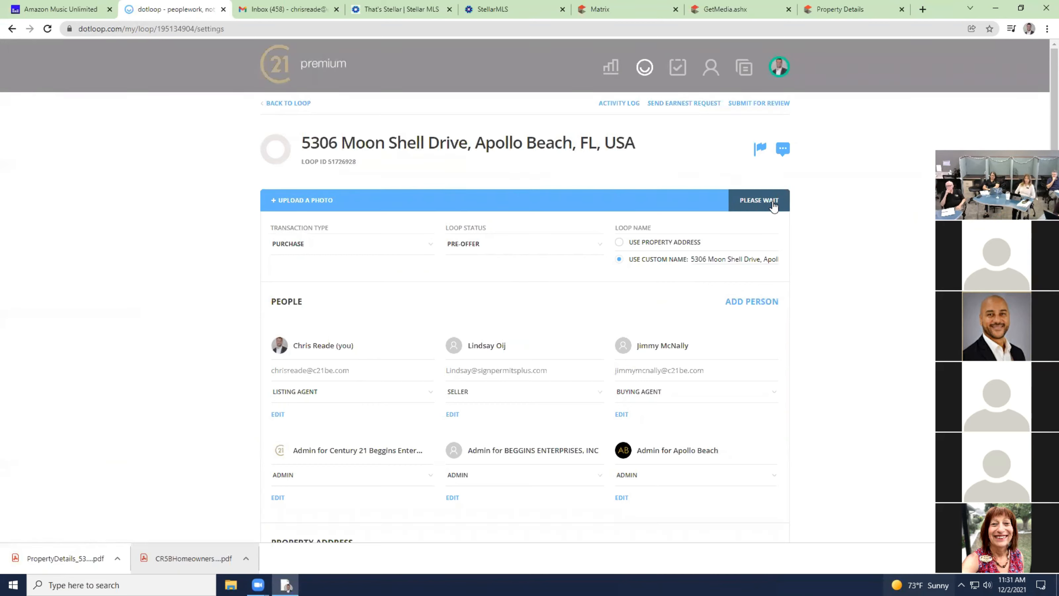
{"action": "left_click", "coordinate": [292, 104]}
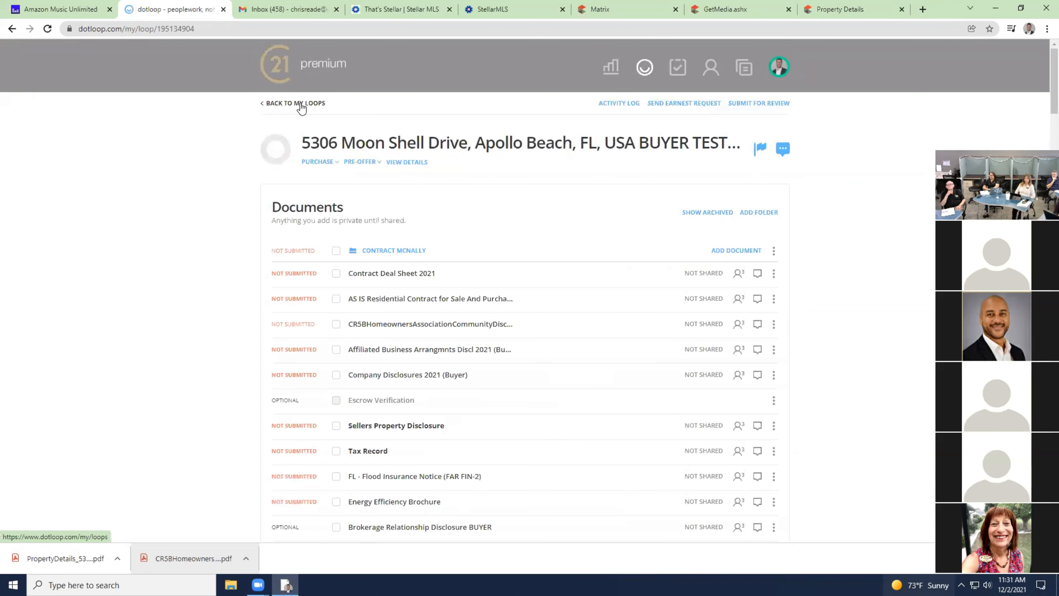
{"action": "left_click", "coordinate": [276, 79]}
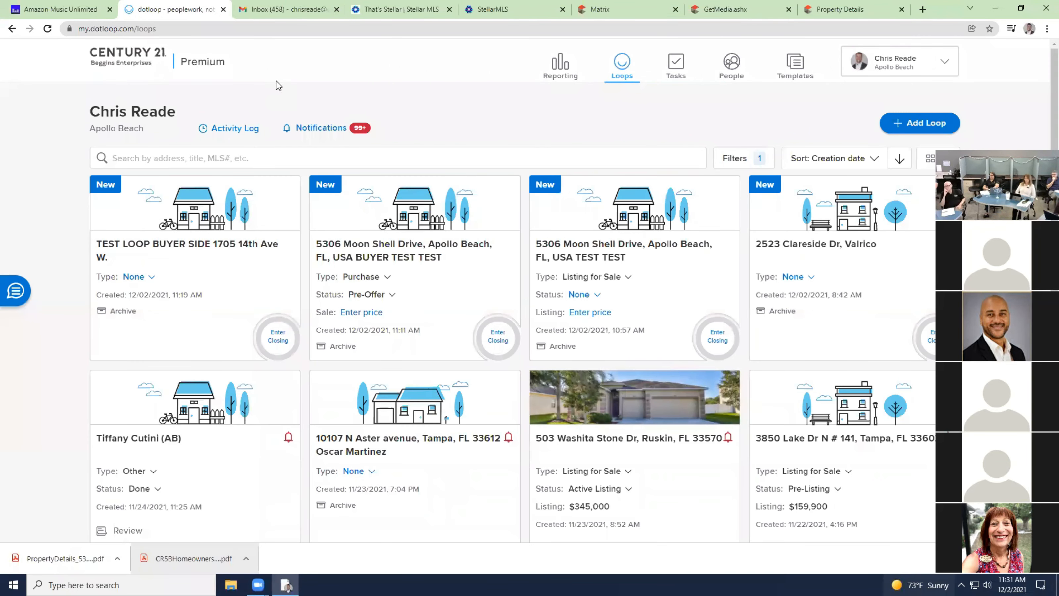
Add a folder named Buyer plus the buyer's surname to the TEST TEST listing loop.
{"action": "left_click", "coordinate": [602, 262]}
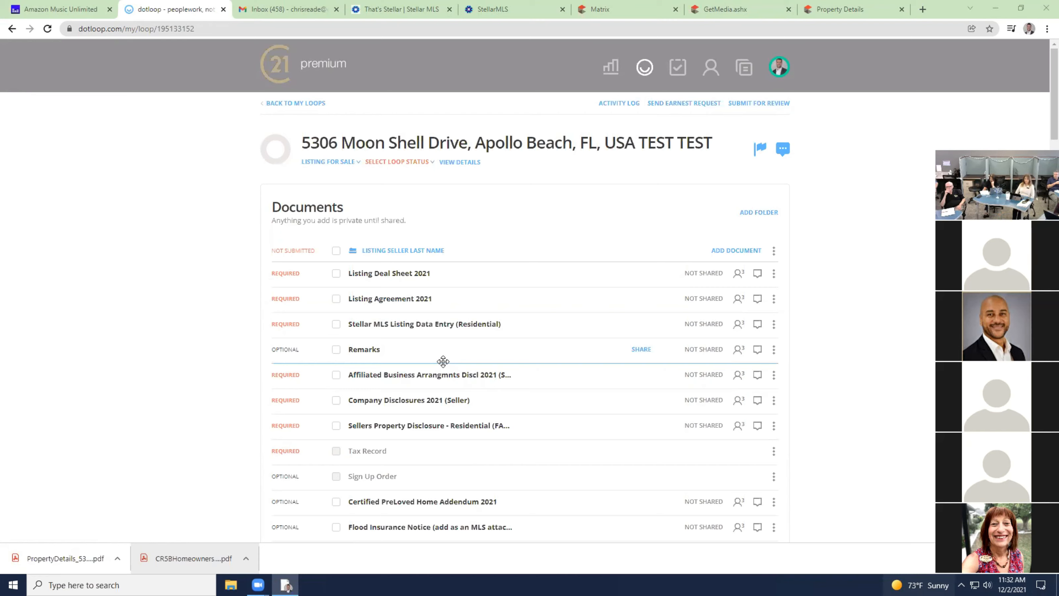
{"action": "left_click", "coordinate": [755, 213]}
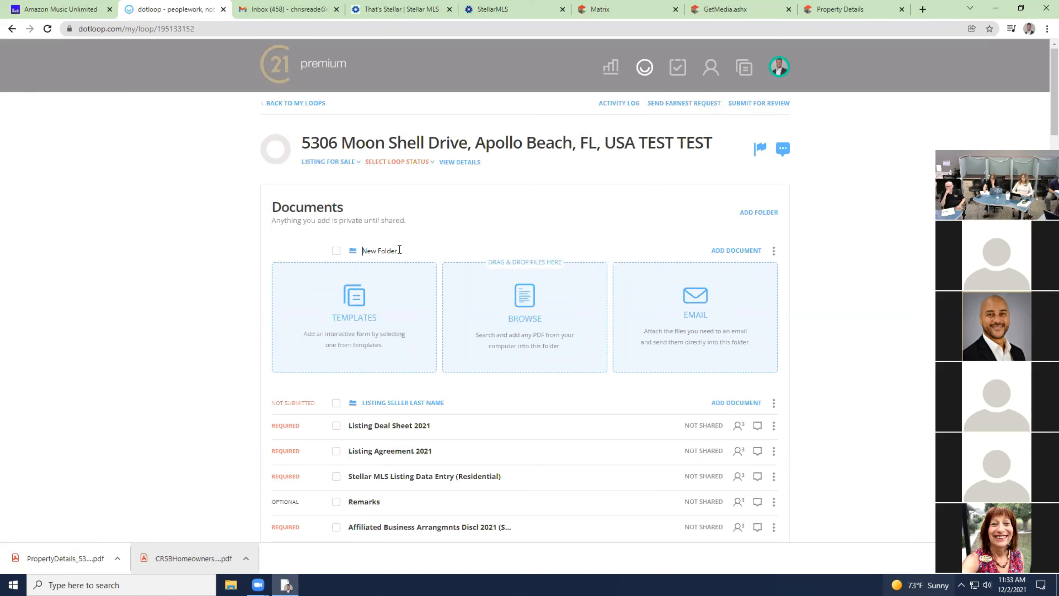
{"action": "left_click_drag", "start_coordinate": [402, 250], "coordinate": [355, 251]}
{"action": "key", "text": "BackSpace"}
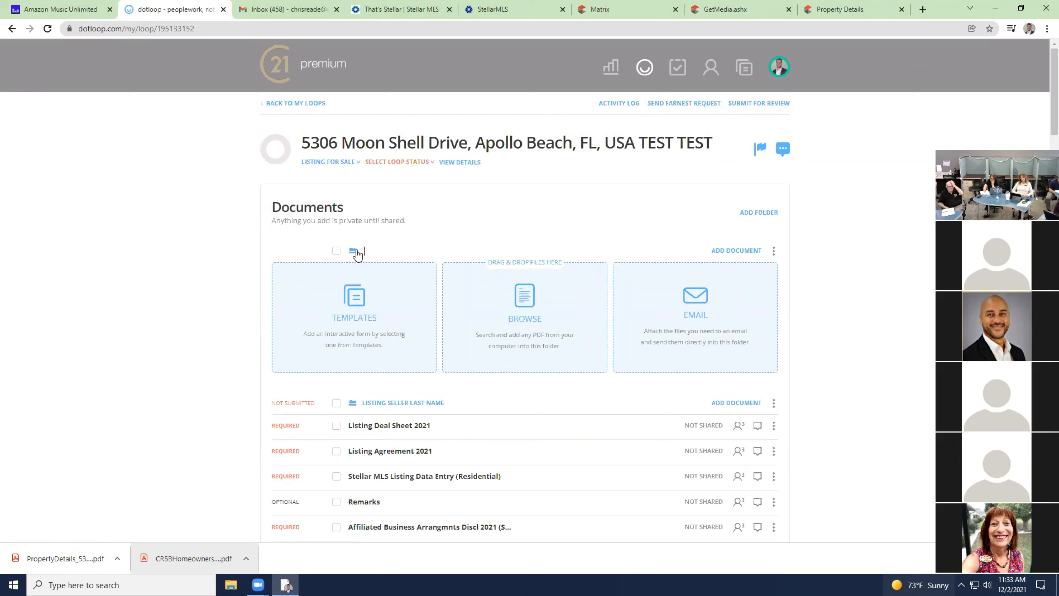
{"action": "type", "text": "Buyer McNally"}
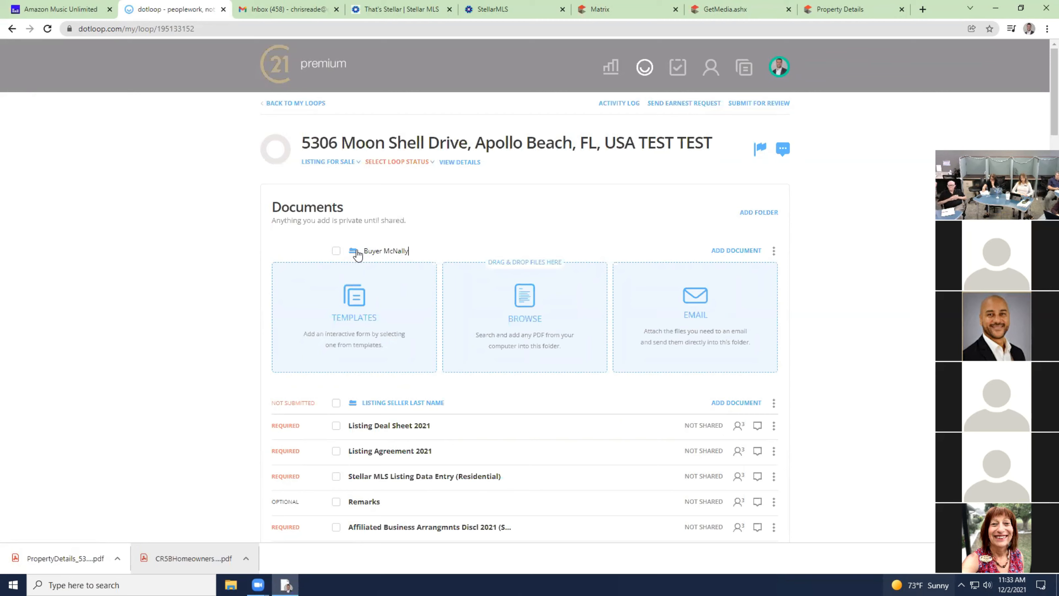
{"action": "left_click", "coordinate": [457, 212]}
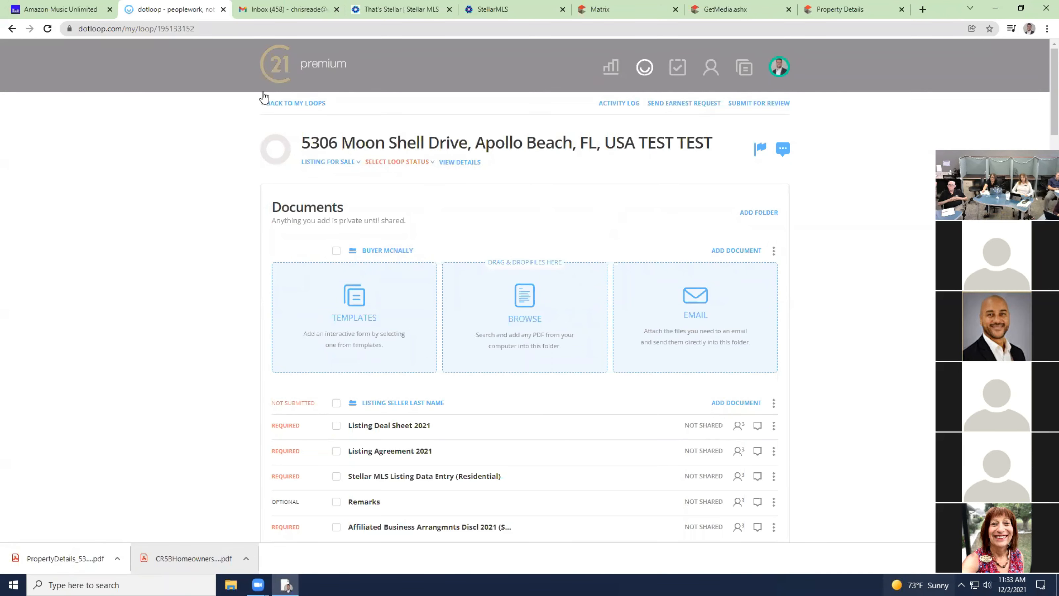
In the BUYER TEST TEST loop, select the AS IS contract, four disclosures and Tax Record, then choose Make a Copy.
{"action": "left_click", "coordinate": [305, 104]}
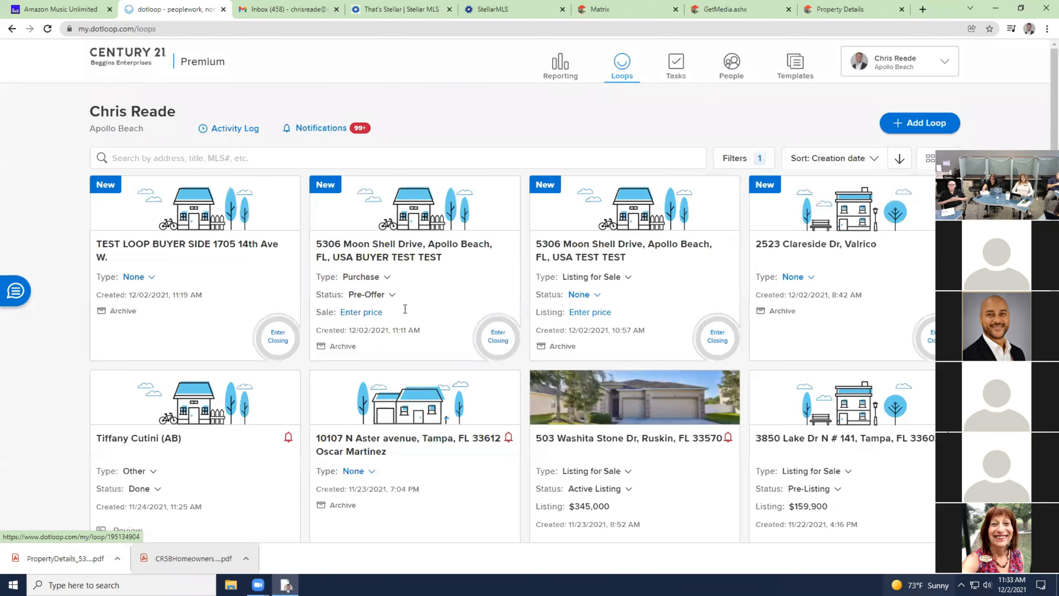
{"action": "left_click", "coordinate": [407, 250]}
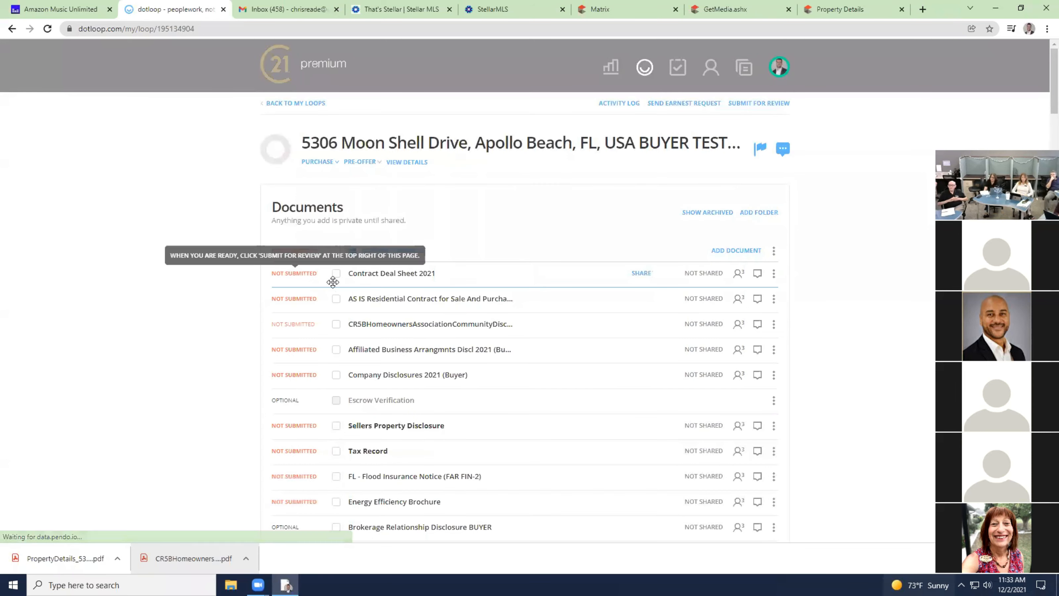
{"action": "left_click", "coordinate": [336, 274]}
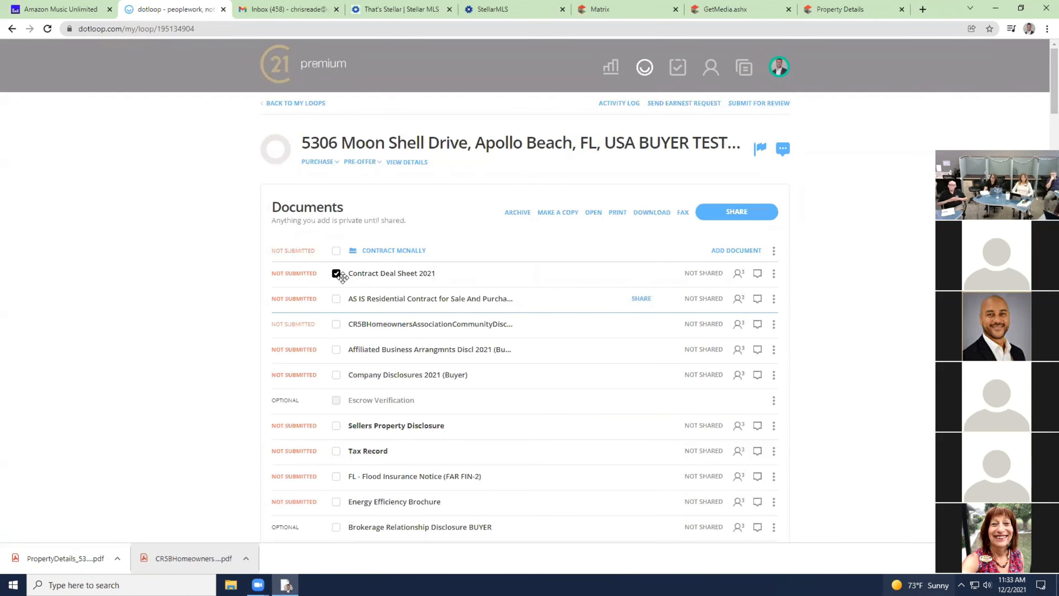
{"action": "left_click", "coordinate": [336, 275]}
{"action": "left_click", "coordinate": [336, 299]}
{"action": "left_click", "coordinate": [336, 324]}
{"action": "left_click", "coordinate": [336, 350]}
{"action": "left_click", "coordinate": [336, 375]}
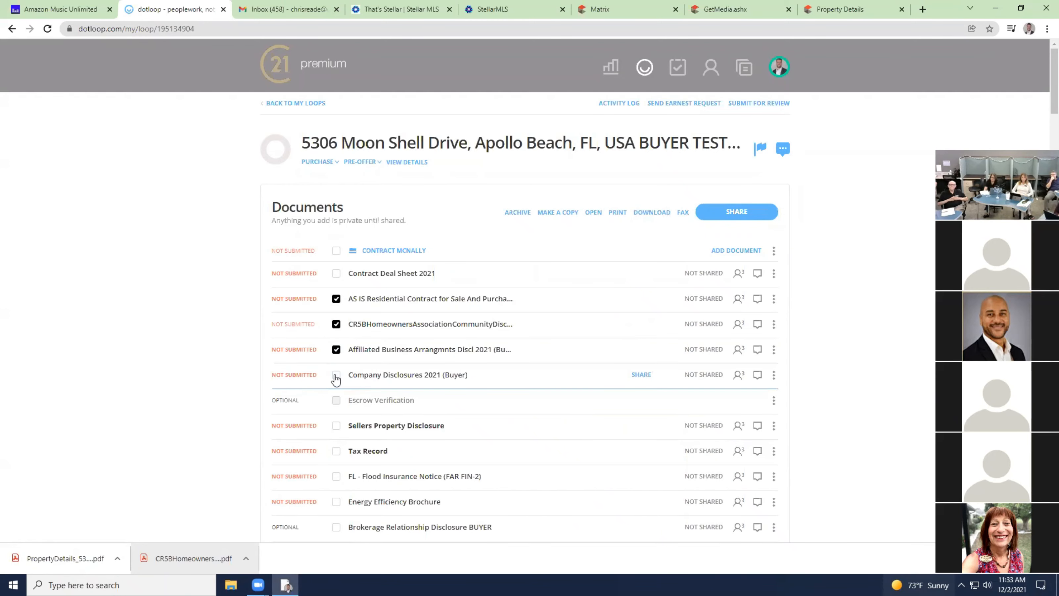
{"action": "left_click", "coordinate": [336, 426]}
{"action": "left_click", "coordinate": [336, 451]}
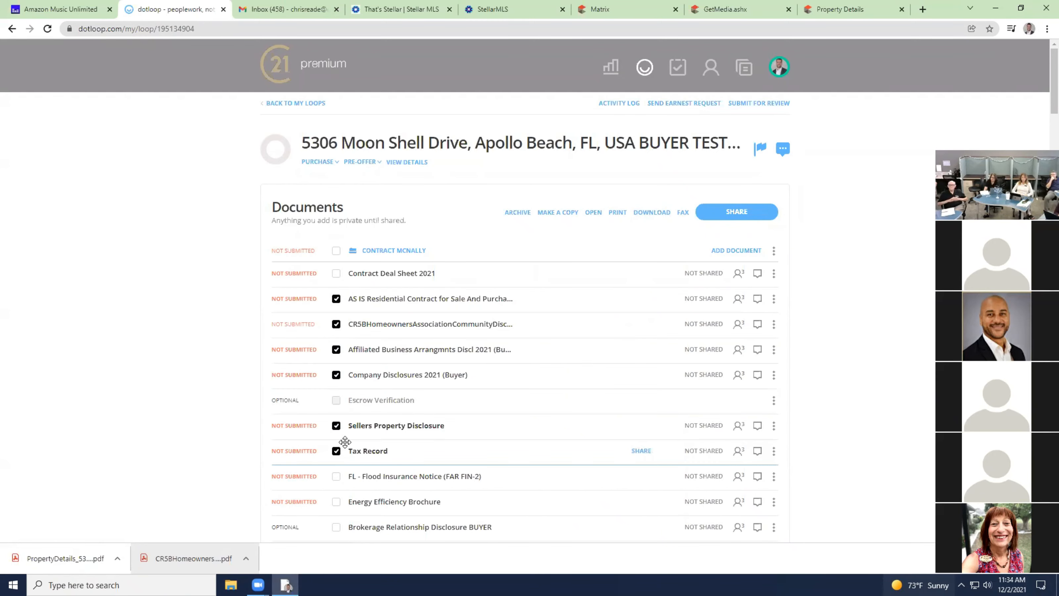
{"action": "scroll", "coordinate": [755, 346], "scroll_direction": "down", "scroll_amount": 4}
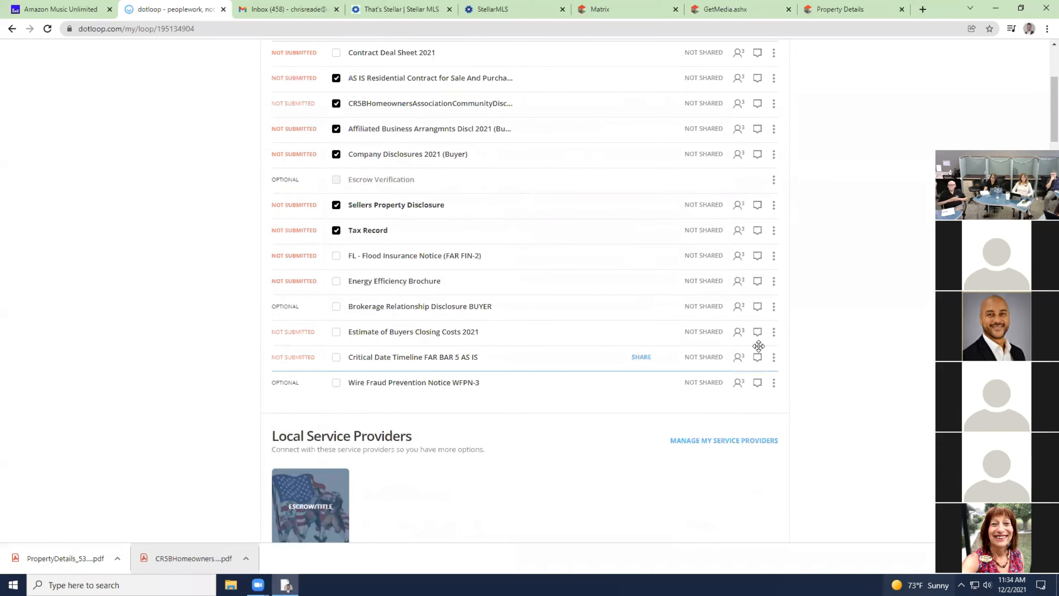
{"action": "scroll", "coordinate": [755, 348], "scroll_direction": "up", "scroll_amount": 4}
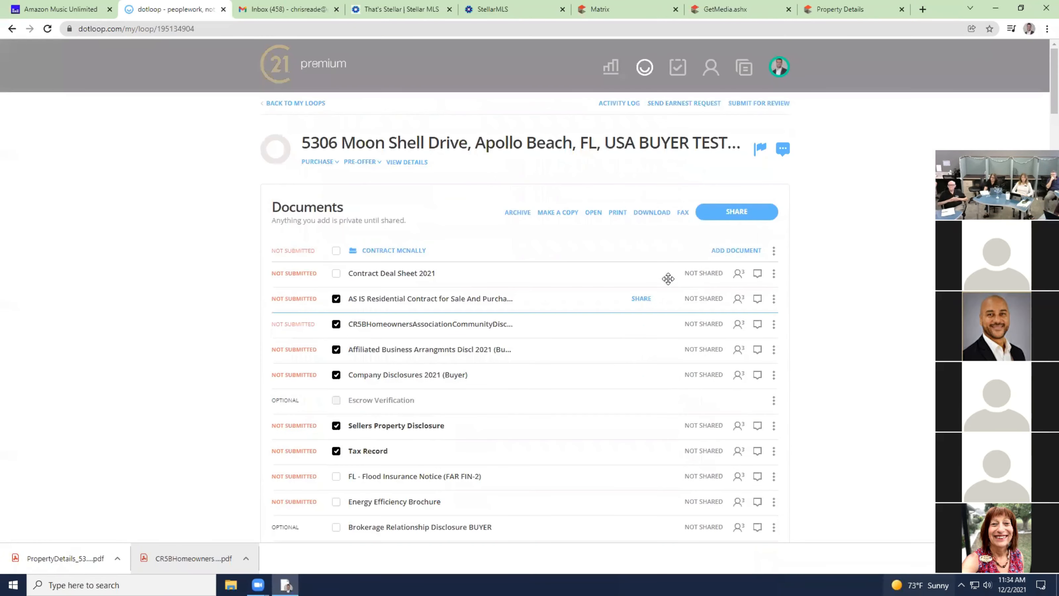
{"action": "left_click", "coordinate": [564, 213]}
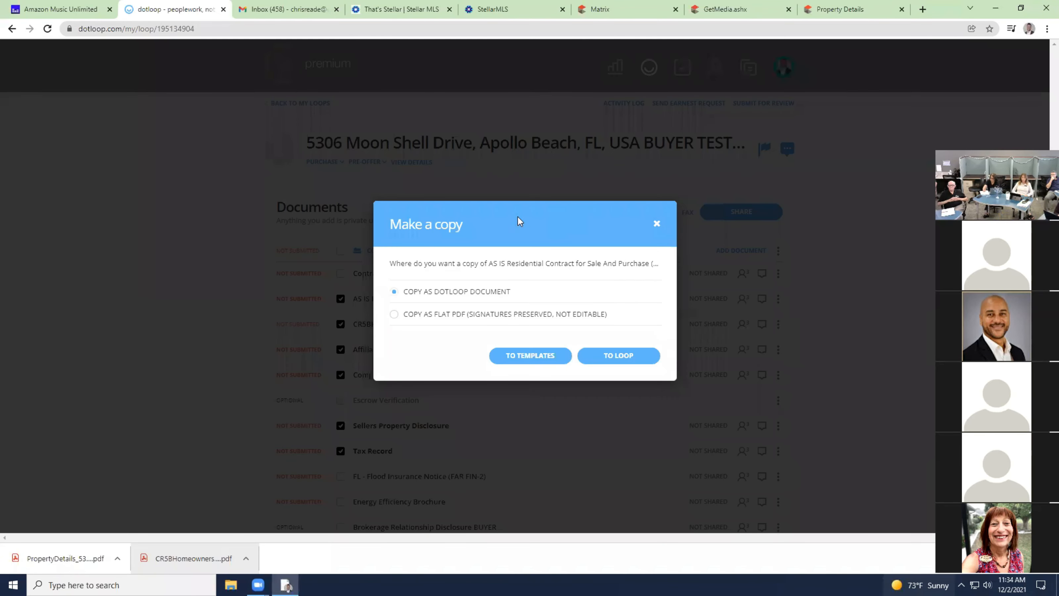
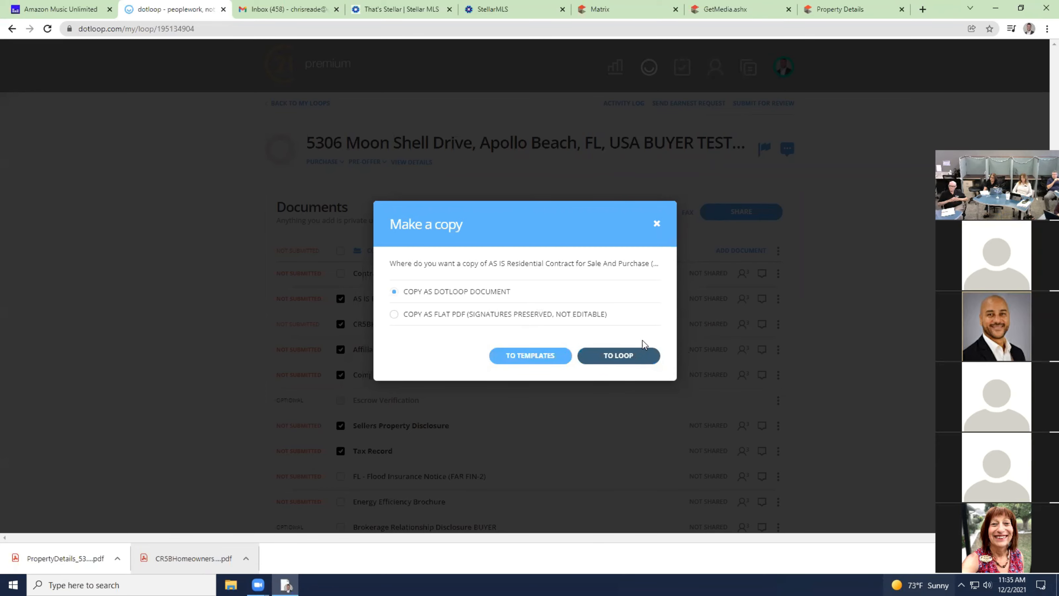
{"action": "left_click", "coordinate": [629, 356]}
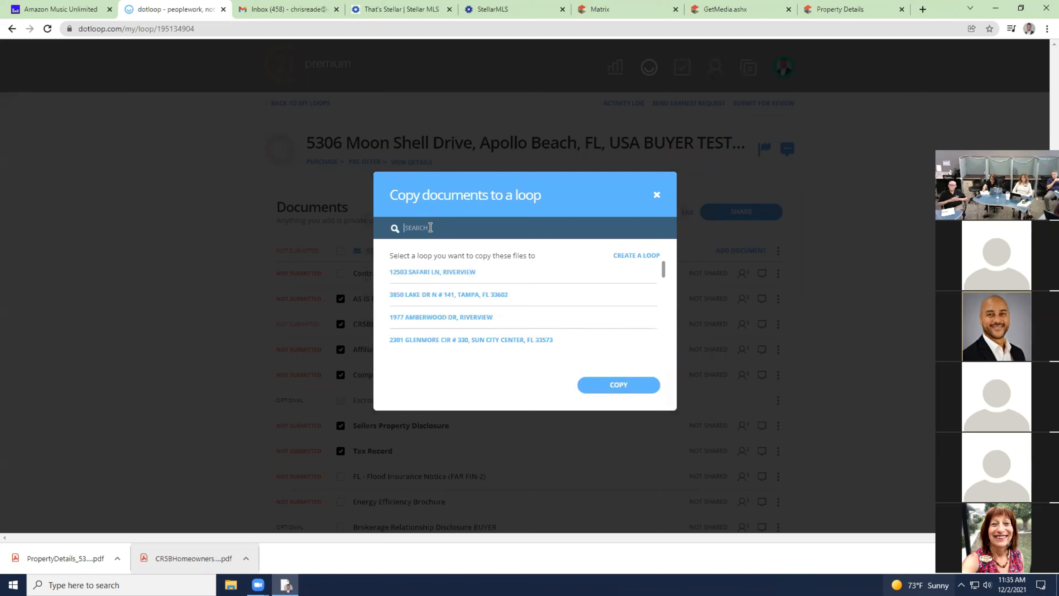
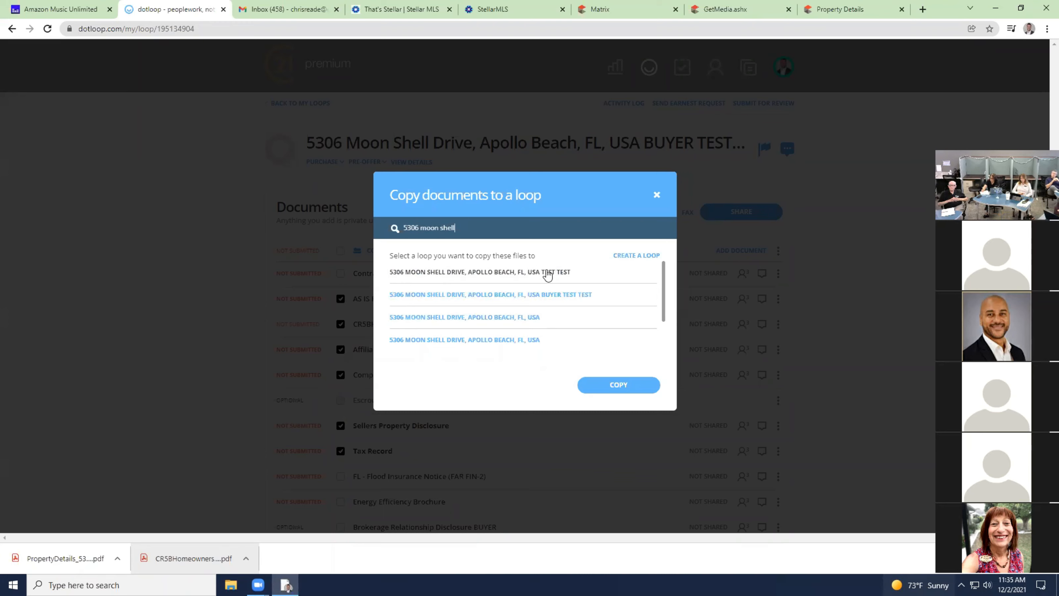
{"action": "left_click", "coordinate": [509, 276]}
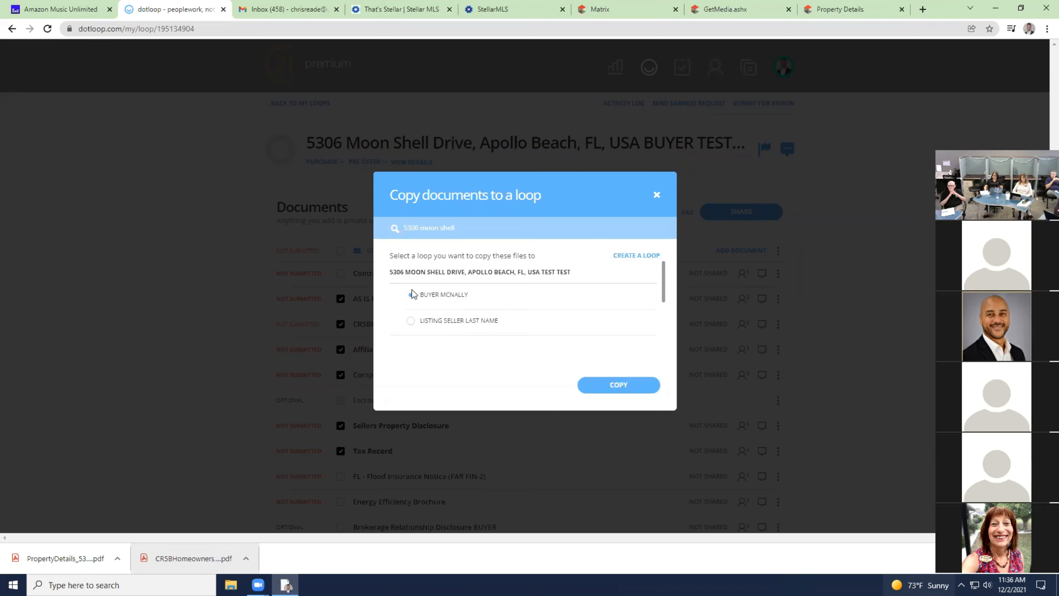
{"action": "left_click", "coordinate": [636, 393]}
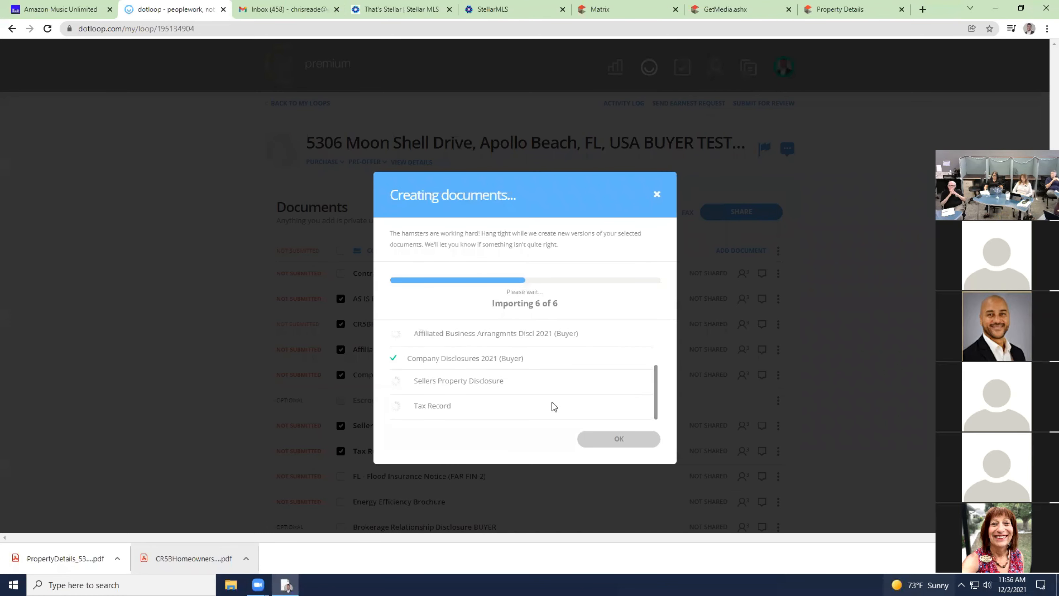
{"action": "left_click", "coordinate": [628, 438]}
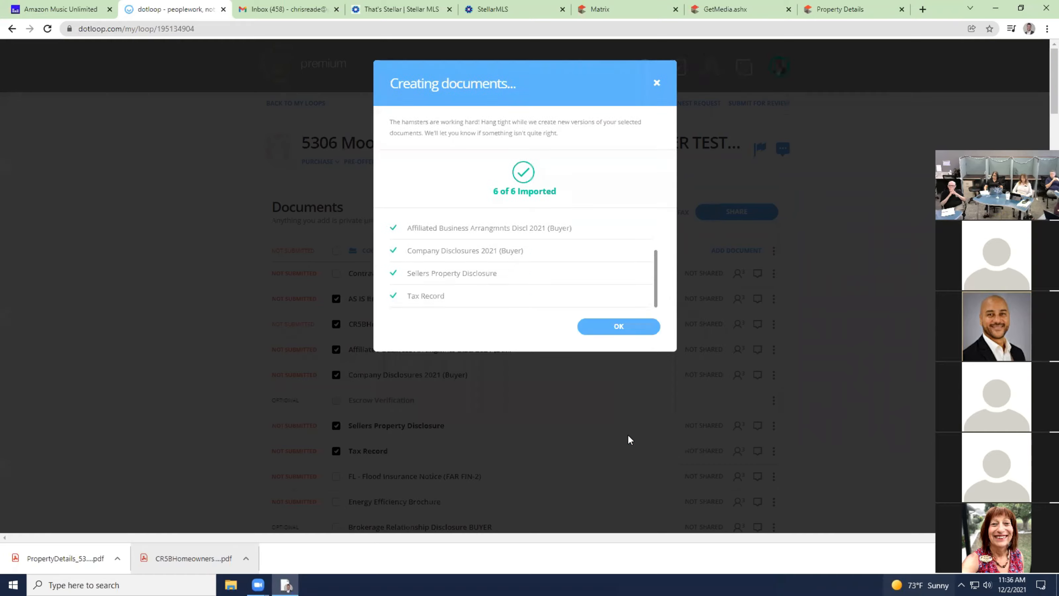
Check that all six copied documents appear in the TEST TEST loop's BUYER MCNALLY folder, then return to My Loops.
{"action": "left_click", "coordinate": [313, 107]}
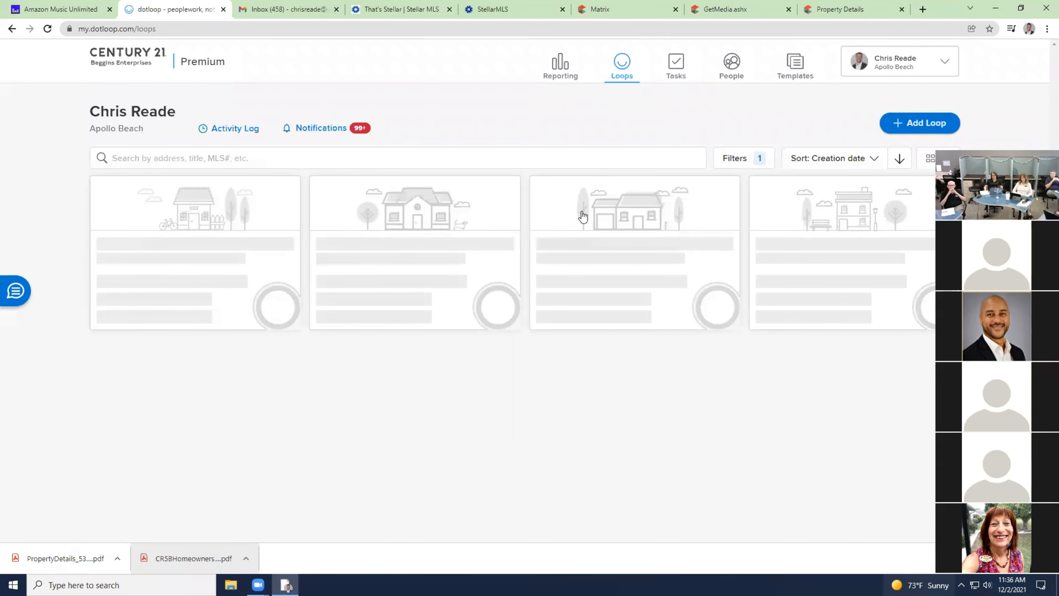
{"action": "left_click", "coordinate": [605, 257]}
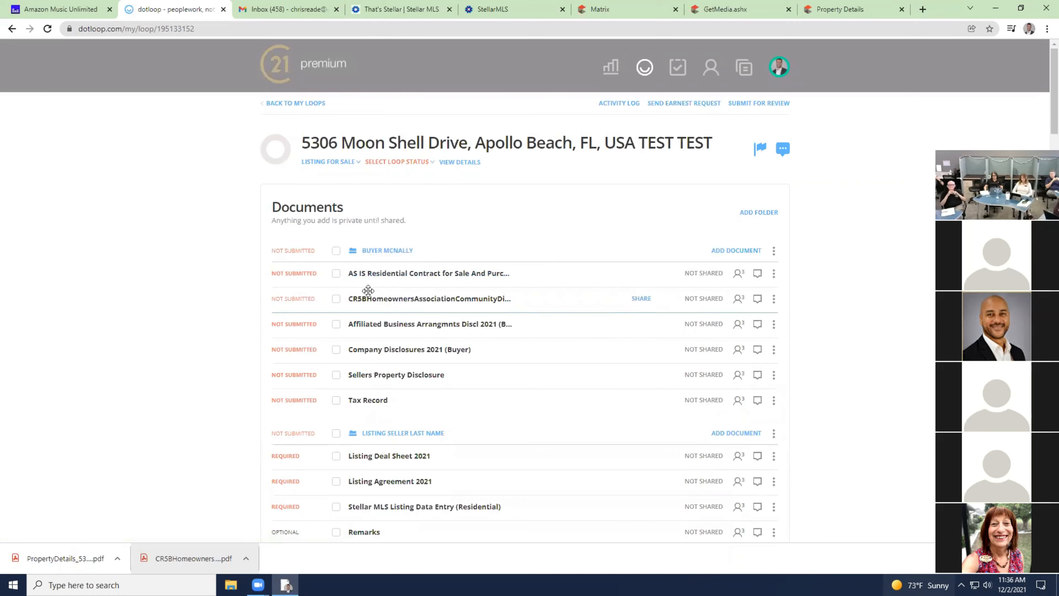
{"action": "scroll", "coordinate": [301, 445], "scroll_direction": "down", "scroll_amount": 1}
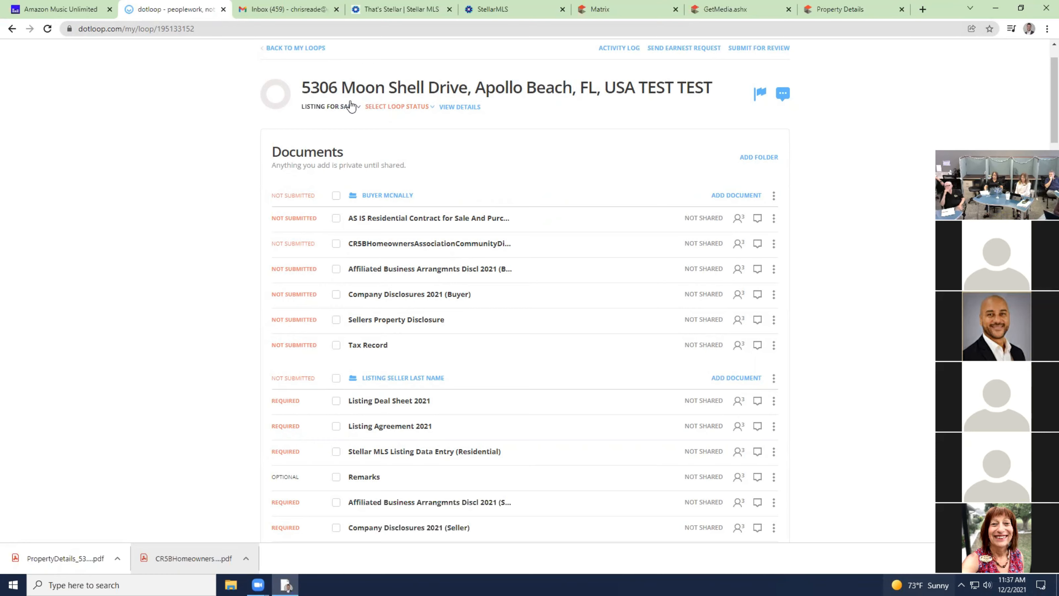
{"action": "left_click", "coordinate": [311, 50]}
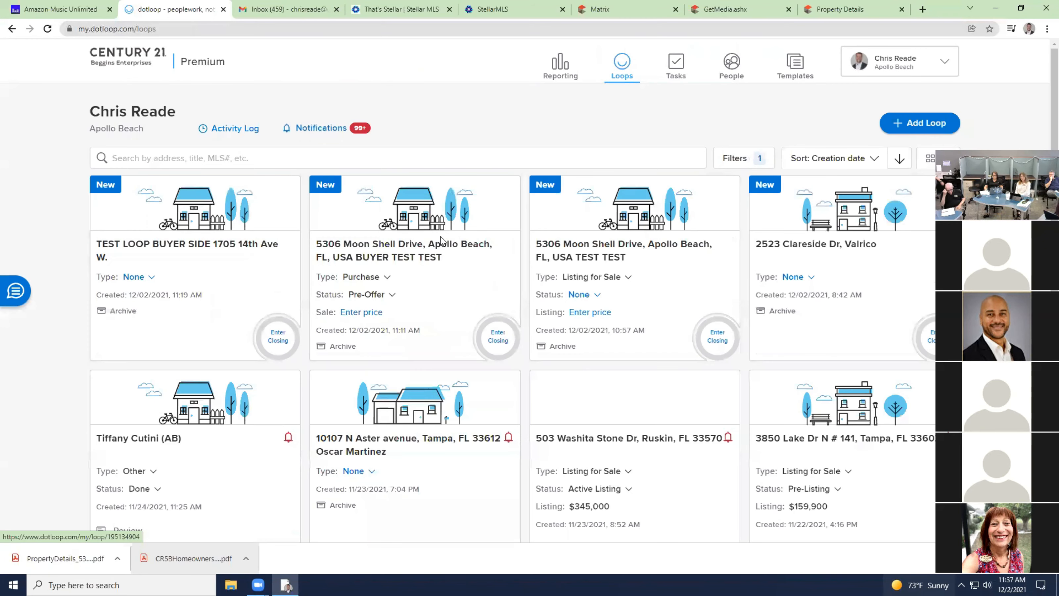
{"action": "left_click", "coordinate": [431, 255]}
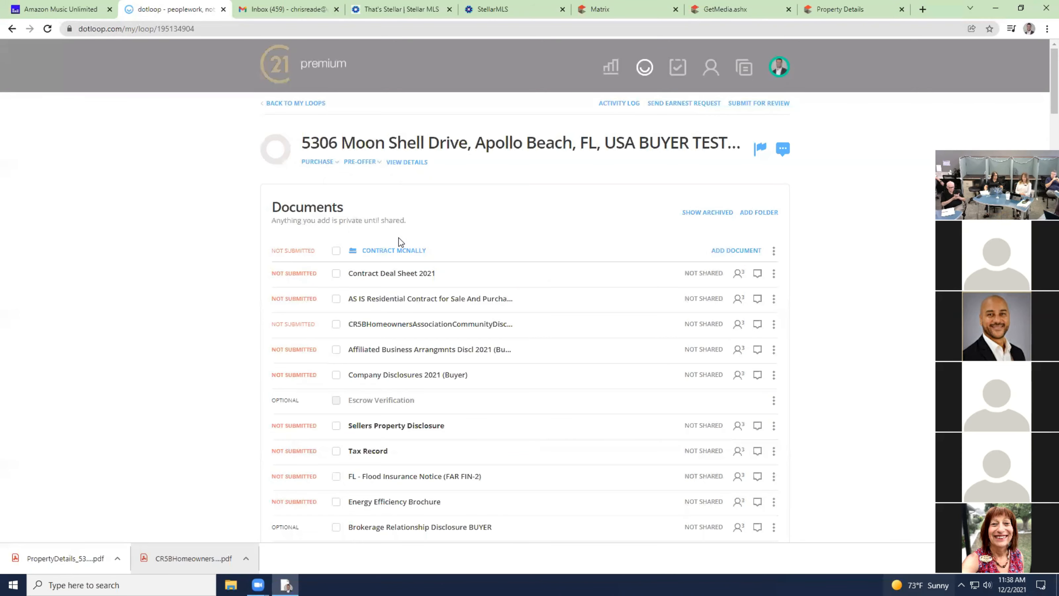
{"action": "left_click", "coordinate": [290, 103]}
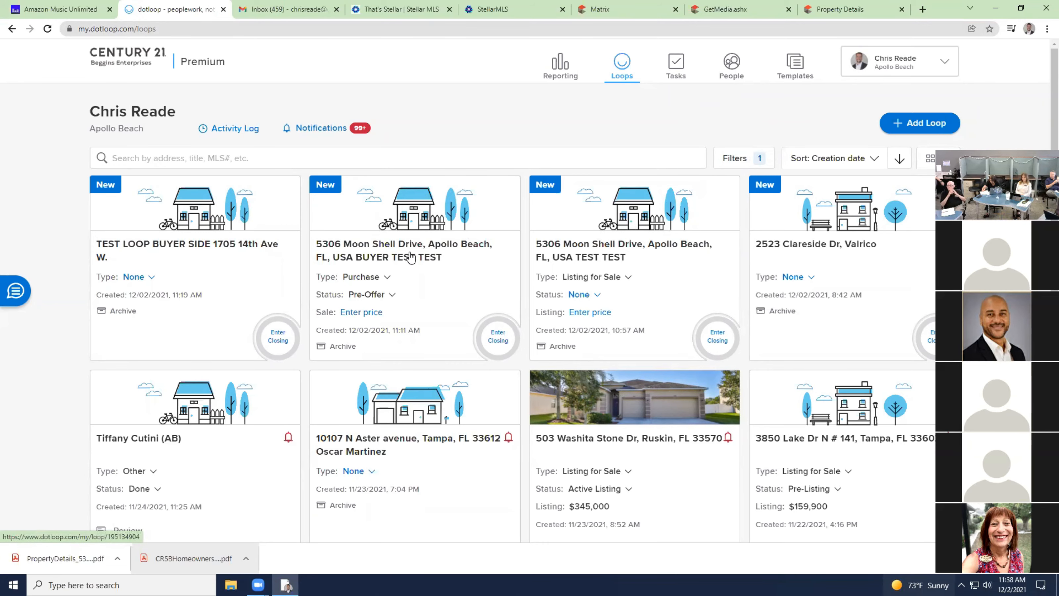
{"action": "left_click", "coordinate": [422, 249]}
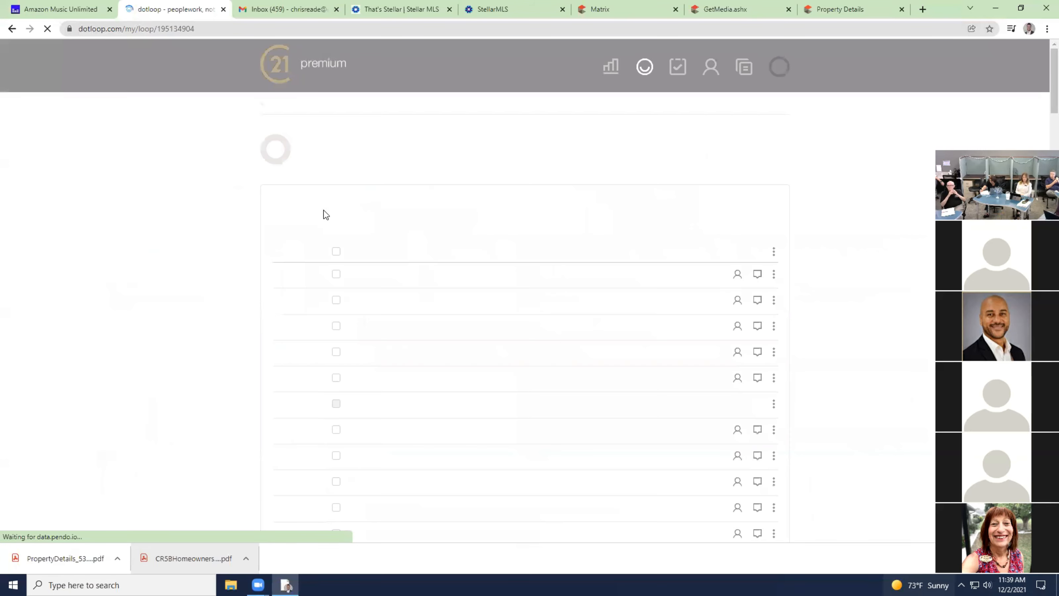
{"action": "left_click", "coordinate": [282, 63]}
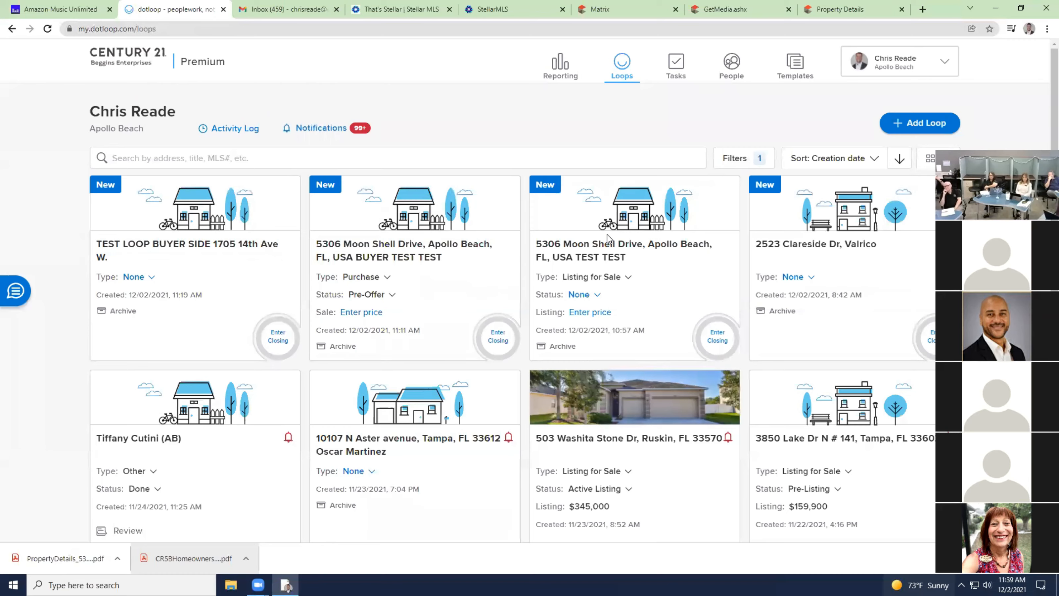
{"action": "left_click", "coordinate": [402, 253]}
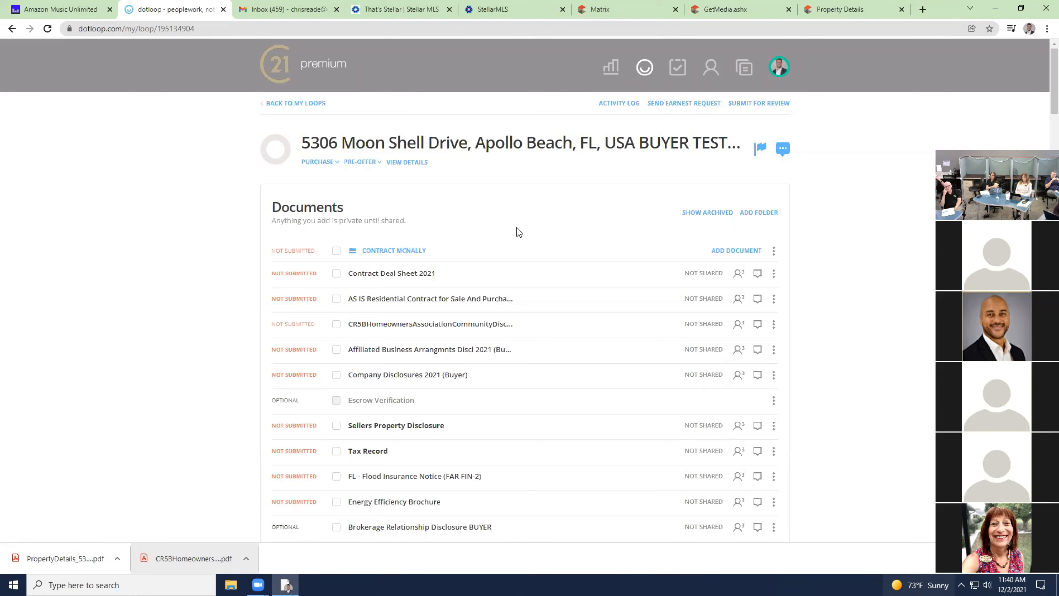
{"action": "scroll", "coordinate": [671, 230], "scroll_direction": "down", "scroll_amount": 15}
{"action": "scroll", "coordinate": [667, 271], "scroll_direction": "up", "scroll_amount": 4}
{"action": "scroll", "coordinate": [666, 261], "scroll_direction": "down", "scroll_amount": 15}
{"action": "scroll", "coordinate": [521, 218], "scroll_direction": "down", "scroll_amount": 20}
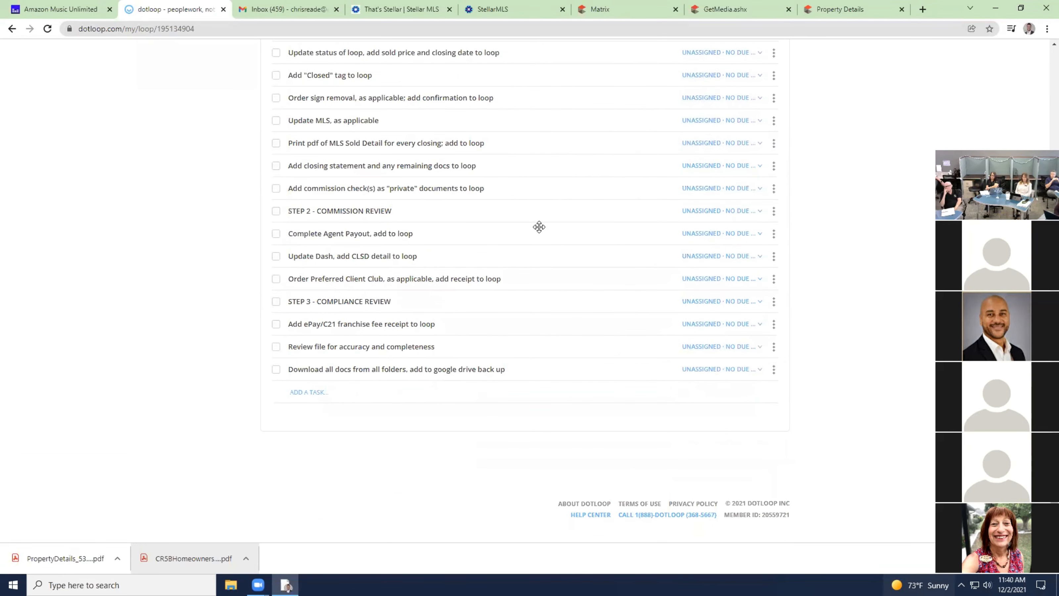
{"action": "scroll", "coordinate": [459, 451], "scroll_direction": "up", "scroll_amount": 2}
{"action": "scroll", "coordinate": [459, 451], "scroll_direction": "up", "scroll_amount": 20}
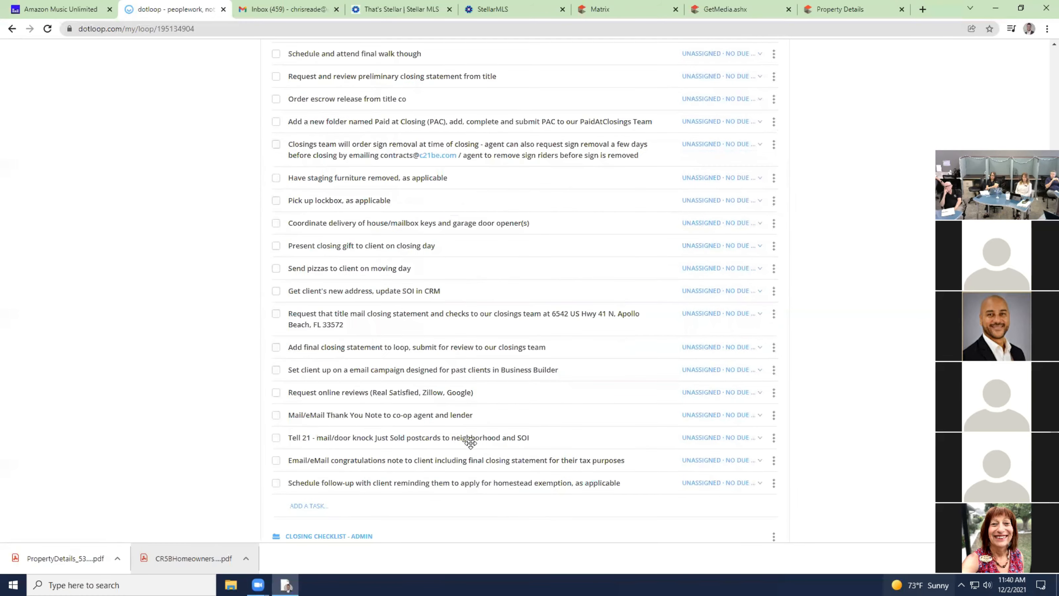
{"action": "scroll", "coordinate": [469, 444], "scroll_direction": "up", "scroll_amount": 20}
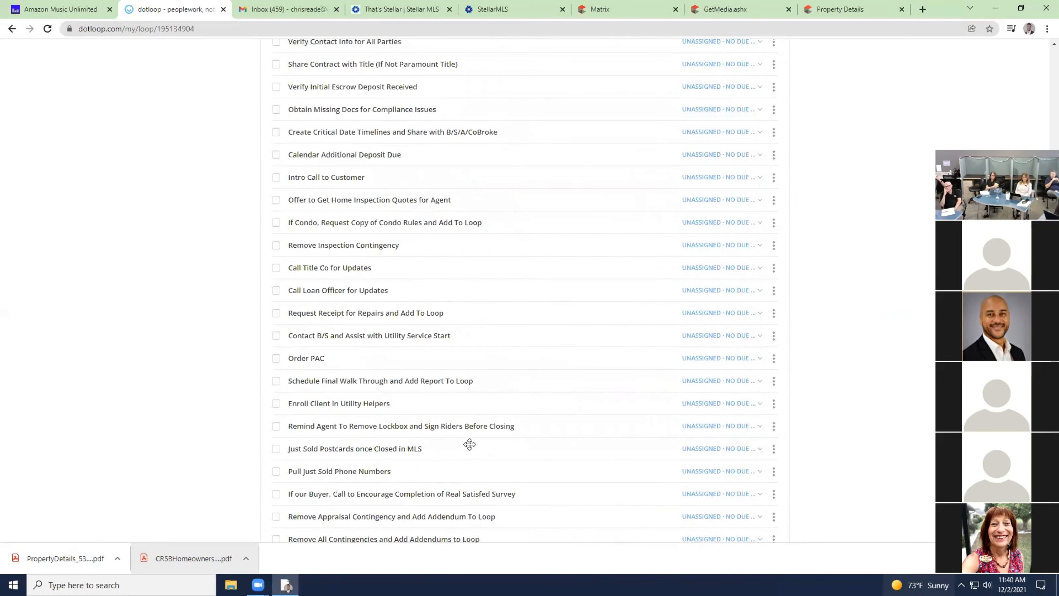
{"action": "scroll", "coordinate": [468, 443], "scroll_direction": "up", "scroll_amount": 10}
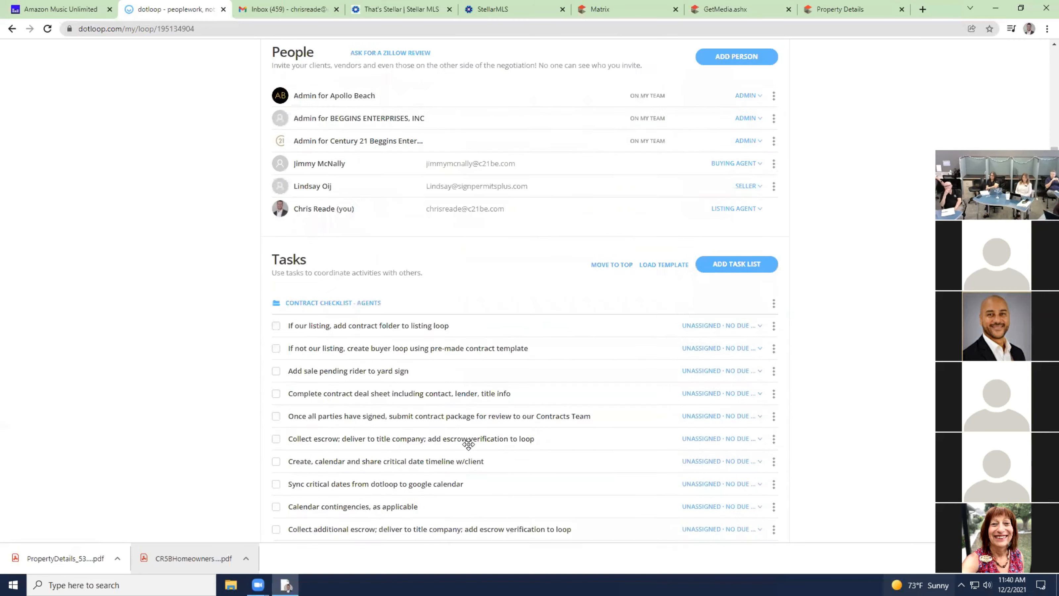
{"action": "scroll", "coordinate": [462, 365], "scroll_direction": "up", "scroll_amount": 5}
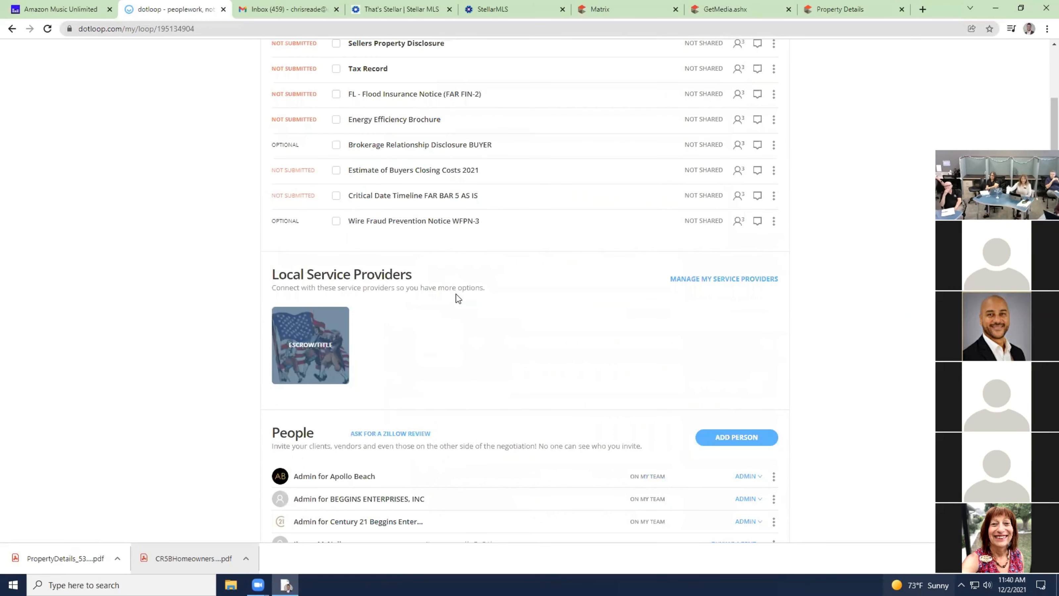
{"action": "scroll", "coordinate": [457, 298], "scroll_direction": "down", "scroll_amount": 6}
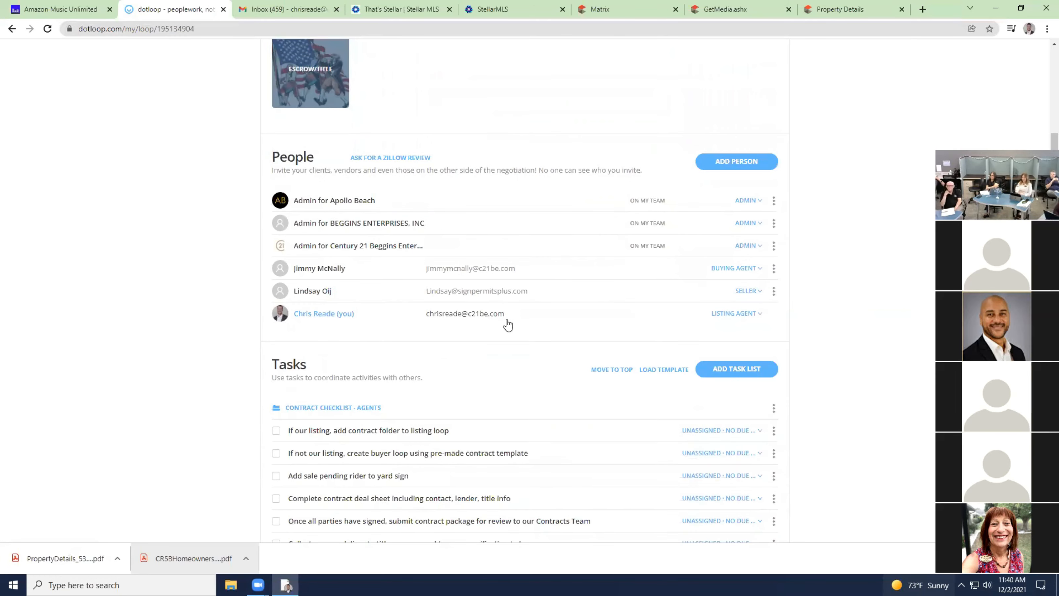
{"action": "scroll", "coordinate": [504, 322], "scroll_direction": "up", "scroll_amount": 15}
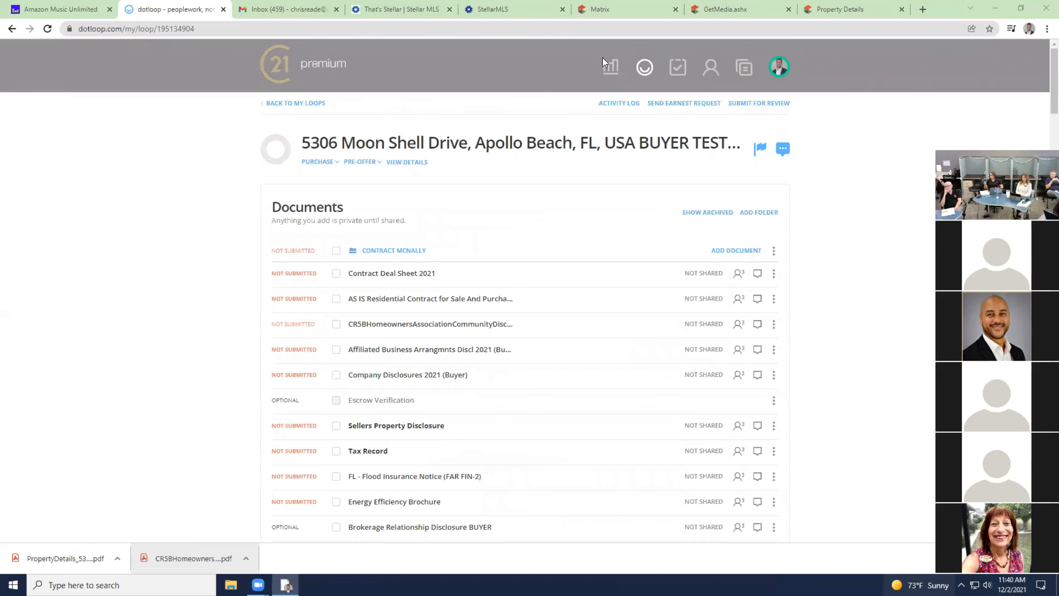
Scroll the buyer loop's documents, then go back to My Loops via the C21 logo.
{"action": "scroll", "coordinate": [468, 267], "scroll_direction": "down", "scroll_amount": 2}
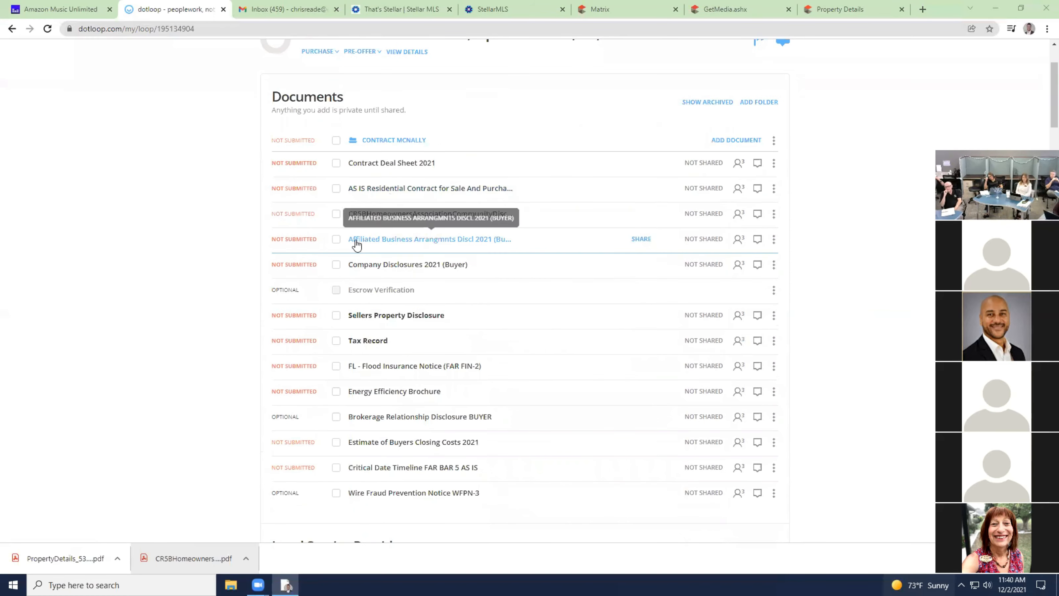
{"action": "scroll", "coordinate": [357, 245], "scroll_direction": "down", "scroll_amount": 2}
{"action": "scroll", "coordinate": [357, 245], "scroll_direction": "up", "scroll_amount": 4}
{"action": "left_click", "coordinate": [273, 68]}
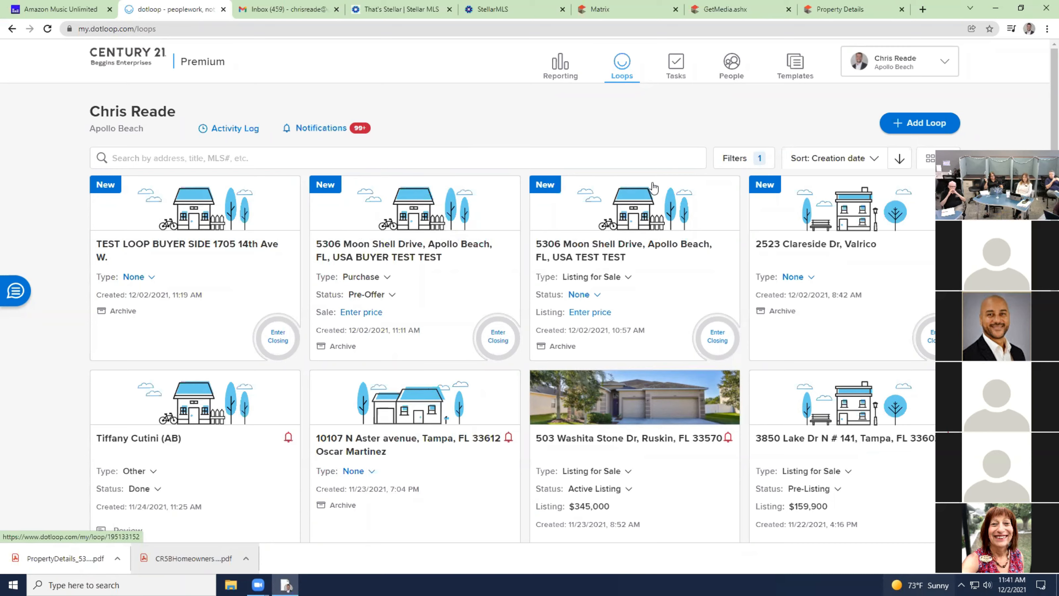
{"action": "left_click", "coordinate": [597, 248]}
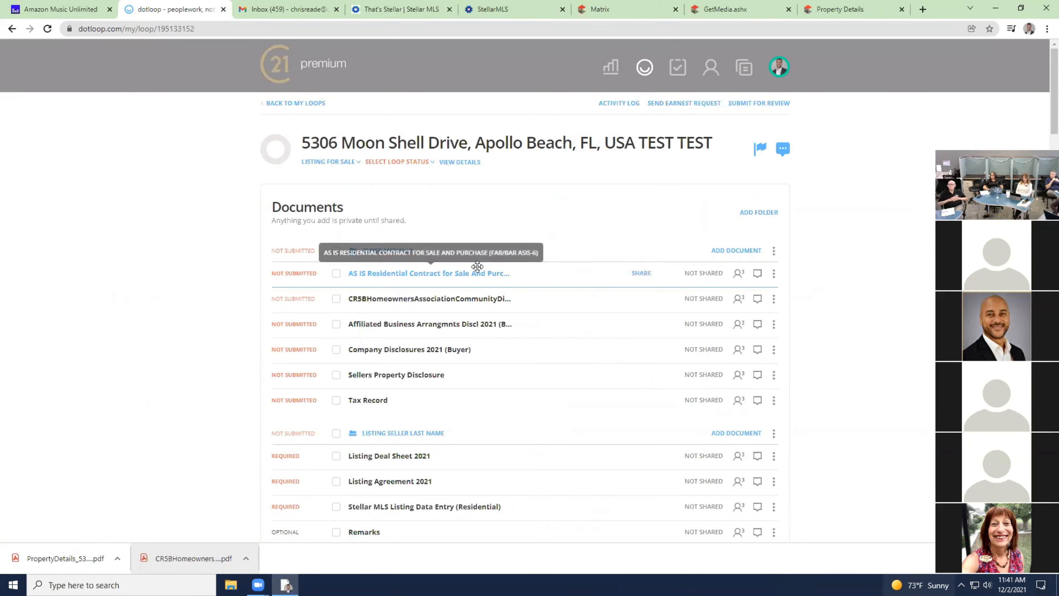
{"action": "scroll", "coordinate": [478, 266], "scroll_direction": "down", "scroll_amount": 2}
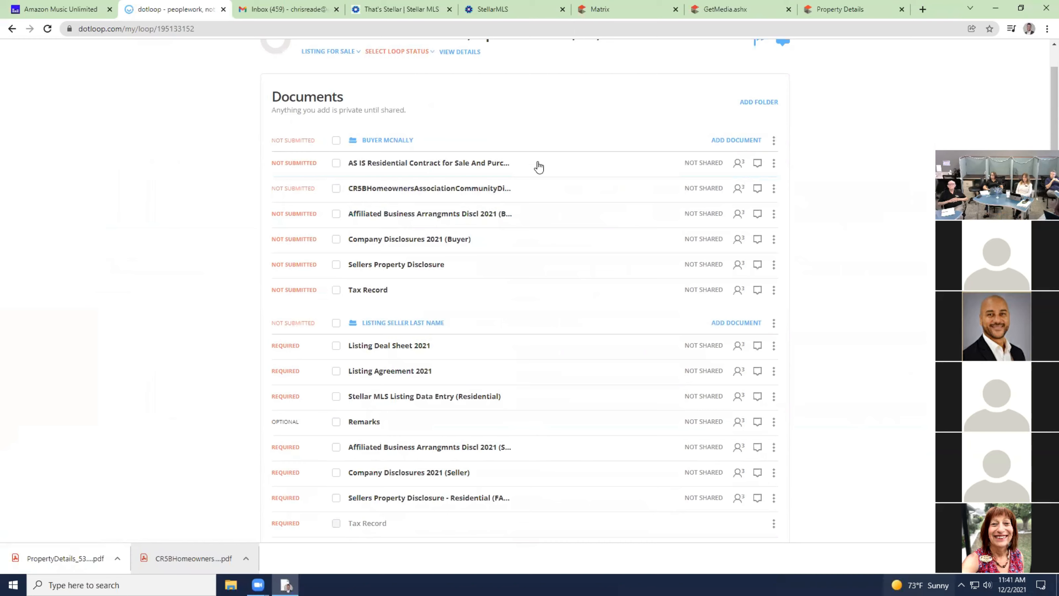
{"action": "left_click", "coordinate": [774, 140]}
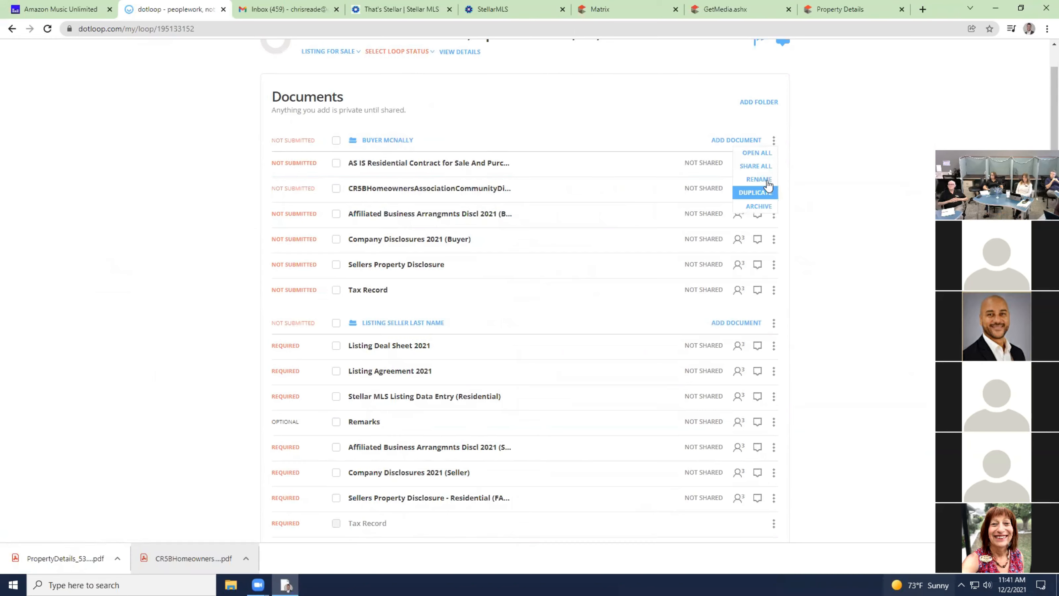
{"action": "left_click", "coordinate": [769, 207]}
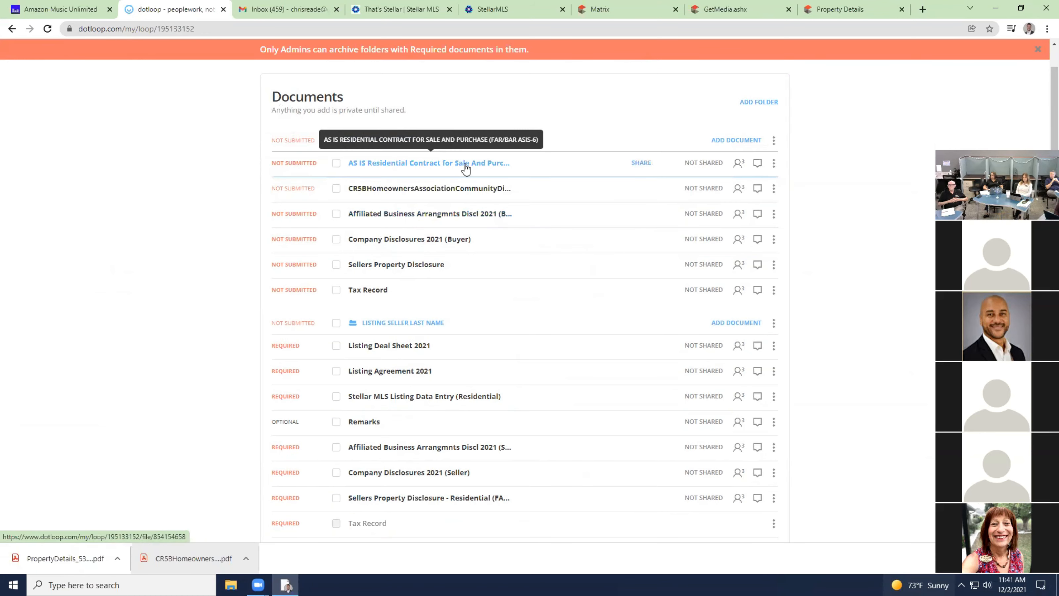
{"action": "left_click", "coordinate": [774, 141]}
{"action": "left_click", "coordinate": [759, 206]}
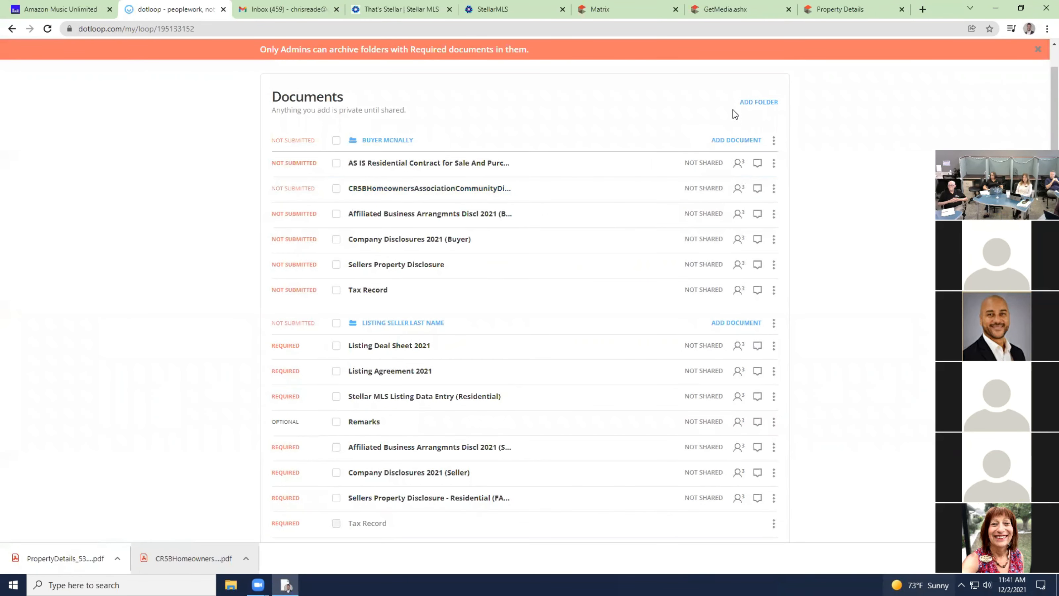
Add a folder named New Folder to the loop, leaving it empty with no templates.
{"action": "left_click", "coordinate": [759, 103]}
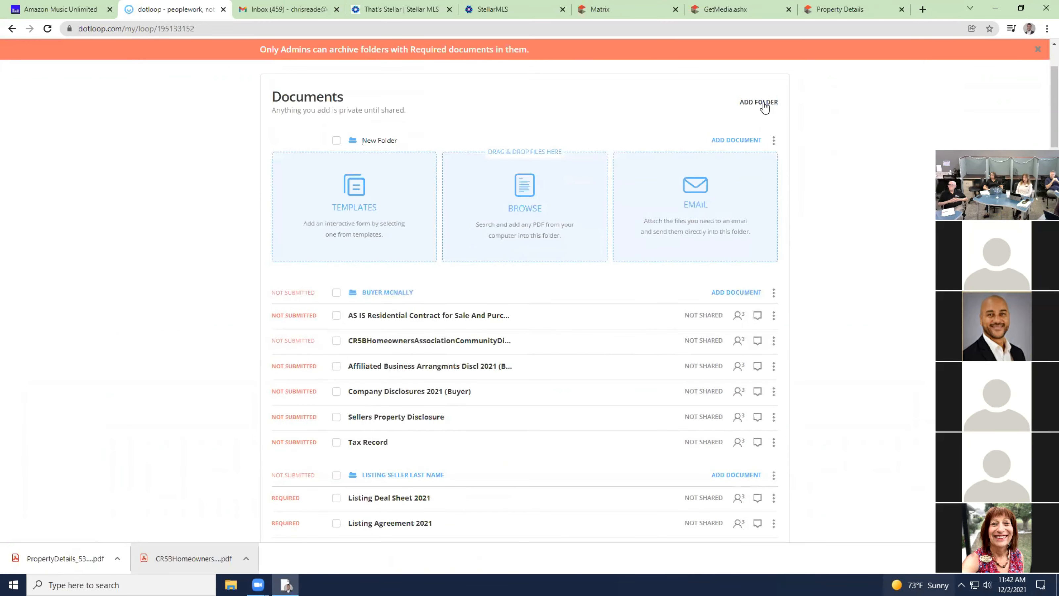
{"action": "left_click", "coordinate": [360, 198]}
{"action": "left_click", "coordinate": [359, 202]}
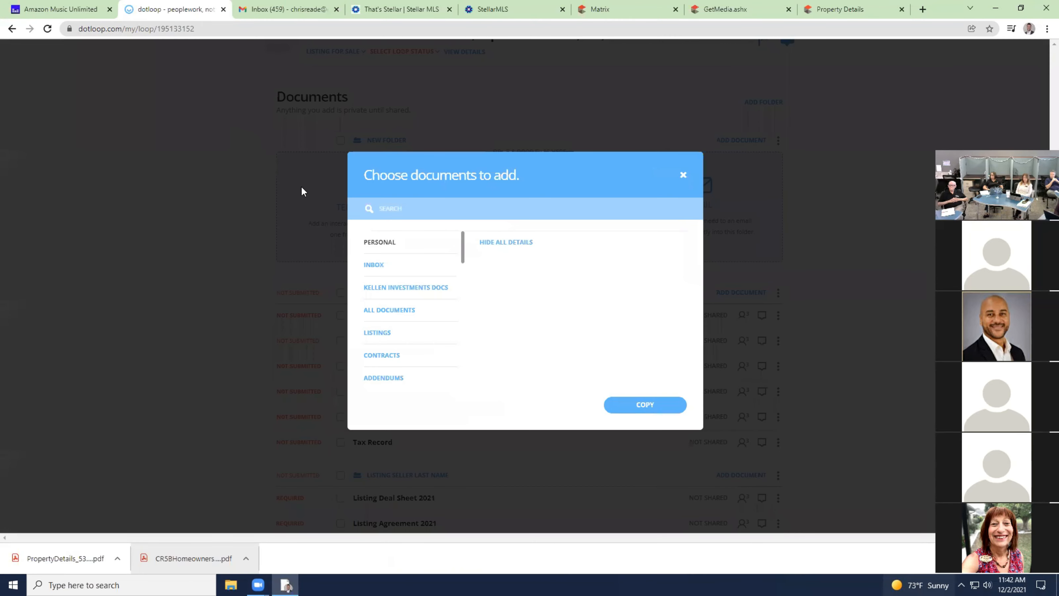
{"action": "scroll", "coordinate": [396, 348], "scroll_direction": "down", "scroll_amount": 3}
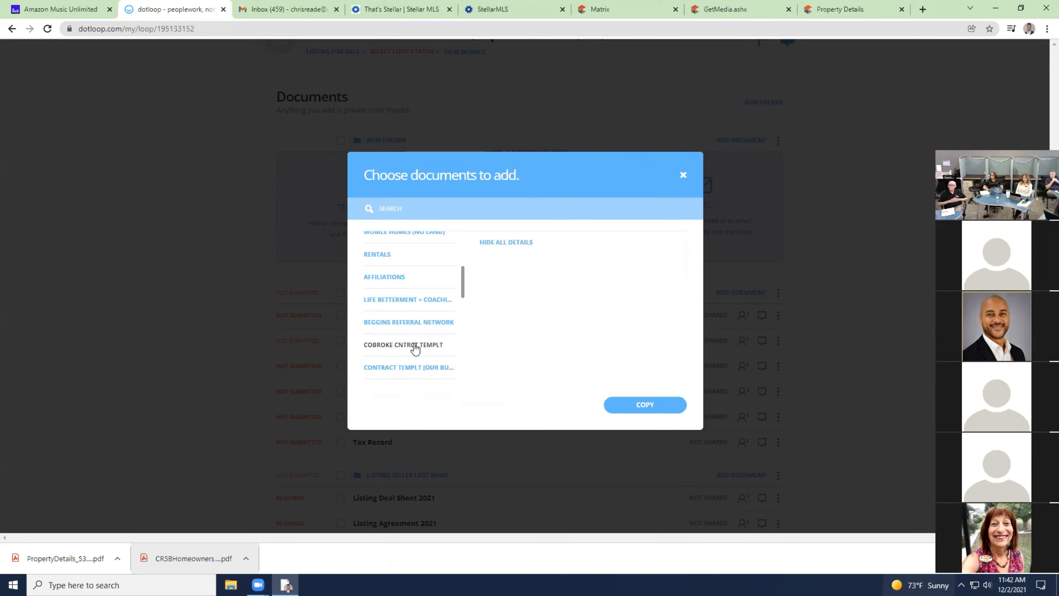
{"action": "left_click", "coordinate": [683, 175]}
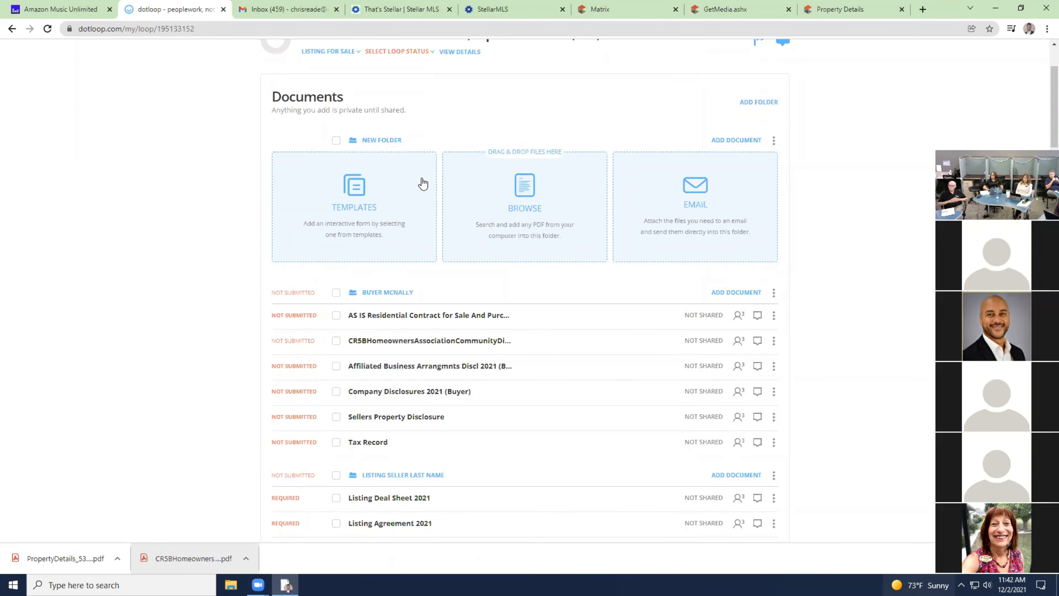
Copy all four COBROKE CNTRCT TEMPLT template documents into the BUYER MCNALLY folder.
{"action": "scroll", "coordinate": [686, 218], "scroll_direction": "down", "scroll_amount": 3}
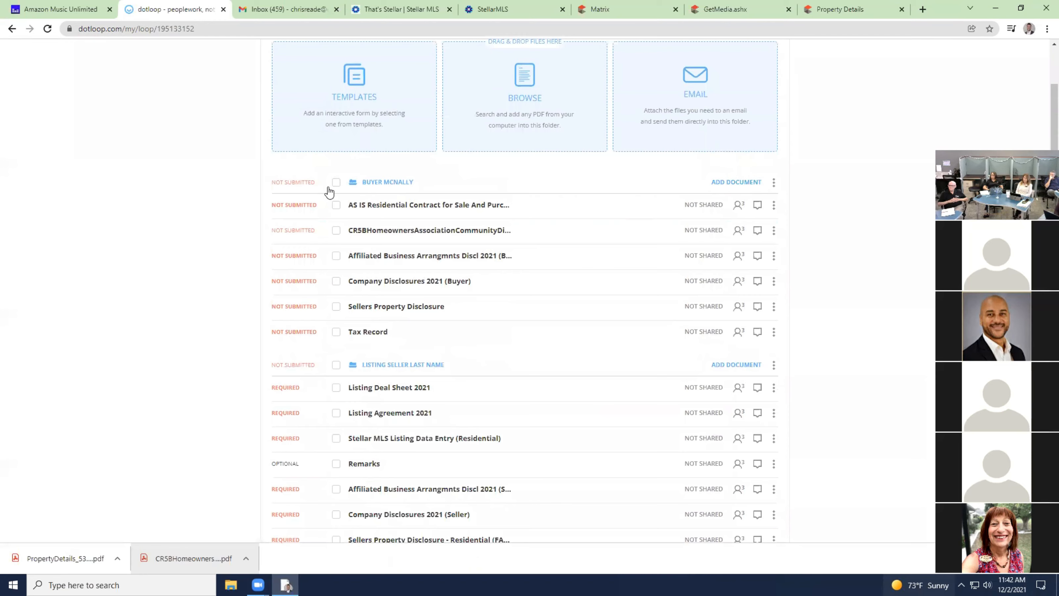
{"action": "left_click", "coordinate": [736, 182]}
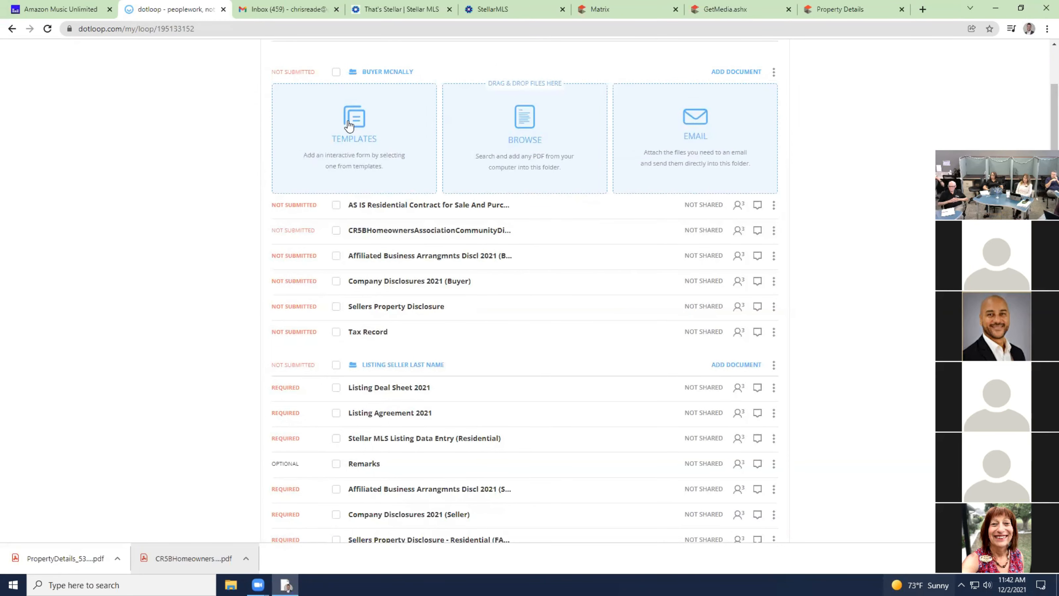
{"action": "left_click", "coordinate": [350, 135]}
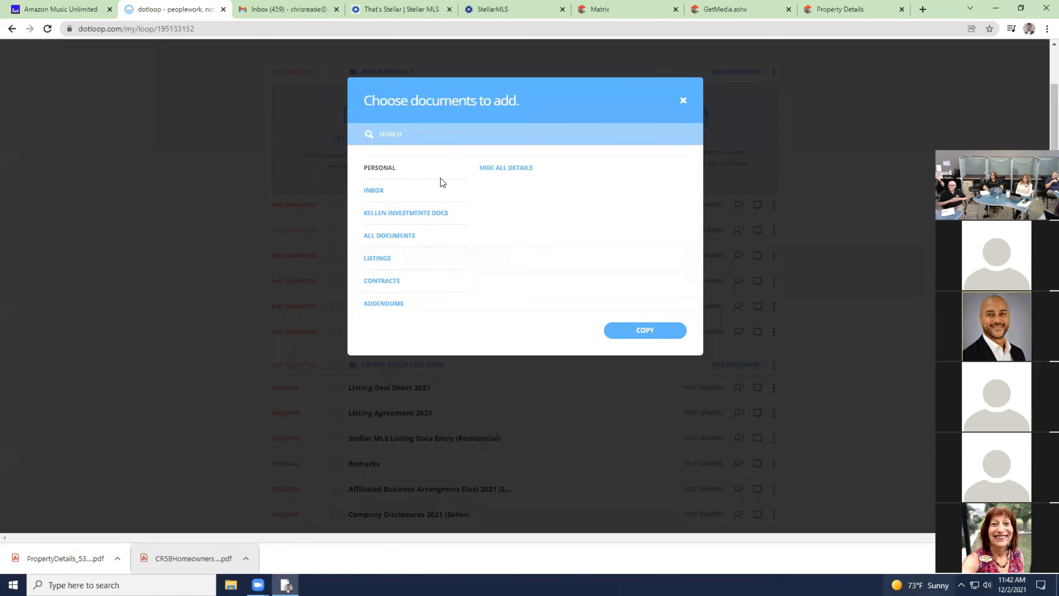
{"action": "scroll", "coordinate": [394, 280], "scroll_direction": "down", "scroll_amount": 5}
{"action": "left_click", "coordinate": [421, 345]}
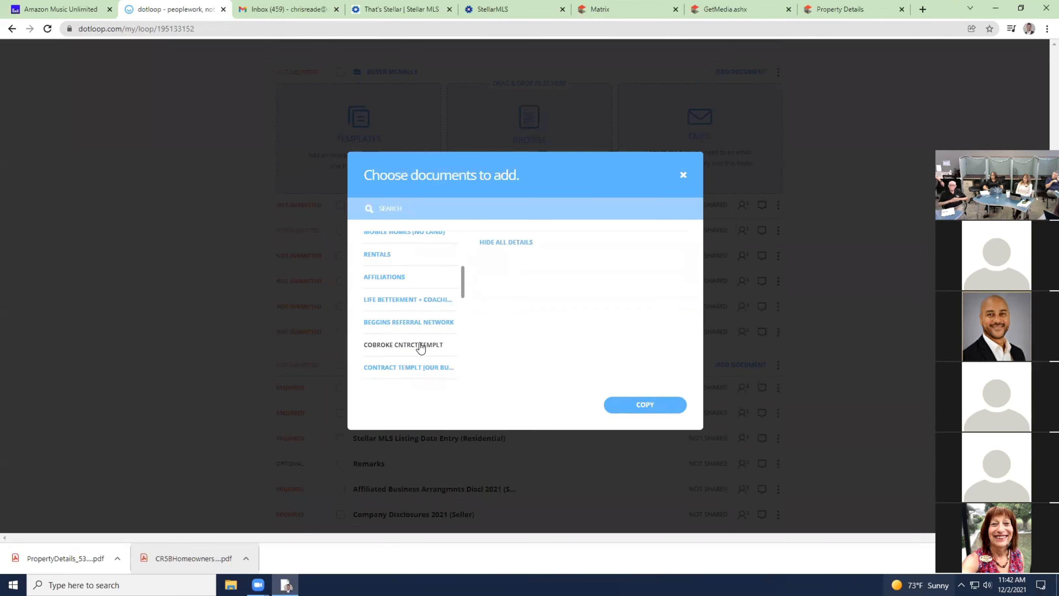
{"action": "left_click", "coordinate": [485, 242]}
{"action": "left_click", "coordinate": [662, 402]}
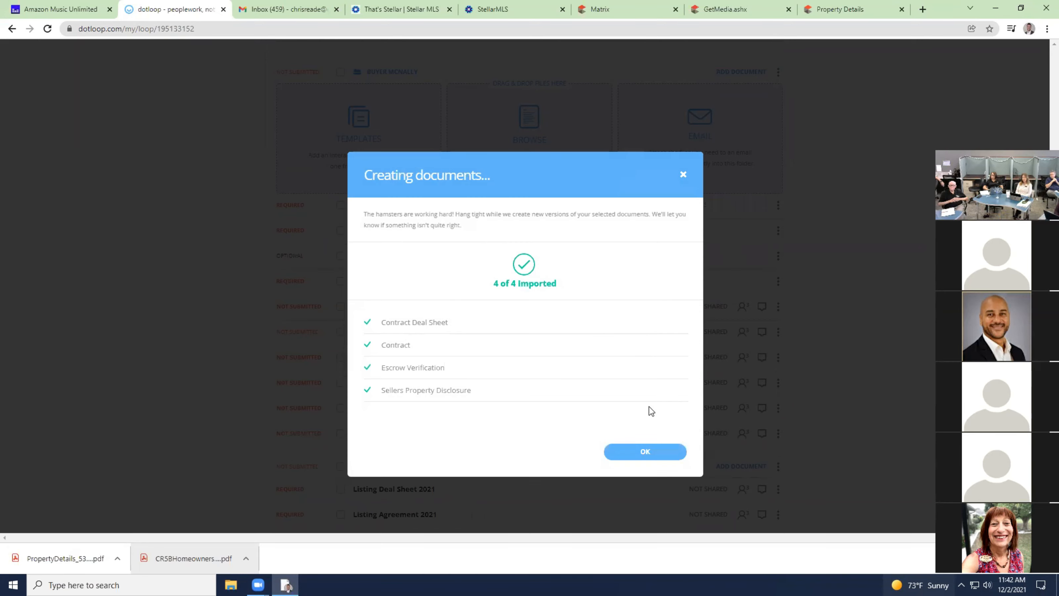
{"action": "left_click", "coordinate": [655, 453]}
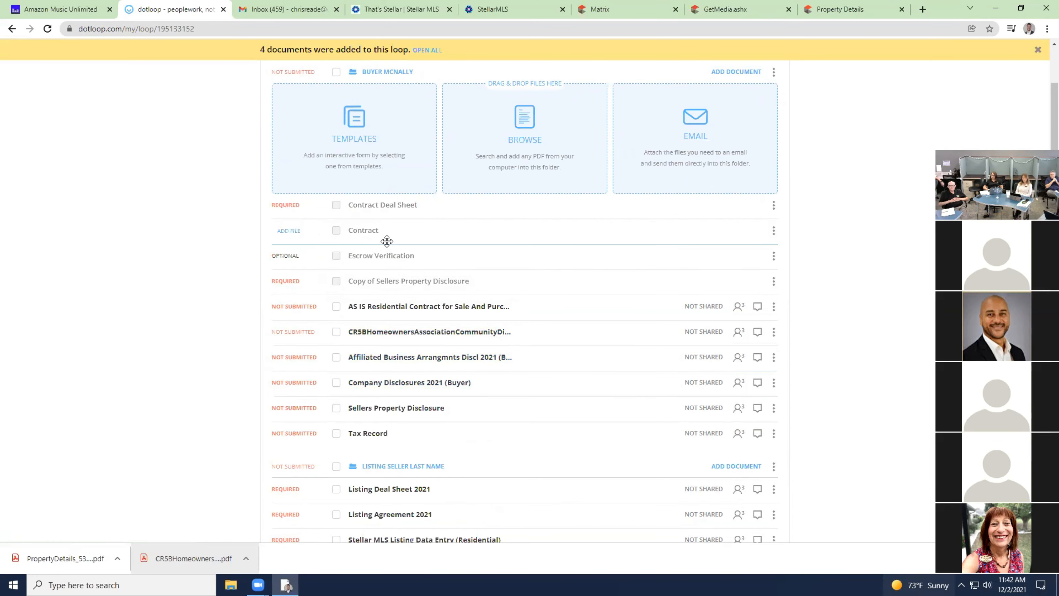
Drag the AS IS contract onto the Contract placeholder and Sellers Property Disclosure onto its copy placeholder.
{"action": "left_click_drag", "start_coordinate": [551, 305], "coordinate": [551, 247]}
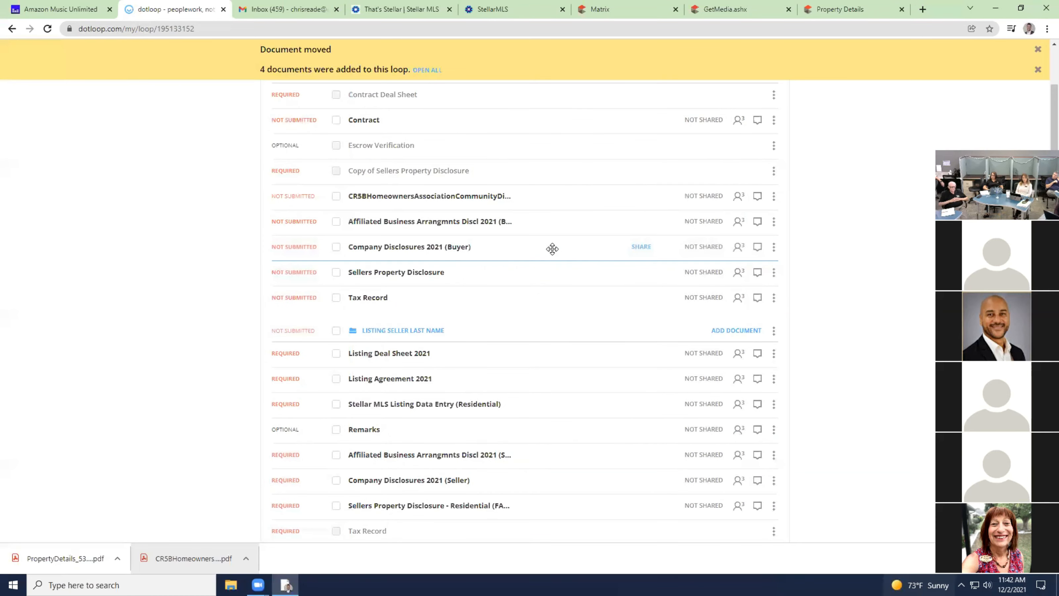
{"action": "scroll", "coordinate": [553, 248], "scroll_direction": "up", "scroll_amount": 2}
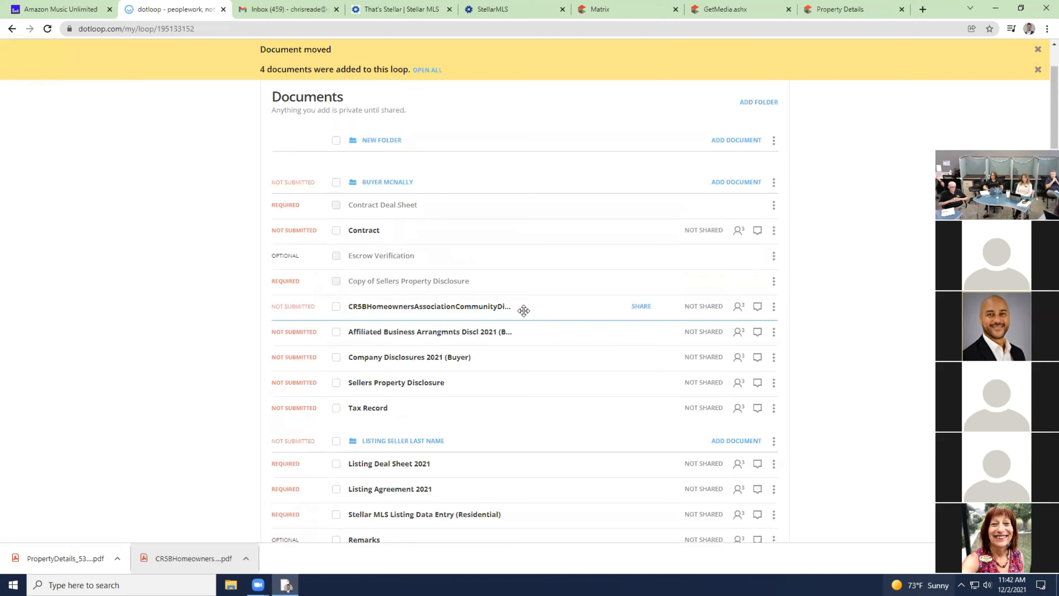
{"action": "left_click_drag", "start_coordinate": [473, 384], "coordinate": [494, 288]}
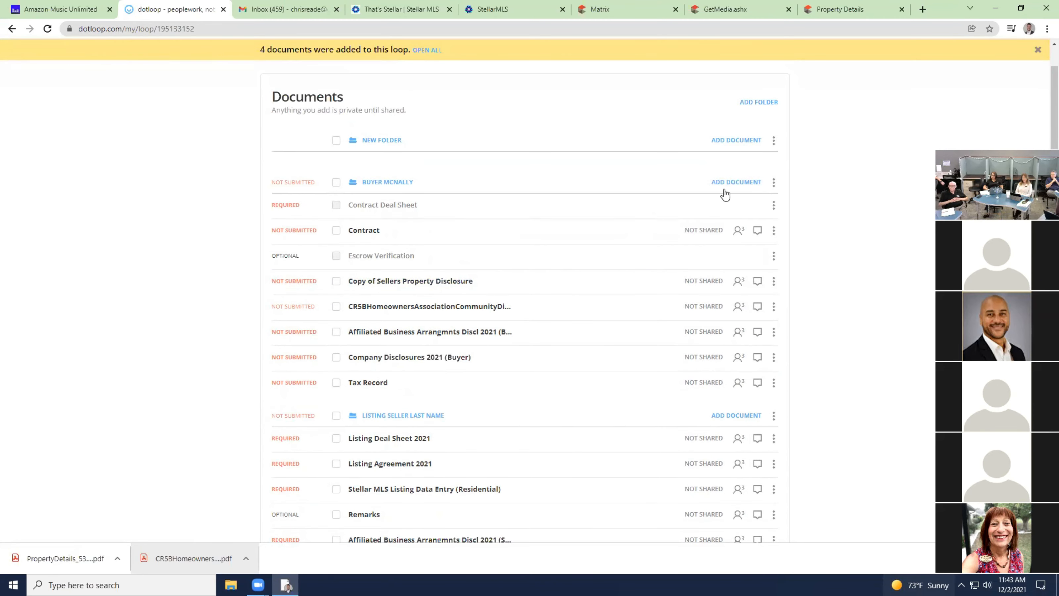
Copy Contract Deal Sheet 2021 from the templates into the folder and drop it onto its placeholder.
{"action": "left_click", "coordinate": [734, 182]}
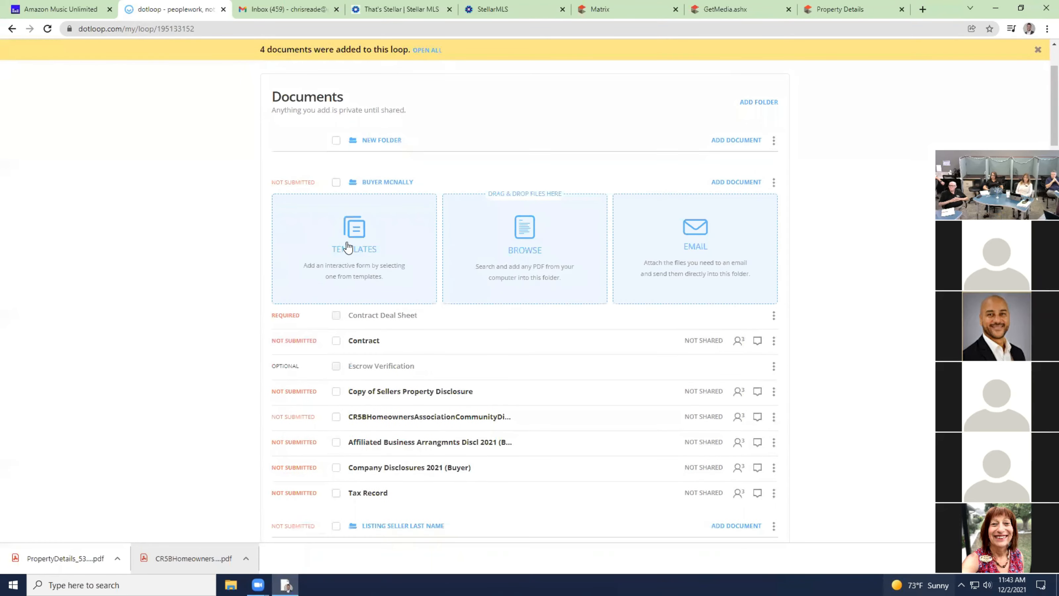
{"action": "left_click", "coordinate": [396, 232]}
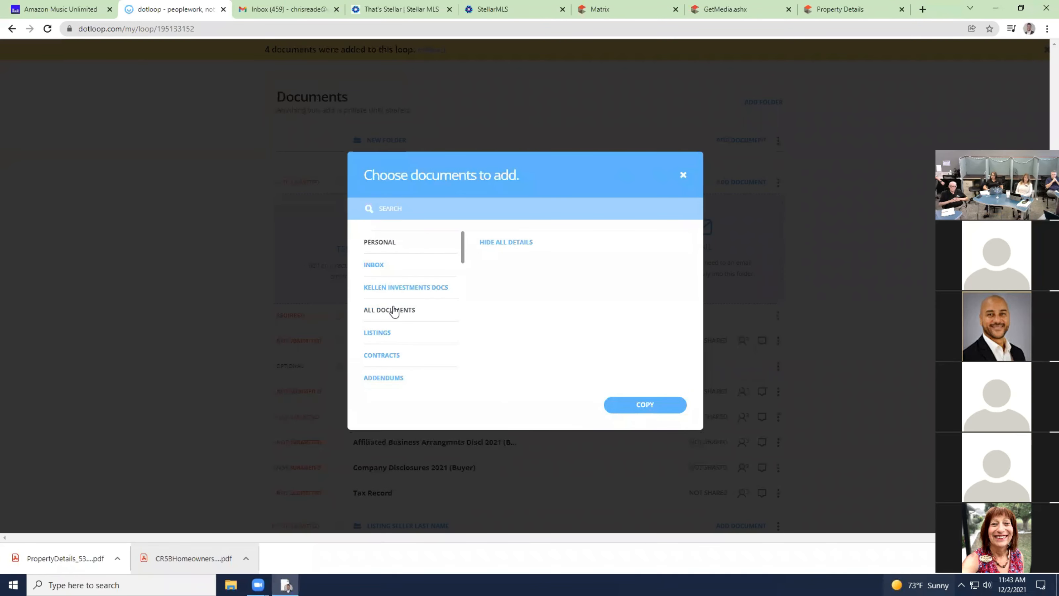
{"action": "left_click", "coordinate": [392, 310]}
{"action": "left_click", "coordinate": [445, 208]}
{"action": "type", "text": "co"}
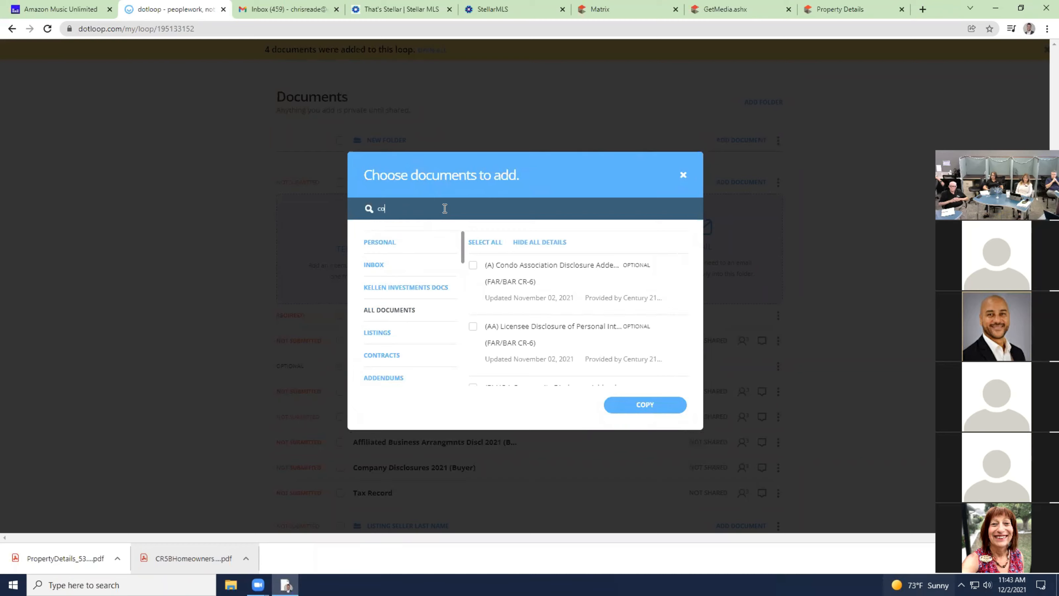
{"action": "type", "text": "ntre"}
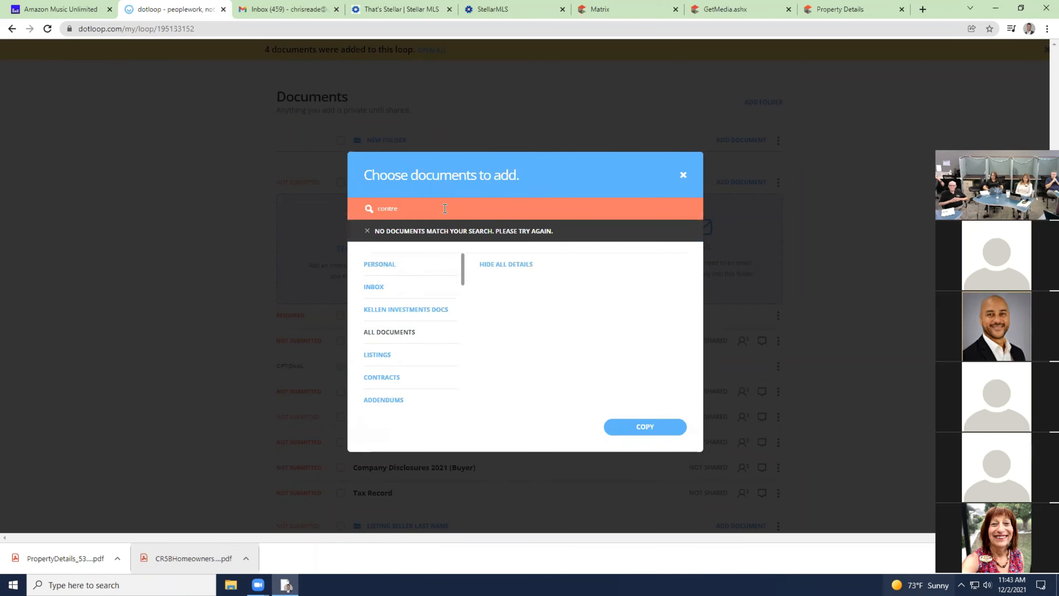
{"action": "key", "text": "BackSpace"}
{"action": "type", "text": "act "}
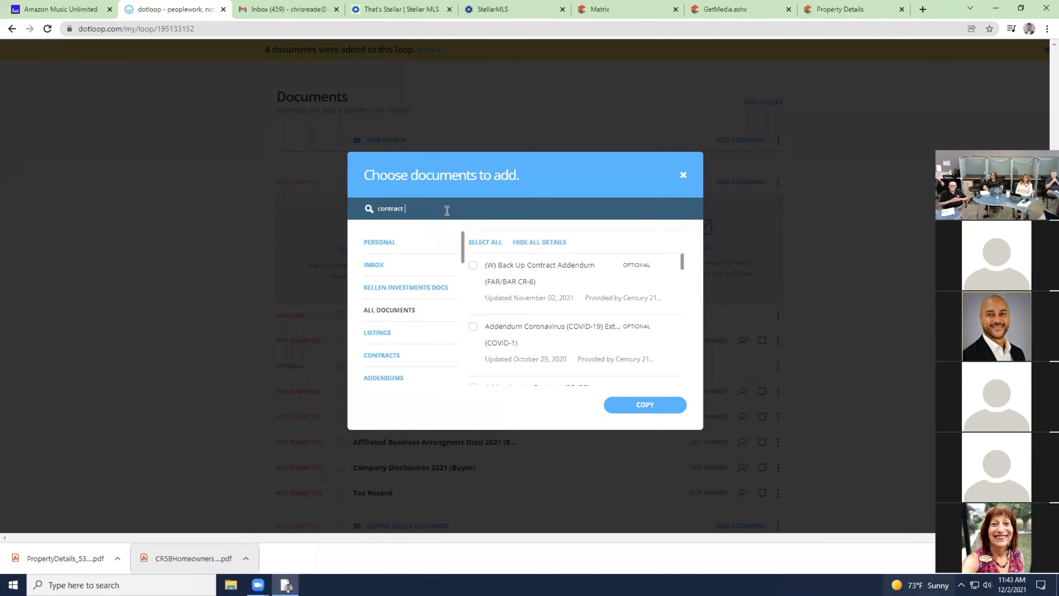
{"action": "type", "text": "deal"}
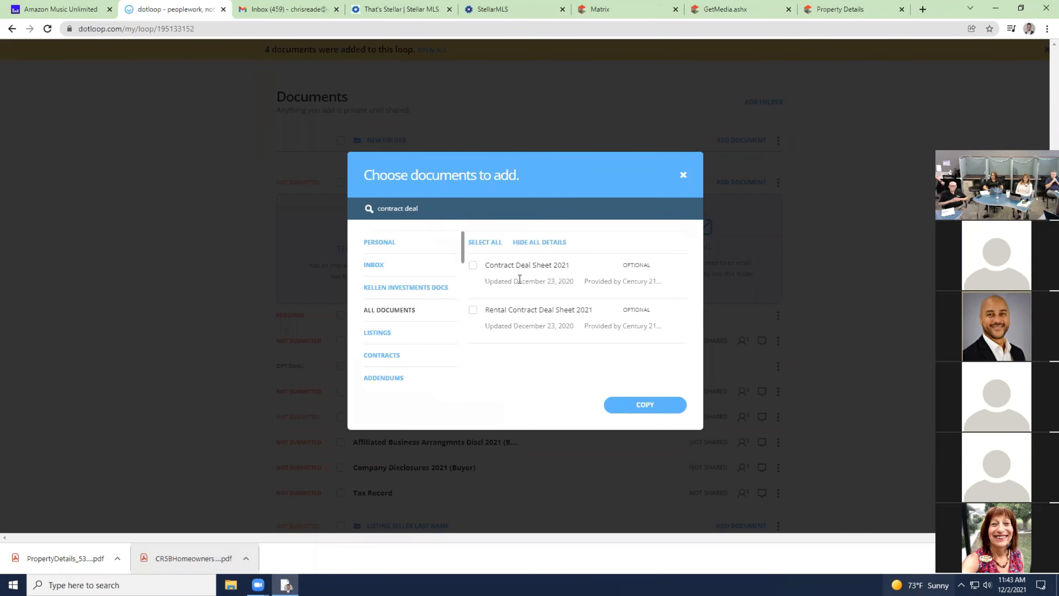
{"action": "left_click", "coordinate": [473, 265]}
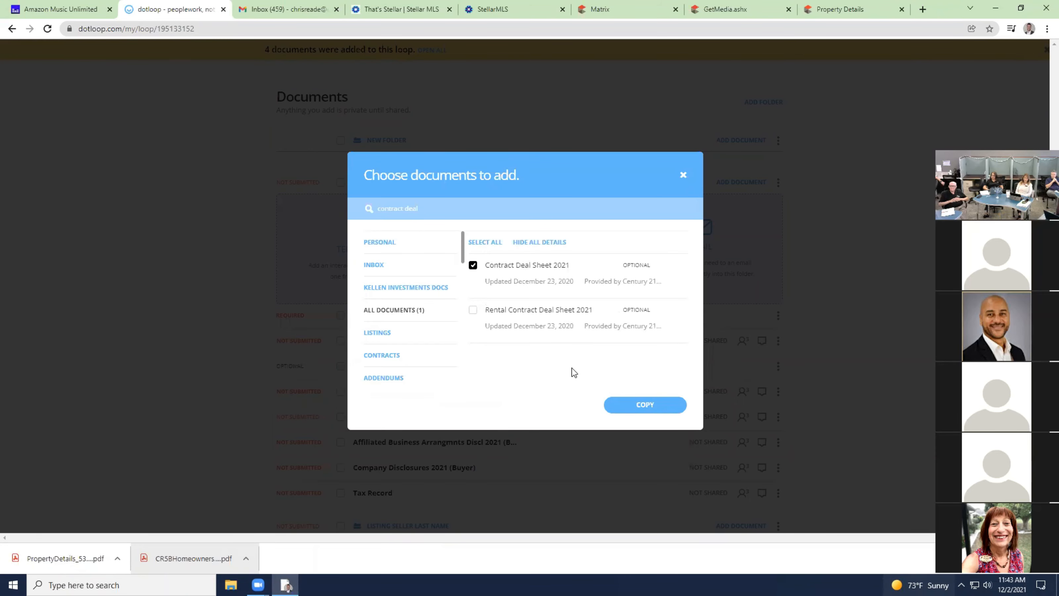
{"action": "left_click", "coordinate": [667, 405]}
{"action": "left_click", "coordinate": [671, 453]}
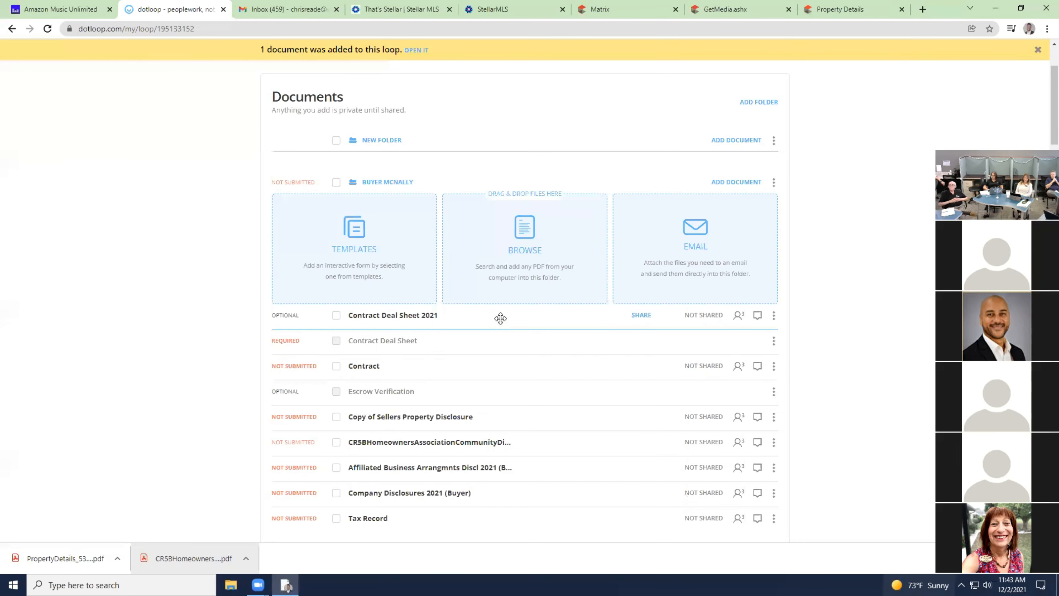
{"action": "left_click_drag", "start_coordinate": [500, 316], "coordinate": [503, 339]}
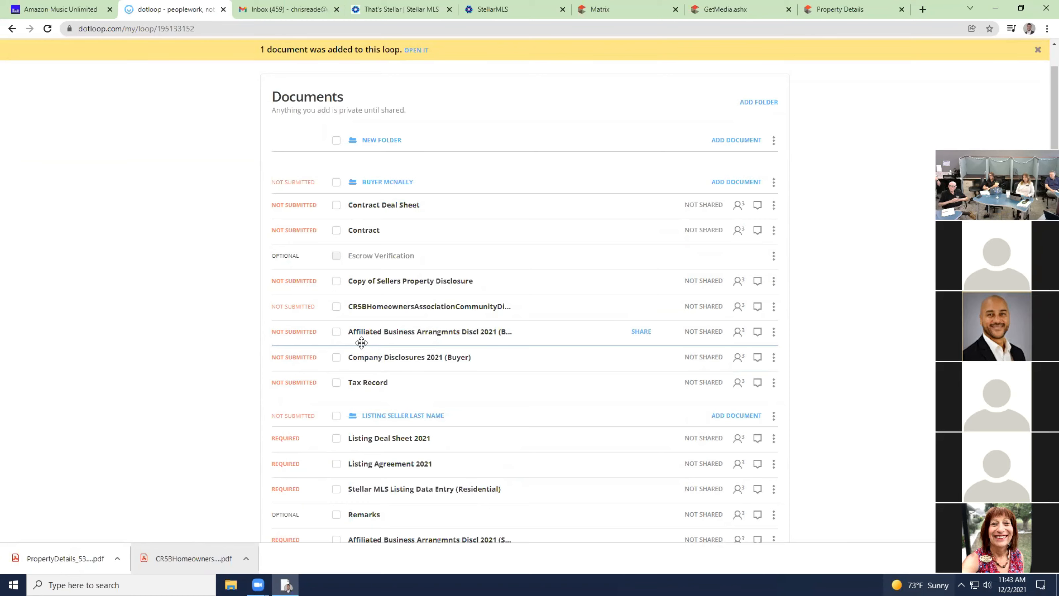
{"action": "left_click", "coordinate": [730, 141]}
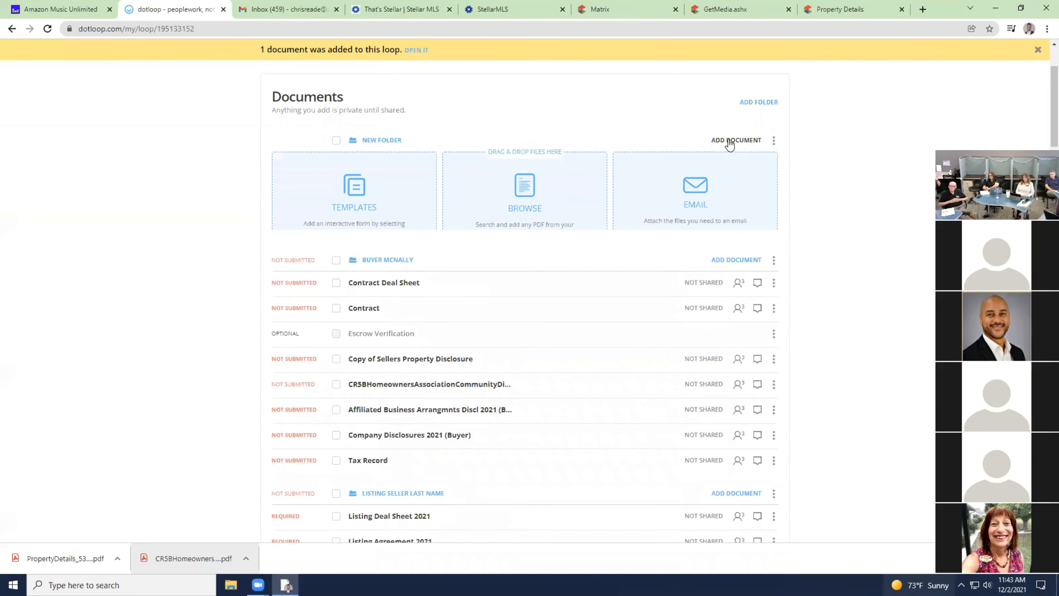
{"action": "left_click", "coordinate": [351, 192]}
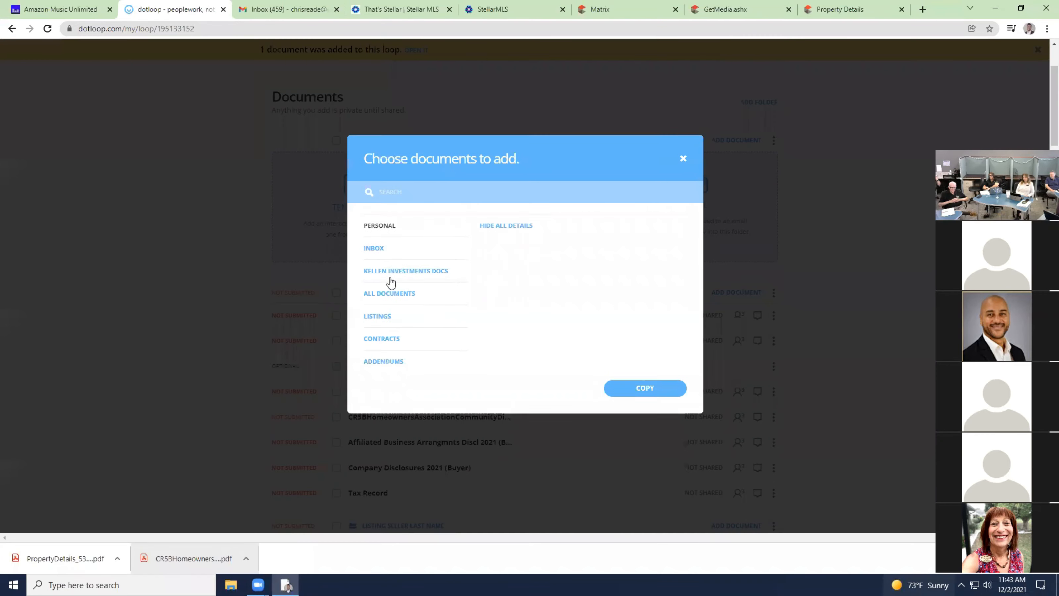
{"action": "scroll", "coordinate": [392, 288], "scroll_direction": "down", "scroll_amount": 3}
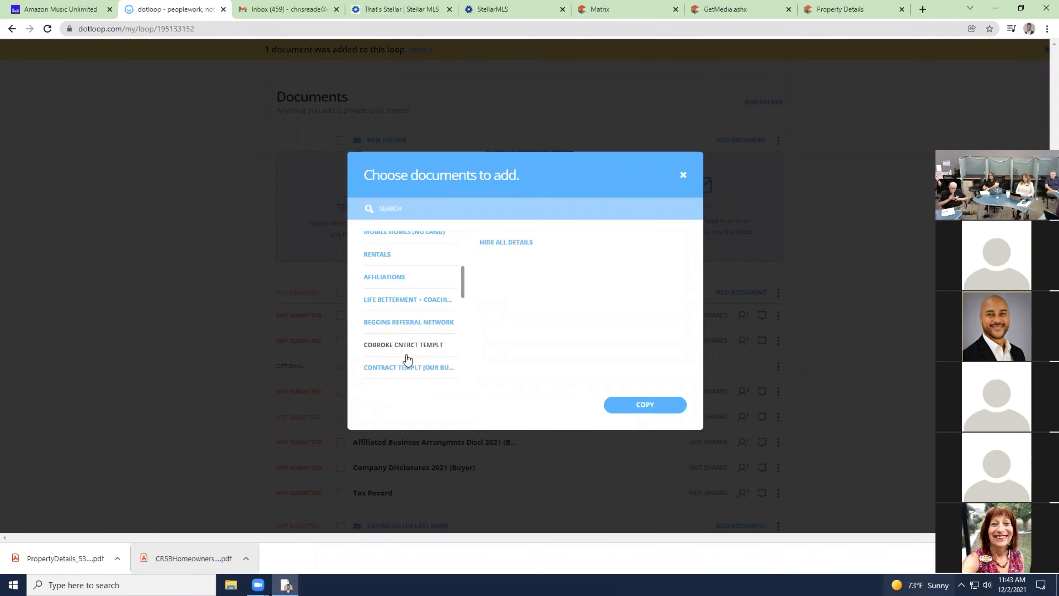
{"action": "left_click", "coordinate": [426, 370]}
{"action": "left_click", "coordinate": [486, 241]}
{"action": "left_click", "coordinate": [647, 405]}
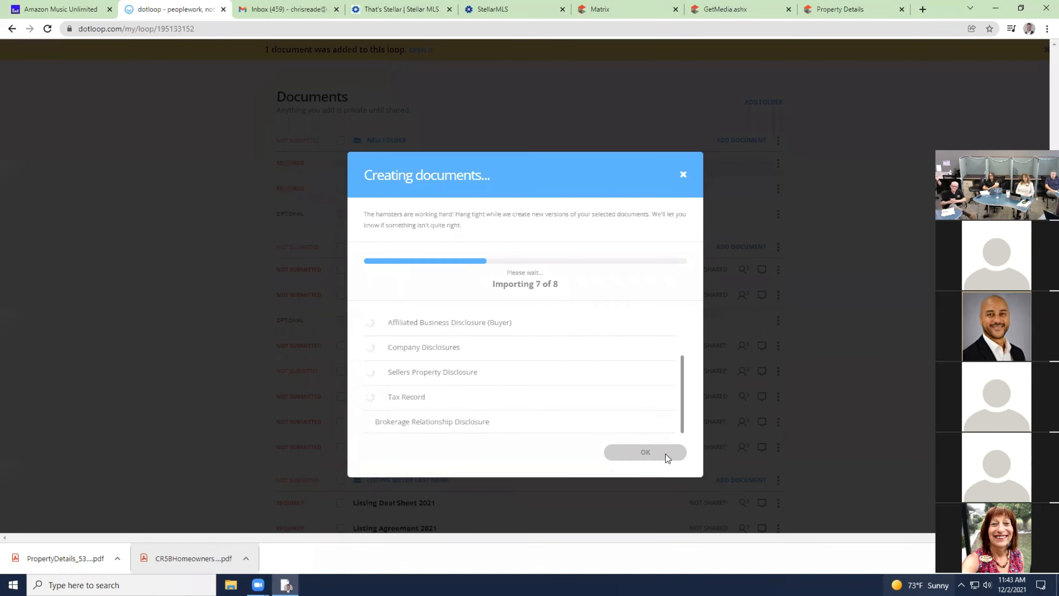
{"action": "left_click", "coordinate": [663, 457]}
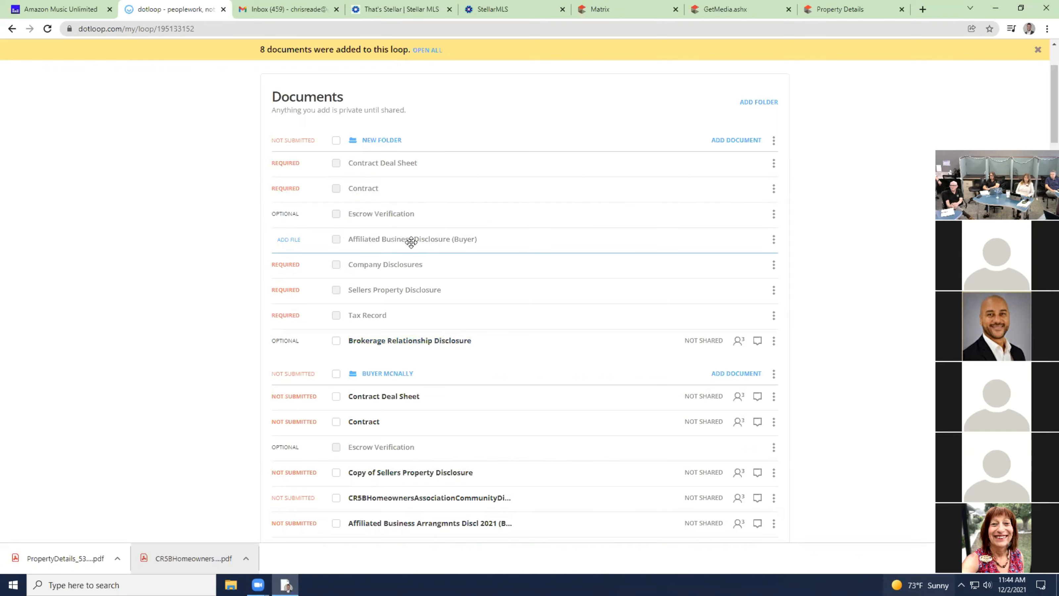
Search the templates for New Folder and pick the AS IS residential contract and an Affiliated Business disclosure.
{"action": "left_click", "coordinate": [747, 141]}
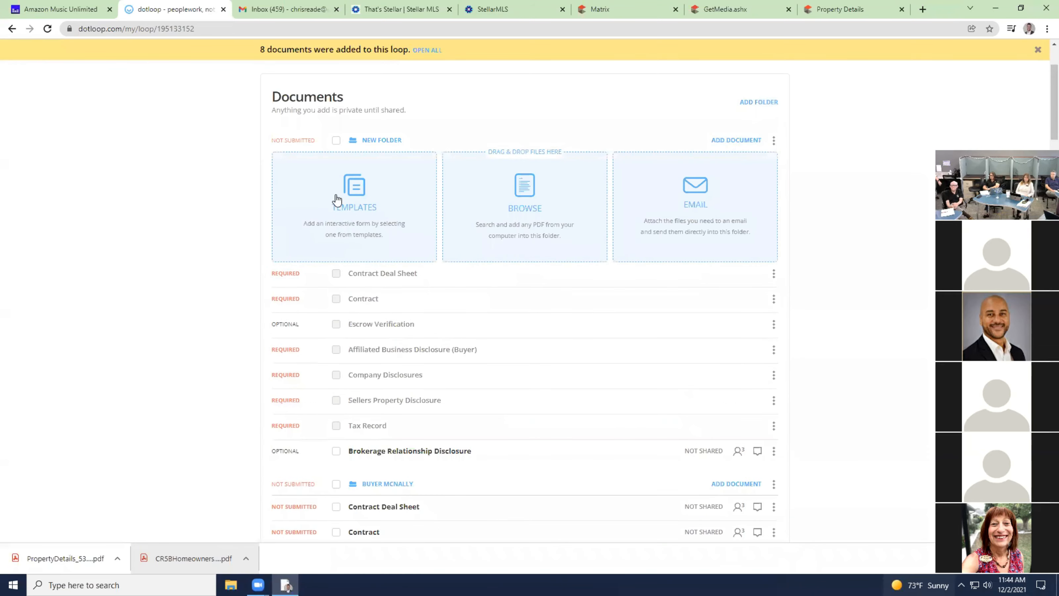
{"action": "left_click", "coordinate": [357, 191]}
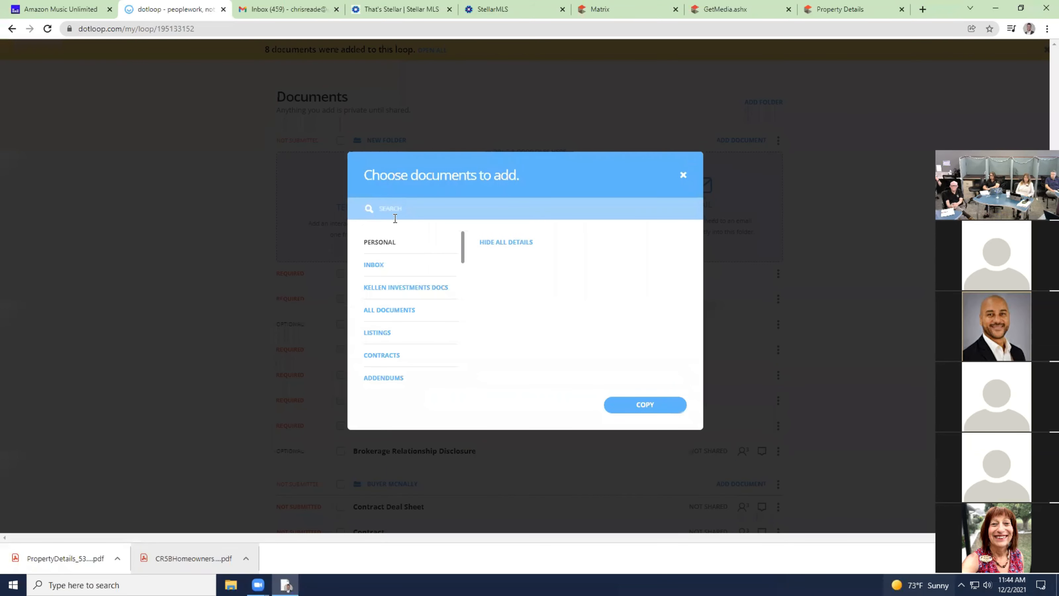
{"action": "left_click", "coordinate": [399, 314]}
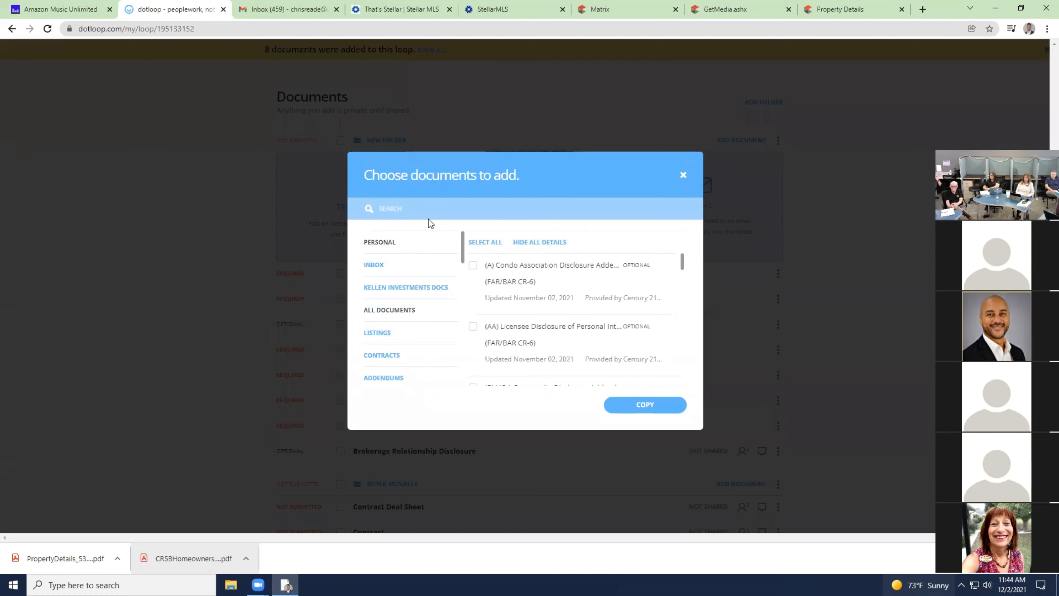
{"action": "left_click", "coordinate": [432, 211]}
{"action": "type", "text": "as is"}
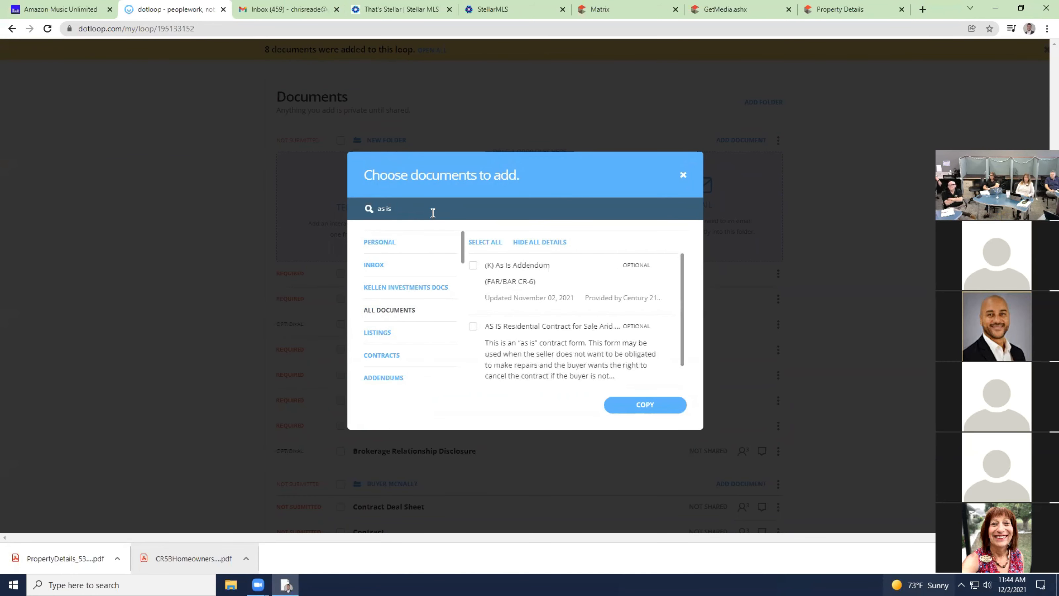
{"action": "left_click", "coordinate": [472, 327]}
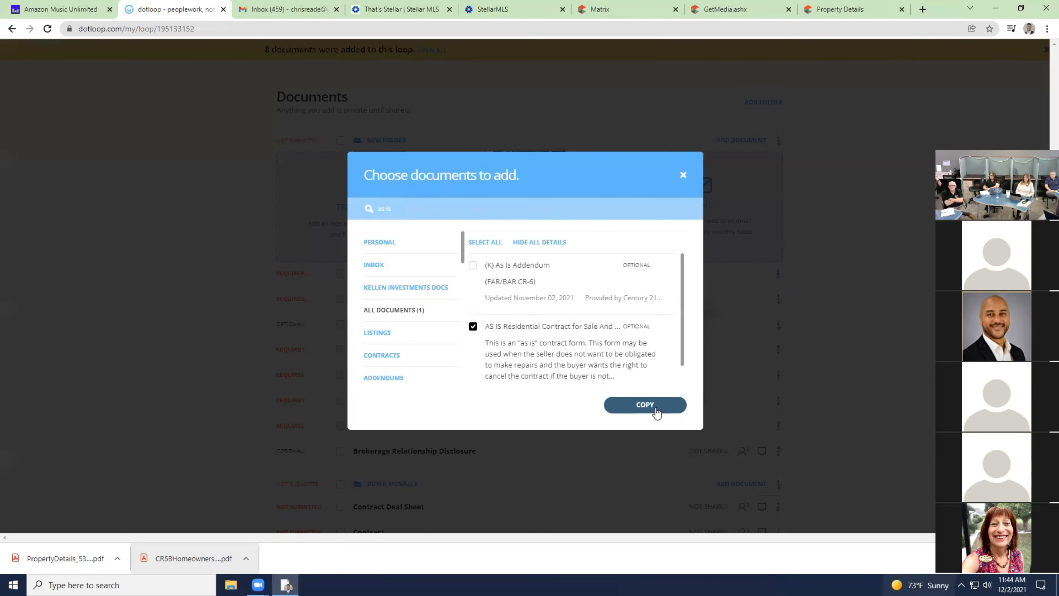
{"action": "left_click", "coordinate": [432, 206]}
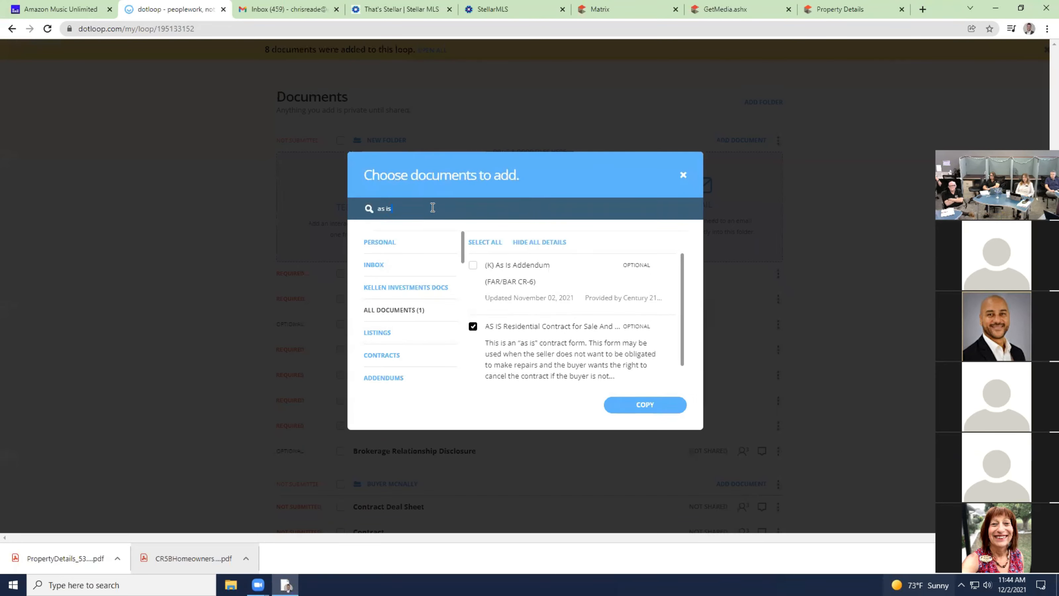
{"action": "type", "text": "ffili"}
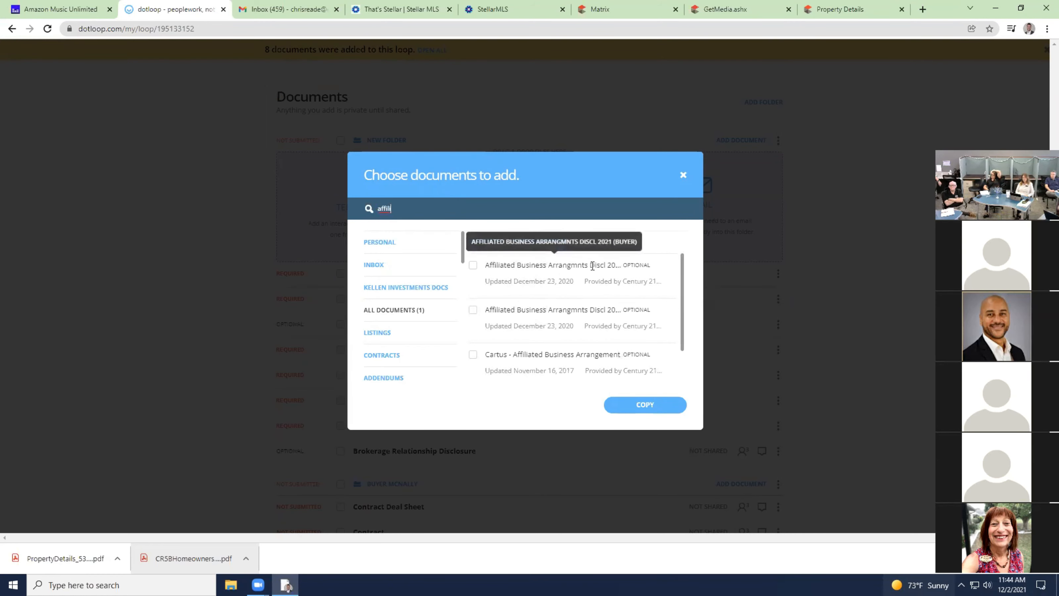
{"action": "left_click", "coordinate": [473, 266]}
Also pick Company Disclosures 2021 (Buyer) and the Energy Efficiency Brochure, then copy all four into New Folder.
{"action": "left_click", "coordinate": [430, 203]}
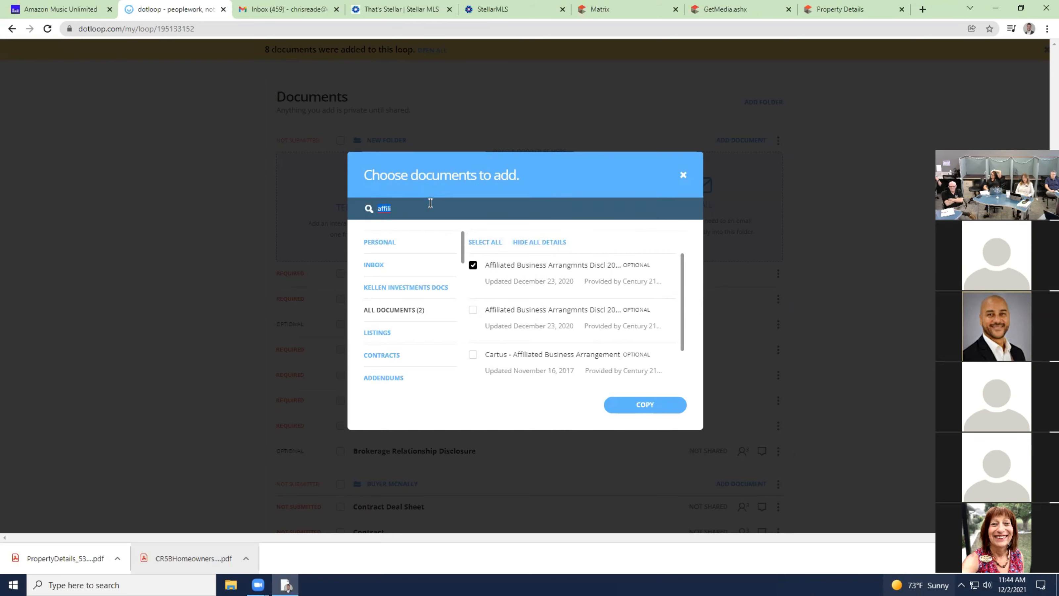
{"action": "type", "text": "ho"}
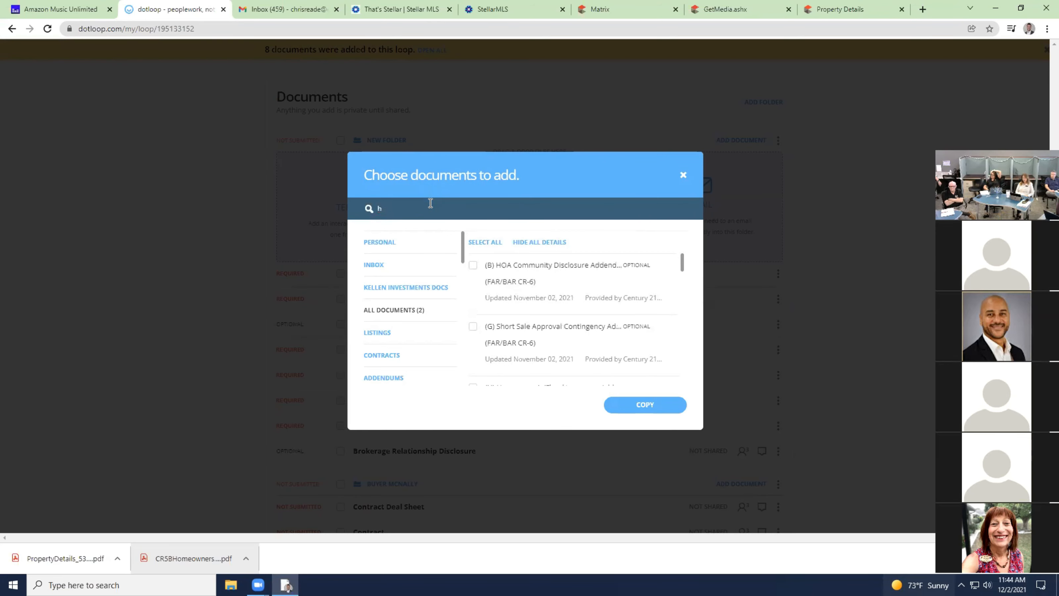
{"action": "key", "text": "BackSpace"}
{"action": "type", "text": "company"}
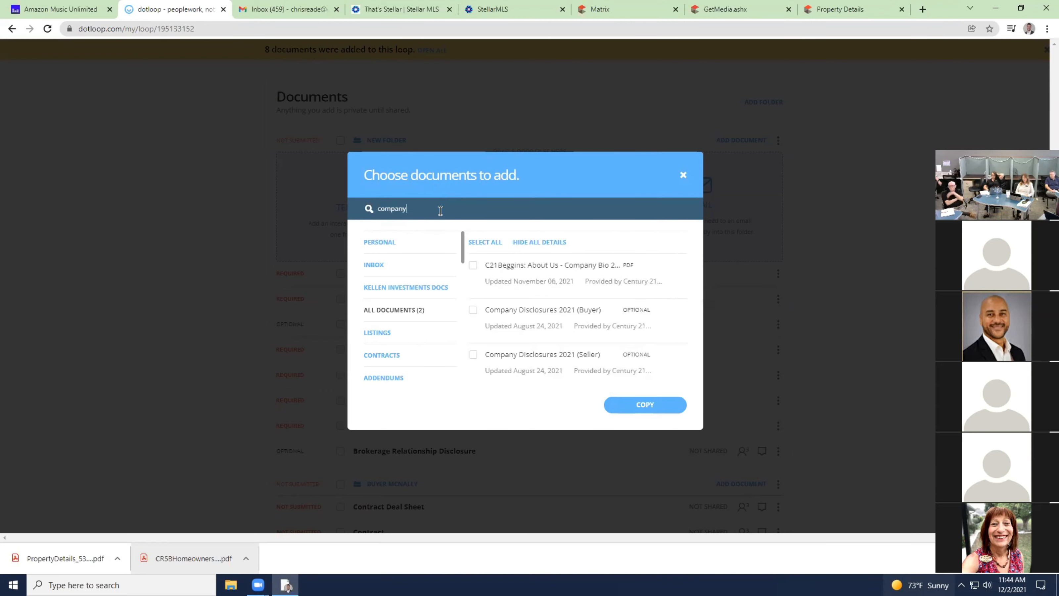
{"action": "left_click", "coordinate": [473, 311]}
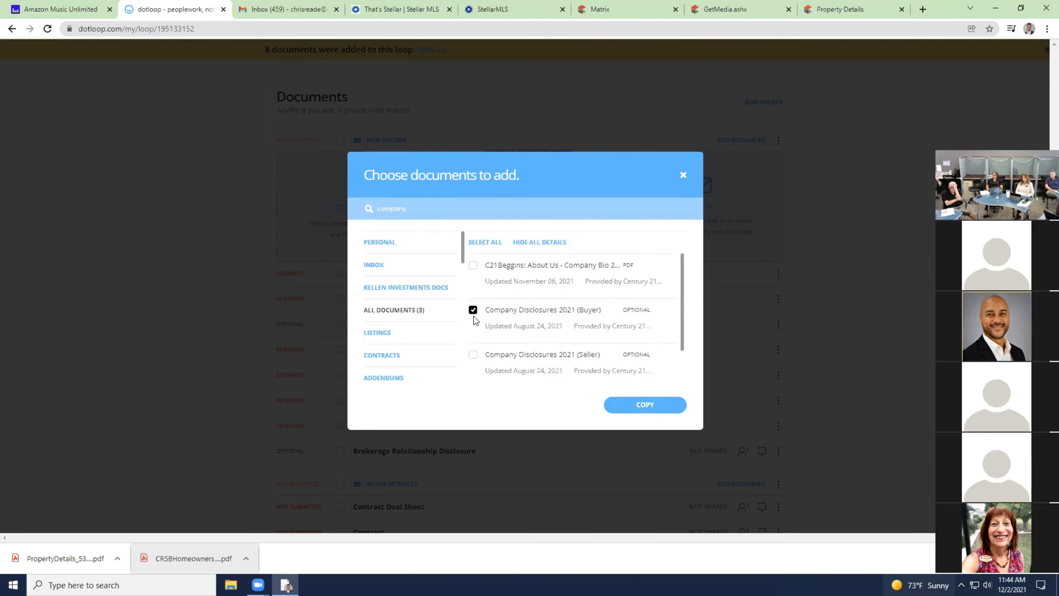
{"action": "left_click", "coordinate": [415, 214]}
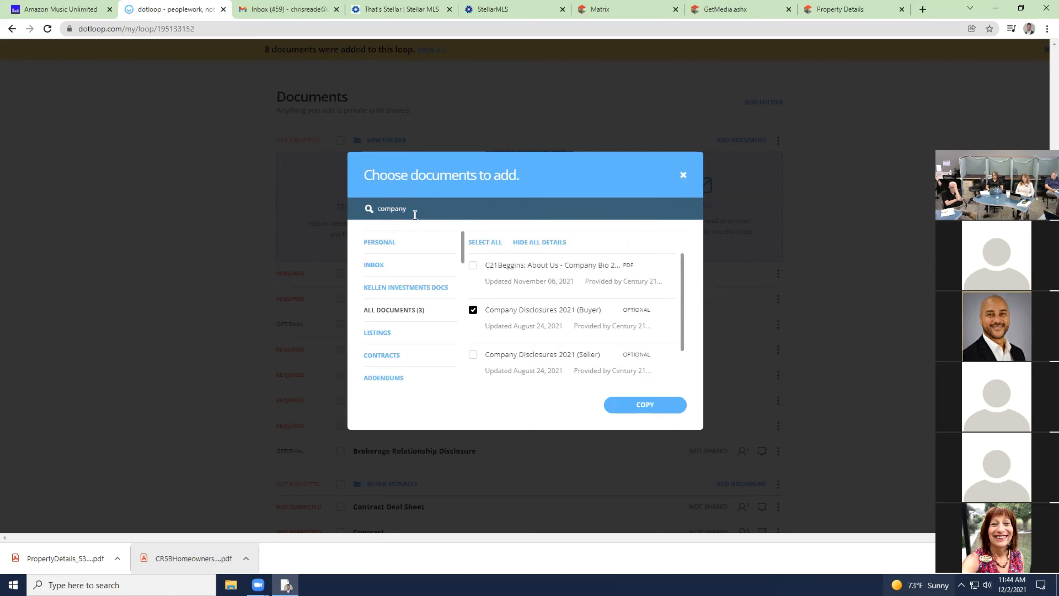
{"action": "left_click", "coordinate": [523, 164]}
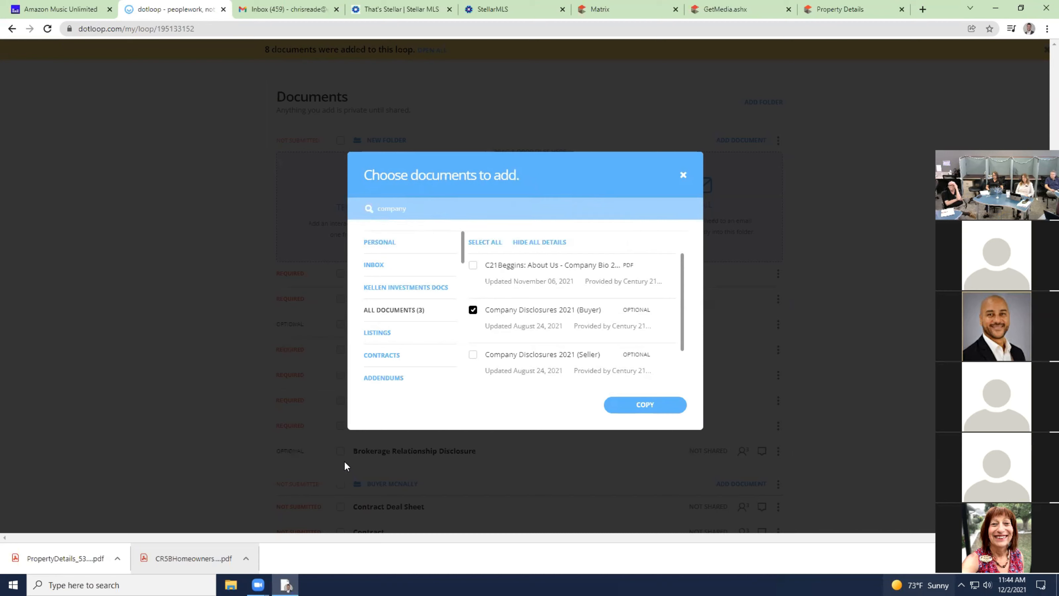
{"action": "left_click", "coordinate": [477, 207]}
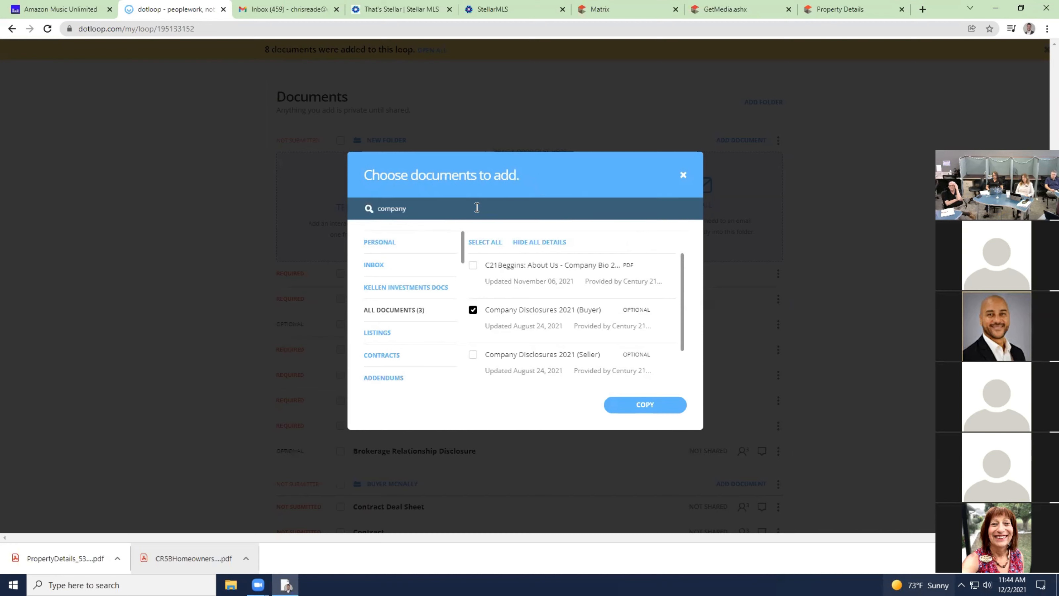
{"action": "type", "text": "energy"}
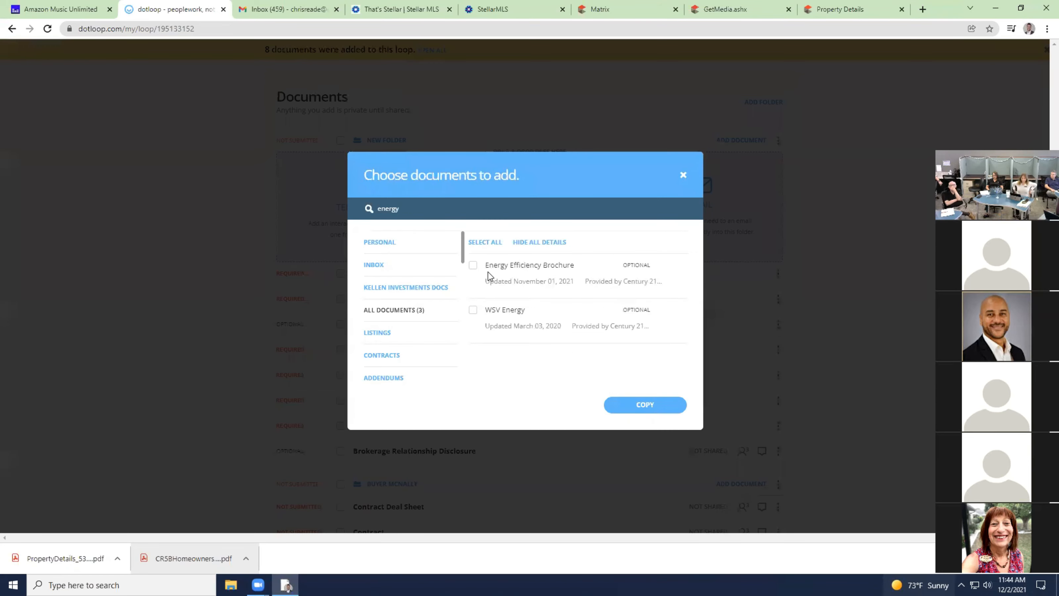
{"action": "left_click", "coordinate": [473, 265]}
{"action": "left_click", "coordinate": [677, 413]}
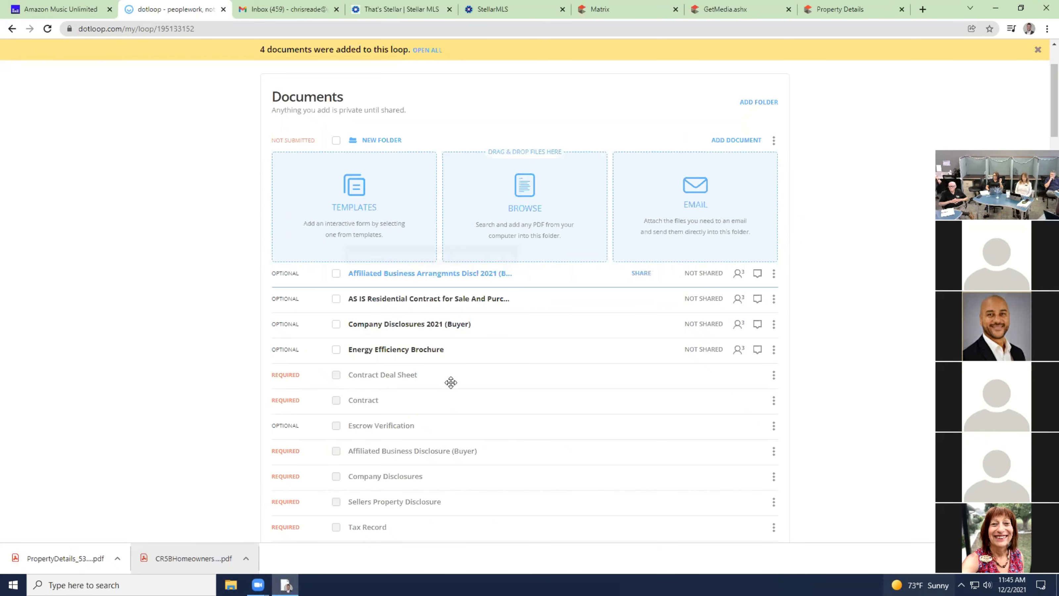
Drag Company Disclosures 2021 (Buyer), the AS IS contract and the Affiliated Business form onto their matching placeholders.
{"action": "scroll", "coordinate": [452, 382], "scroll_direction": "down", "scroll_amount": 2}
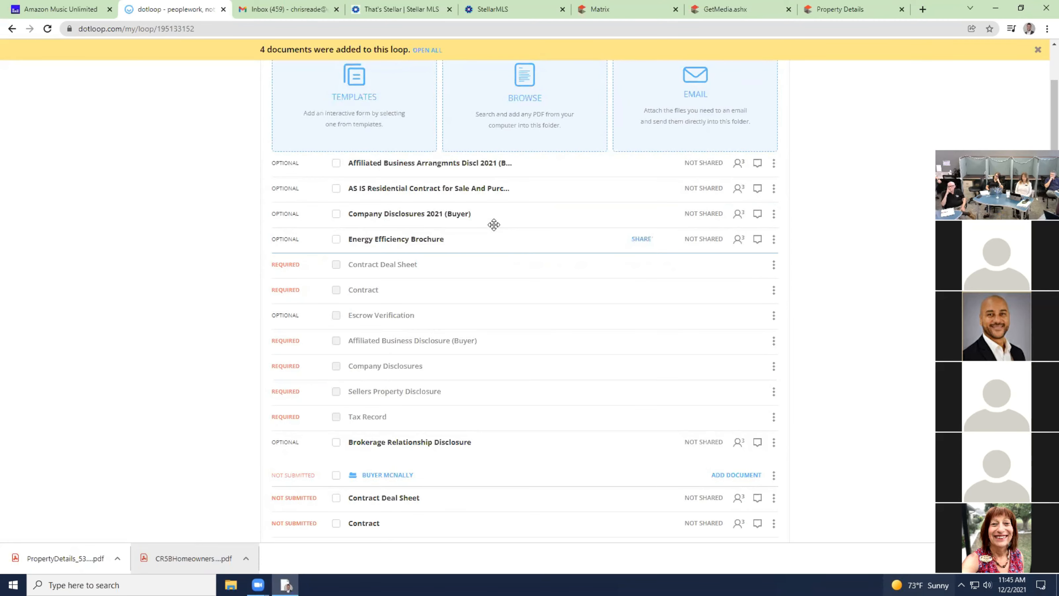
{"action": "left_click_drag", "start_coordinate": [494, 225], "coordinate": [508, 363]}
{"action": "scroll", "coordinate": [497, 205], "scroll_direction": "up", "scroll_amount": 3}
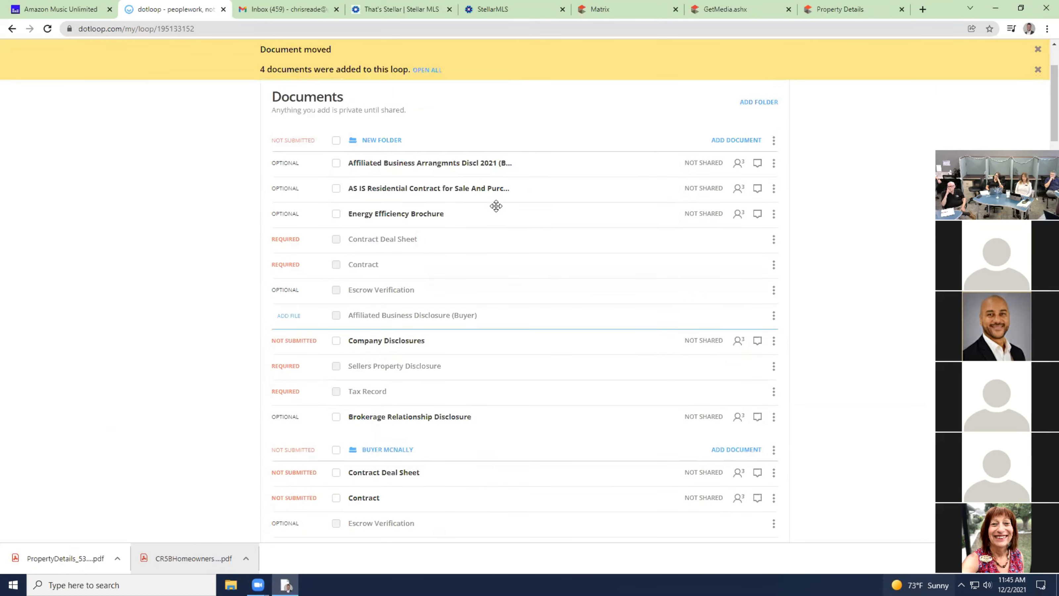
{"action": "left_click_drag", "start_coordinate": [545, 188], "coordinate": [545, 260]}
{"action": "left_click_drag", "start_coordinate": [553, 163], "coordinate": [554, 286]}
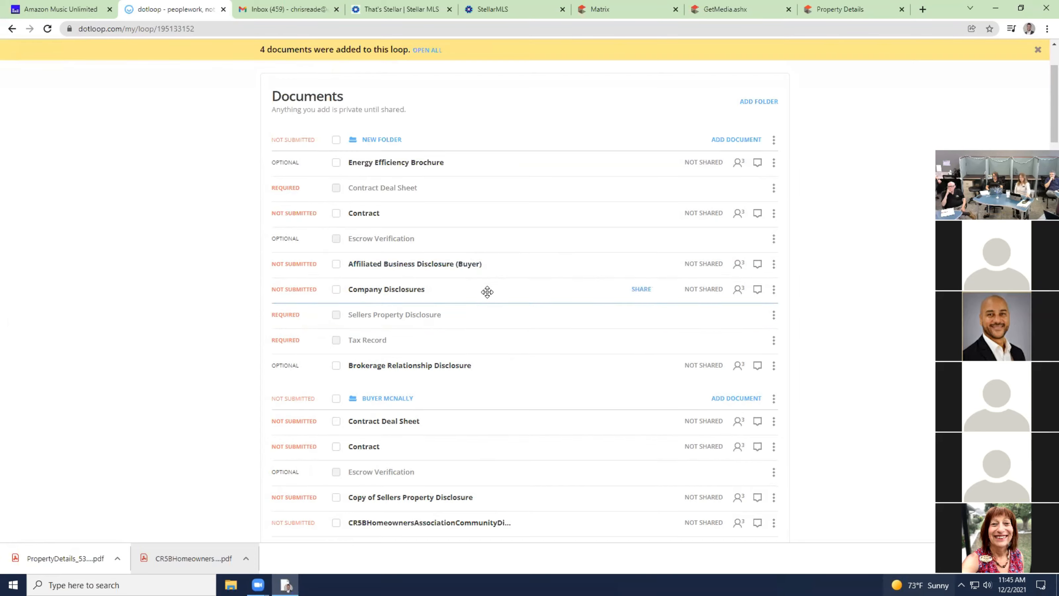
{"action": "scroll", "coordinate": [487, 292], "scroll_direction": "down", "scroll_amount": 5}
Move the Sellers Property Disclosure up in the Listing Seller folder and open its actions menu.
{"action": "scroll", "coordinate": [487, 293], "scroll_direction": "down", "scroll_amount": 3}
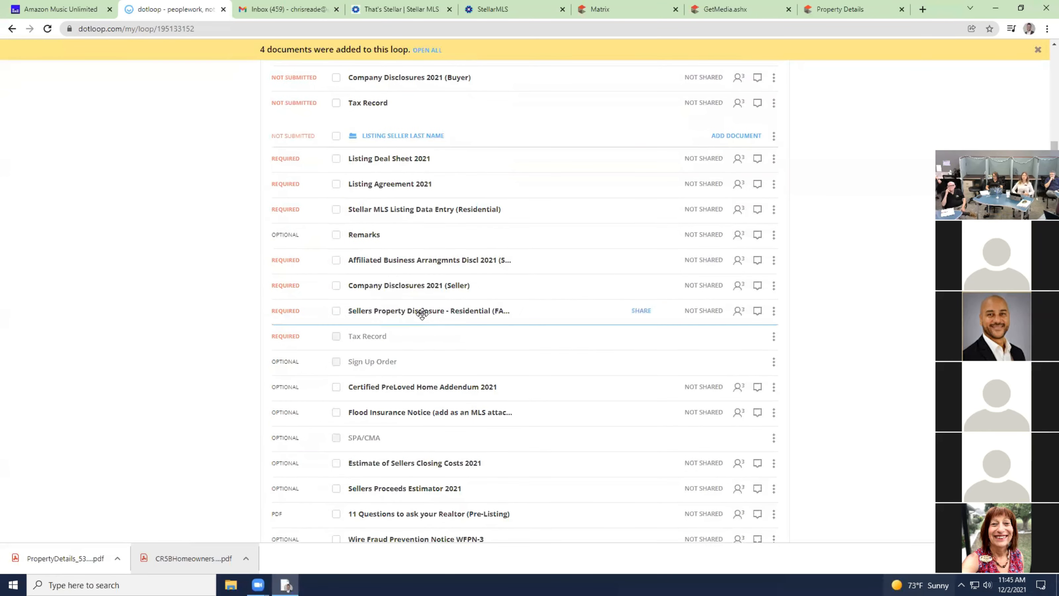
{"action": "scroll", "coordinate": [417, 316], "scroll_direction": "down", "scroll_amount": 5}
{"action": "scroll", "coordinate": [428, 315], "scroll_direction": "up", "scroll_amount": 5}
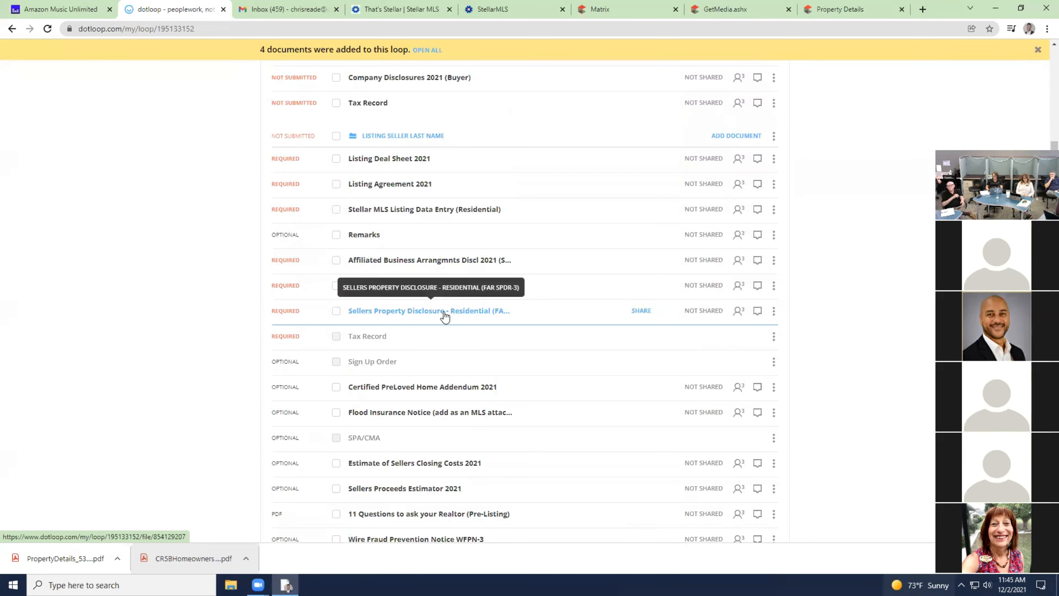
{"action": "mouse_move", "coordinate": [554, 313]}
{"action": "left_mouse_down"}
{"action": "mouse_move", "coordinate": [545, 196]}
{"action": "mouse_move", "coordinate": [555, 75]}
{"action": "mouse_move", "coordinate": [570, 118]}
{"action": "mouse_move", "coordinate": [559, 324]}
{"action": "mouse_move", "coordinate": [560, 314]}
{"action": "left_mouse_up"}
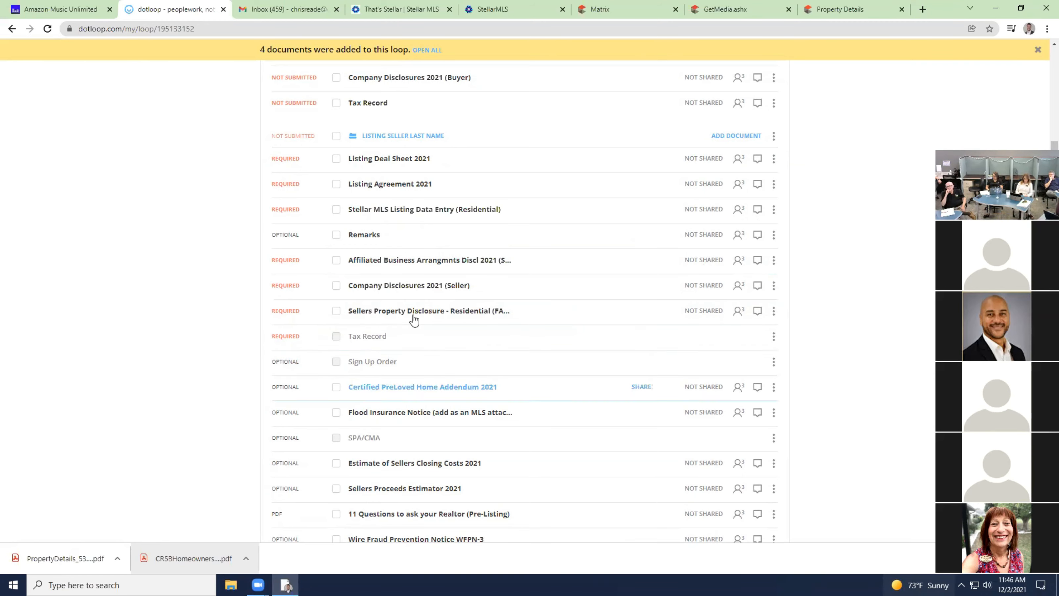
{"action": "left_click", "coordinate": [773, 312]}
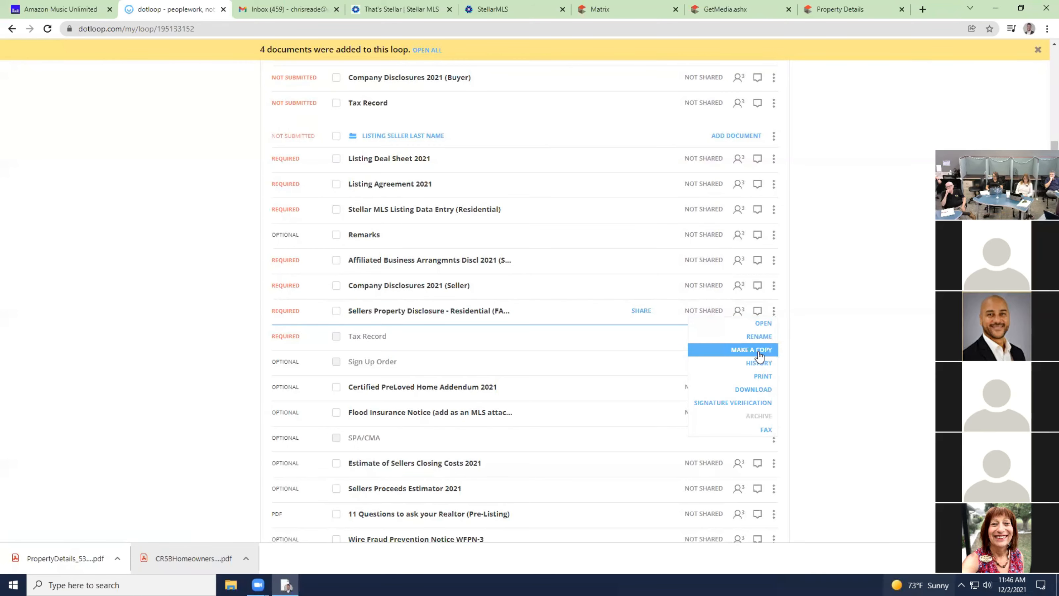
{"action": "left_click", "coordinate": [758, 350]}
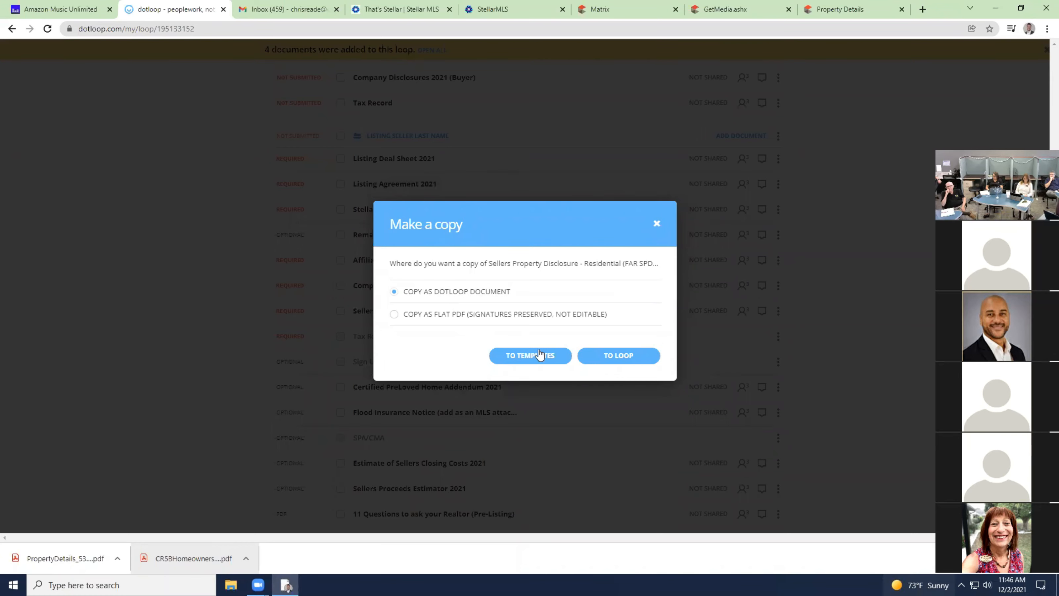
{"action": "left_click", "coordinate": [612, 356]}
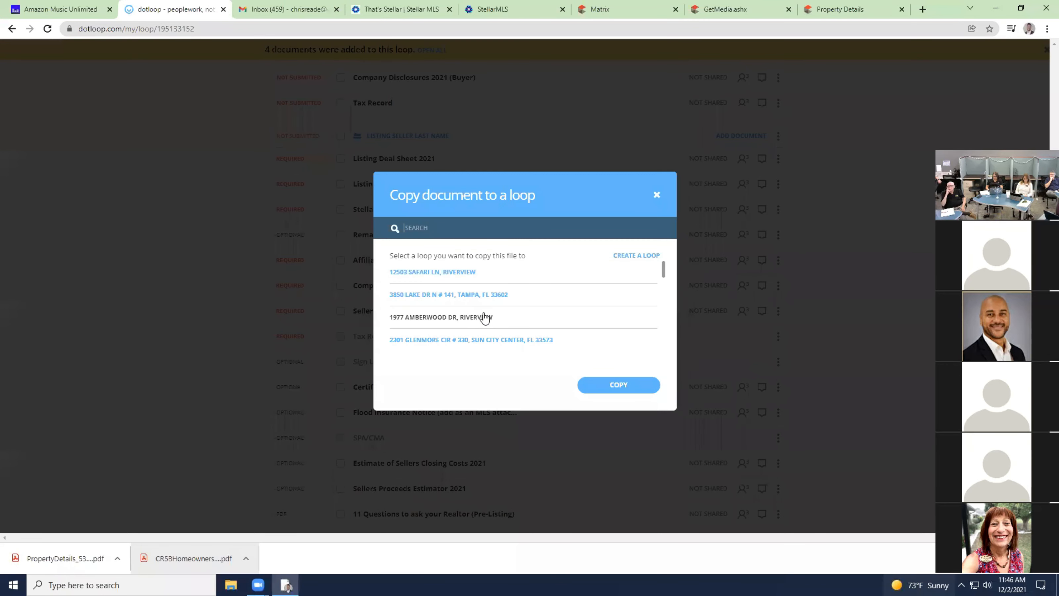
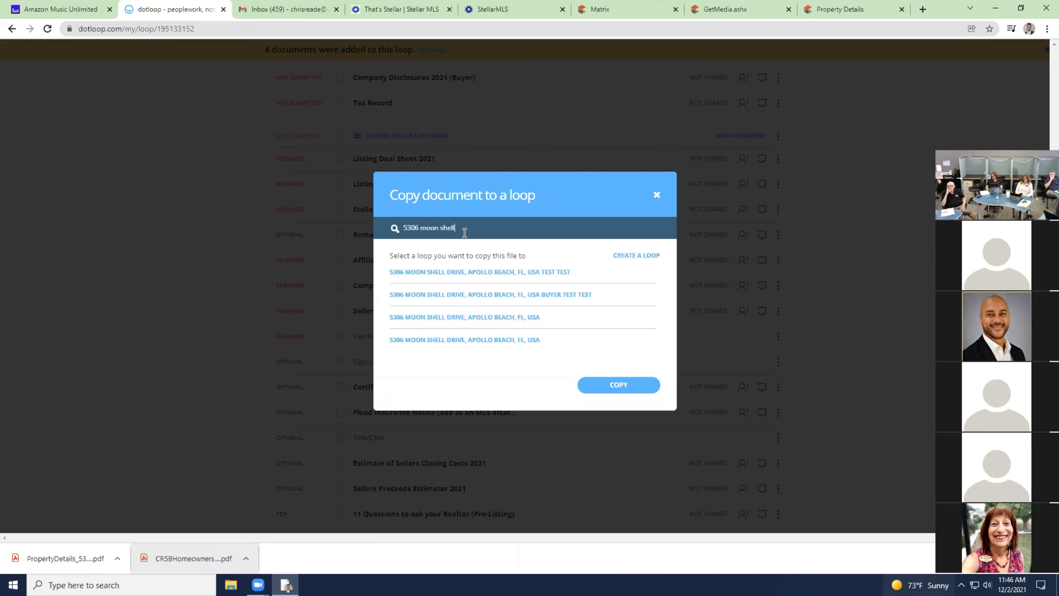
{"action": "left_click", "coordinate": [518, 276]}
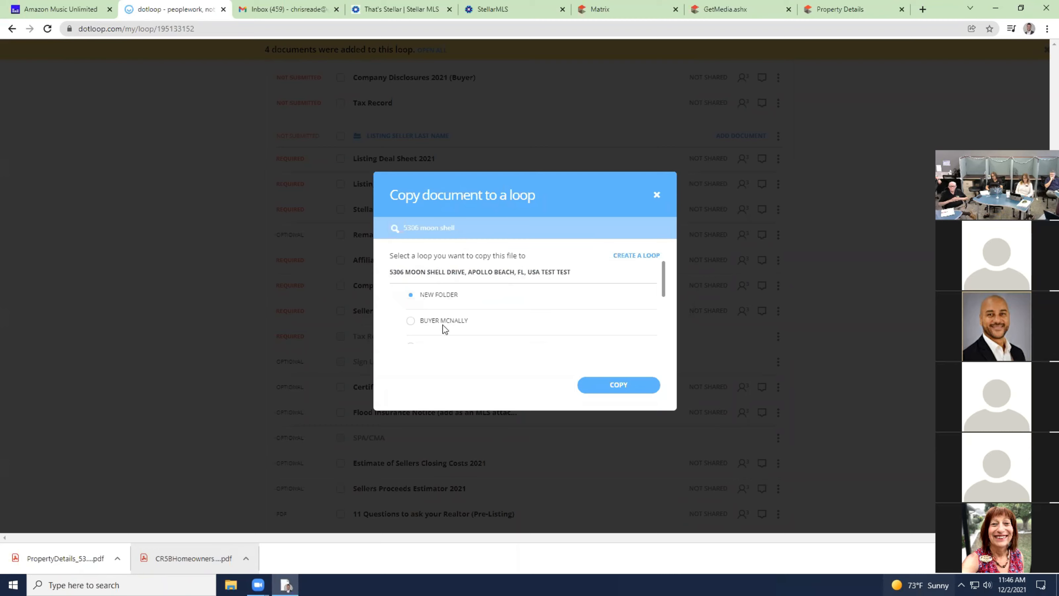
{"action": "scroll", "coordinate": [446, 328], "scroll_direction": "down", "scroll_amount": 1}
{"action": "scroll", "coordinate": [454, 308], "scroll_direction": "up", "scroll_amount": 1}
{"action": "left_click", "coordinate": [632, 387]}
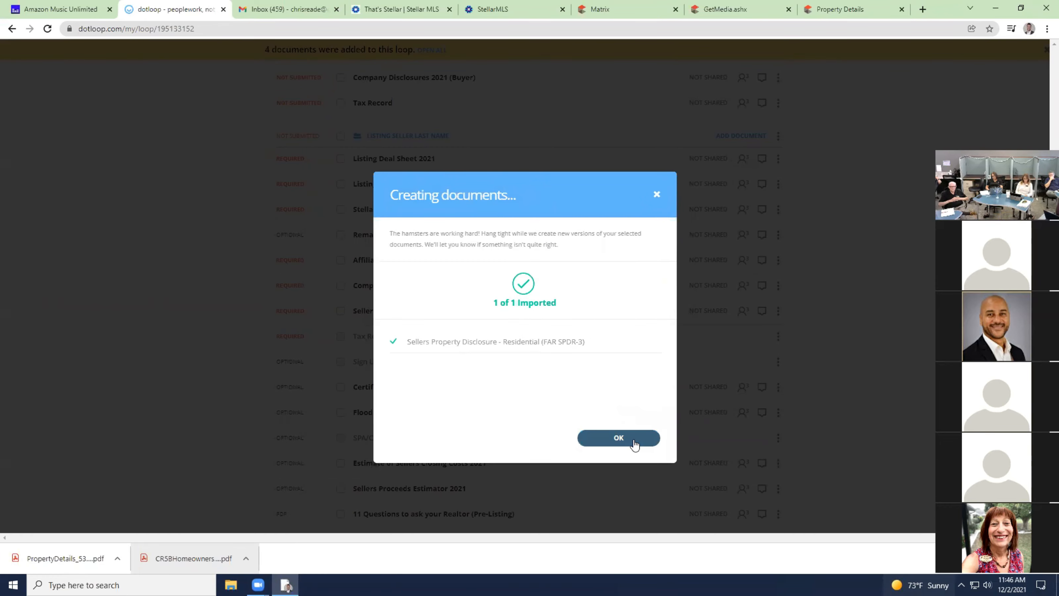
{"action": "left_click", "coordinate": [619, 437]}
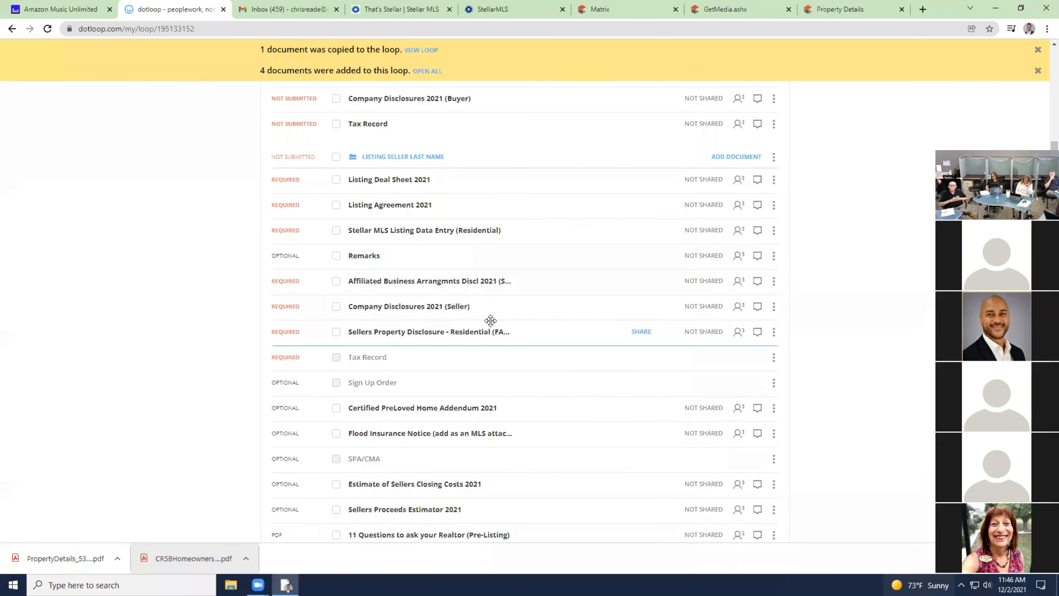
{"action": "scroll", "coordinate": [483, 253], "scroll_direction": "up", "scroll_amount": 8}
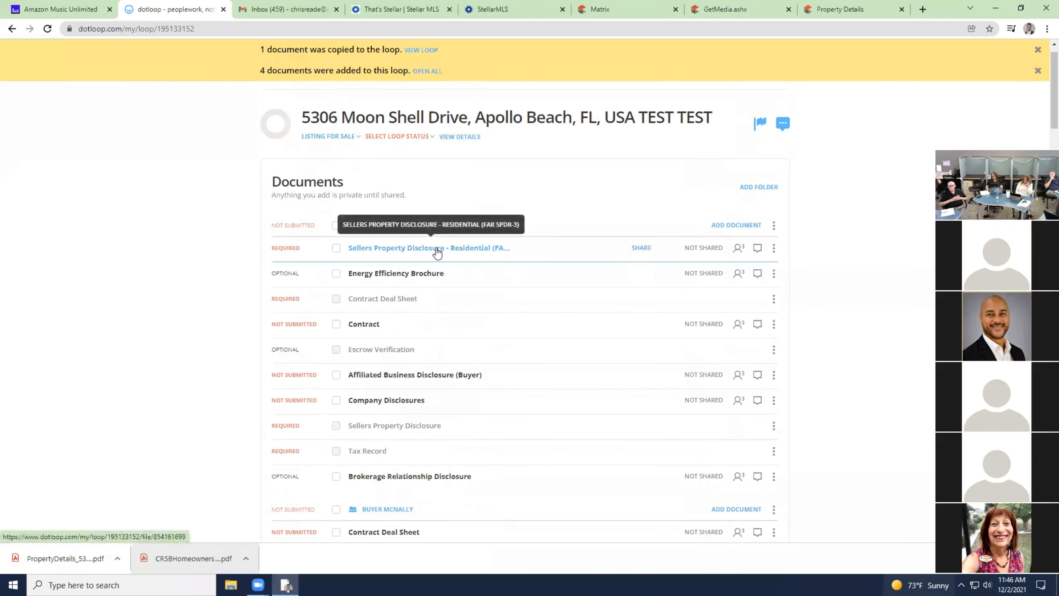
{"action": "left_click", "coordinate": [437, 250]}
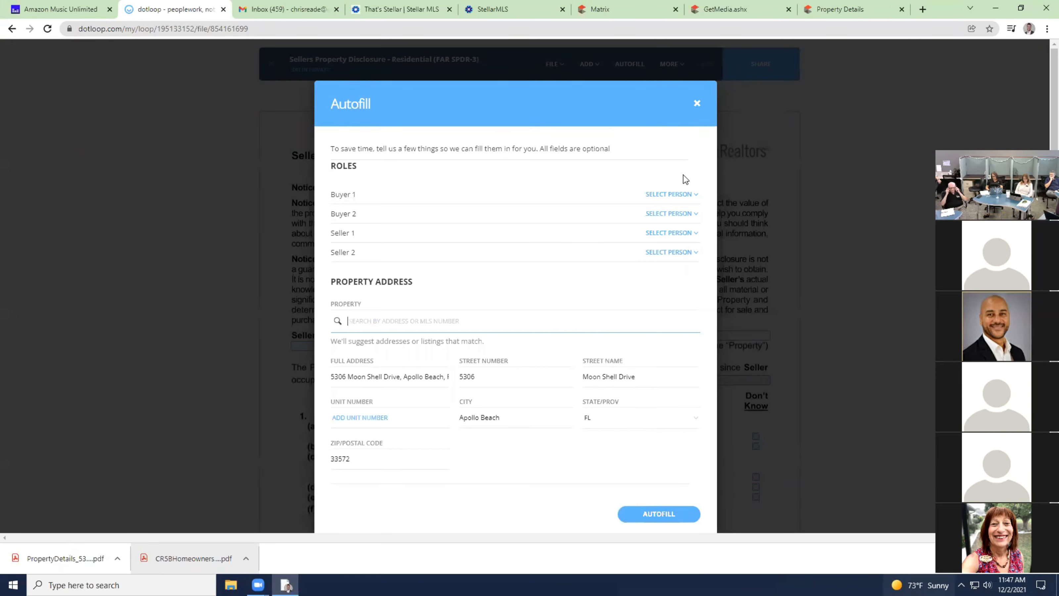
{"action": "left_click", "coordinate": [675, 194]}
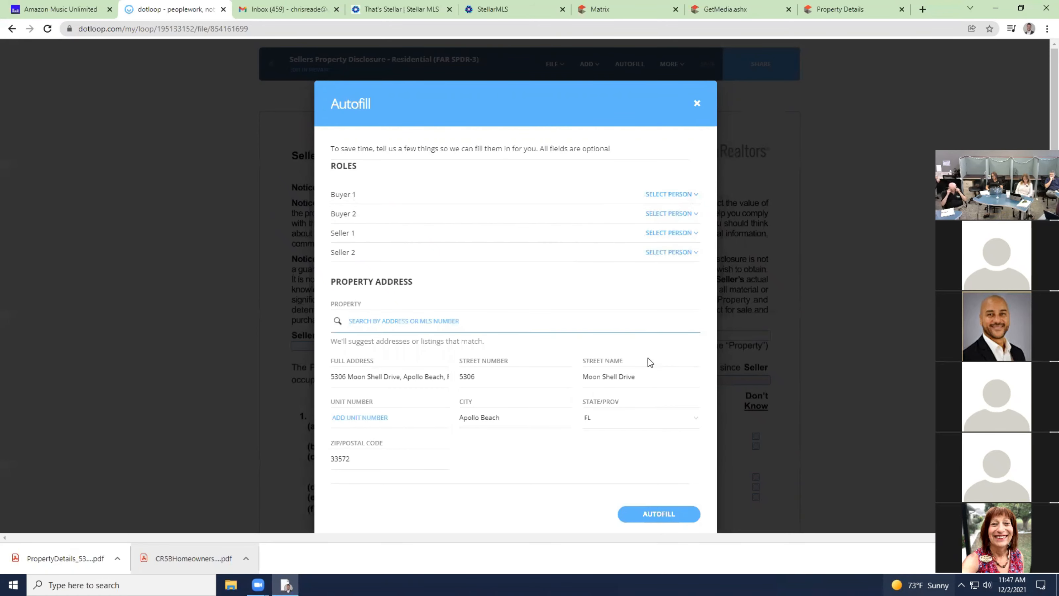
{"action": "left_click", "coordinate": [659, 514]}
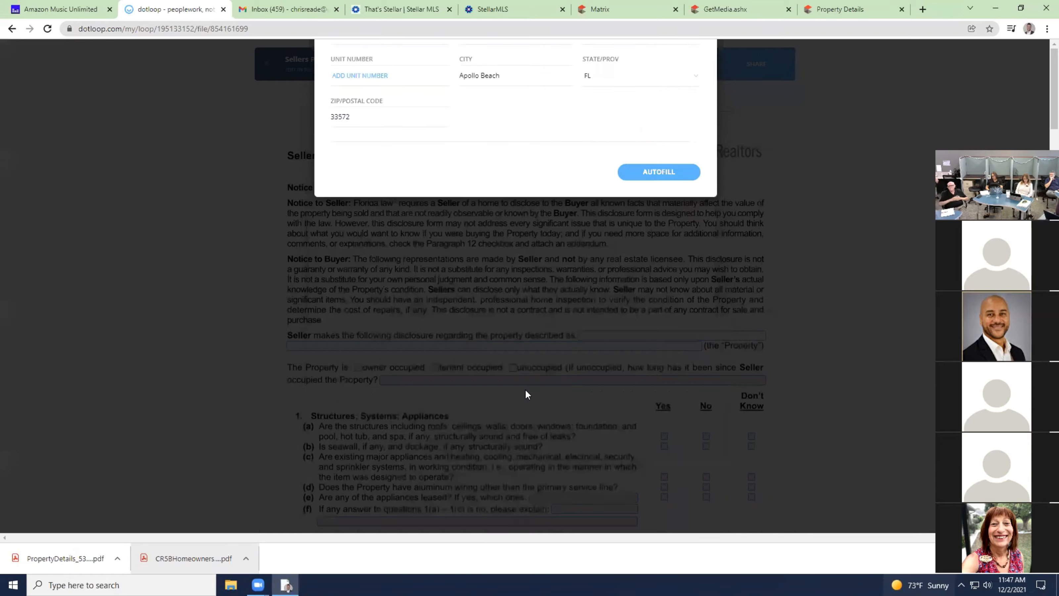
{"action": "scroll", "coordinate": [402, 362], "scroll_direction": "down", "scroll_amount": 10}
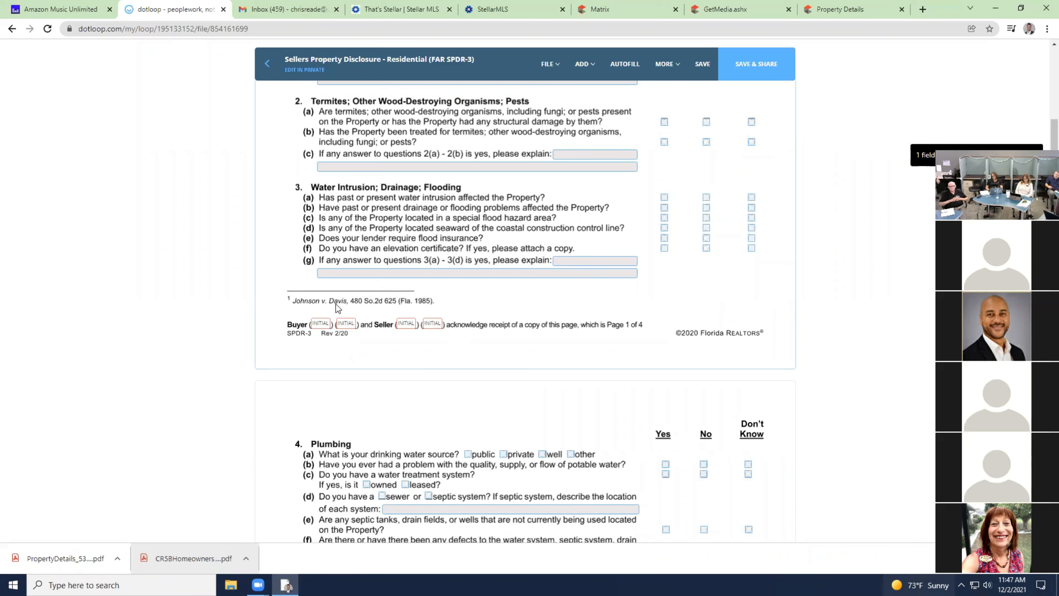
{"action": "left_click", "coordinate": [703, 66]}
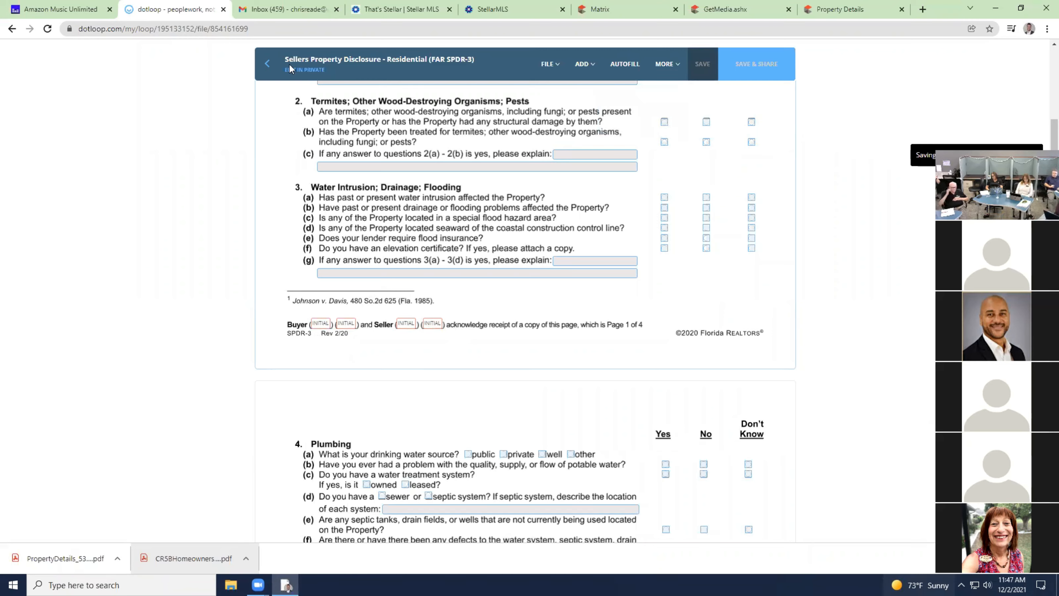
{"action": "left_click", "coordinate": [268, 64]}
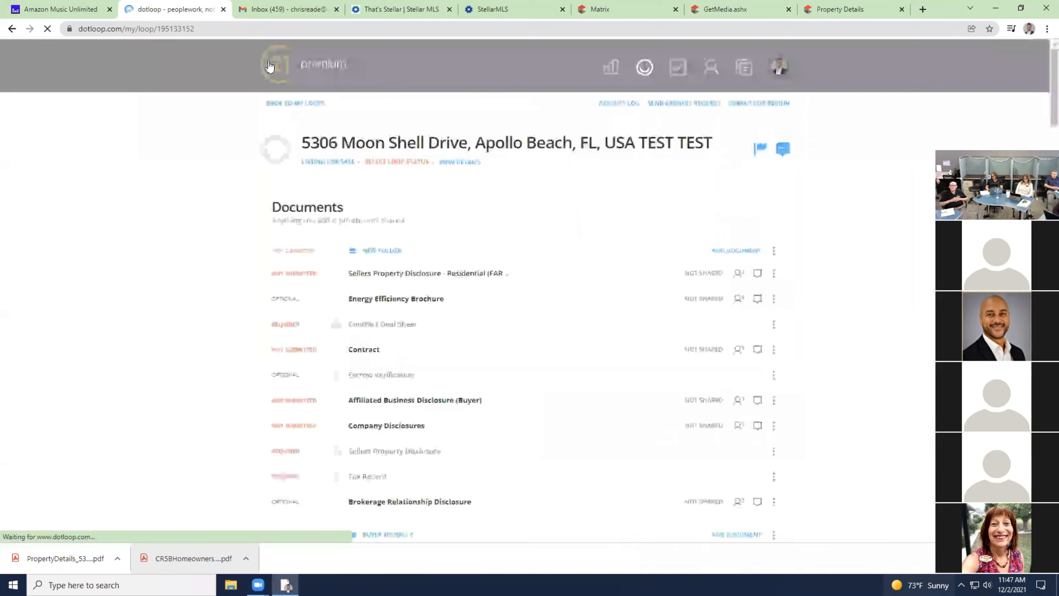
File the disclosure into its Sellers Property Disclosure slot and move Energy Efficiency Brochure below it.
{"action": "scroll", "coordinate": [548, 160], "scroll_direction": "down", "scroll_amount": 3}
{"action": "left_click_drag", "start_coordinate": [548, 160], "coordinate": [557, 338]}
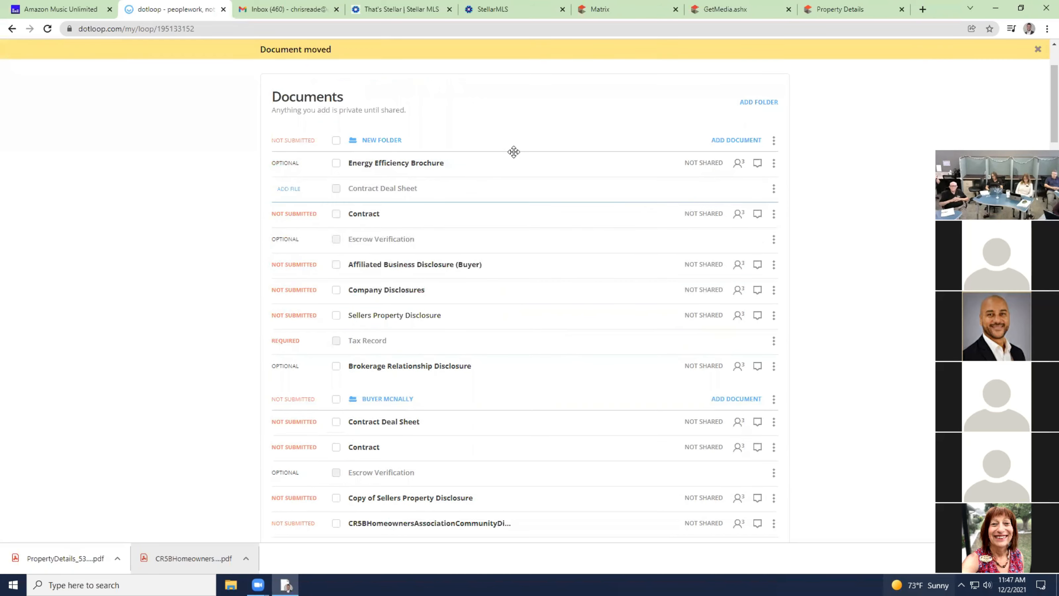
{"action": "left_click_drag", "start_coordinate": [530, 162], "coordinate": [539, 315]}
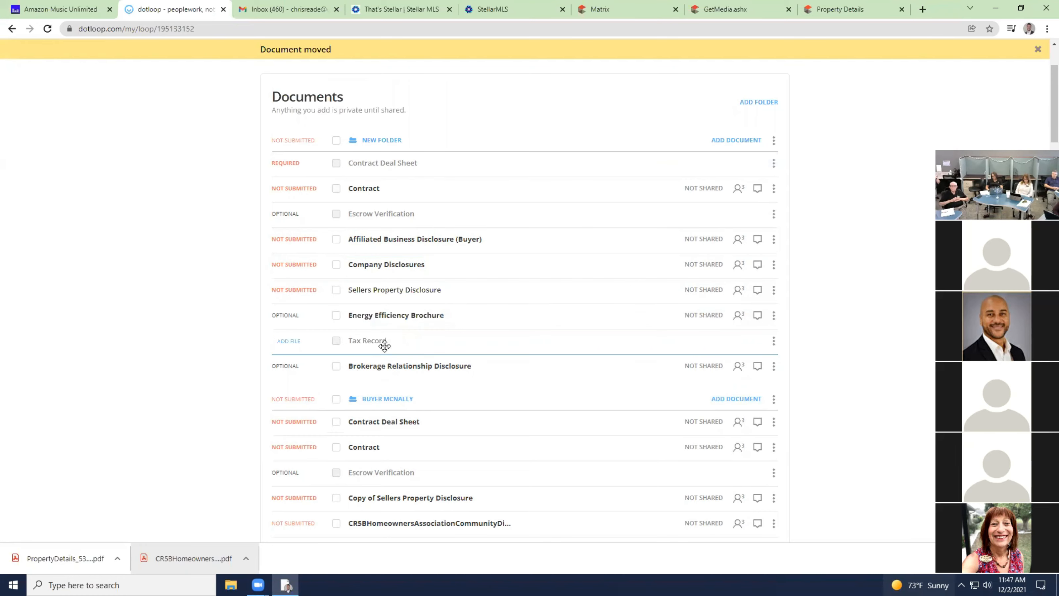
Attach the downloaded property details PDF to New Folder as the Tax Record.
{"action": "scroll", "coordinate": [446, 321], "scroll_direction": "down", "scroll_amount": 15}
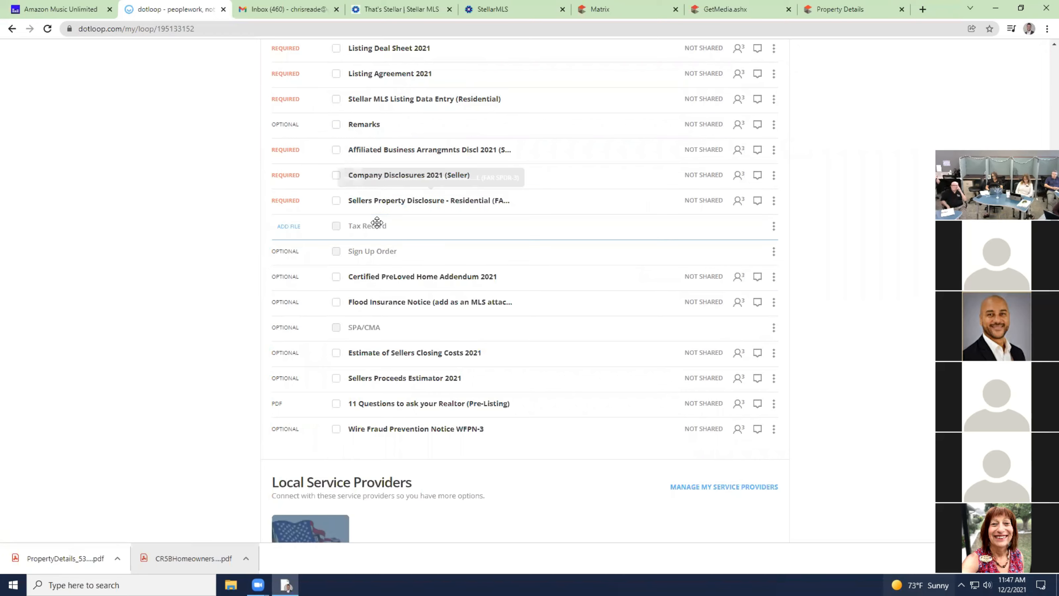
{"action": "left_click_drag", "start_coordinate": [58, 560], "coordinate": [398, 239]}
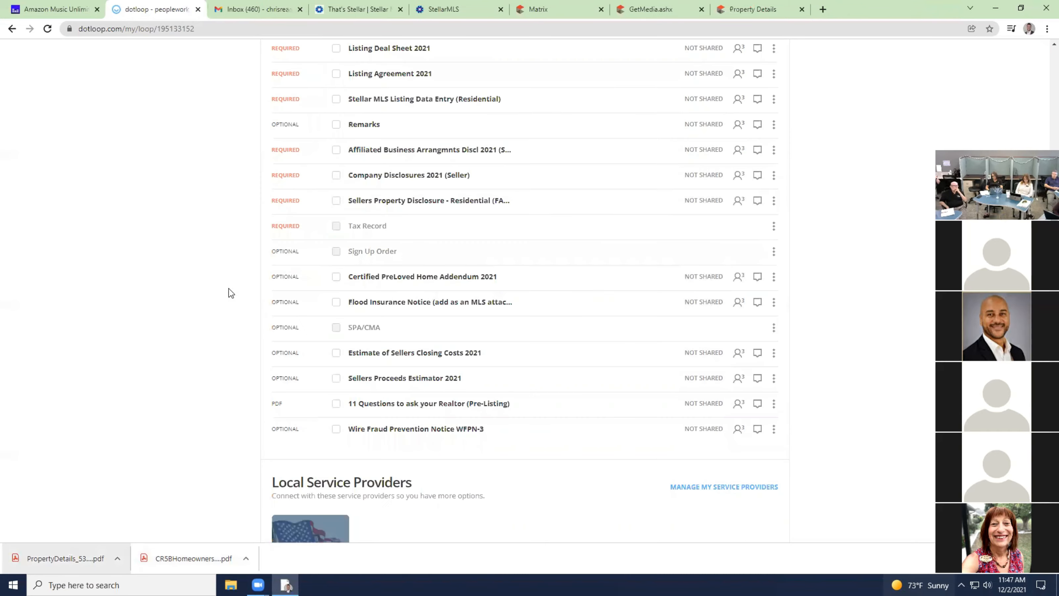
{"action": "left_click", "coordinate": [298, 9]}
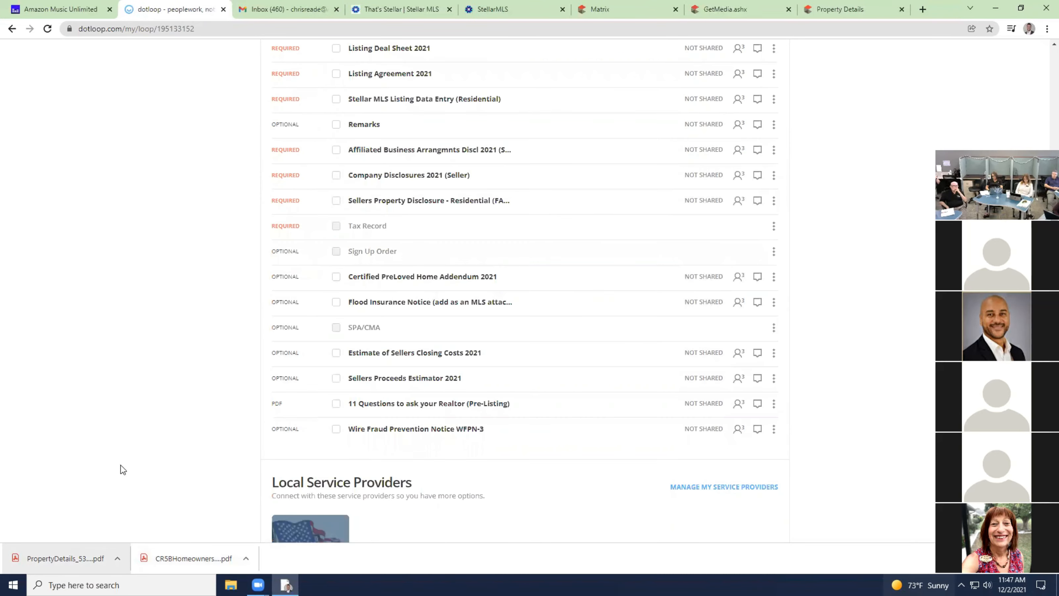
{"action": "left_click_drag", "start_coordinate": [69, 564], "coordinate": [386, 232]}
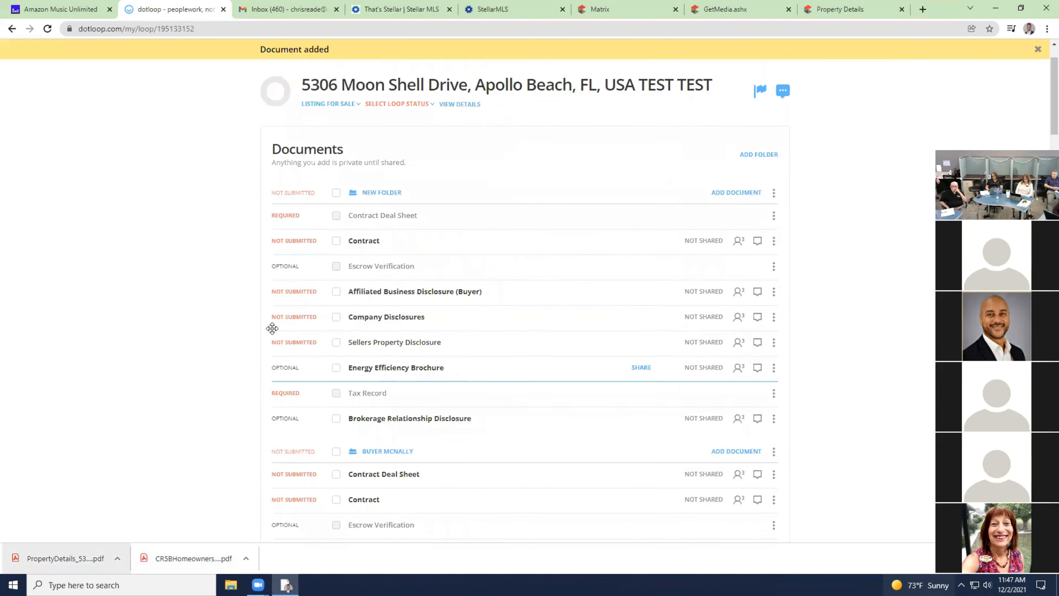
{"action": "left_click_drag", "start_coordinate": [79, 555], "coordinate": [371, 396]}
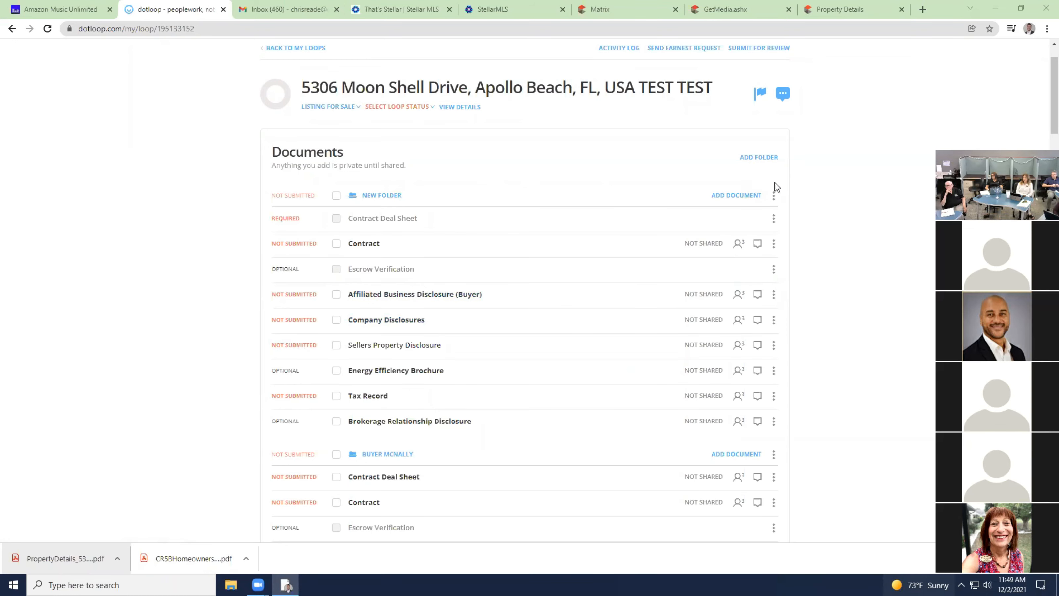
{"action": "left_click", "coordinate": [774, 196]}
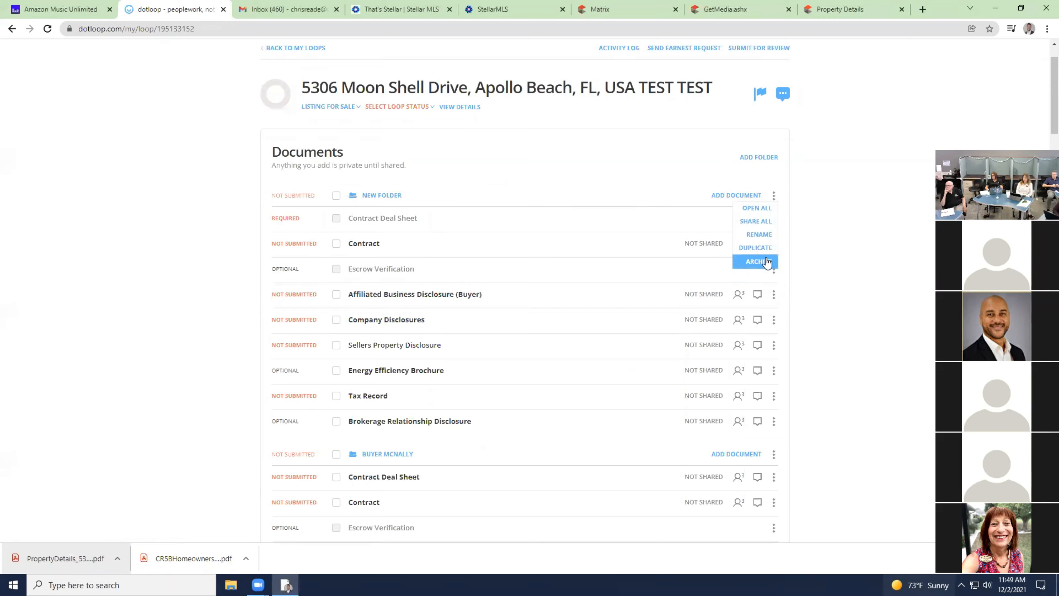
{"action": "left_click", "coordinate": [801, 239]}
{"action": "left_click", "coordinate": [767, 194]}
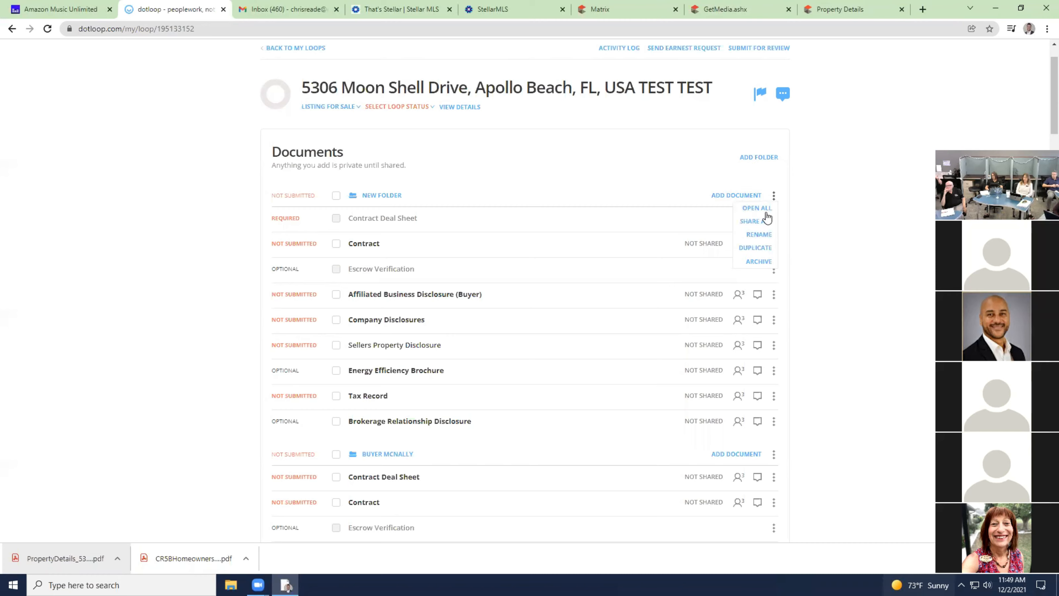
{"action": "left_click", "coordinate": [757, 261]}
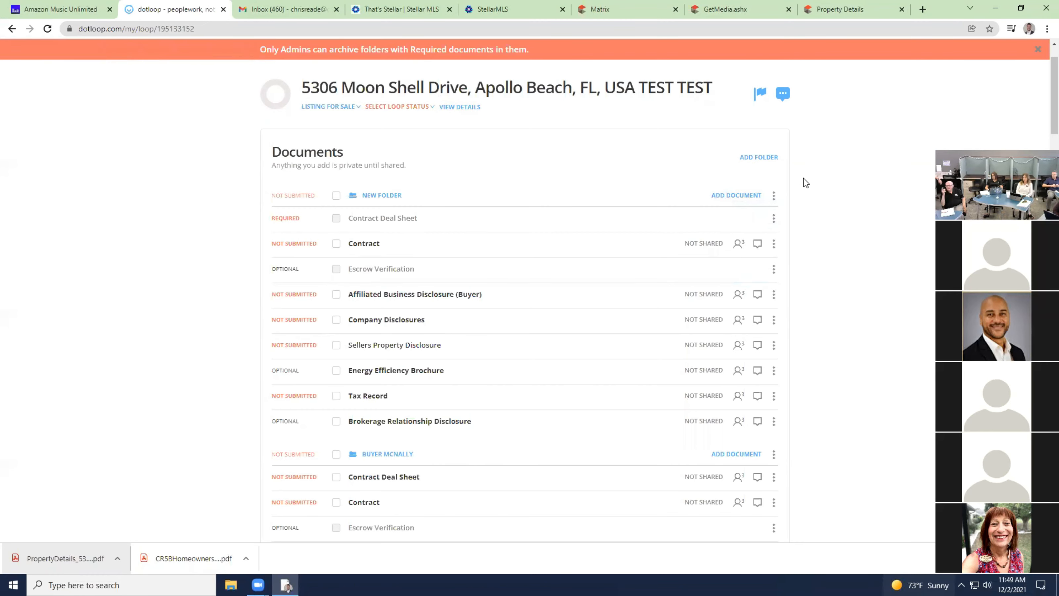
{"action": "scroll", "coordinate": [805, 183], "scroll_direction": "up", "scroll_amount": 1}
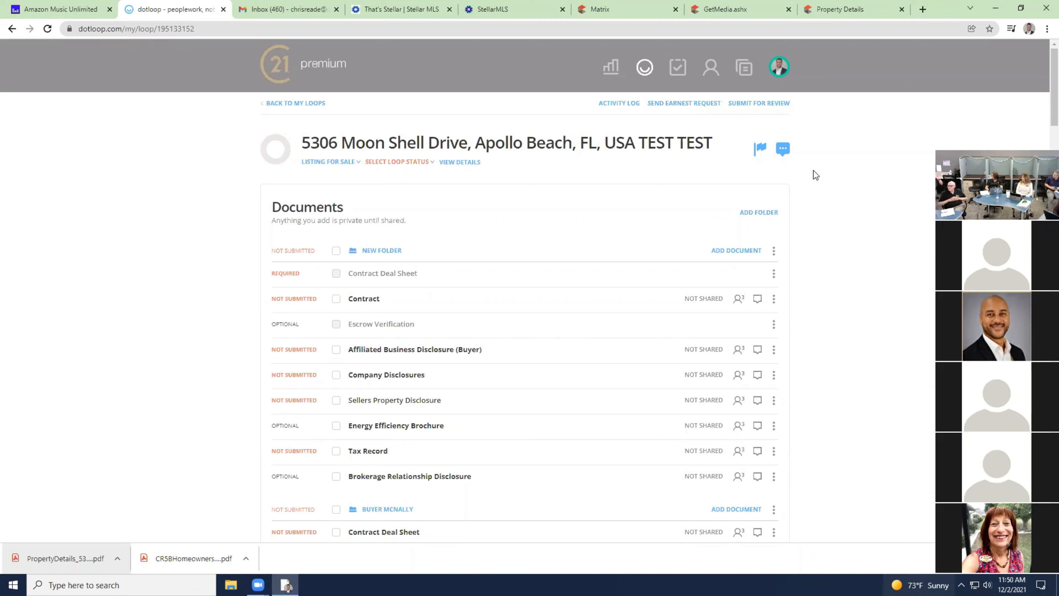
{"action": "left_click", "coordinate": [274, 71]}
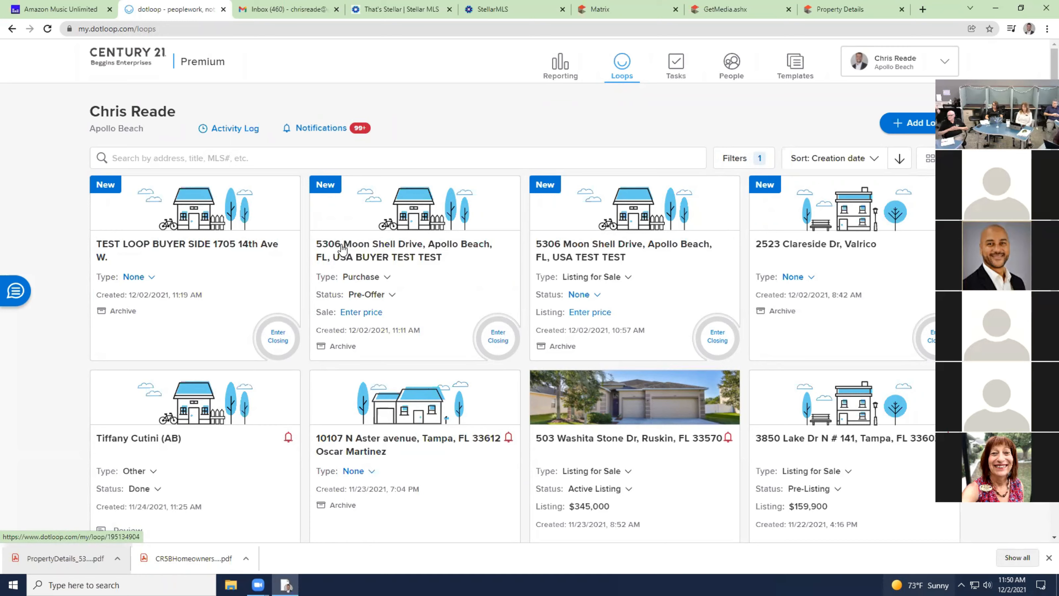
{"action": "left_click", "coordinate": [397, 161]}
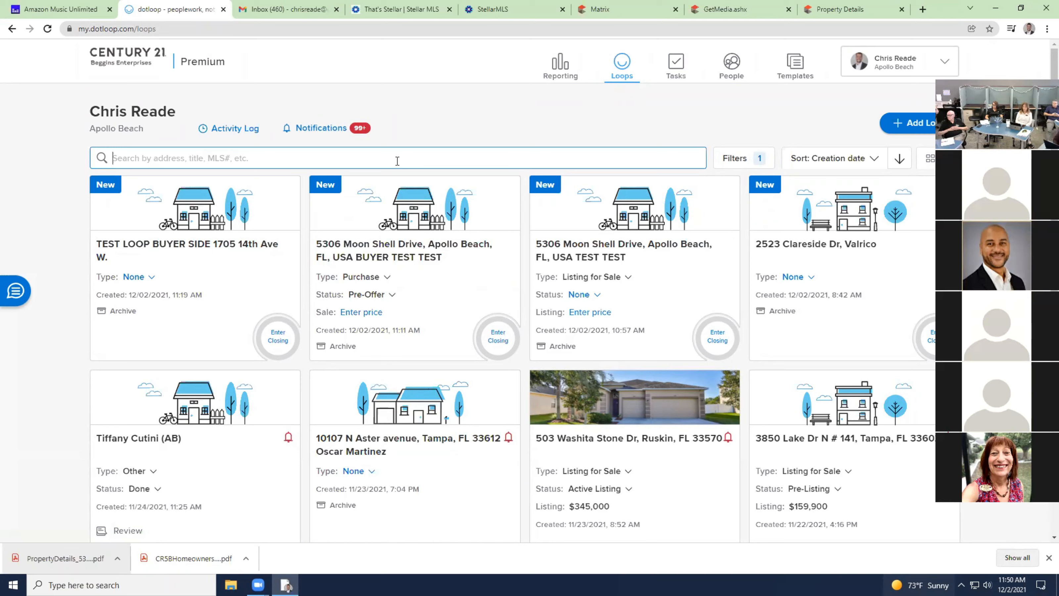
{"action": "type", "text": "clare"}
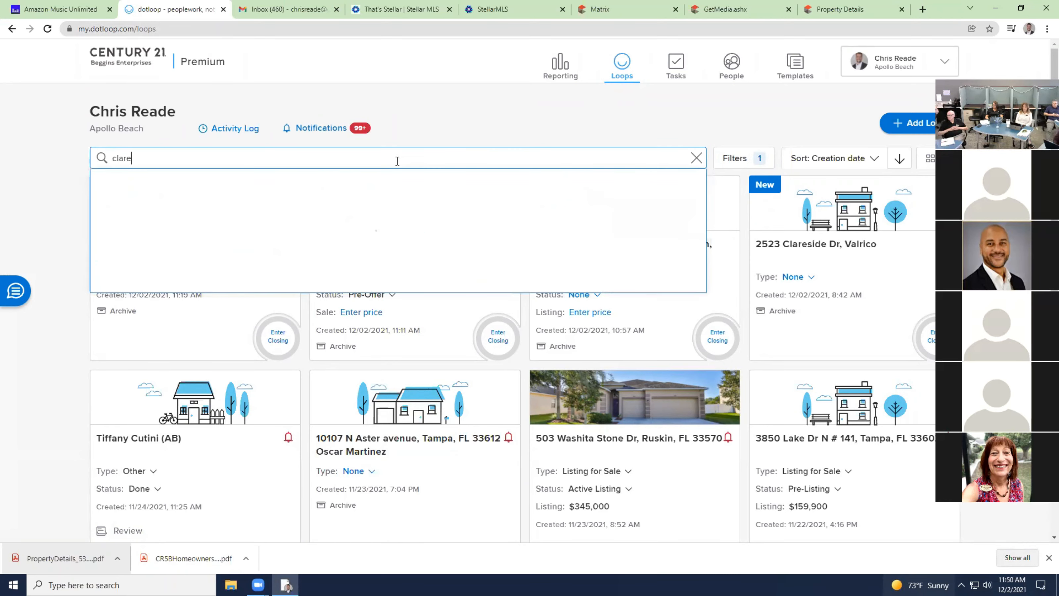
{"action": "type", "text": "side"}
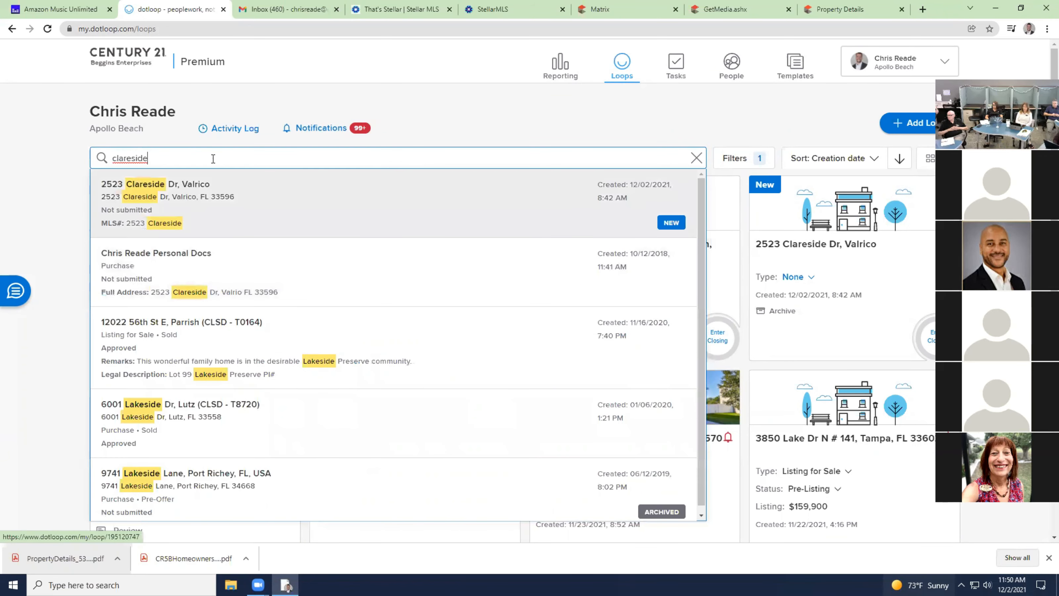
{"action": "left_click", "coordinate": [177, 194]}
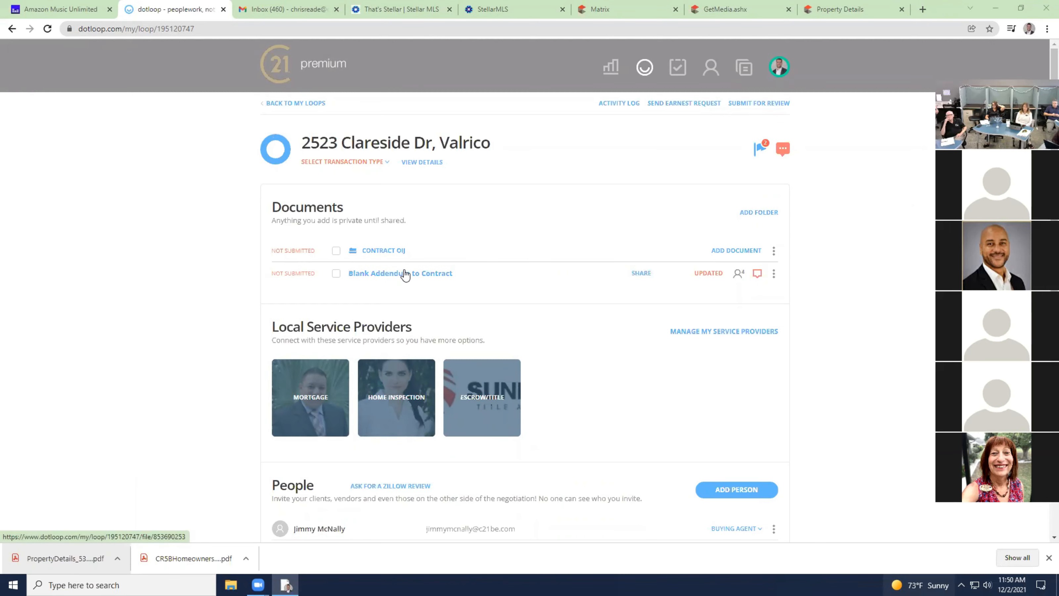
{"action": "left_click", "coordinate": [278, 68]}
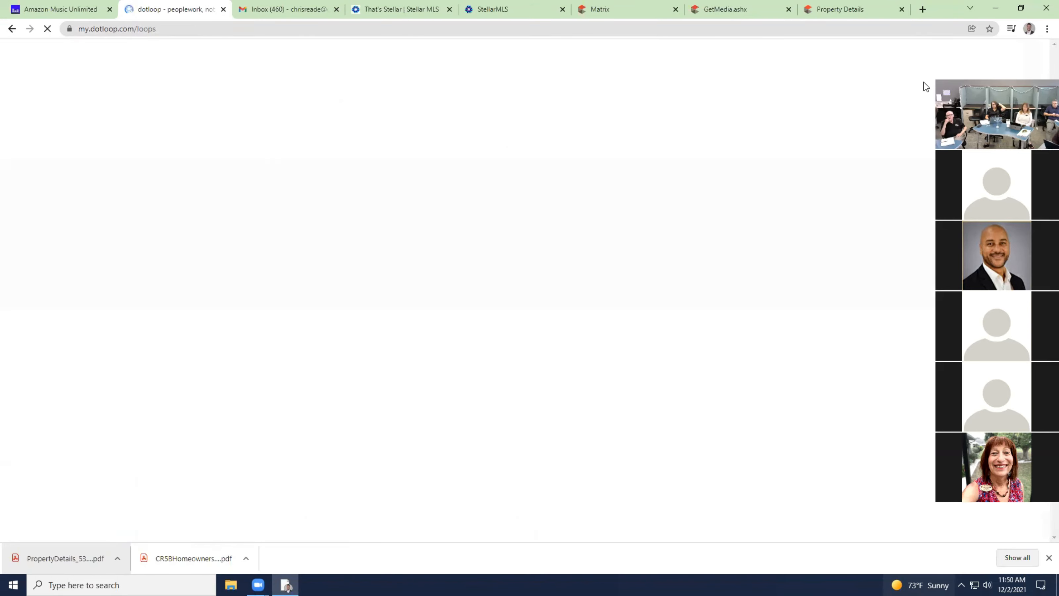
{"action": "left_click", "coordinate": [929, 66]}
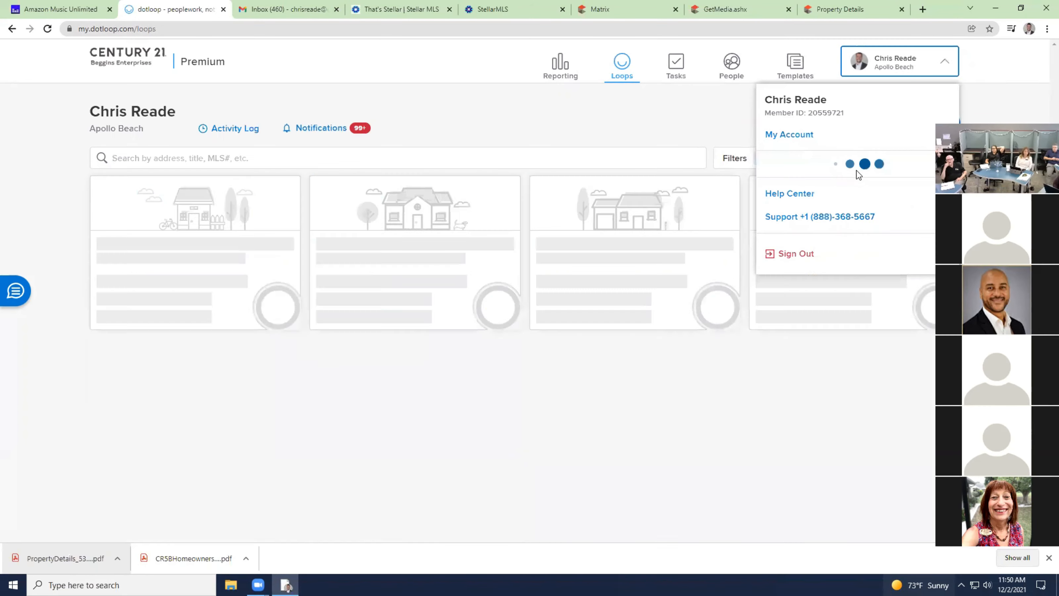
{"action": "left_click", "coordinate": [818, 273]}
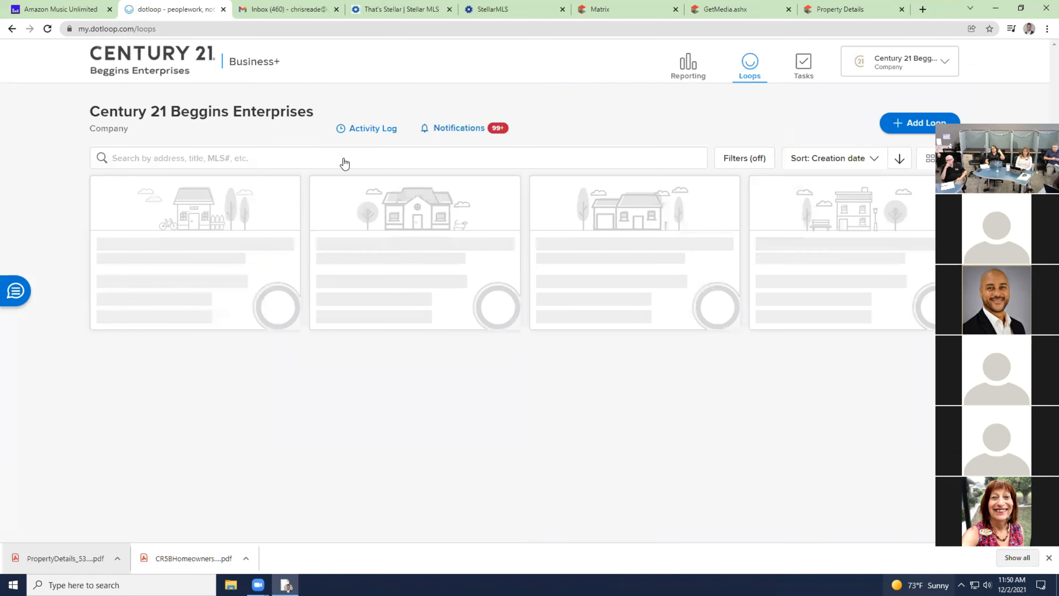
{"action": "left_click", "coordinate": [344, 158]}
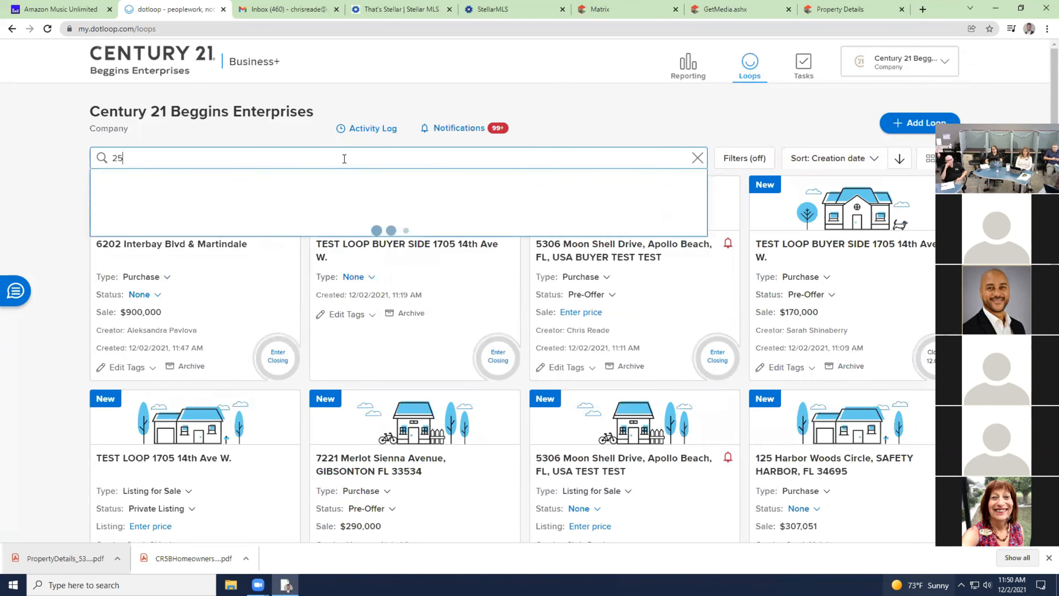
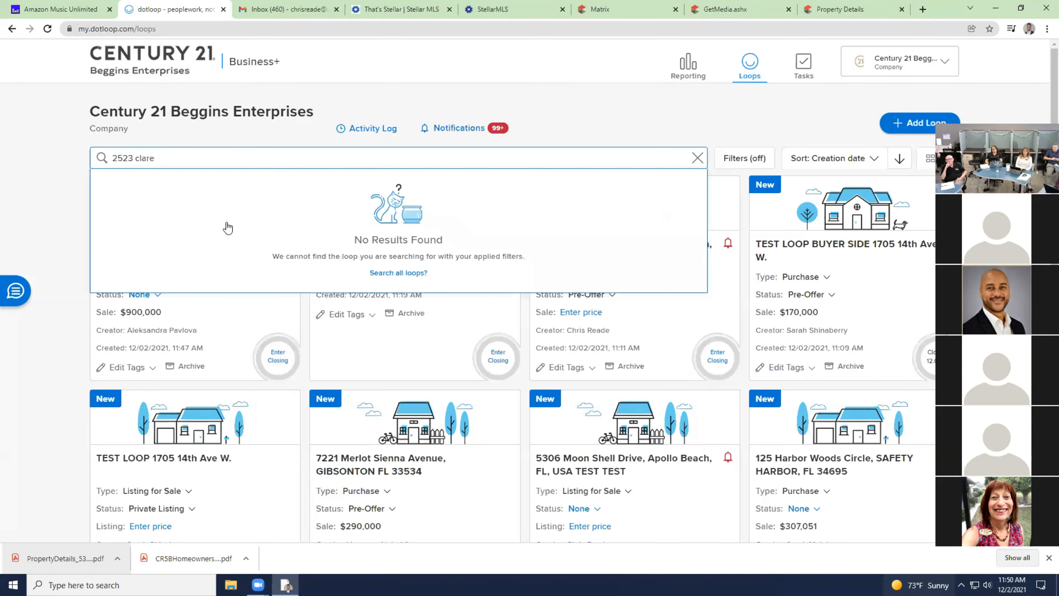
{"action": "left_click", "coordinate": [197, 230]}
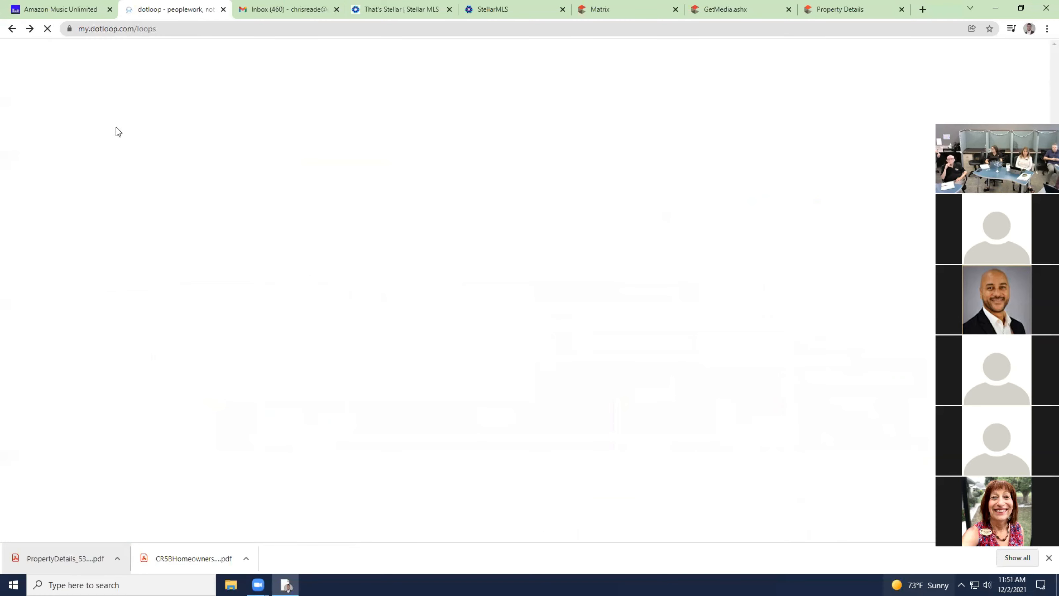
{"action": "left_click", "coordinate": [274, 161]}
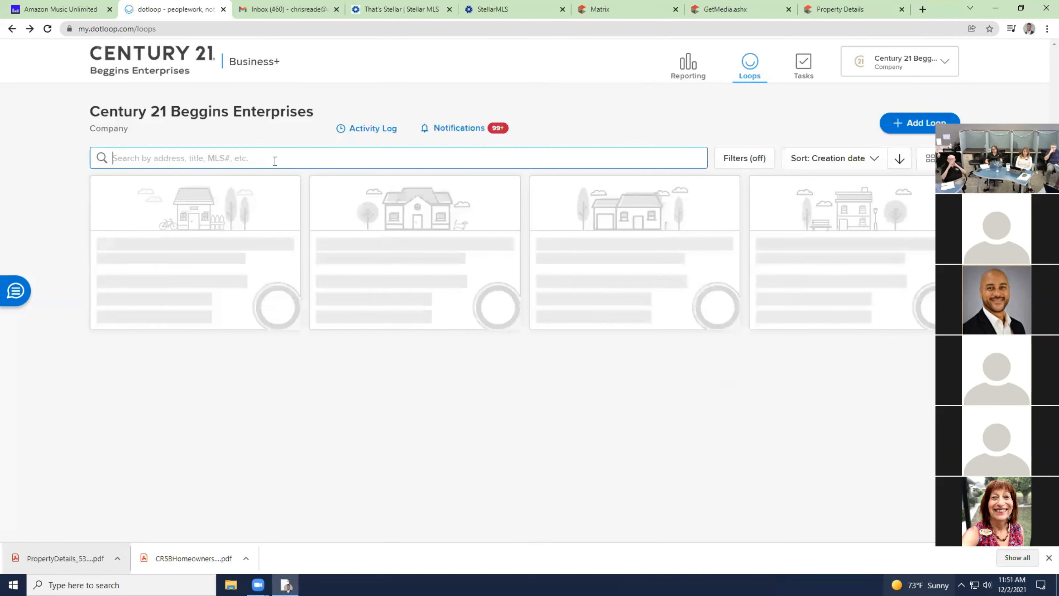
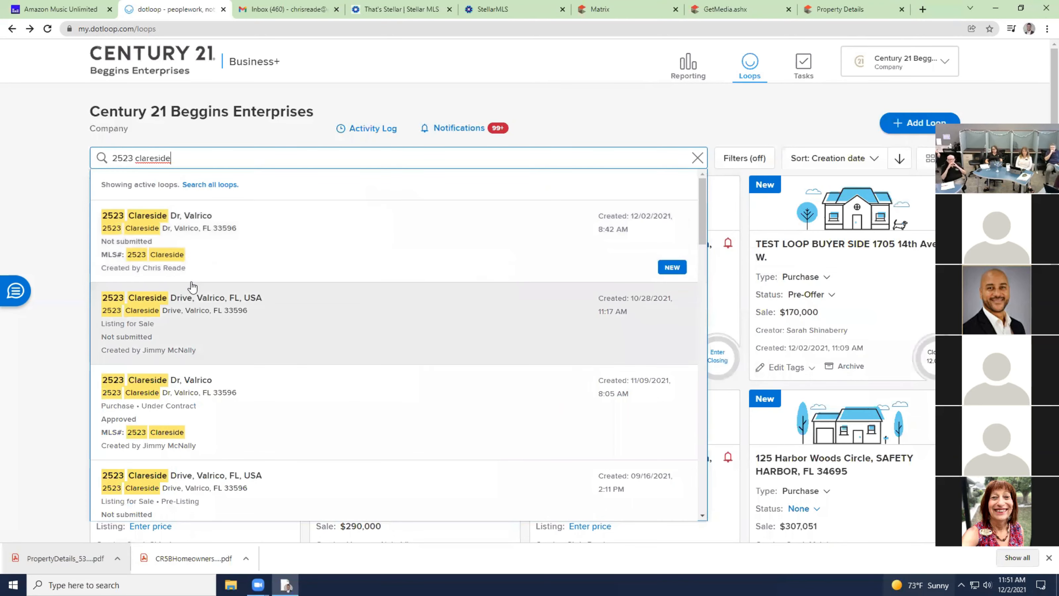
{"action": "left_click", "coordinate": [190, 396]}
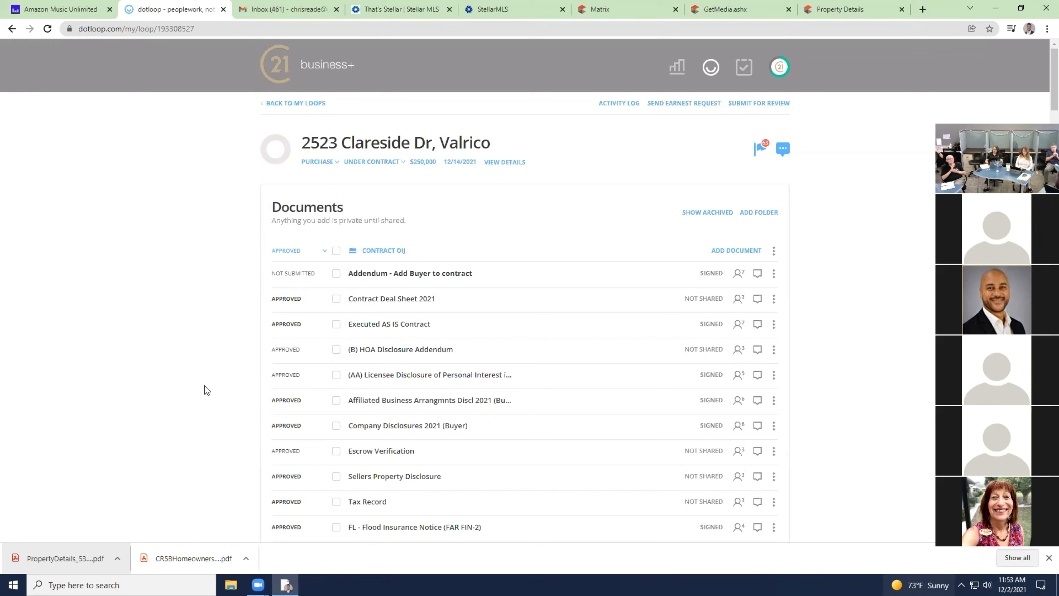
{"action": "scroll", "coordinate": [377, 343], "scroll_direction": "down", "scroll_amount": 4}
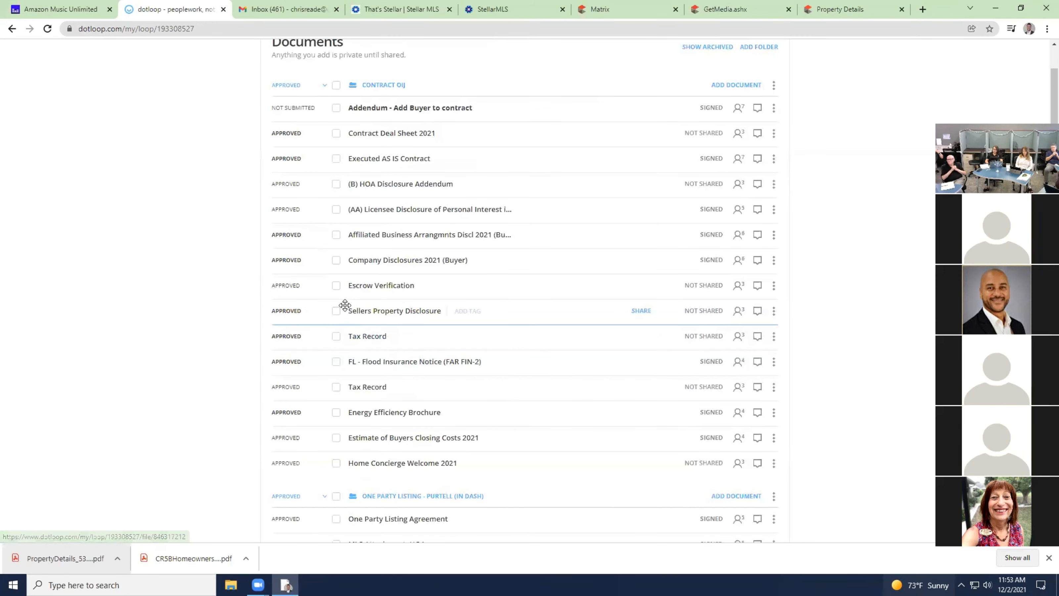
{"action": "scroll", "coordinate": [345, 305], "scroll_direction": "down", "scroll_amount": 9}
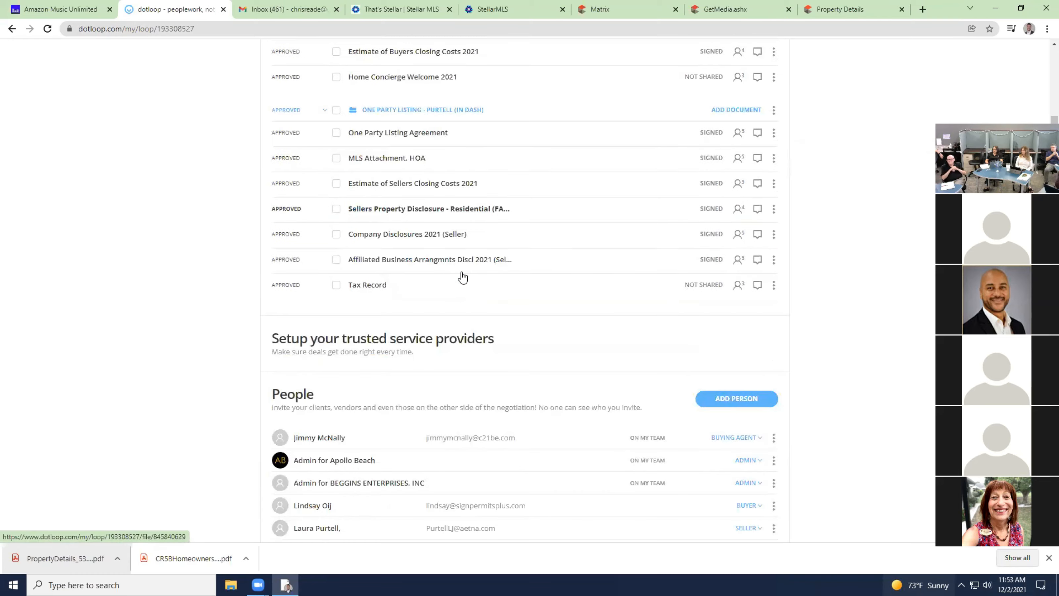
{"action": "scroll", "coordinate": [463, 277], "scroll_direction": "down", "scroll_amount": 12}
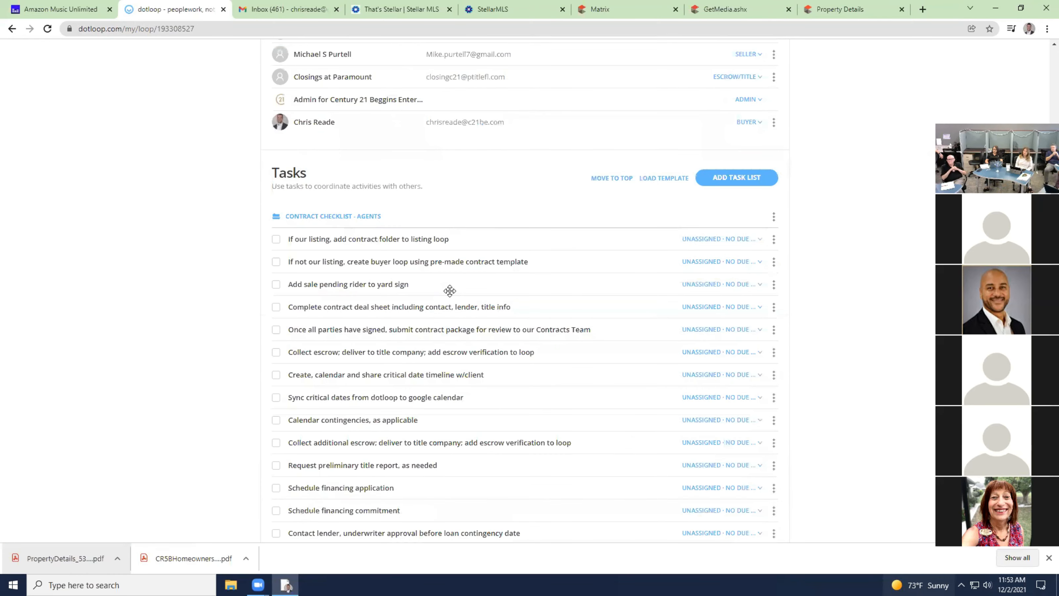
{"action": "scroll", "coordinate": [450, 291], "scroll_direction": "down", "scroll_amount": 20}
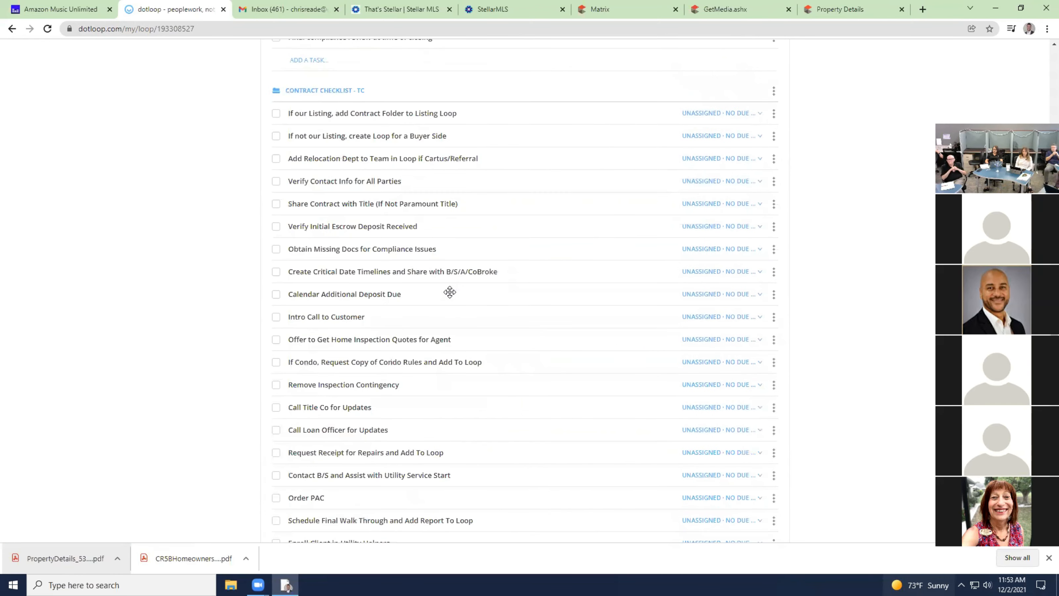
{"action": "scroll", "coordinate": [450, 292], "scroll_direction": "down", "scroll_amount": 12}
{"action": "scroll", "coordinate": [450, 292], "scroll_direction": "up", "scroll_amount": 18}
{"action": "scroll", "coordinate": [450, 291], "scroll_direction": "up", "scroll_amount": 20}
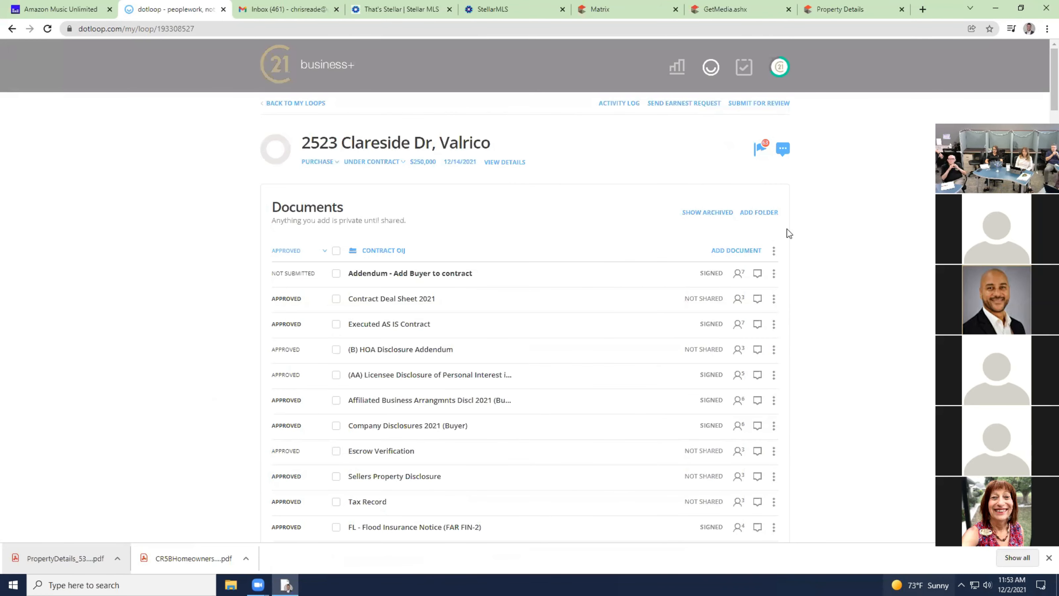
{"action": "left_click", "coordinate": [709, 213]}
{"action": "scroll", "coordinate": [591, 244], "scroll_direction": "down", "scroll_amount": 10}
{"action": "scroll", "coordinate": [591, 245], "scroll_direction": "up", "scroll_amount": 1}
{"action": "scroll", "coordinate": [591, 245], "scroll_direction": "up", "scroll_amount": 10}
{"action": "scroll", "coordinate": [609, 219], "scroll_direction": "down", "scroll_amount": 9}
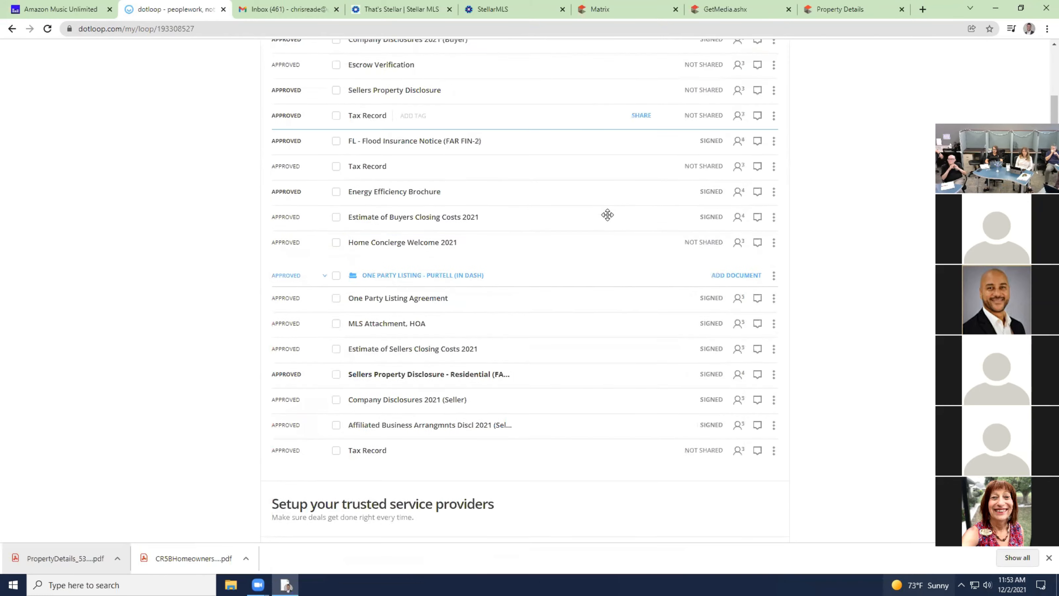
{"action": "scroll", "coordinate": [608, 215], "scroll_direction": "up", "scroll_amount": 4}
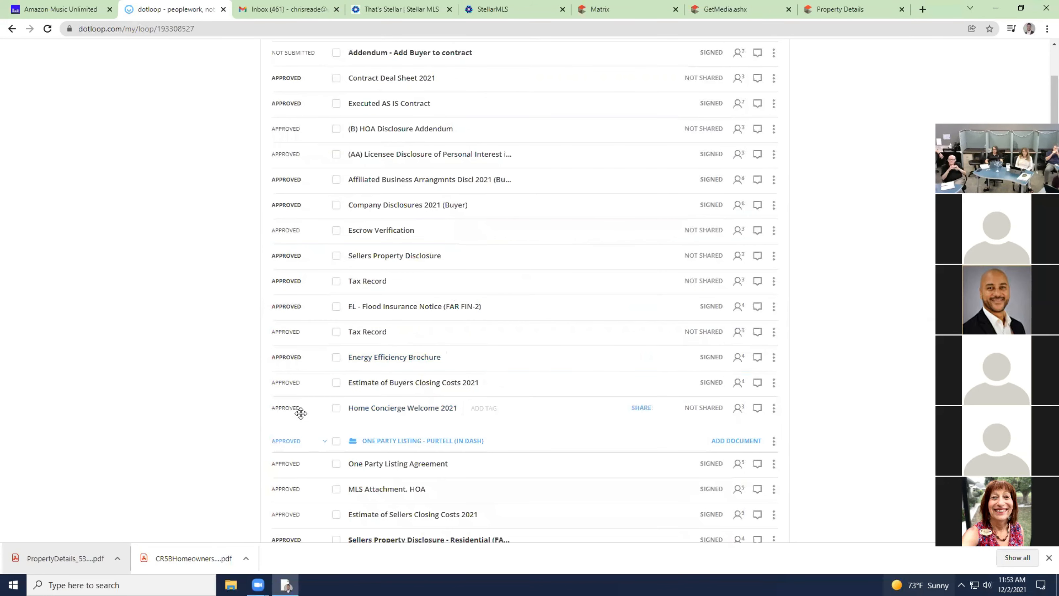
{"action": "scroll", "coordinate": [499, 210], "scroll_direction": "up", "scroll_amount": 2}
{"action": "scroll", "coordinate": [500, 209], "scroll_direction": "up", "scroll_amount": 1}
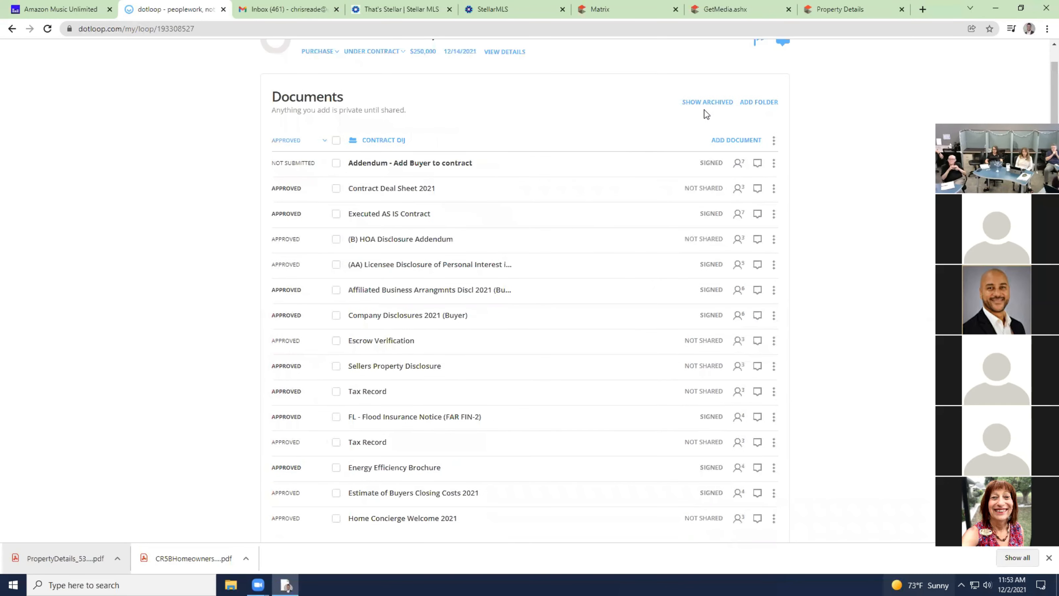
Scroll through the archived documents in the Clareside Dr Contract OJ folder and back to the top.
{"action": "scroll", "coordinate": [490, 239], "scroll_direction": "down", "scroll_amount": 6}
{"action": "scroll", "coordinate": [494, 244], "scroll_direction": "down", "scroll_amount": 1}
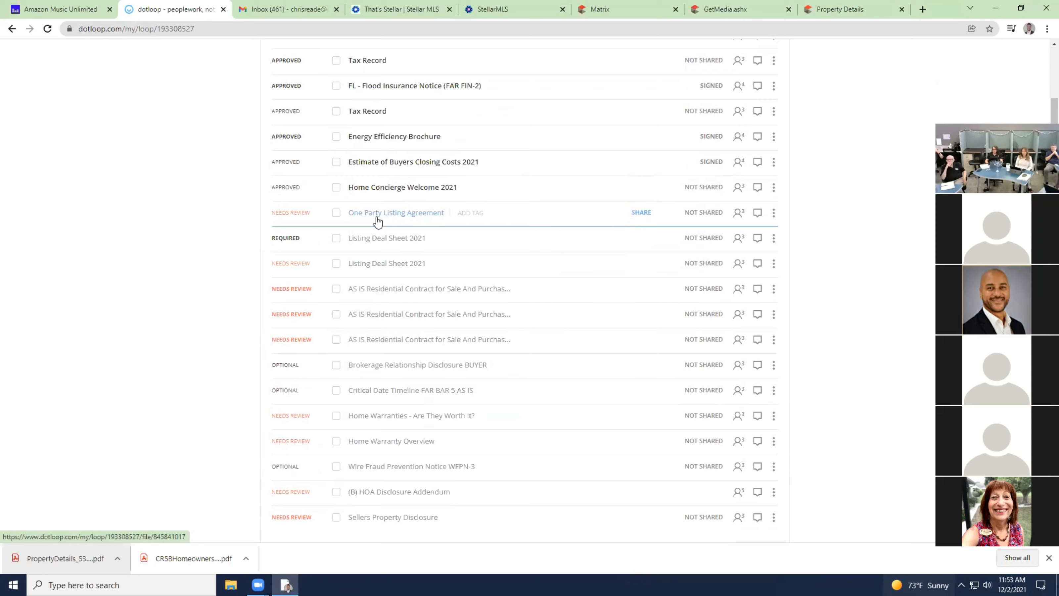
{"action": "scroll", "coordinate": [397, 217], "scroll_direction": "down", "scroll_amount": 2}
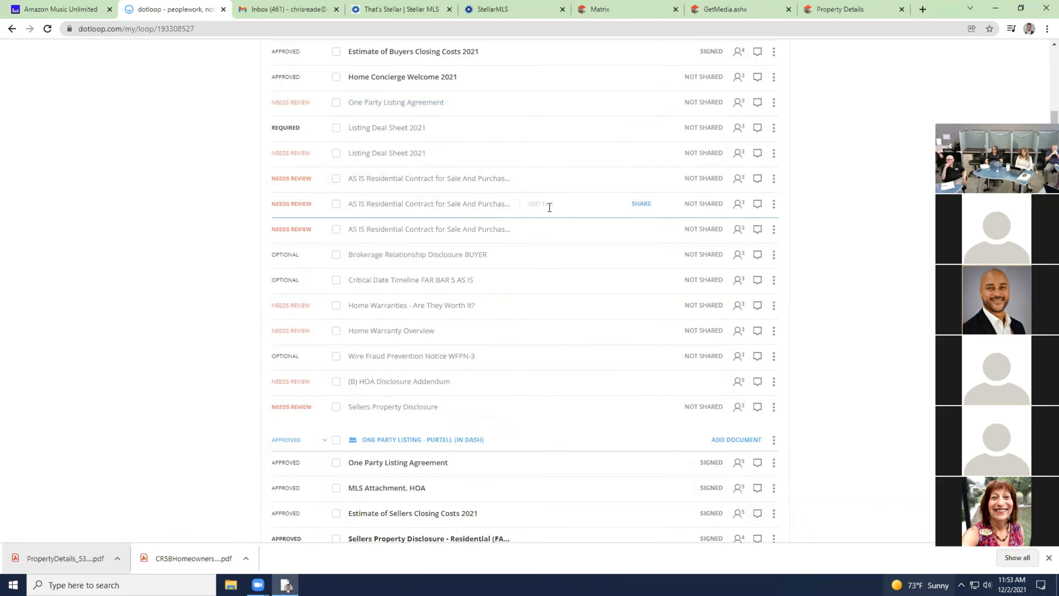
{"action": "scroll", "coordinate": [520, 235], "scroll_direction": "up", "scroll_amount": 1}
{"action": "scroll", "coordinate": [519, 236], "scroll_direction": "up", "scroll_amount": 8}
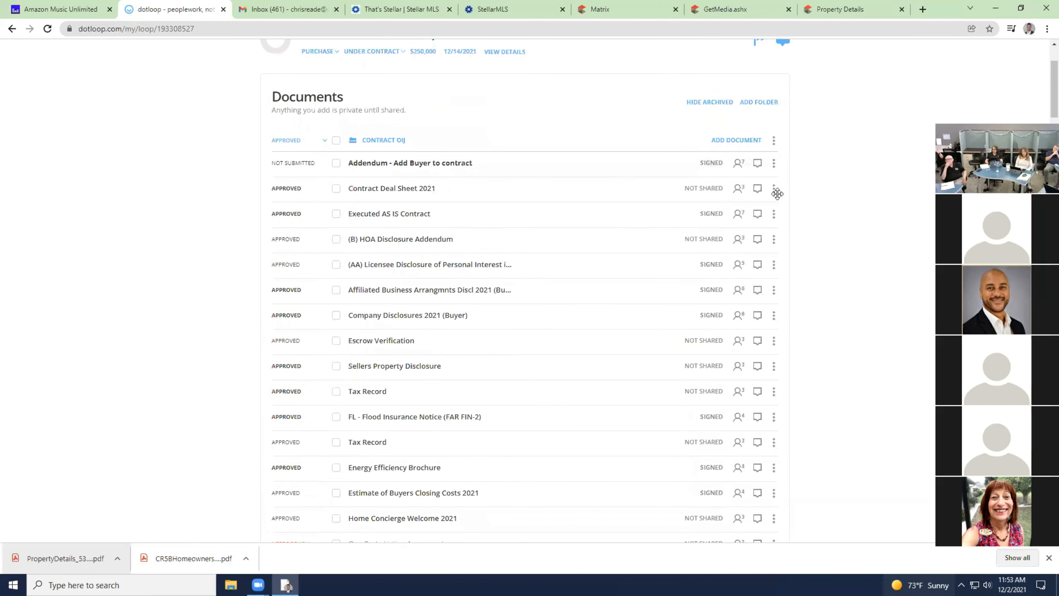
{"action": "left_click", "coordinate": [773, 213]}
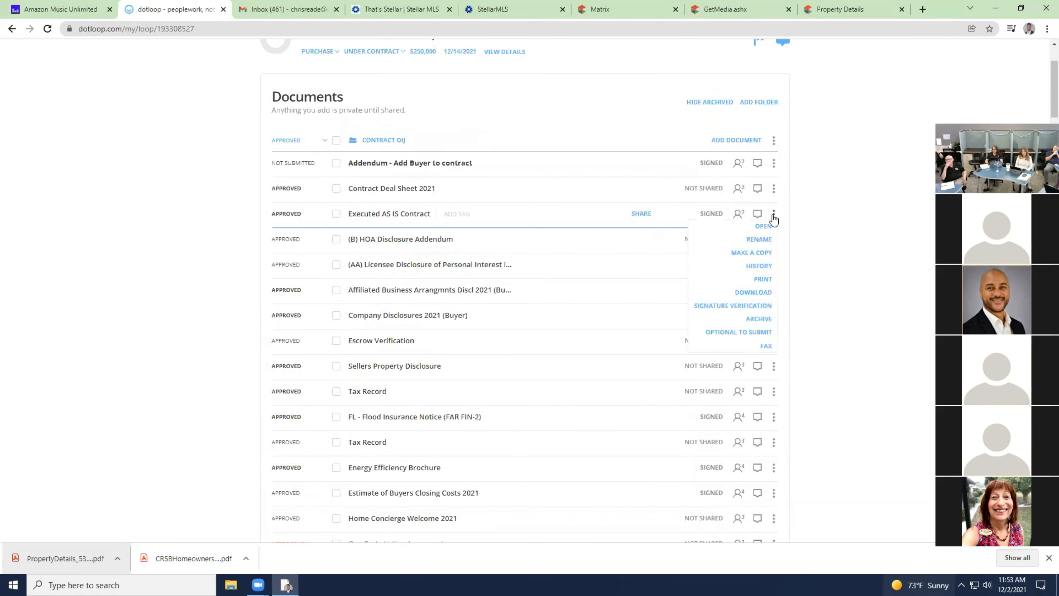
{"action": "left_click", "coordinate": [763, 267]}
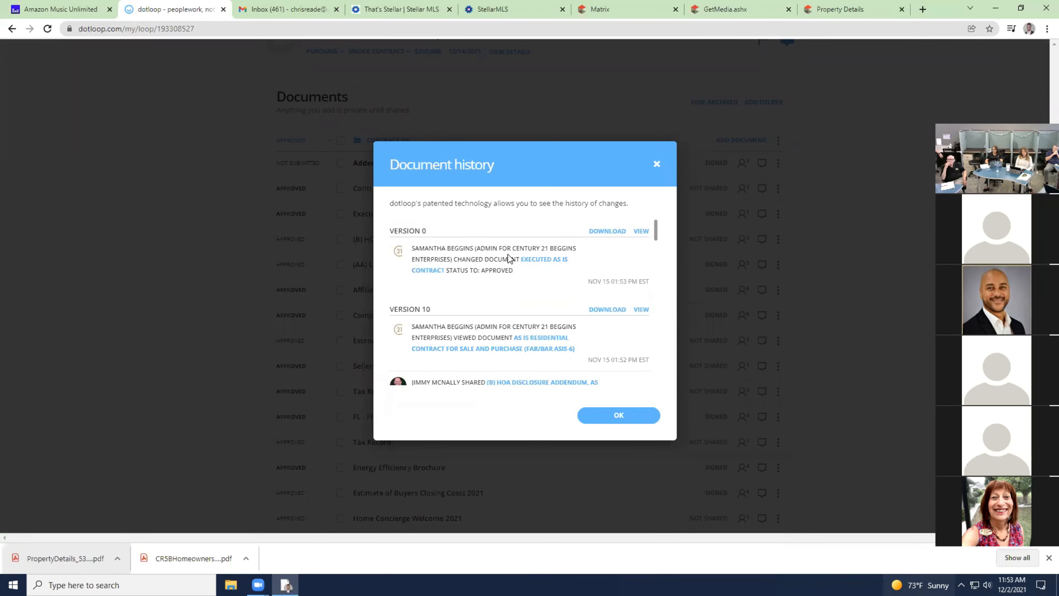
{"action": "scroll", "coordinate": [506, 286], "scroll_direction": "down", "scroll_amount": 5}
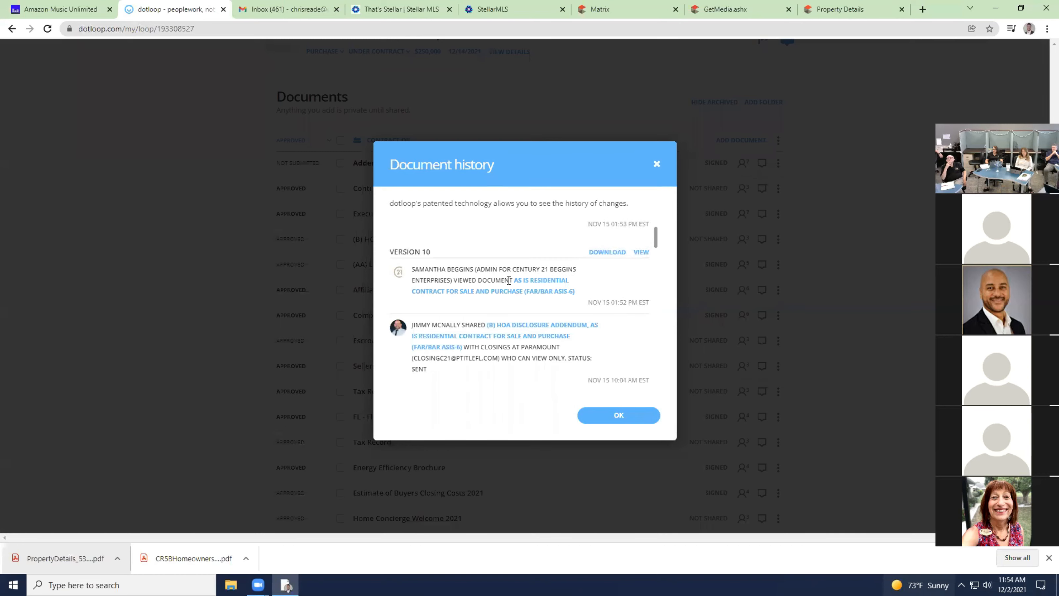
{"action": "scroll", "coordinate": [506, 285], "scroll_direction": "down", "scroll_amount": 5}
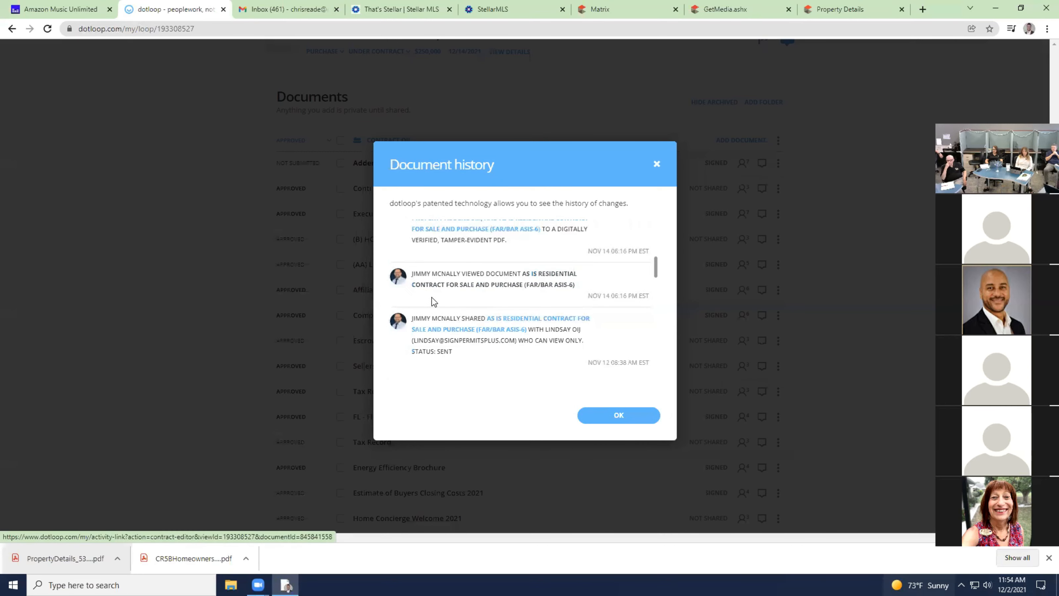
{"action": "left_click_drag", "start_coordinate": [655, 267], "coordinate": [657, 330]}
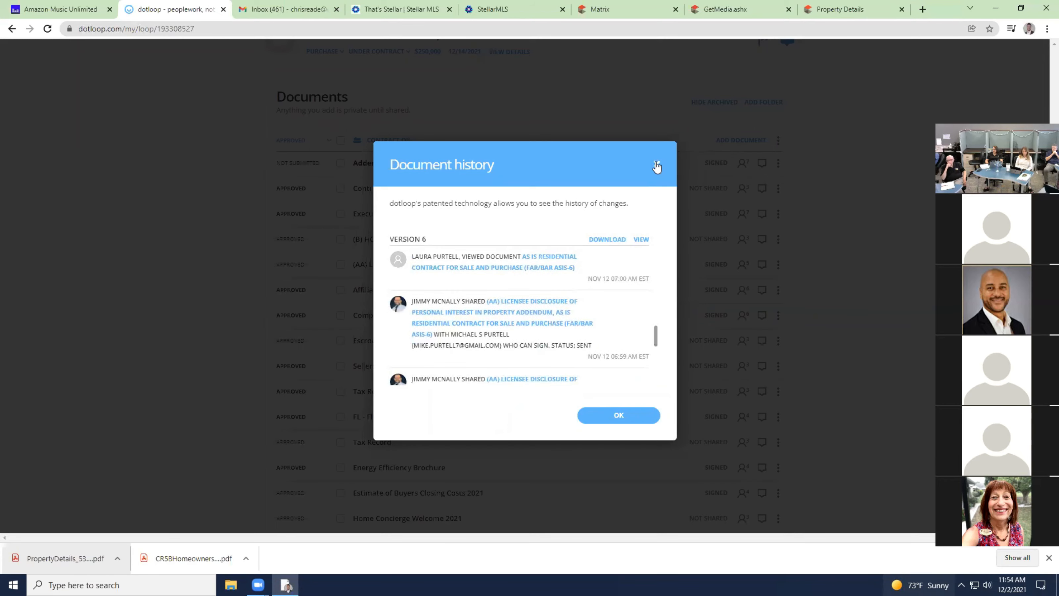
{"action": "left_click", "coordinate": [657, 164]}
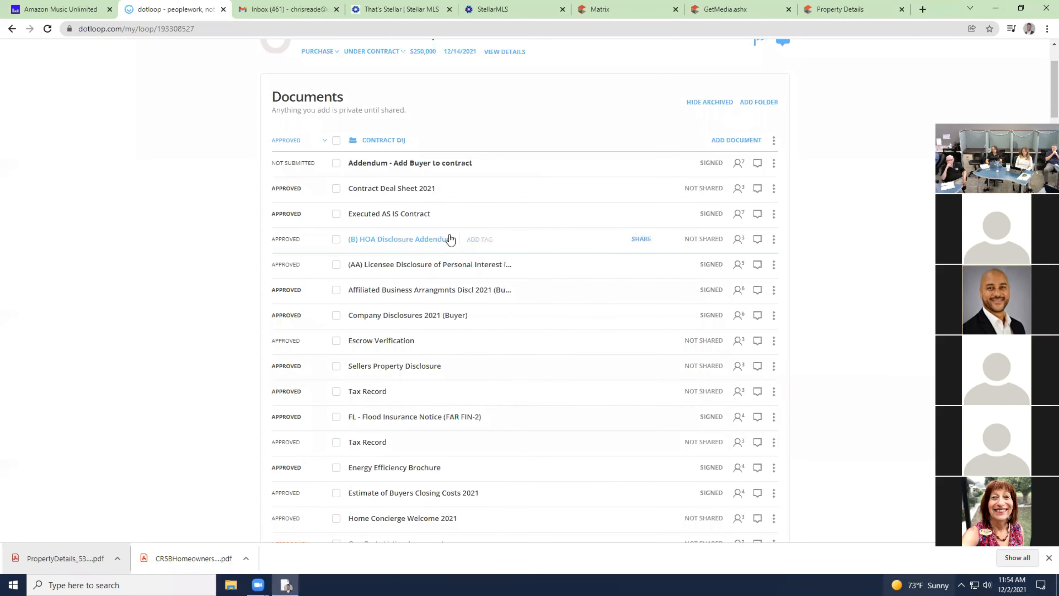
{"action": "left_click", "coordinate": [774, 213]}
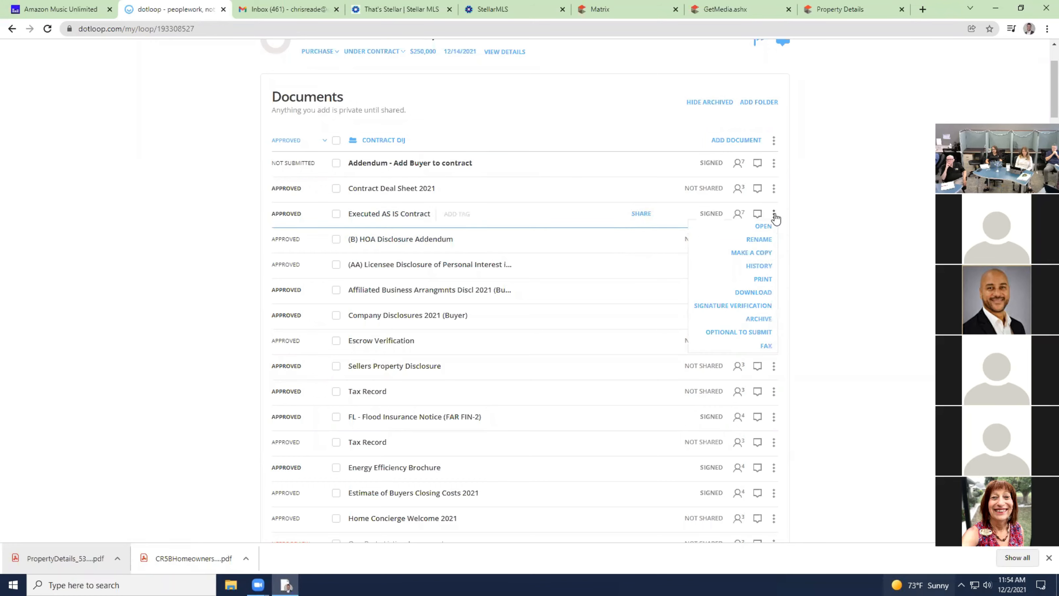
{"action": "left_click", "coordinate": [759, 266]}
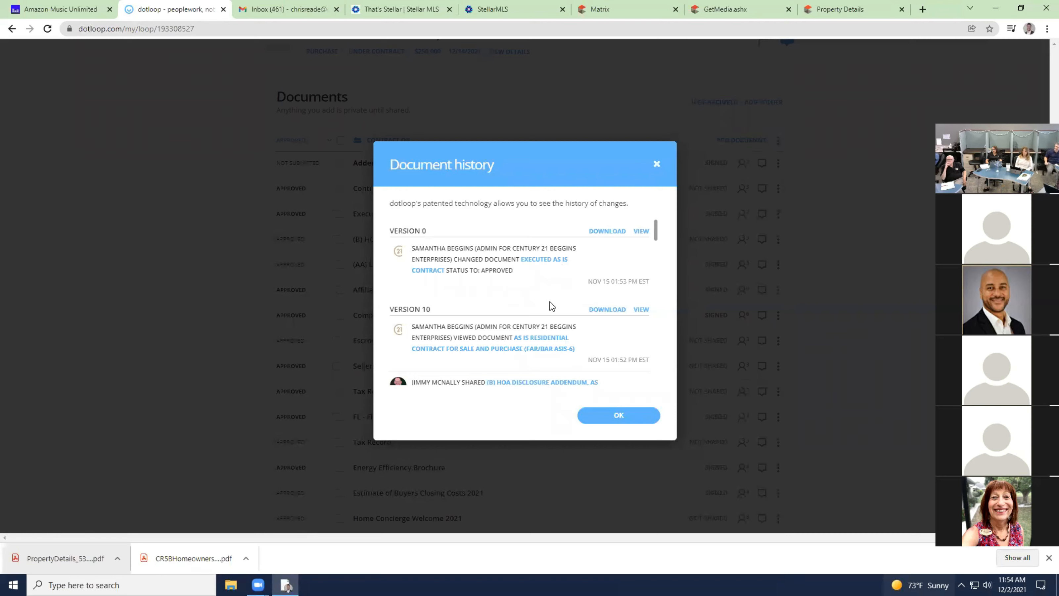
{"action": "left_click", "coordinate": [656, 164]}
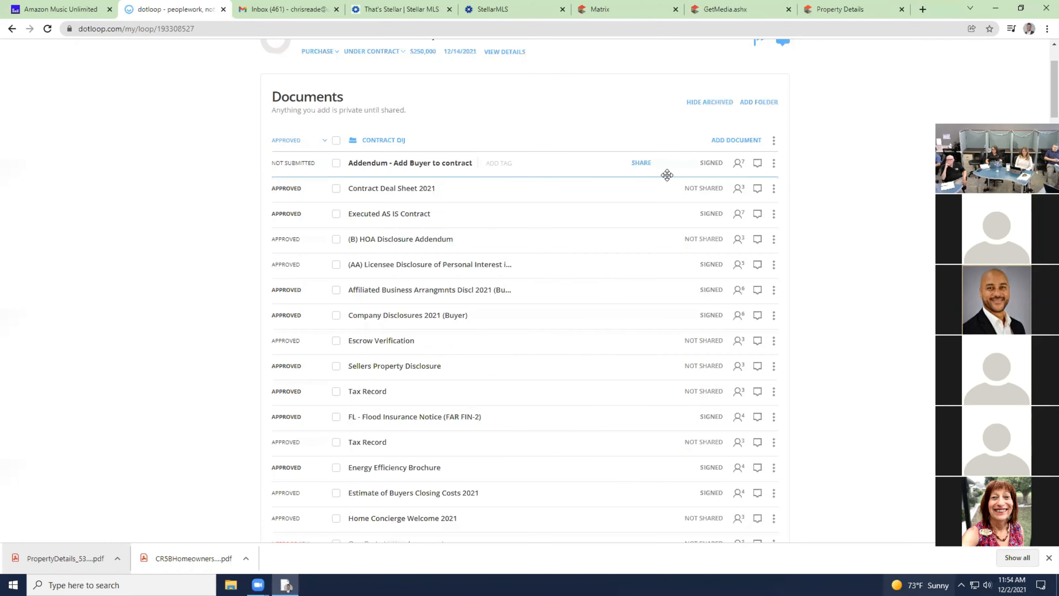
{"action": "scroll", "coordinate": [667, 175], "scroll_direction": "up", "scroll_amount": 3}
{"action": "left_click", "coordinate": [619, 104]}
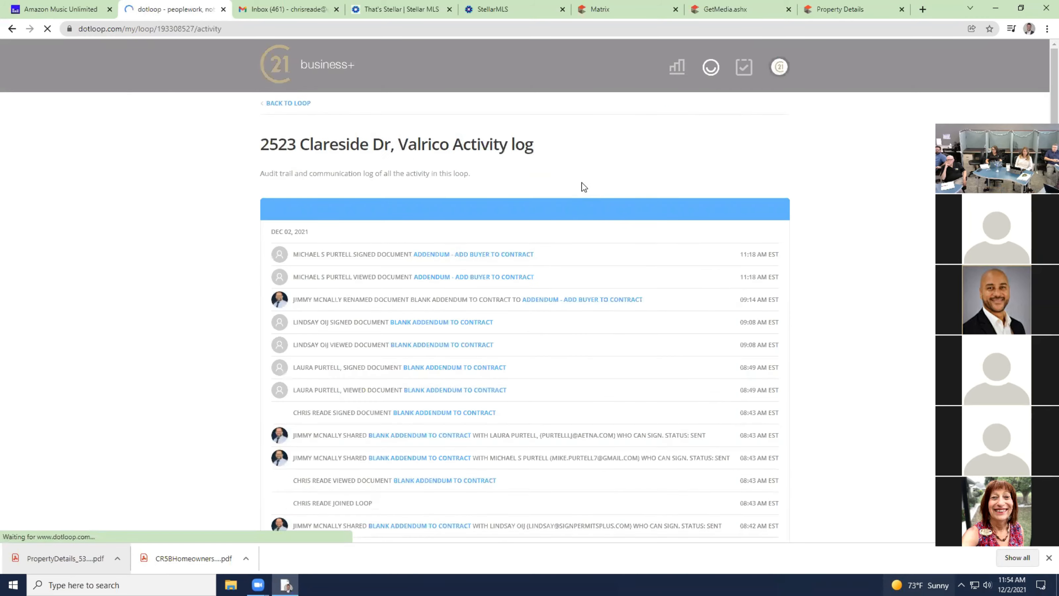
{"action": "scroll", "coordinate": [598, 221], "scroll_direction": "down", "scroll_amount": 10}
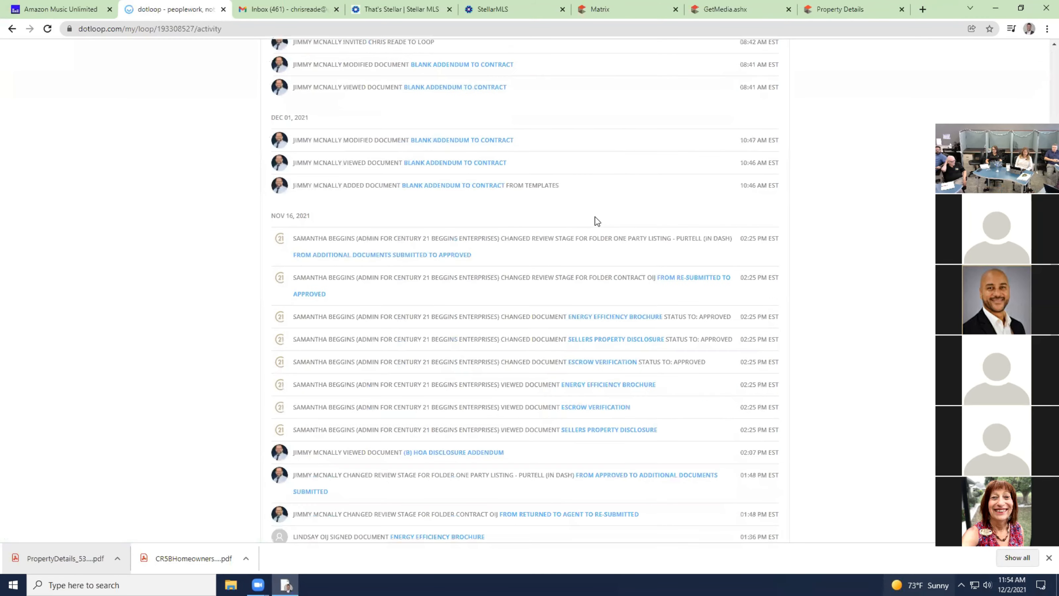
{"action": "scroll", "coordinate": [597, 221], "scroll_direction": "up", "scroll_amount": 9}
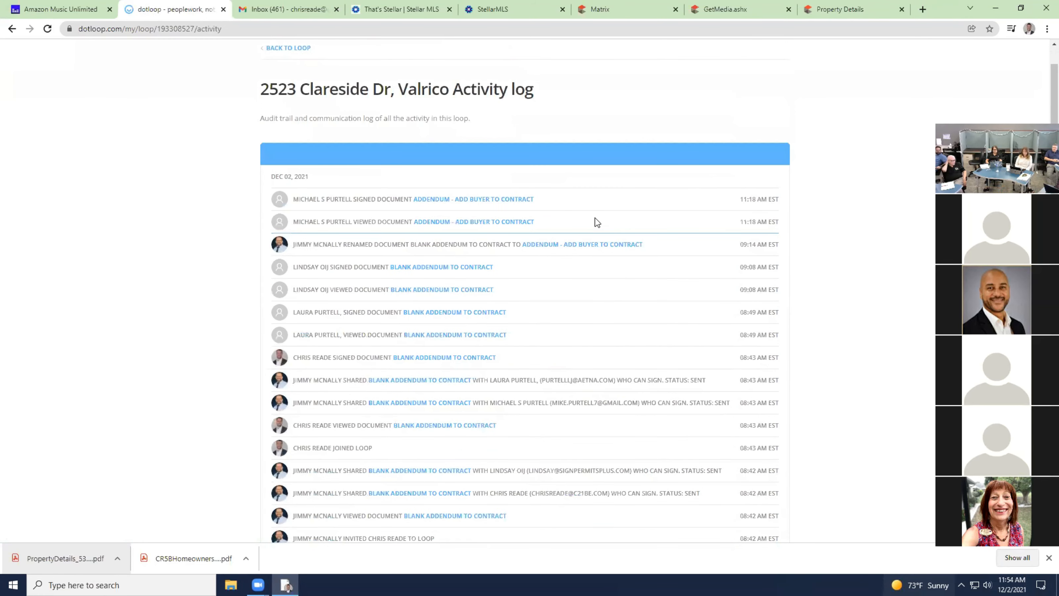
{"action": "scroll", "coordinate": [597, 222], "scroll_direction": "up", "scroll_amount": 1}
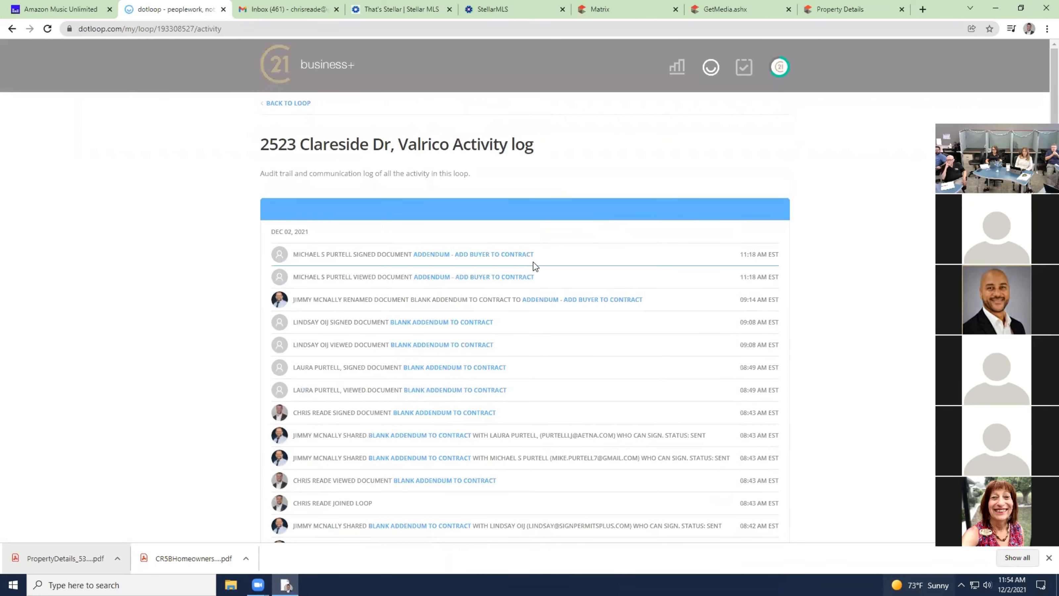
{"action": "scroll", "coordinate": [534, 267], "scroll_direction": "down", "scroll_amount": 2}
{"action": "scroll", "coordinate": [480, 251], "scroll_direction": "up", "scroll_amount": 2}
{"action": "left_click", "coordinate": [299, 104]}
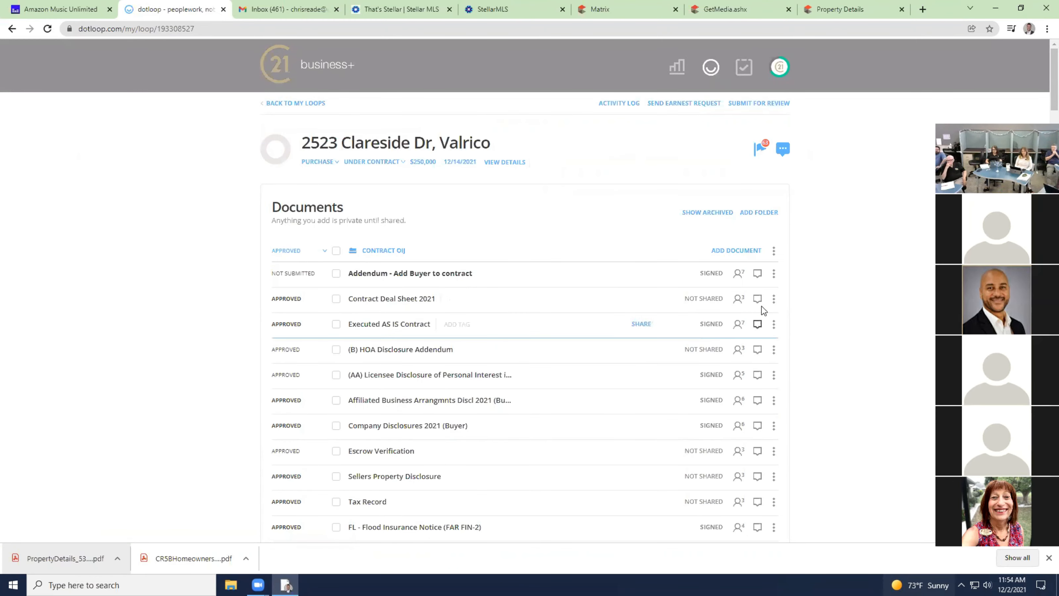
{"action": "left_click", "coordinate": [774, 301]}
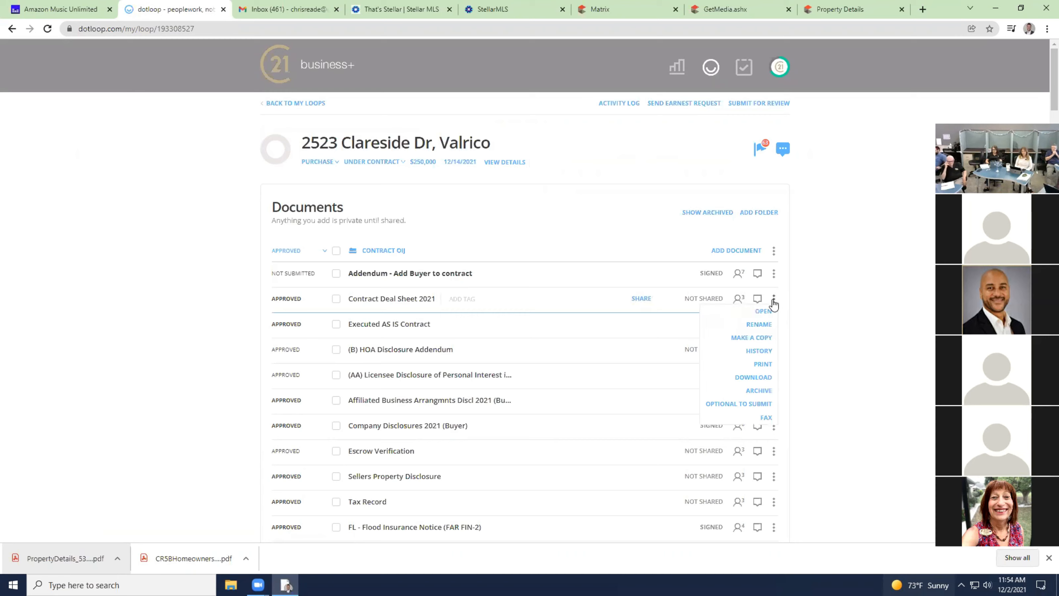
{"action": "left_click", "coordinate": [720, 165]}
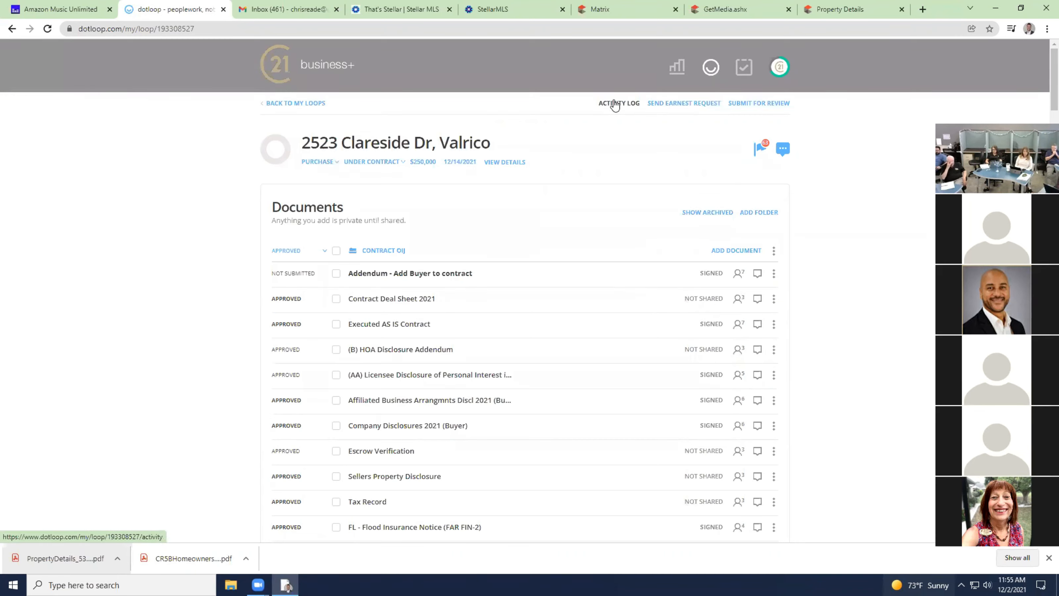
{"action": "left_click", "coordinate": [615, 104]}
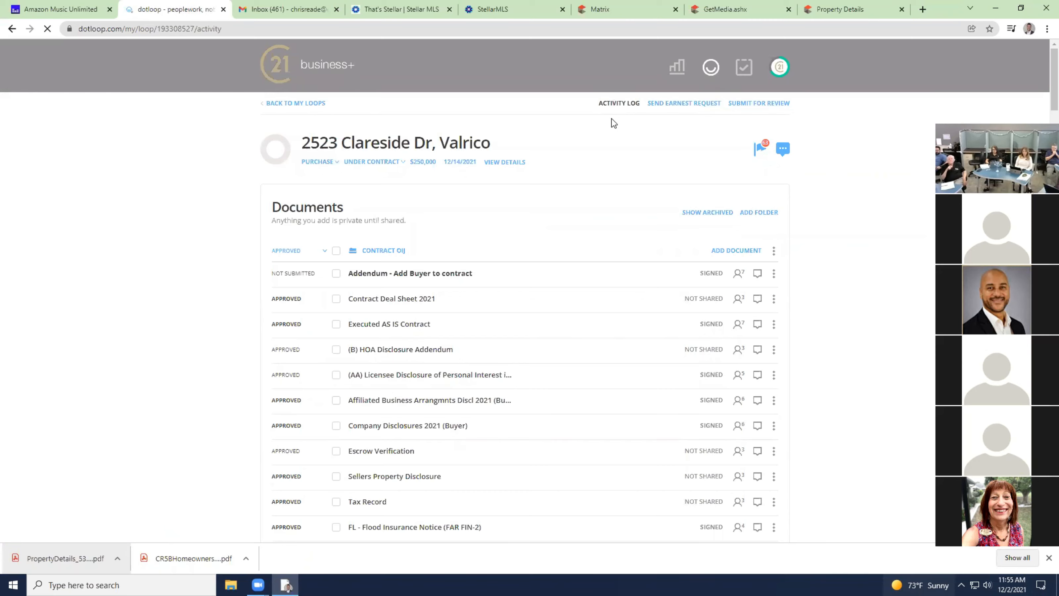
{"action": "scroll", "coordinate": [515, 274], "scroll_direction": "down", "scroll_amount": 3}
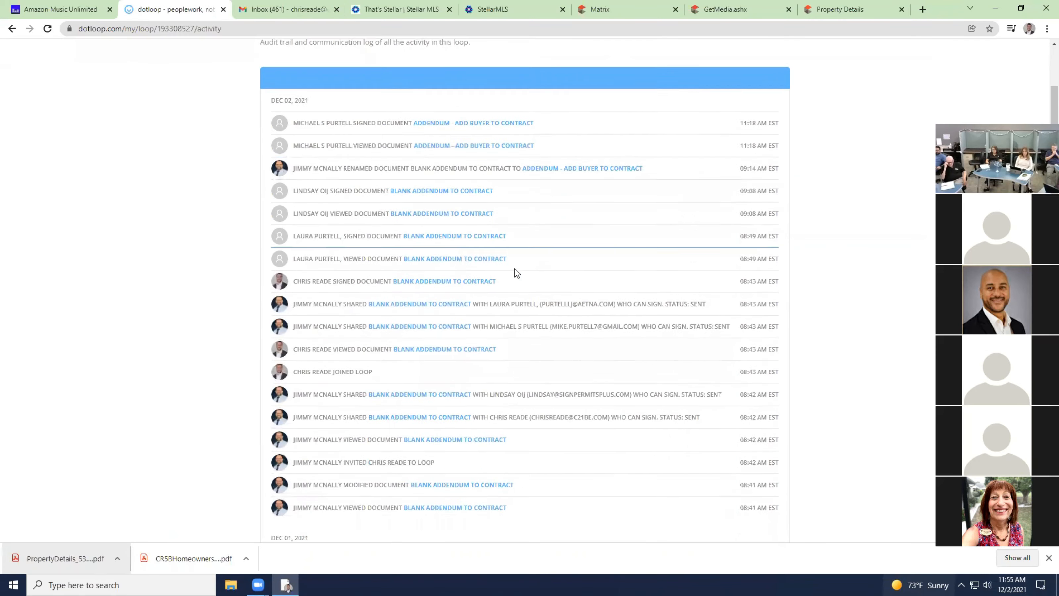
{"action": "scroll", "coordinate": [516, 272], "scroll_direction": "down", "scroll_amount": 5}
{"action": "scroll", "coordinate": [517, 273], "scroll_direction": "up", "scroll_amount": 2}
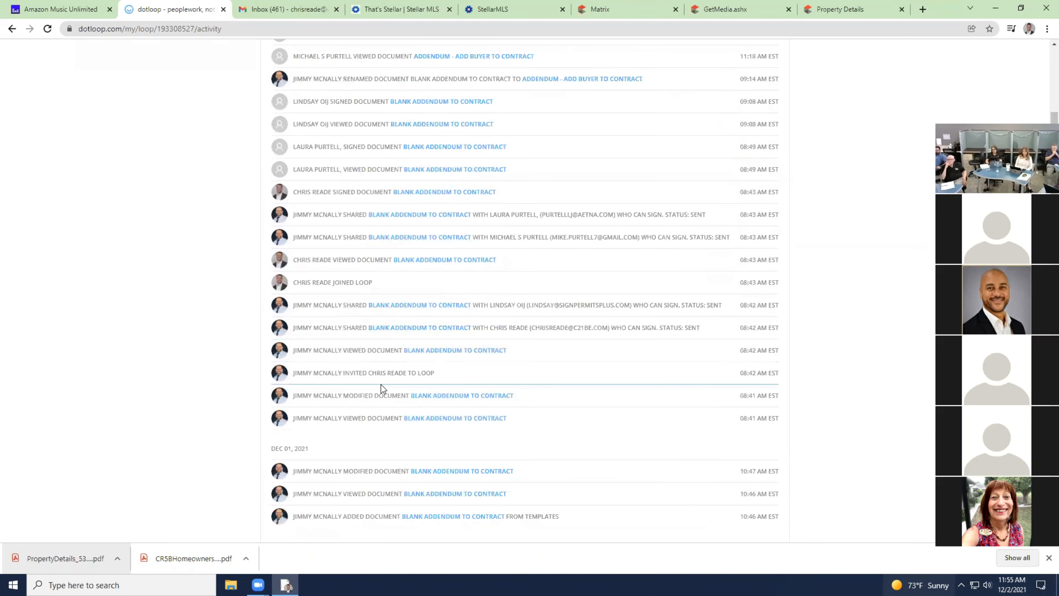
{"action": "scroll", "coordinate": [380, 313], "scroll_direction": "up", "scroll_amount": 1}
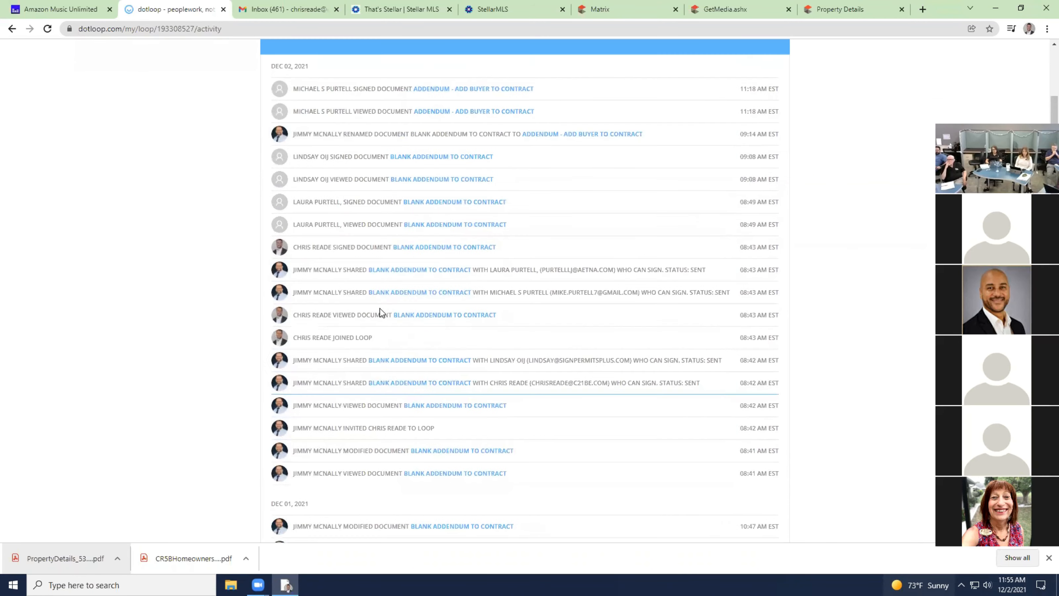
{"action": "scroll", "coordinate": [392, 199], "scroll_direction": "up", "scroll_amount": 2}
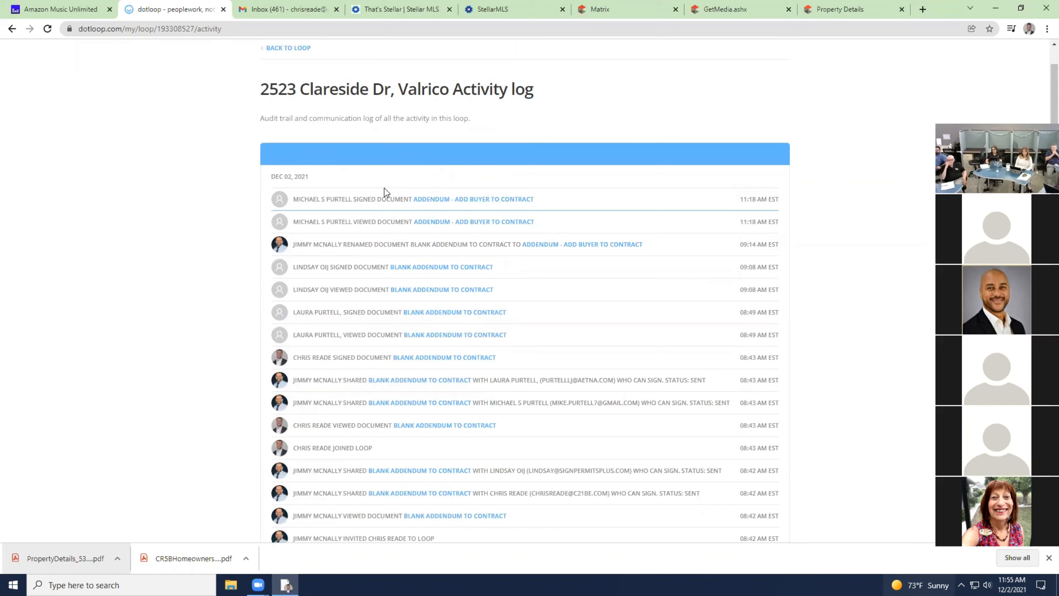
{"action": "left_click", "coordinate": [284, 49]}
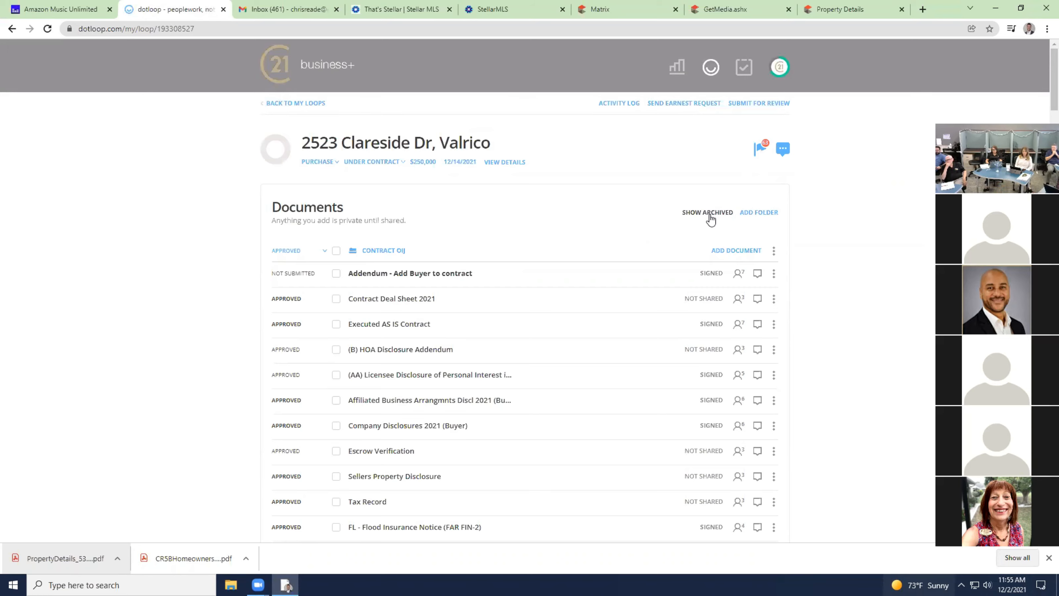
Check the archived residential contract's actions, then return to the Century 21 Beggins Enterprises loops list.
{"action": "scroll", "coordinate": [857, 298], "scroll_direction": "down", "scroll_amount": 5}
{"action": "scroll", "coordinate": [858, 299], "scroll_direction": "down", "scroll_amount": 5}
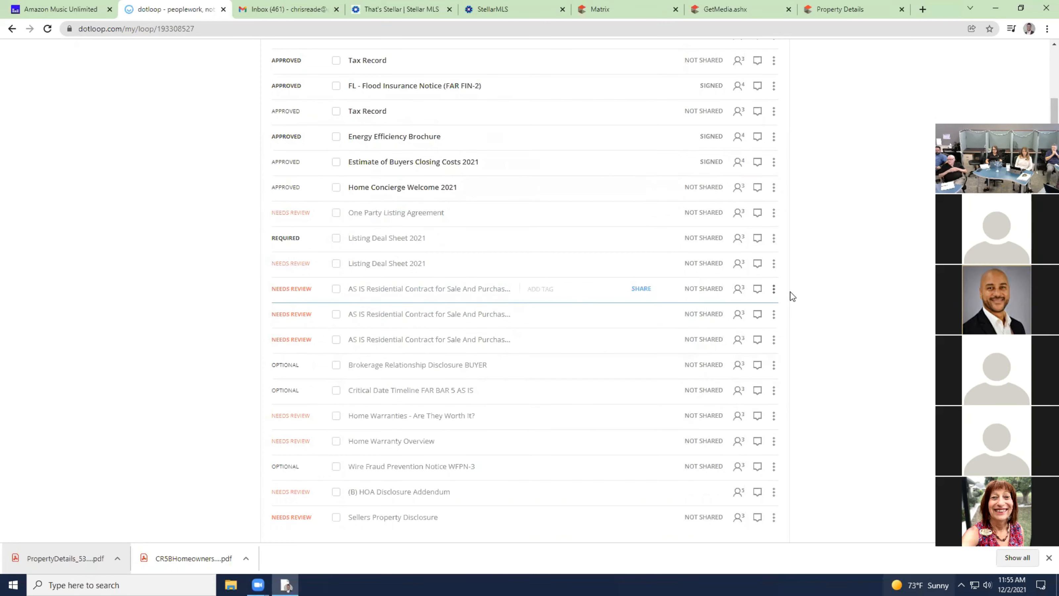
{"action": "left_click", "coordinate": [774, 290]}
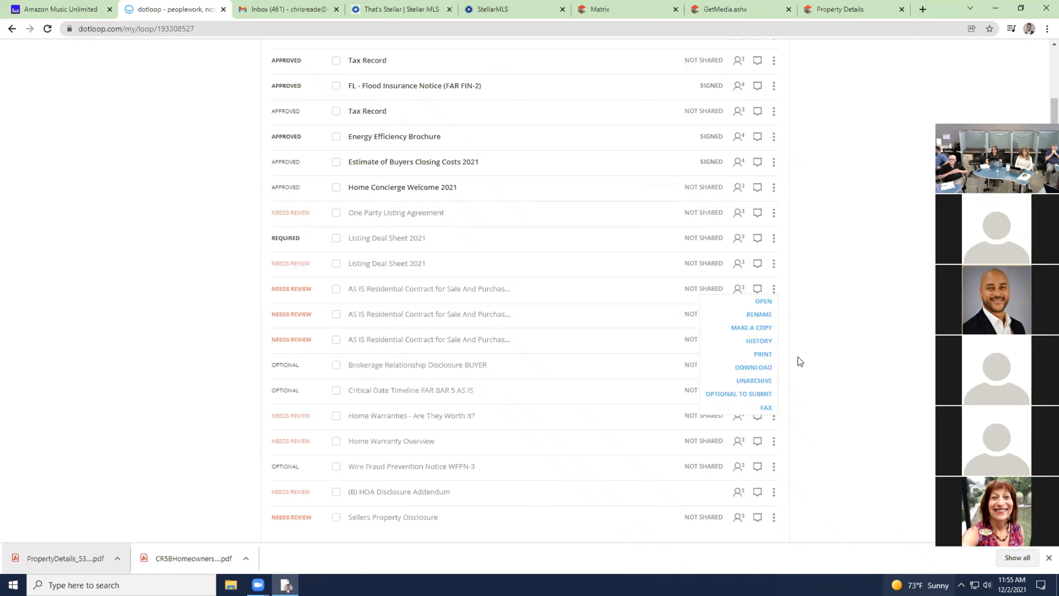
{"action": "left_click", "coordinate": [839, 319]}
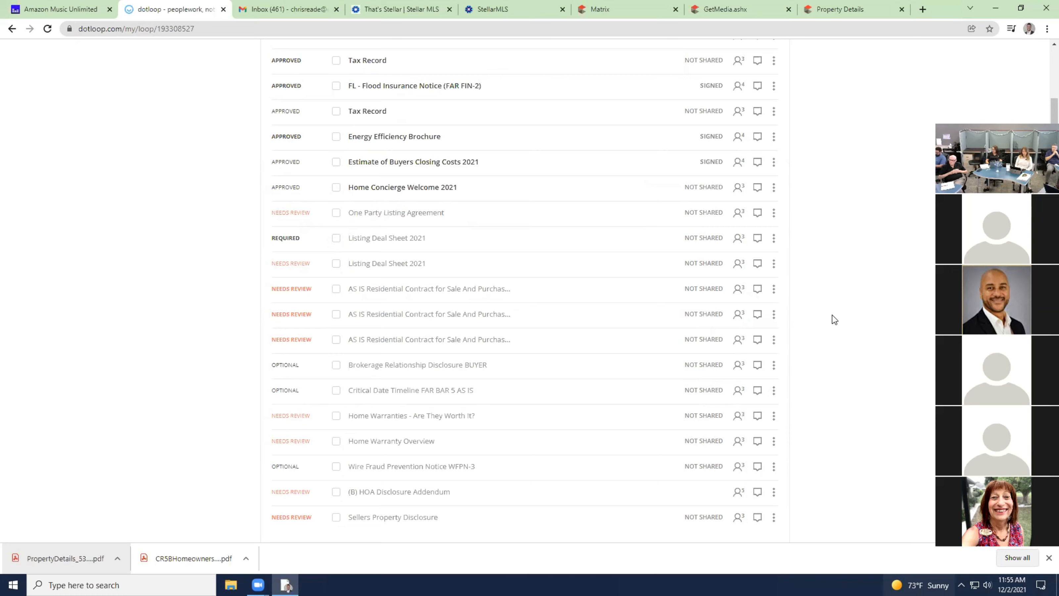
{"action": "scroll", "coordinate": [832, 319], "scroll_direction": "up", "scroll_amount": 10}
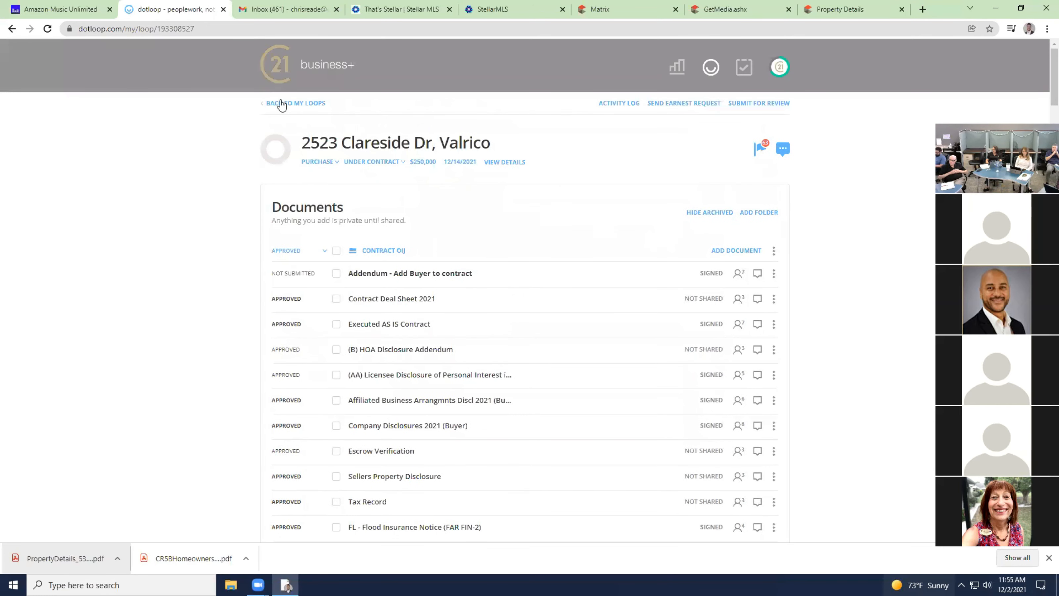
{"action": "left_click", "coordinate": [275, 104]}
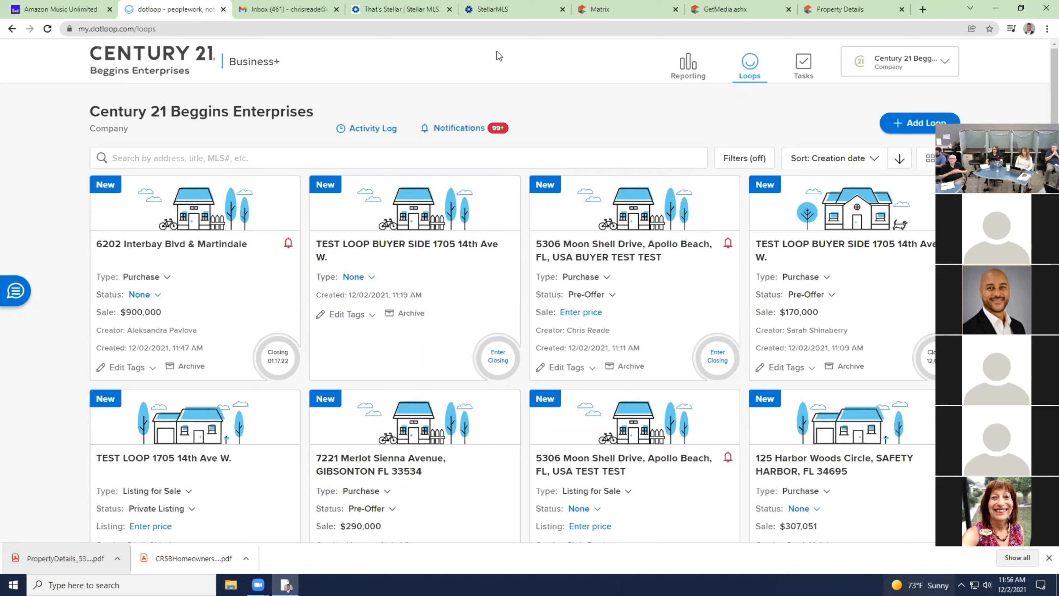
{"action": "left_click", "coordinate": [600, 258]}
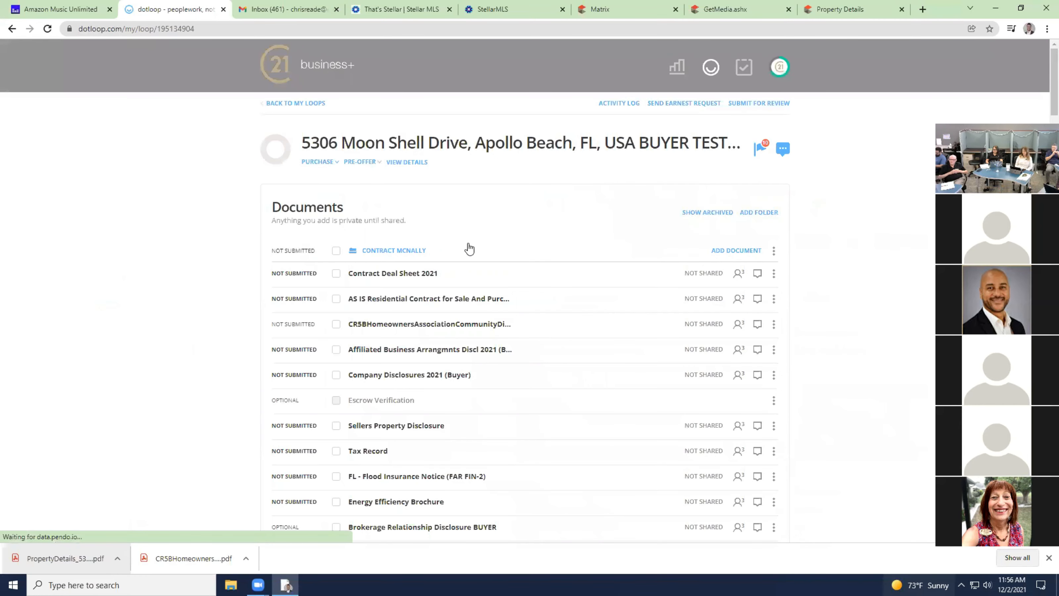
Scroll through the Contract McNally documents, from Contract Deal Sheet 2021 to Wire Fraud Prevention Notice.
{"action": "scroll", "coordinate": [469, 249], "scroll_direction": "down", "scroll_amount": 8}
{"action": "scroll", "coordinate": [468, 247], "scroll_direction": "up", "scroll_amount": 8}
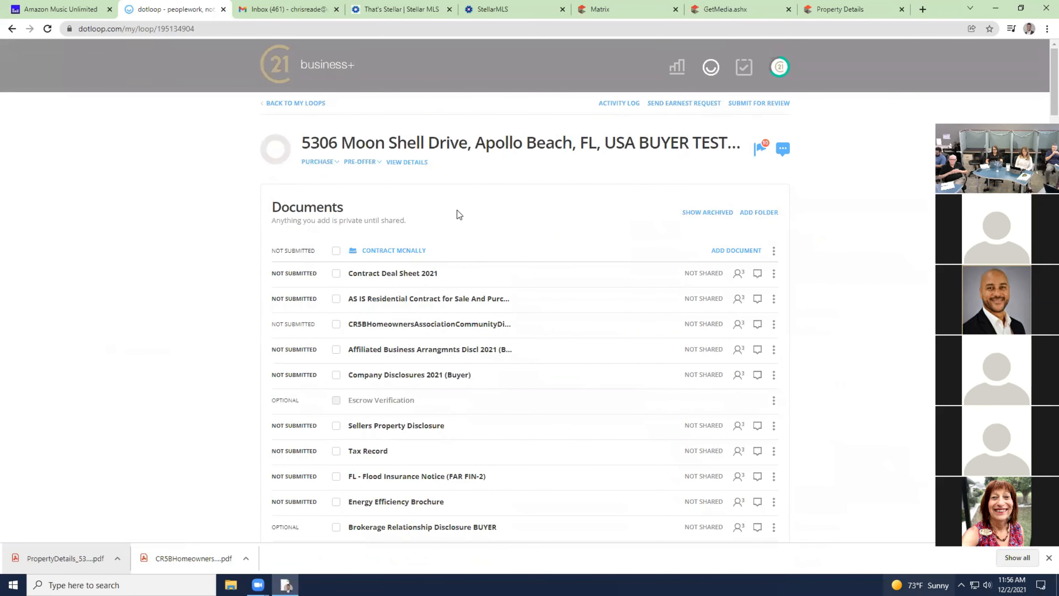
{"action": "scroll", "coordinate": [314, 246], "scroll_direction": "down", "scroll_amount": 2}
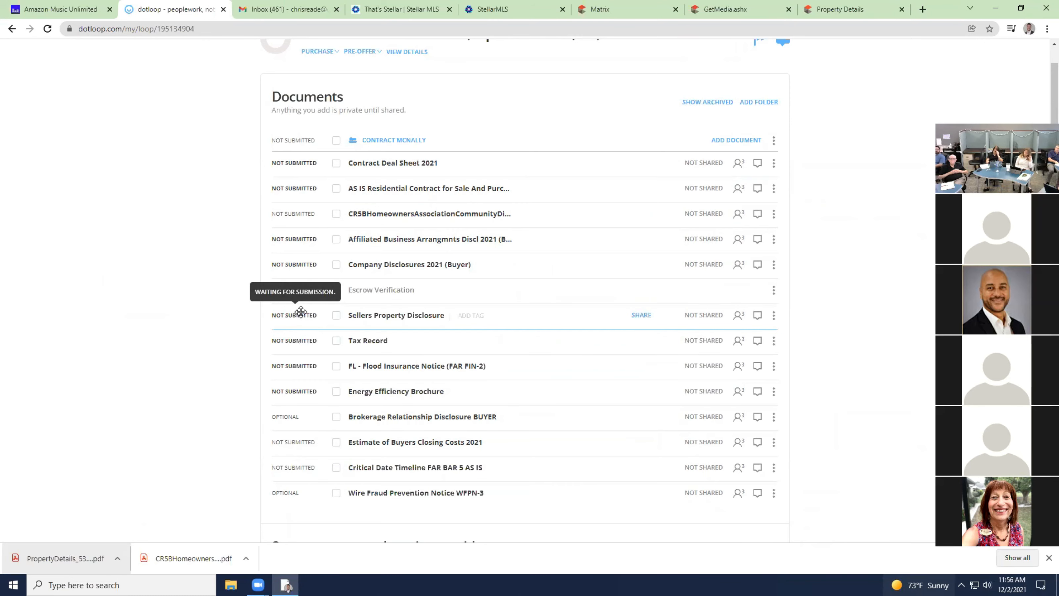
{"action": "scroll", "coordinate": [350, 274], "scroll_direction": "up", "scroll_amount": 2}
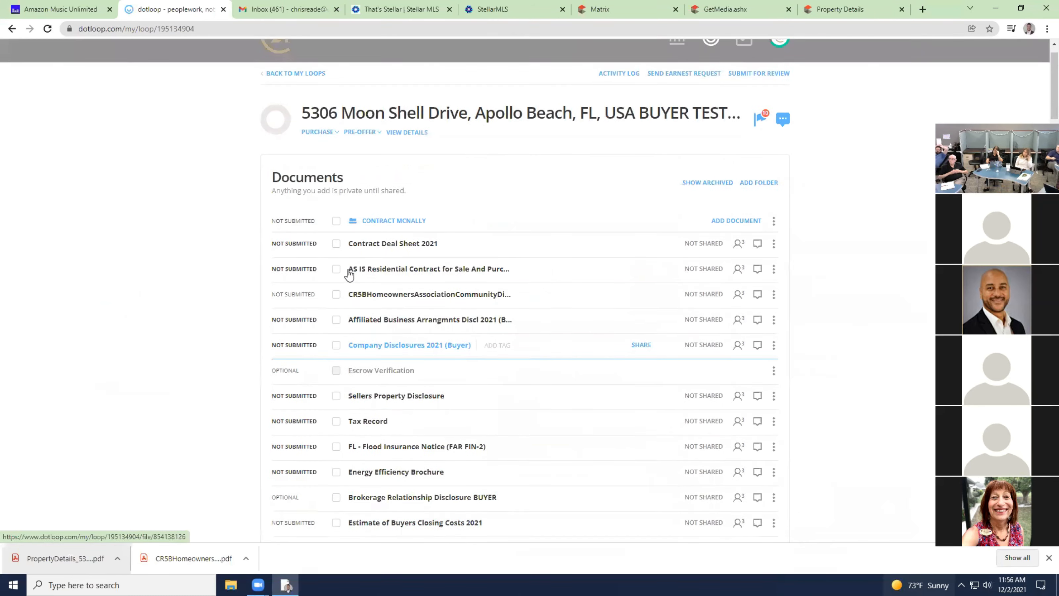
{"action": "scroll", "coordinate": [351, 274], "scroll_direction": "up", "scroll_amount": 1}
From the loops overview, switch the account to the agent's personal profile.
{"action": "left_click", "coordinate": [779, 68]}
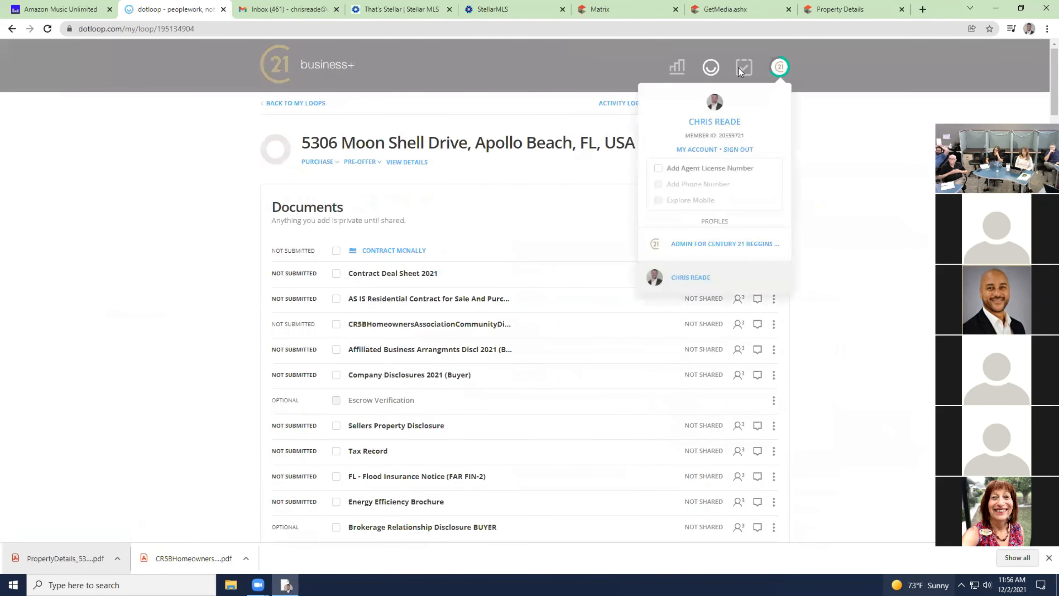
{"action": "left_click", "coordinate": [275, 64]}
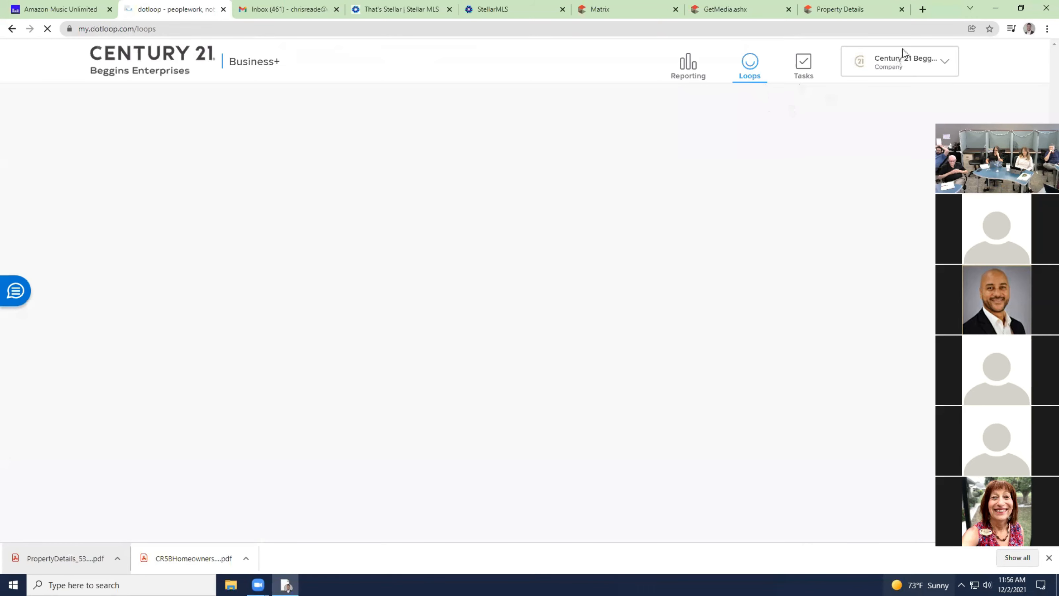
{"action": "left_click", "coordinate": [929, 63]}
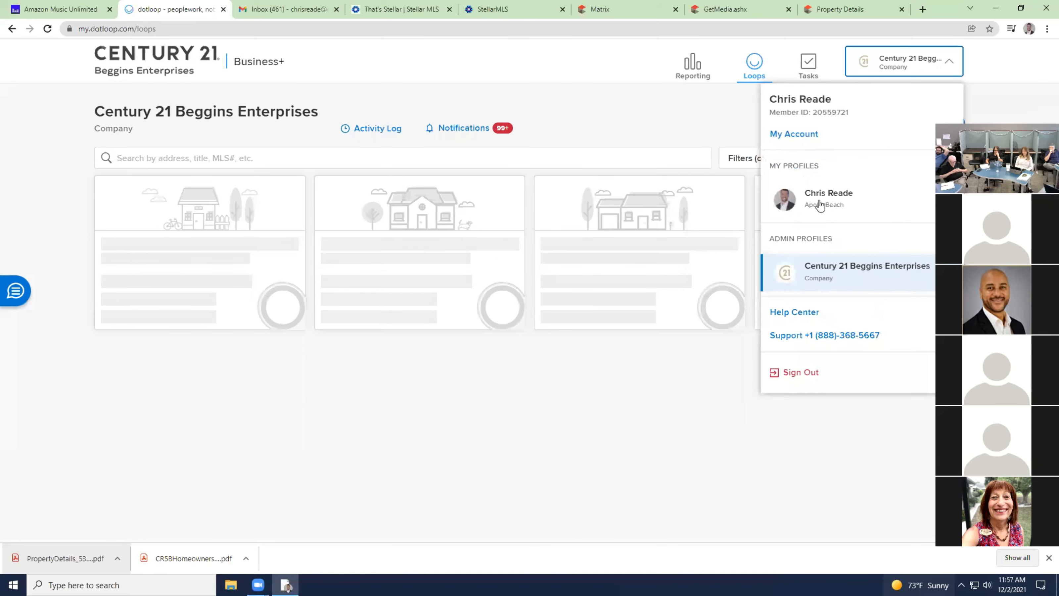
{"action": "left_click", "coordinate": [820, 203]}
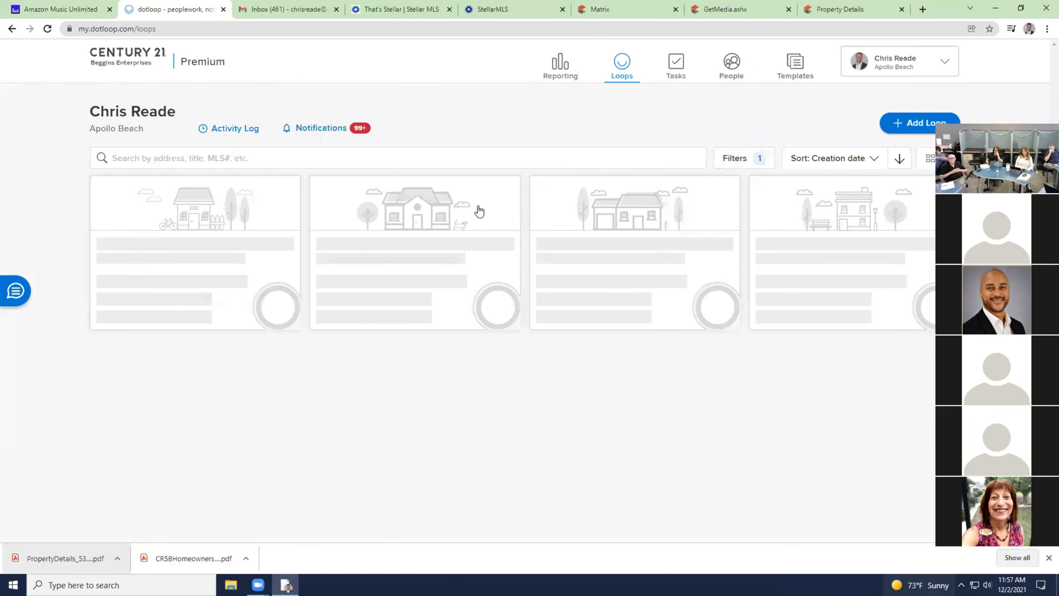
{"action": "left_click", "coordinate": [408, 250]}
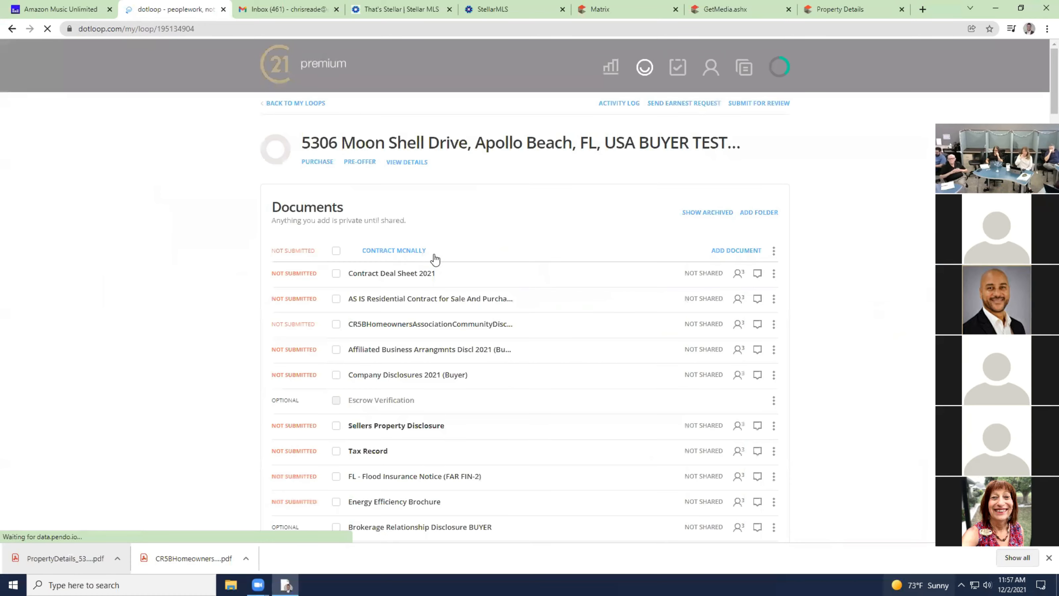
{"action": "scroll", "coordinate": [297, 261], "scroll_direction": "down", "scroll_amount": 3}
{"action": "scroll", "coordinate": [298, 261], "scroll_direction": "down", "scroll_amount": 1}
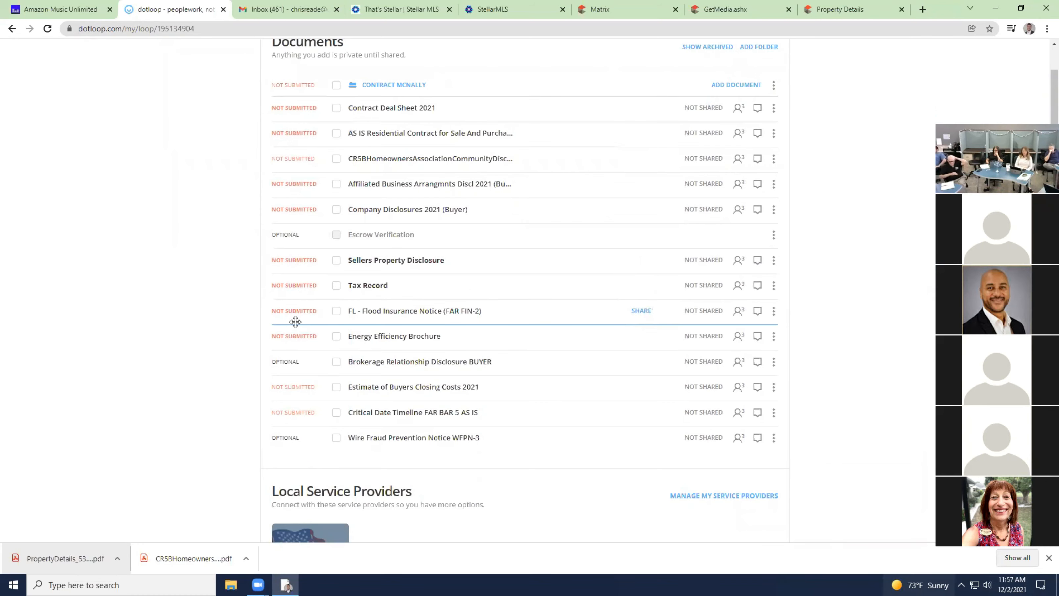
{"action": "scroll", "coordinate": [295, 322], "scroll_direction": "up", "scroll_amount": 4}
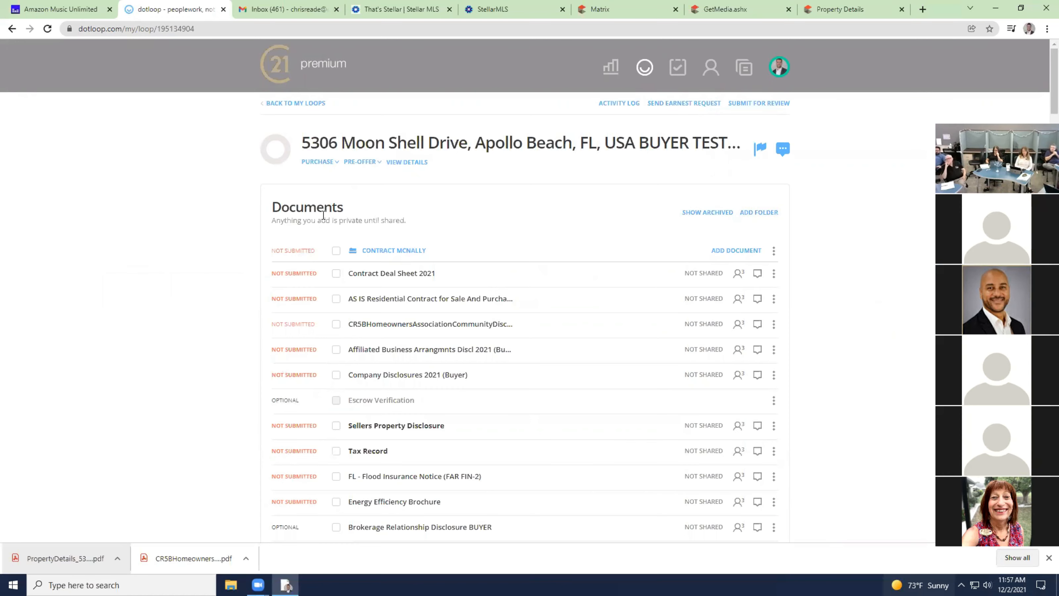
Start a review submission, look at the review categories, and close it unsent.
{"action": "left_click", "coordinate": [772, 104]}
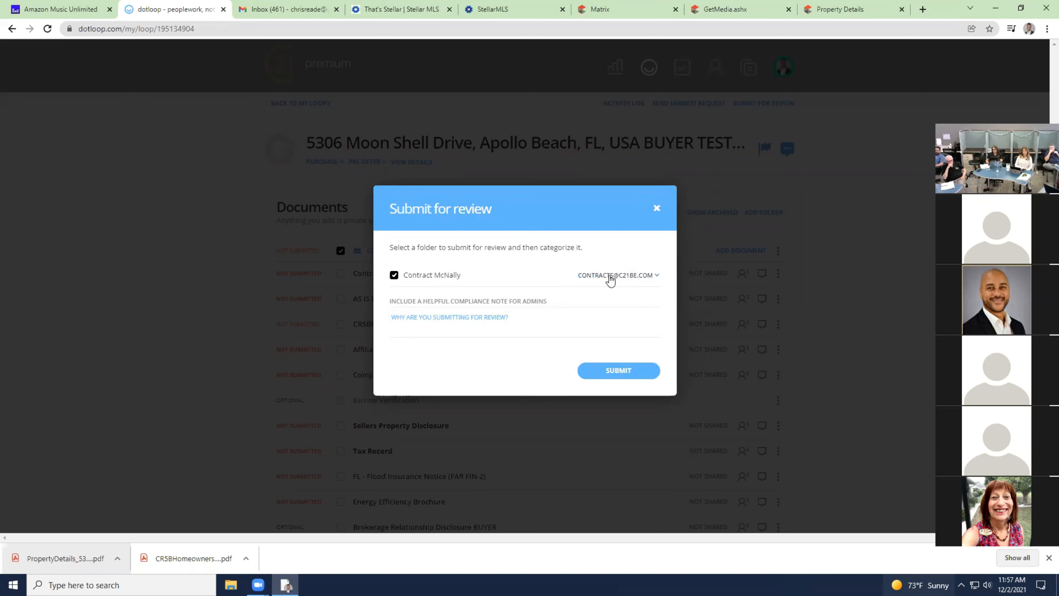
{"action": "left_click", "coordinate": [643, 278]}
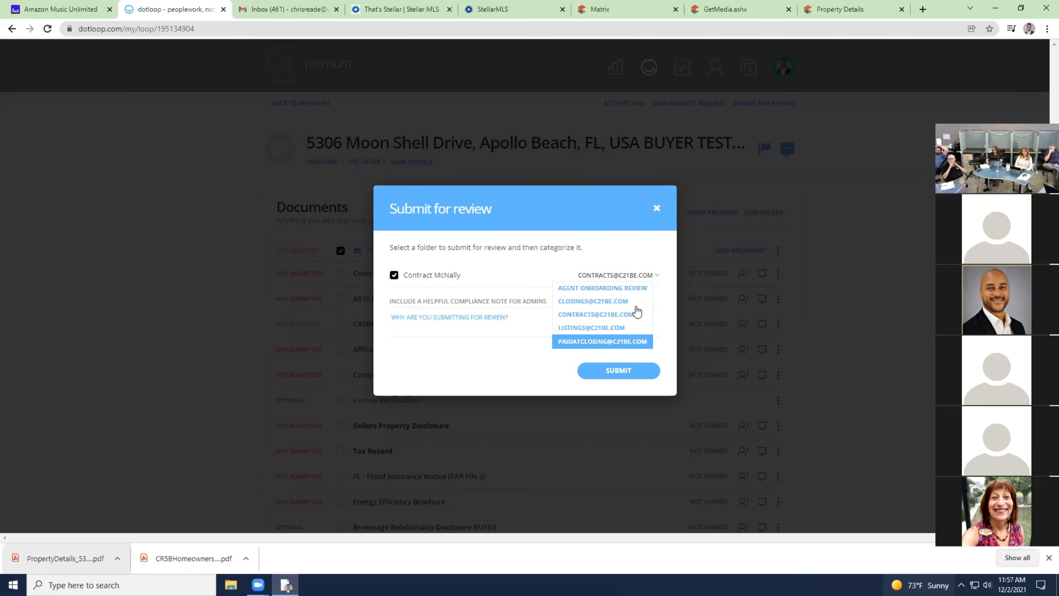
{"action": "left_click", "coordinate": [656, 209]}
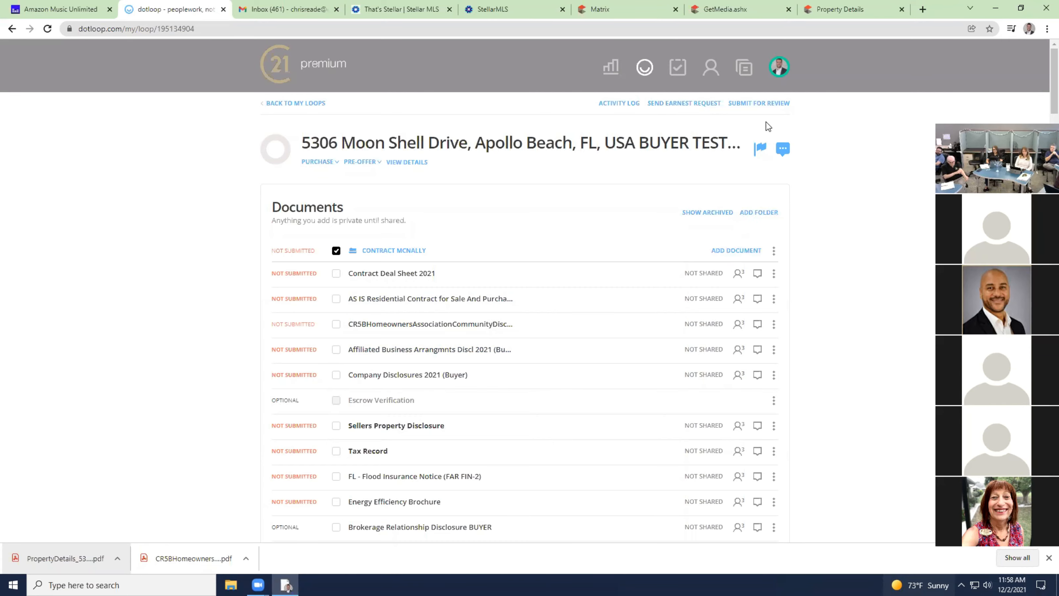
Restart the review submission with the note 'New Contract for review', then dismiss it unsent.
{"action": "left_click", "coordinate": [765, 105]}
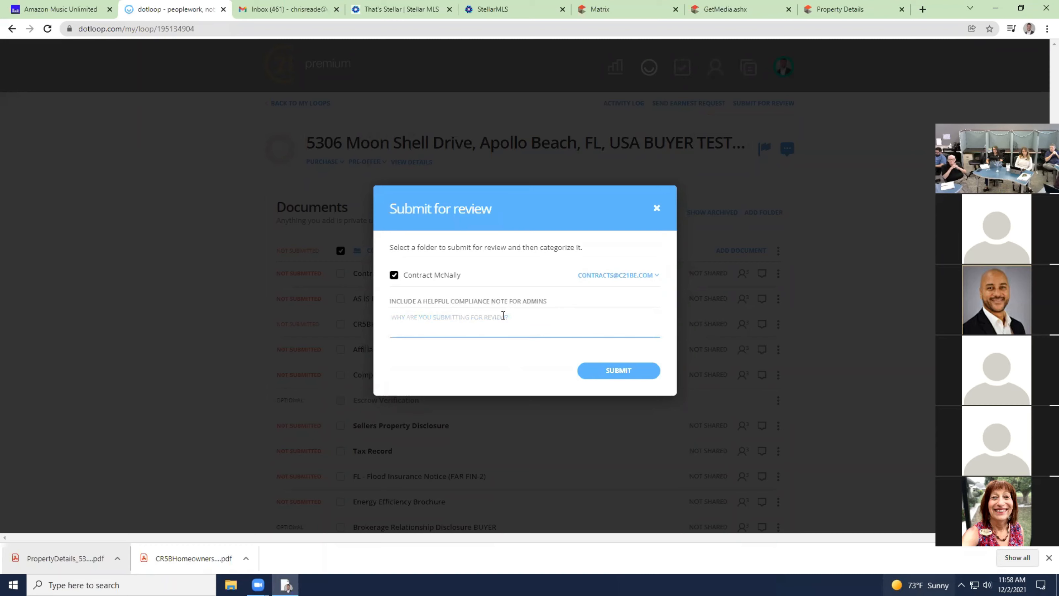
{"action": "type", "text": "New Contract for review"}
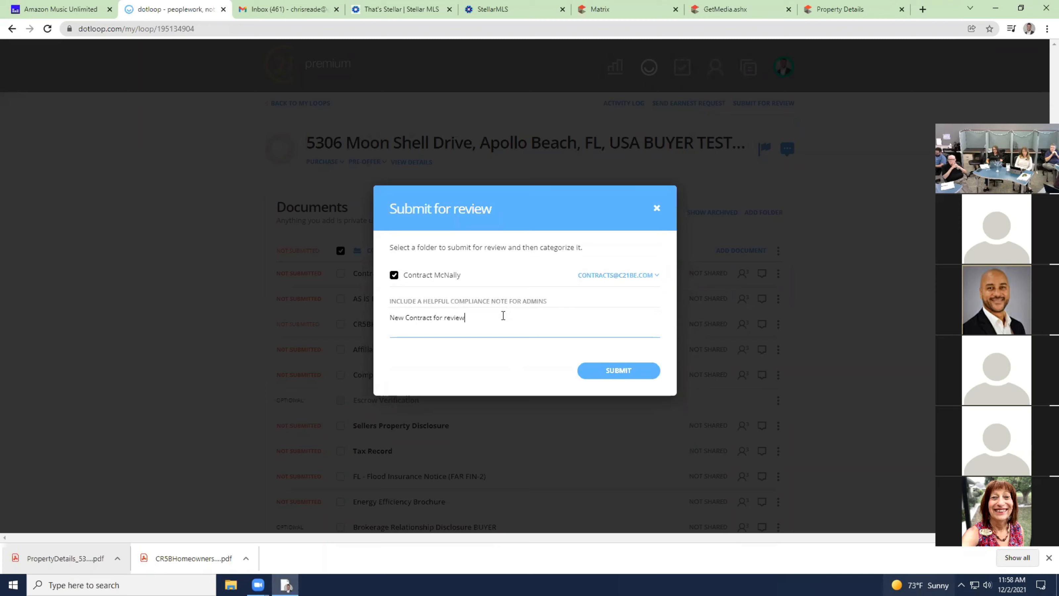
{"action": "left_click", "coordinate": [658, 210]}
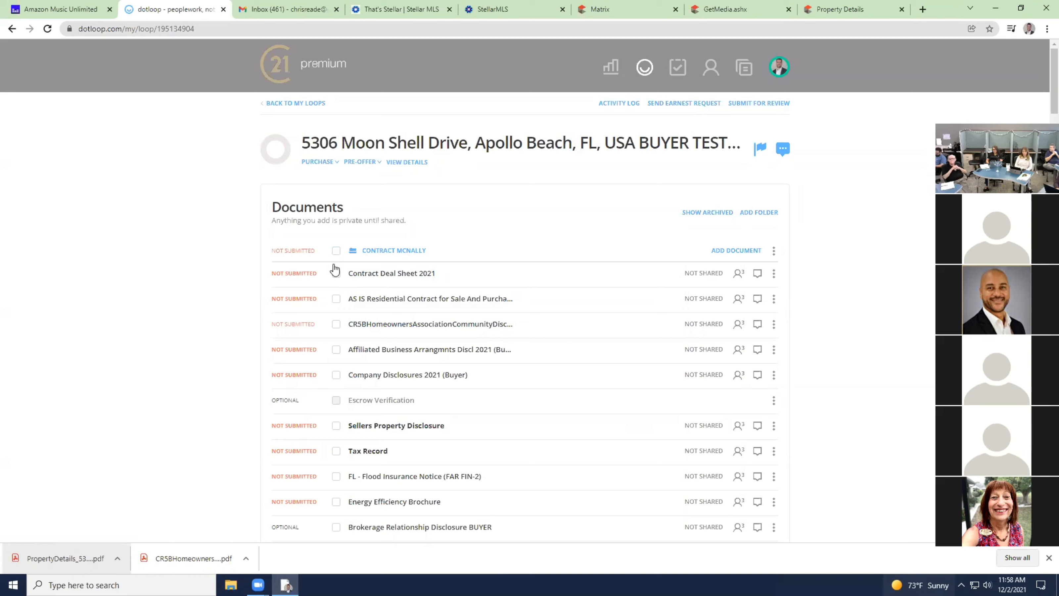
{"action": "left_click", "coordinate": [336, 325]}
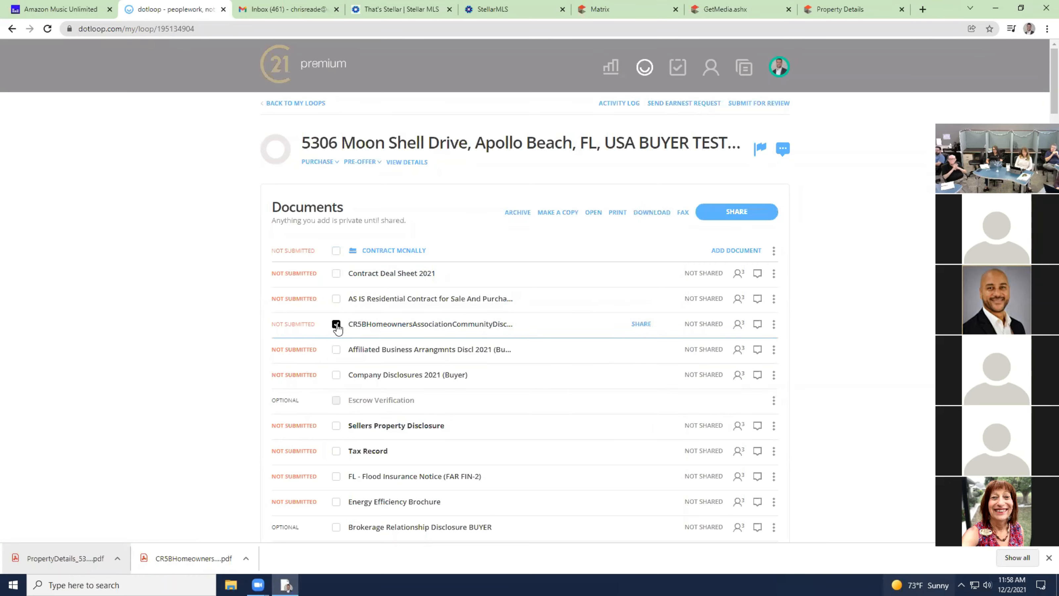
{"action": "left_click", "coordinate": [776, 103]}
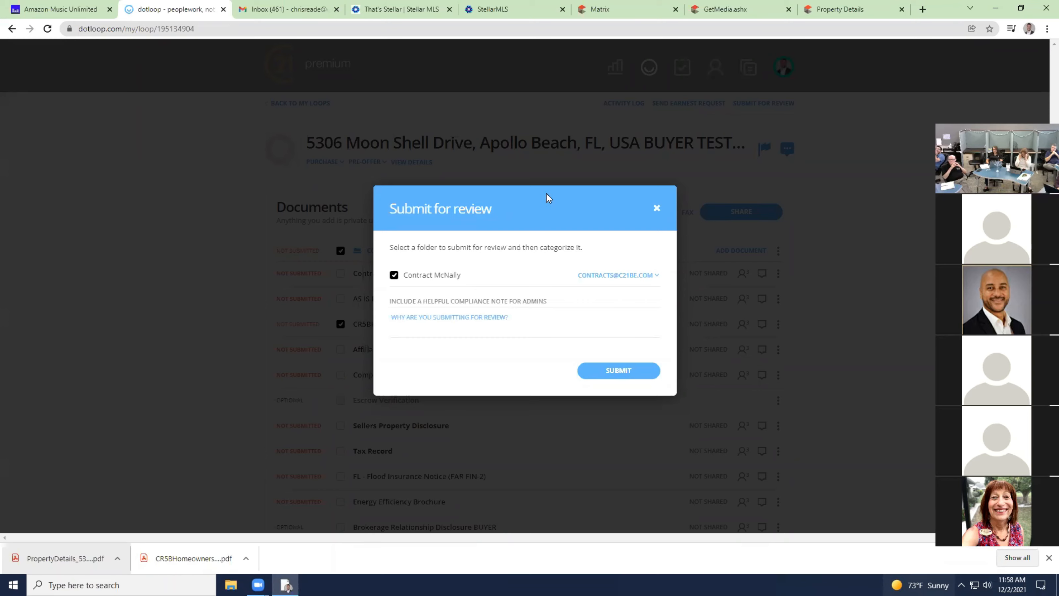
{"action": "left_click", "coordinate": [657, 208]}
{"action": "left_click", "coordinate": [336, 250]}
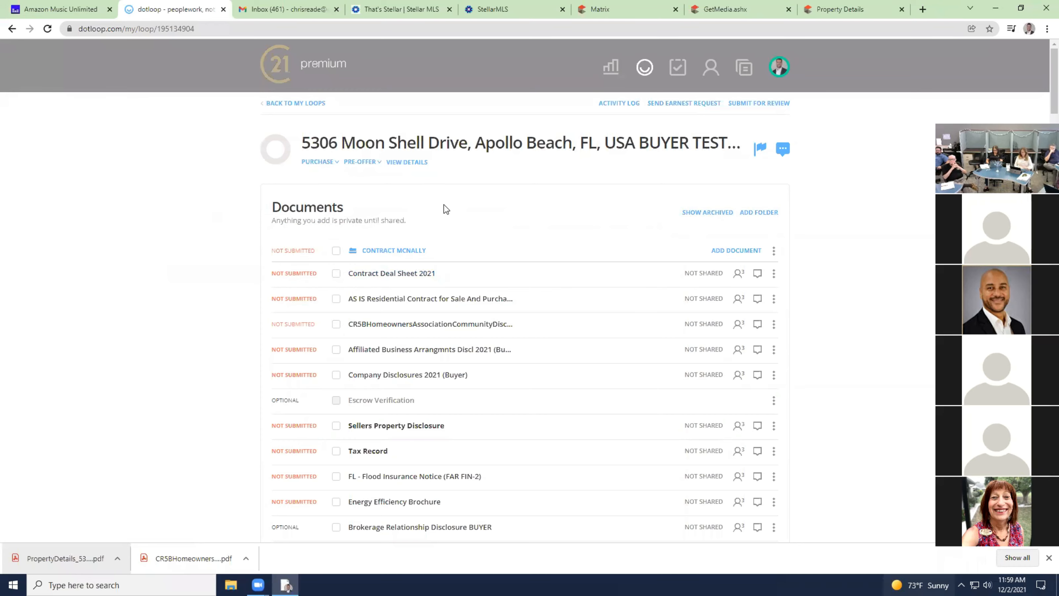
Add a new folder with the Paid at Closing (Disbursement Authorization) 2021 template form.
{"action": "left_click", "coordinate": [756, 214]}
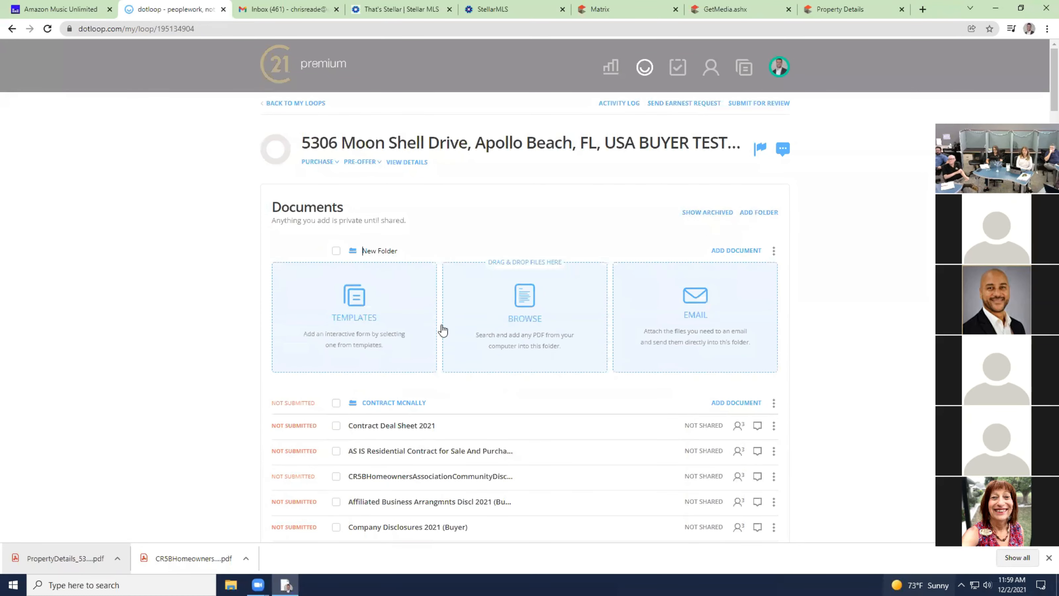
{"action": "left_click", "coordinate": [360, 301]}
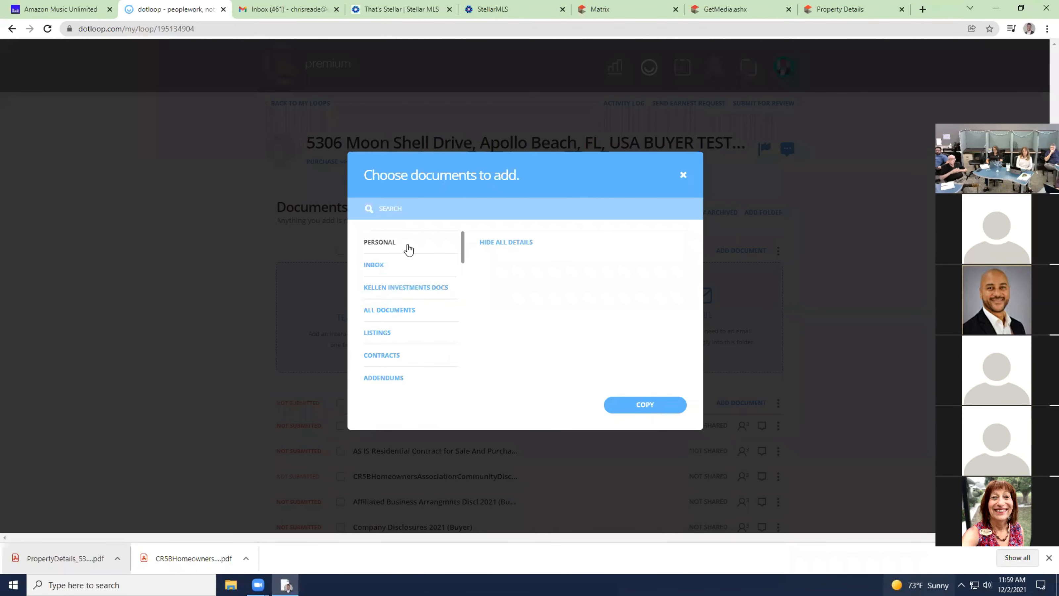
{"action": "left_click", "coordinate": [397, 312]}
{"action": "left_click", "coordinate": [446, 205]}
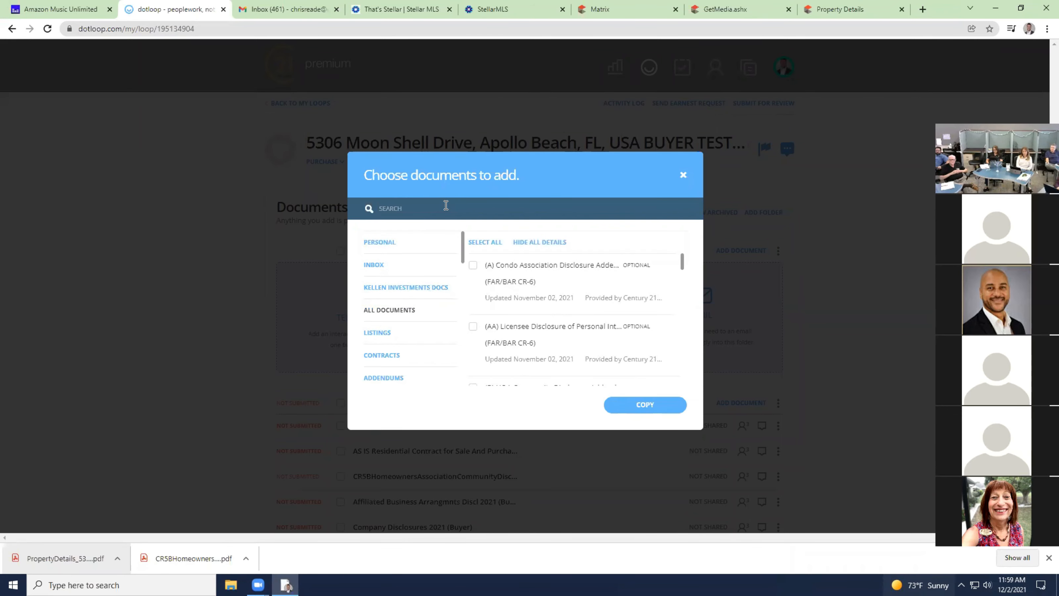
{"action": "type", "text": "Paid at closi"}
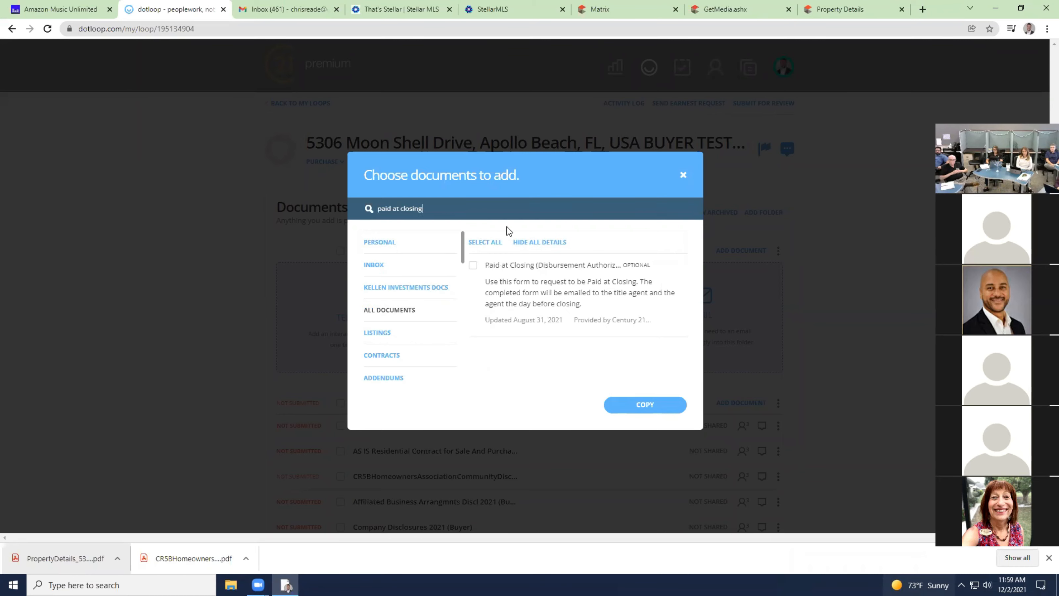
{"action": "left_click", "coordinate": [473, 266]}
{"action": "left_click", "coordinate": [644, 403]}
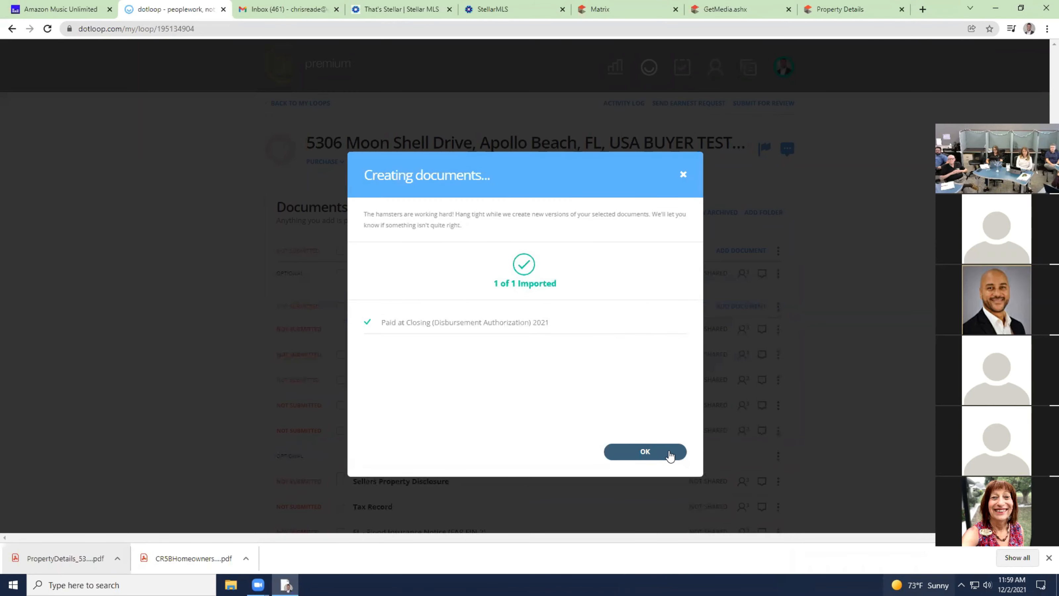
{"action": "left_click", "coordinate": [667, 453]}
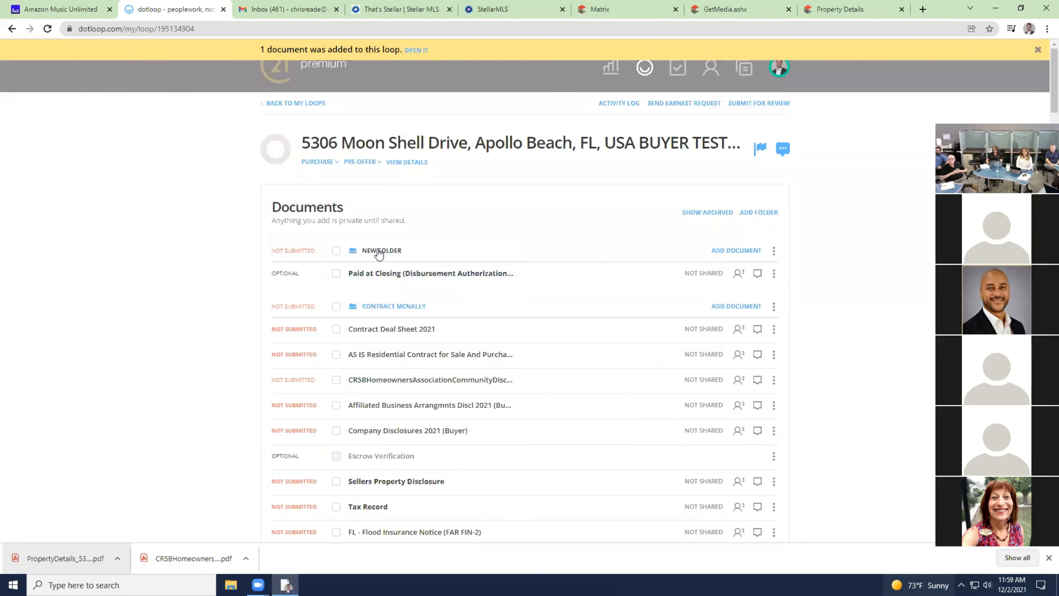
Rename the new folder to PAC and bring up Submit for Review.
{"action": "left_click", "coordinate": [773, 250]}
{"action": "left_click", "coordinate": [759, 290]}
{"action": "left_click_drag", "start_coordinate": [387, 250], "coordinate": [364, 249]}
{"action": "key", "text": "BackSpace"}
{"action": "left_click", "coordinate": [472, 205]}
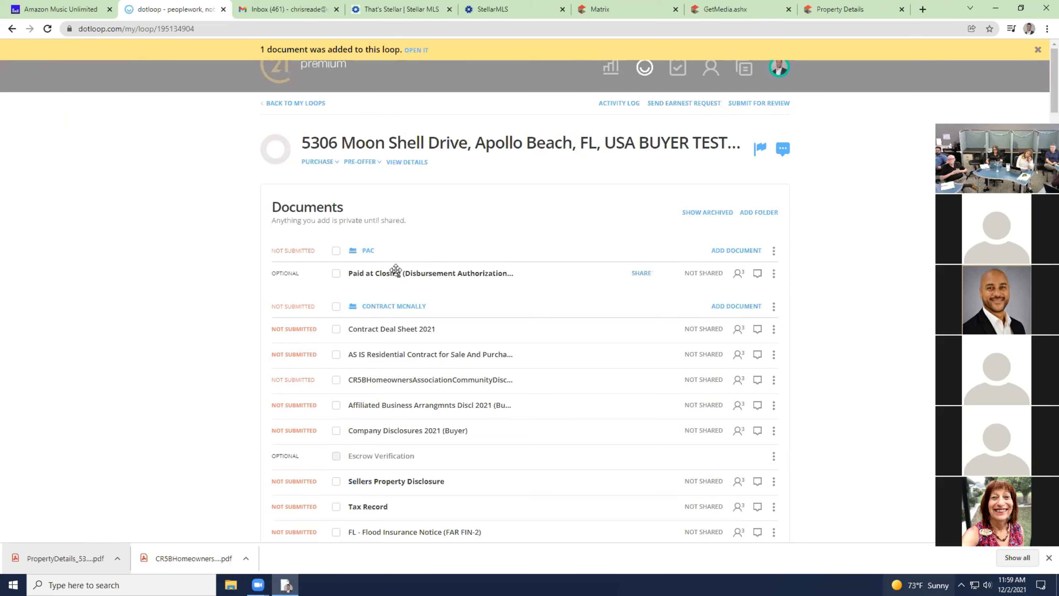
{"action": "left_click", "coordinate": [774, 107]}
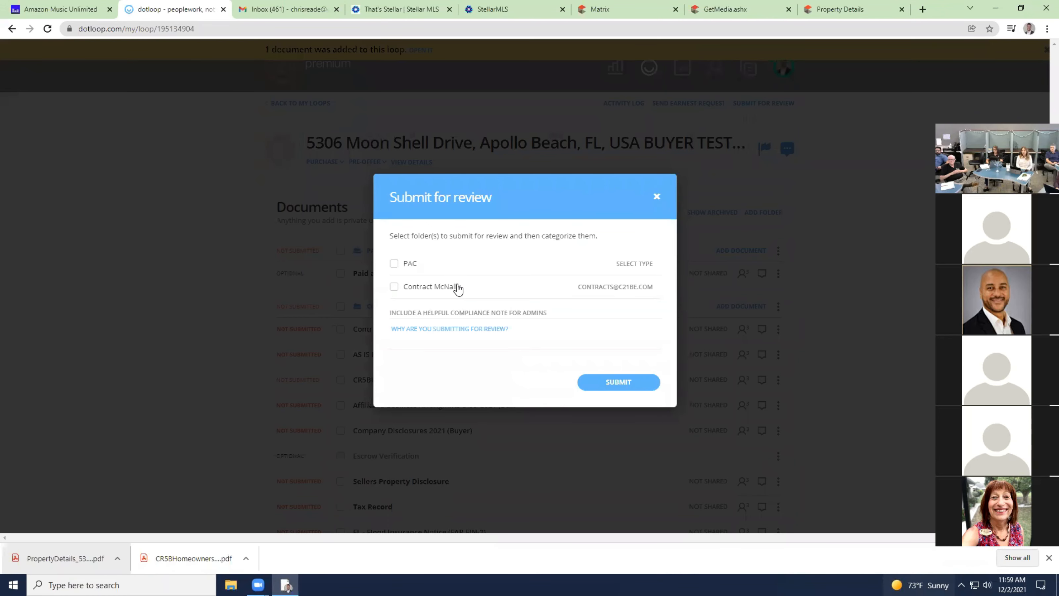
Check the PAC folder, set its review type to Paid at Closing, then close the dialog unsent.
{"action": "left_click", "coordinate": [395, 264]}
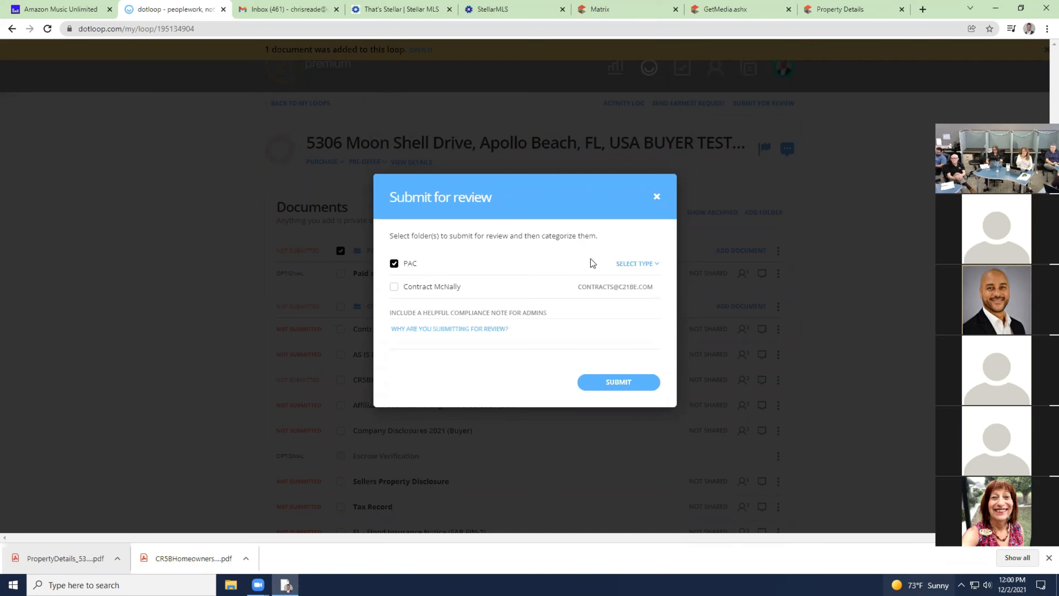
{"action": "left_click", "coordinate": [634, 264]}
{"action": "left_click", "coordinate": [611, 316]}
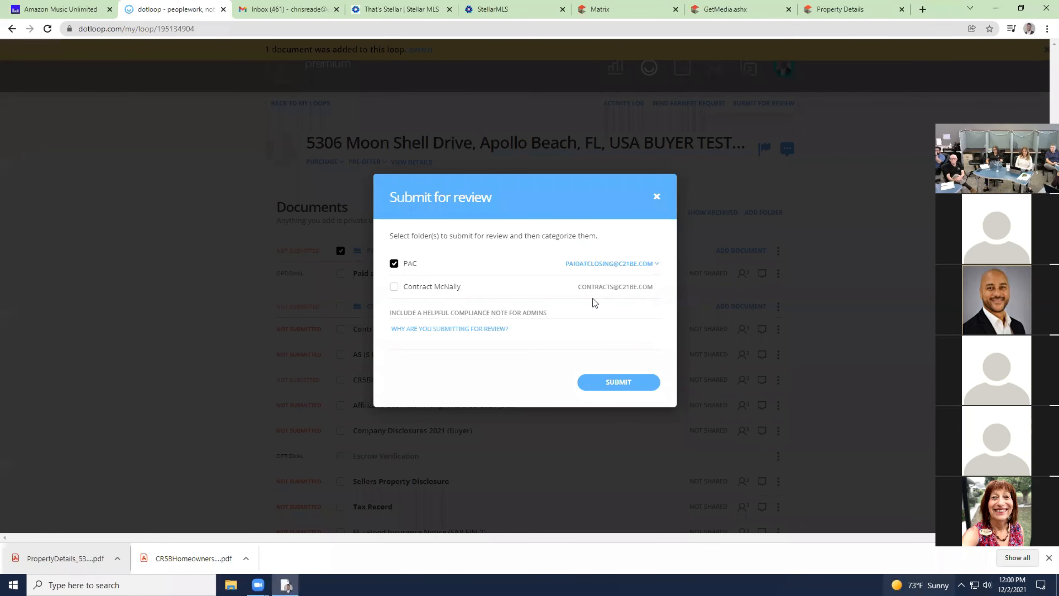
{"action": "left_click", "coordinate": [658, 198]}
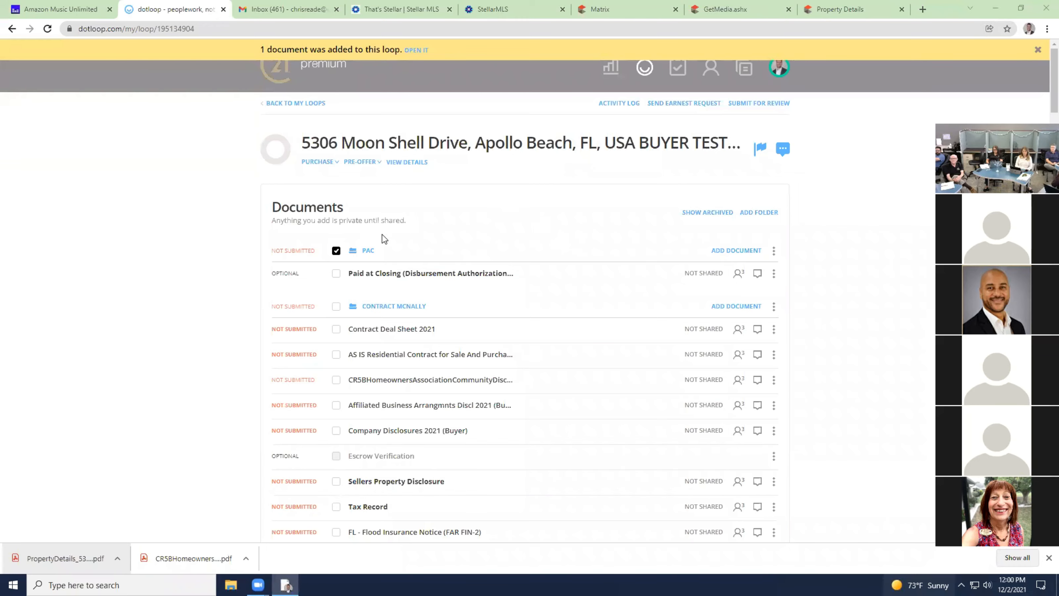
{"action": "scroll", "coordinate": [367, 317], "scroll_direction": "down", "scroll_amount": 5}
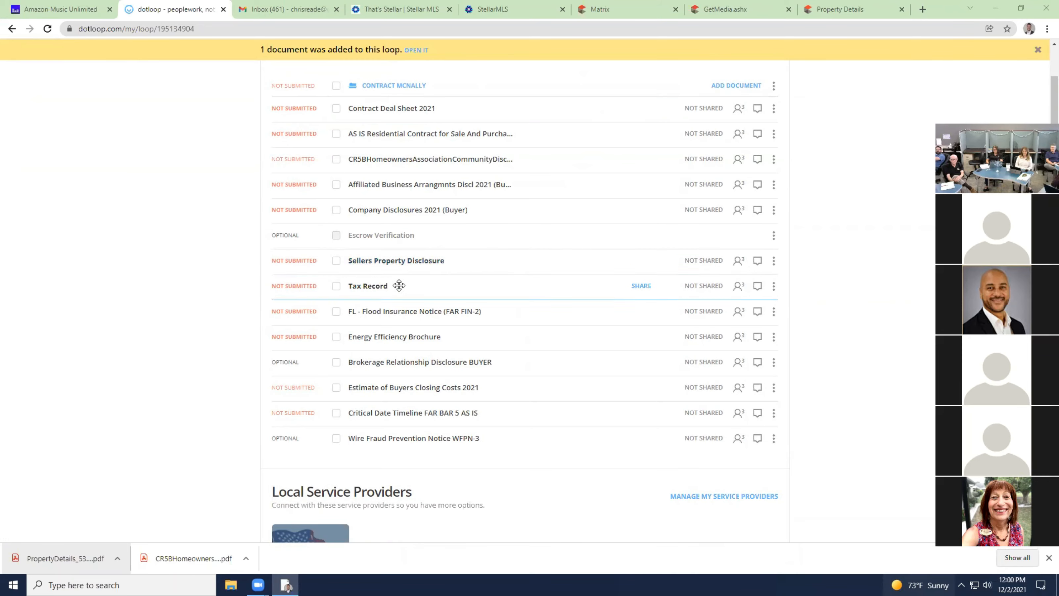
{"action": "scroll", "coordinate": [458, 166], "scroll_direction": "up", "scroll_amount": 4}
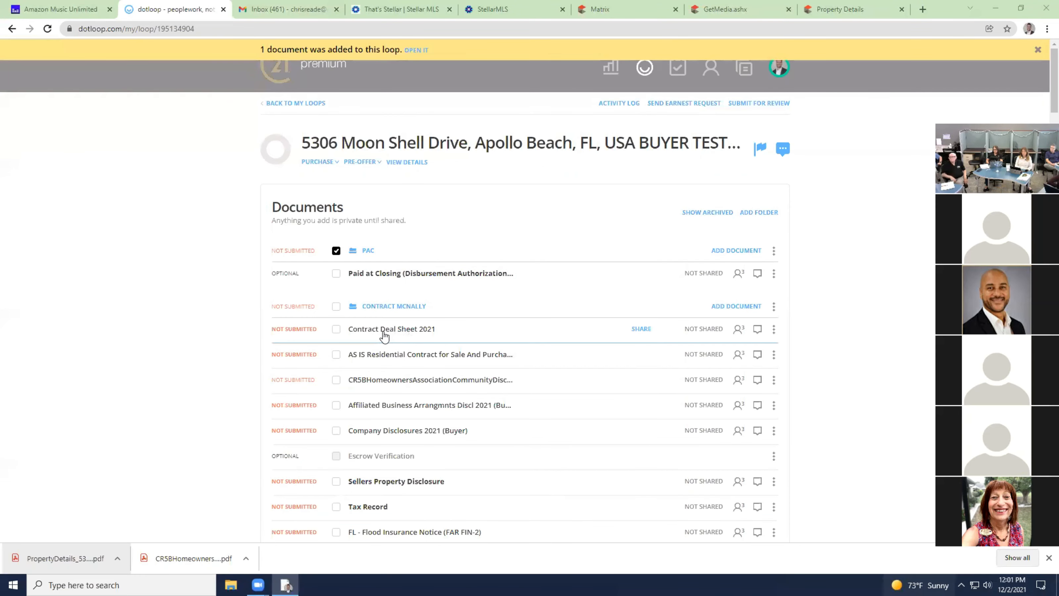
{"action": "scroll", "coordinate": [383, 337], "scroll_direction": "down", "scroll_amount": 1}
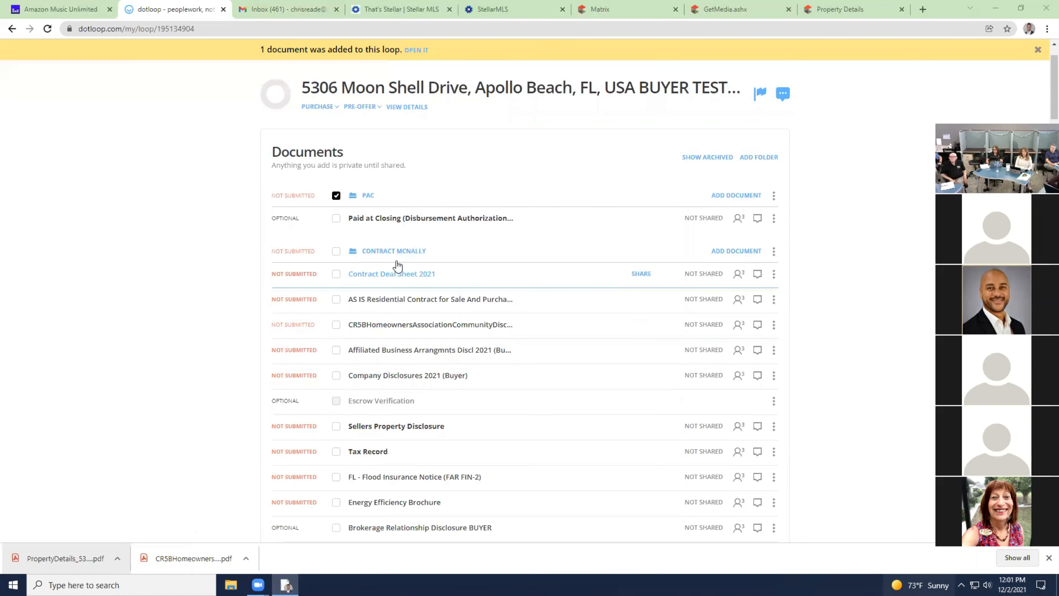
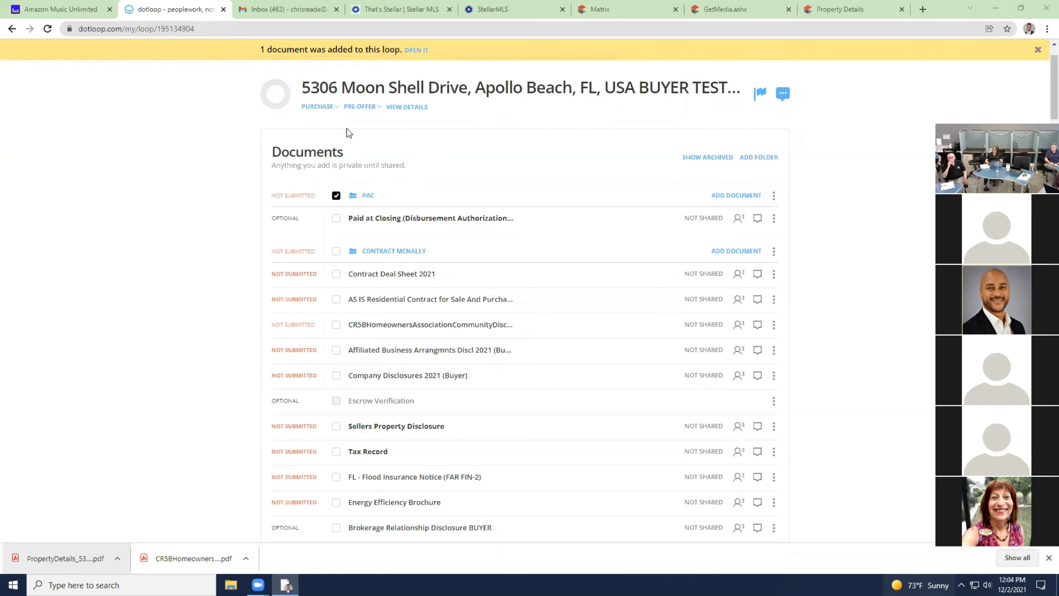
Open the Florida Interactive Forms list in the PAC folder's template library.
{"action": "scroll", "coordinate": [420, 252], "scroll_direction": "up", "scroll_amount": 2}
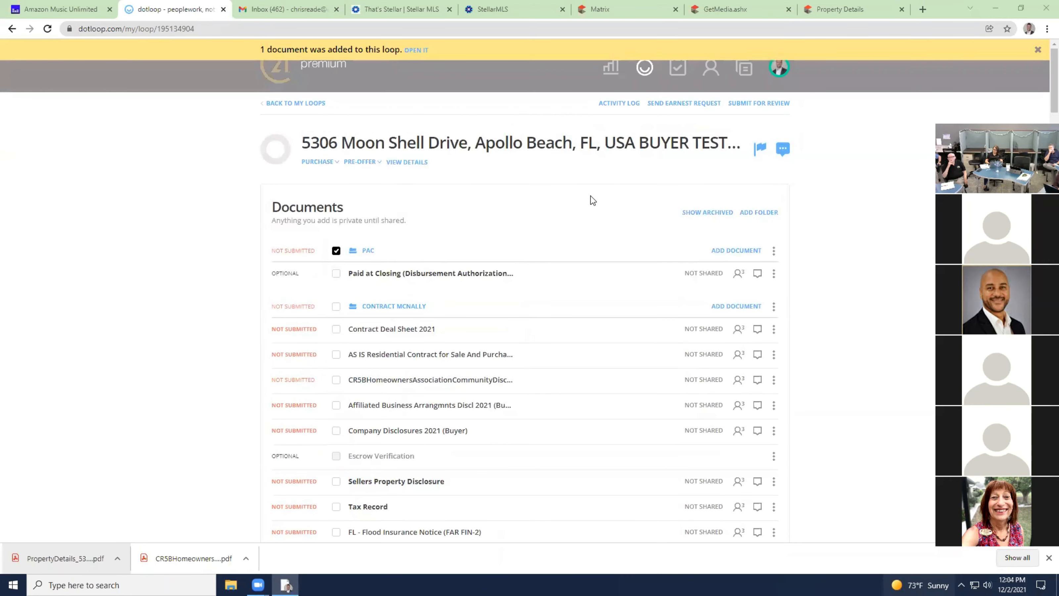
{"action": "left_click", "coordinate": [753, 254]}
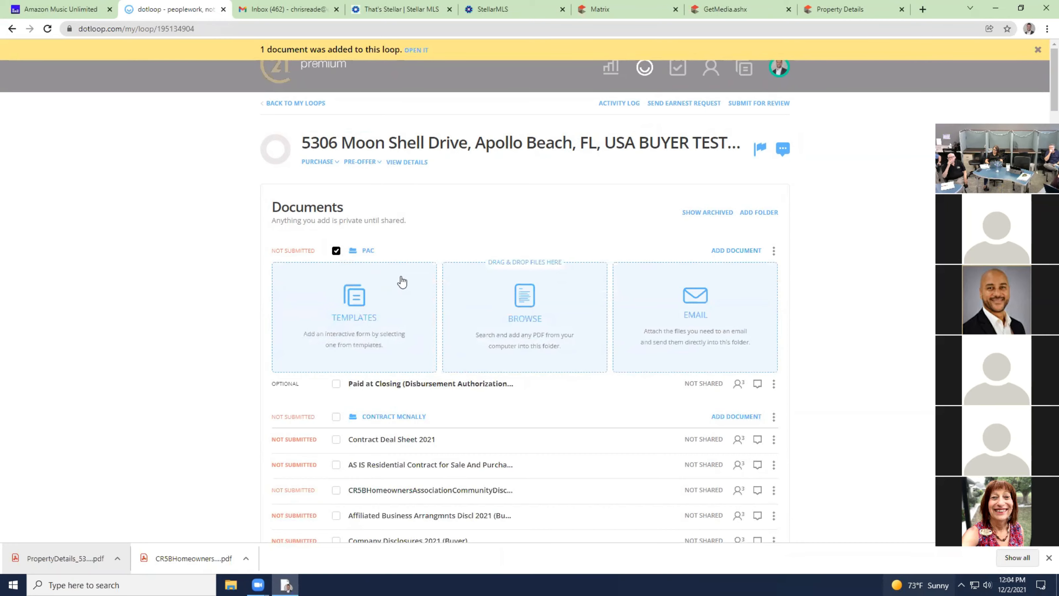
{"action": "left_click", "coordinate": [350, 308]}
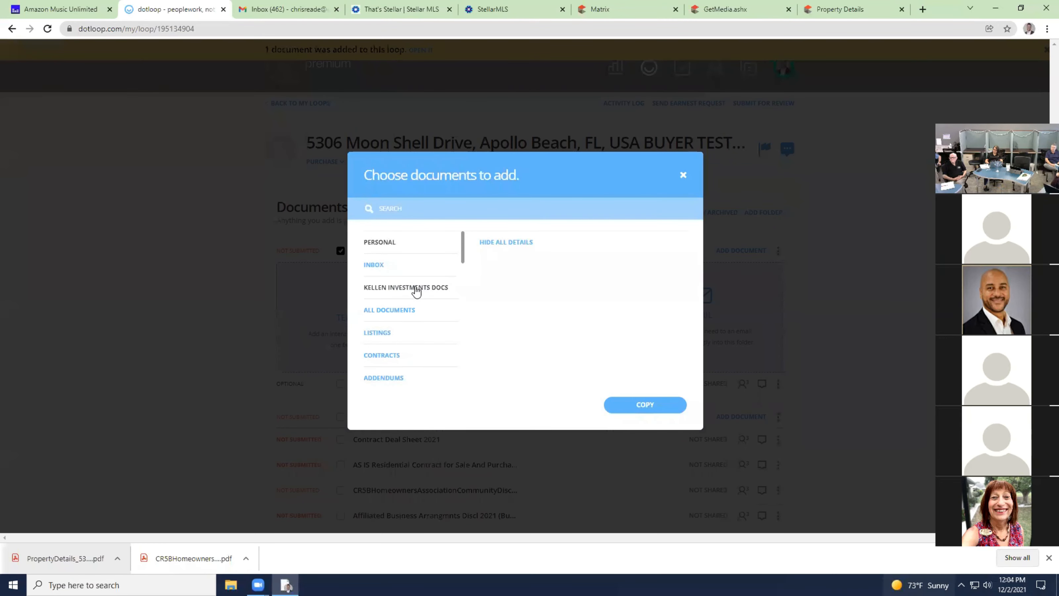
{"action": "scroll", "coordinate": [416, 291], "scroll_direction": "down", "scroll_amount": 10}
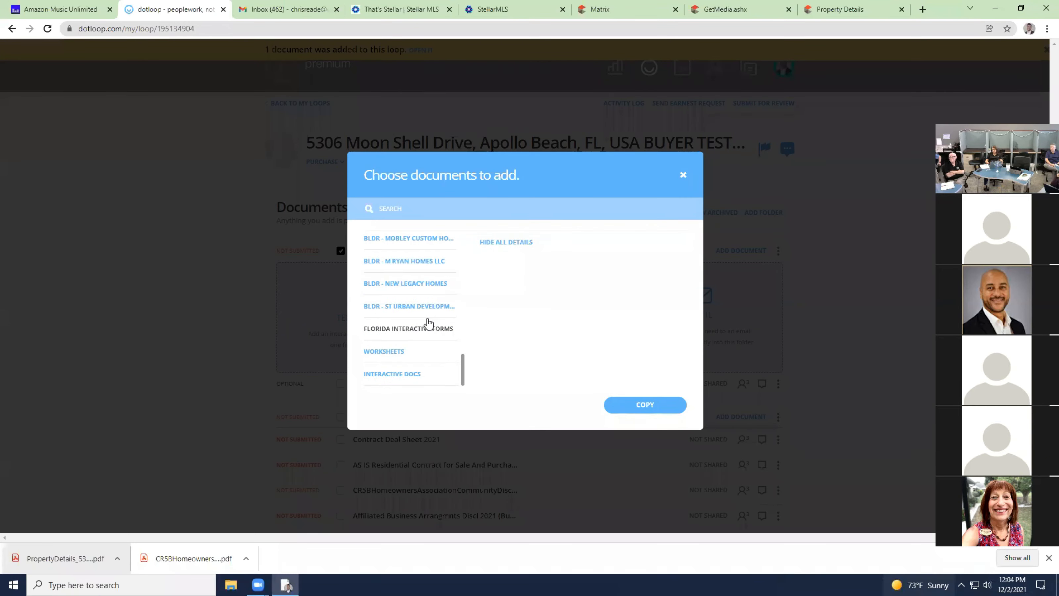
{"action": "left_click", "coordinate": [421, 331]}
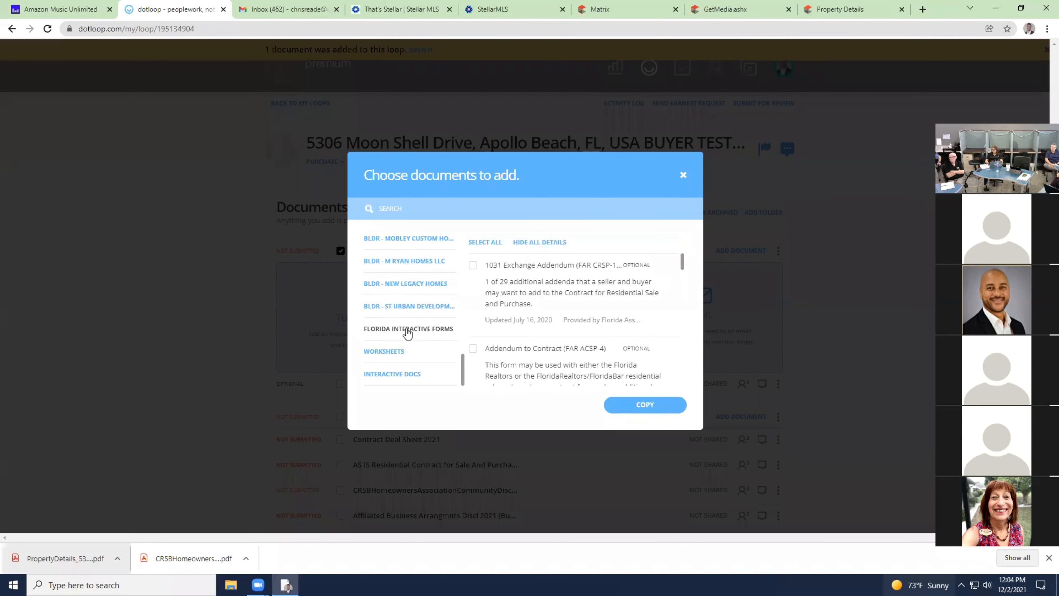
Scroll through the Florida form templates, then close the chooser without adding anything.
{"action": "scroll", "coordinate": [589, 279], "scroll_direction": "down", "scroll_amount": 3}
{"action": "scroll", "coordinate": [589, 279], "scroll_direction": "down", "scroll_amount": 3}
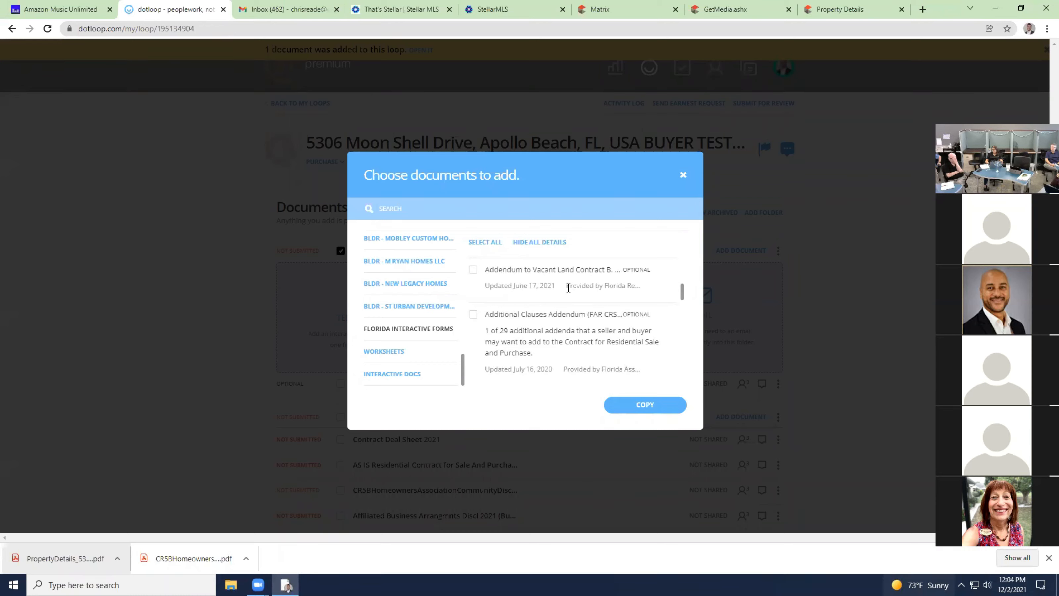
{"action": "scroll", "coordinate": [568, 290], "scroll_direction": "down", "scroll_amount": 5}
{"action": "scroll", "coordinate": [568, 291], "scroll_direction": "down", "scroll_amount": 8}
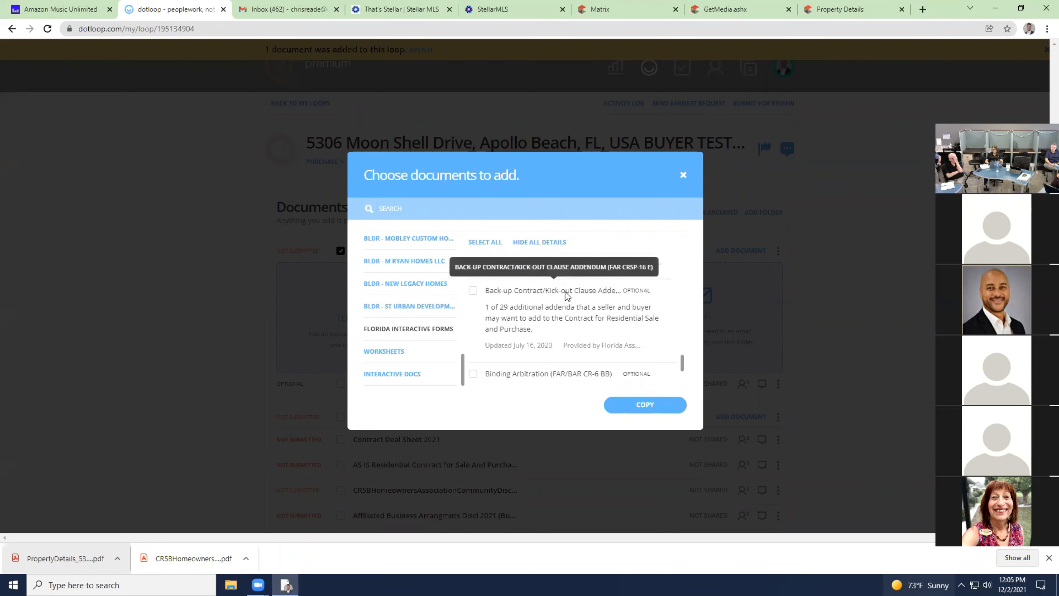
{"action": "scroll", "coordinate": [568, 296], "scroll_direction": "down", "scroll_amount": 5}
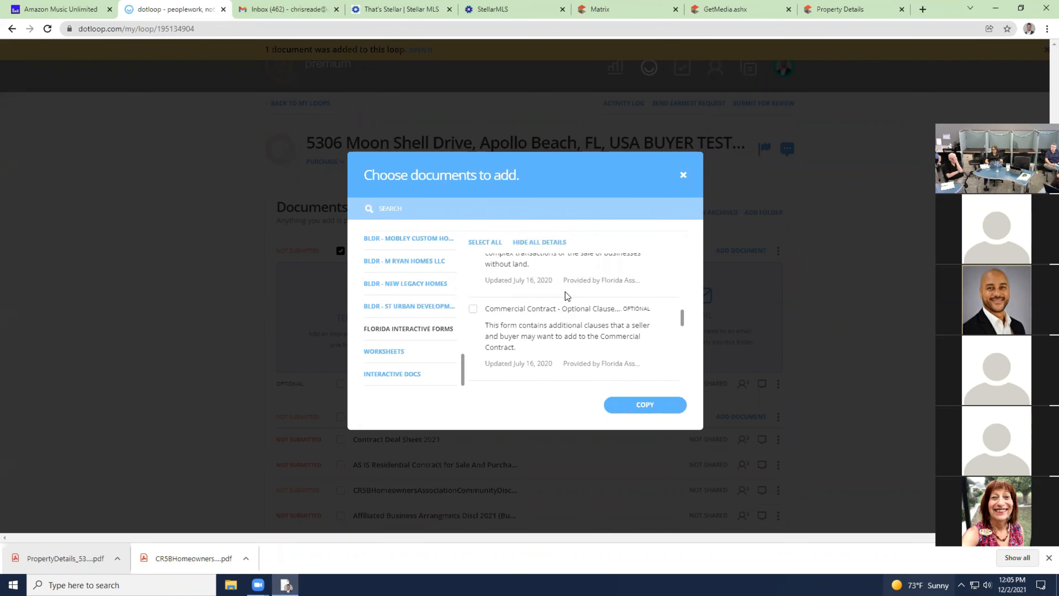
{"action": "scroll", "coordinate": [566, 294], "scroll_direction": "down", "scroll_amount": 2}
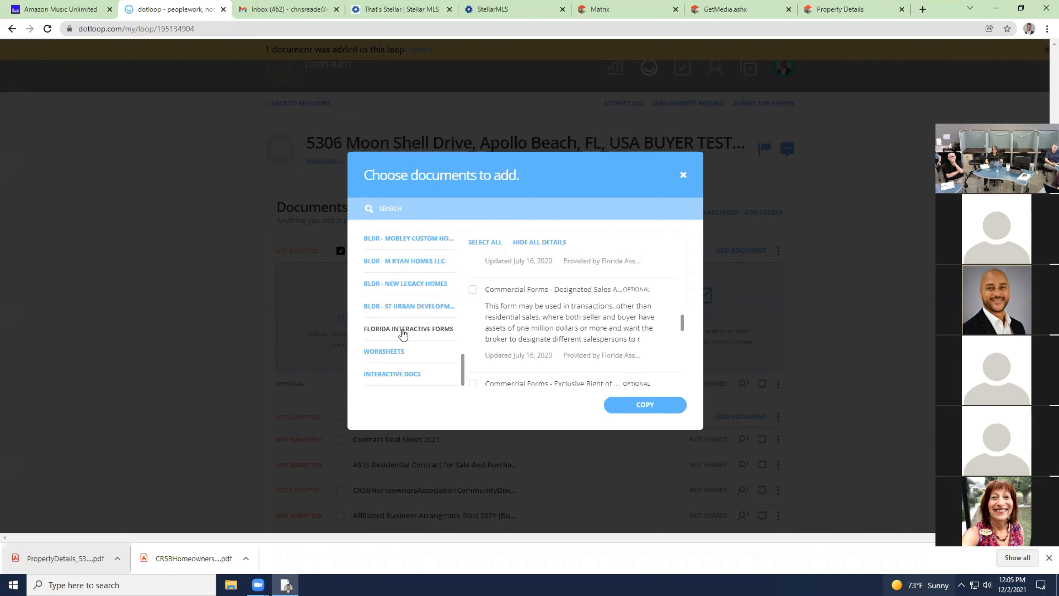
{"action": "left_click", "coordinate": [684, 174]}
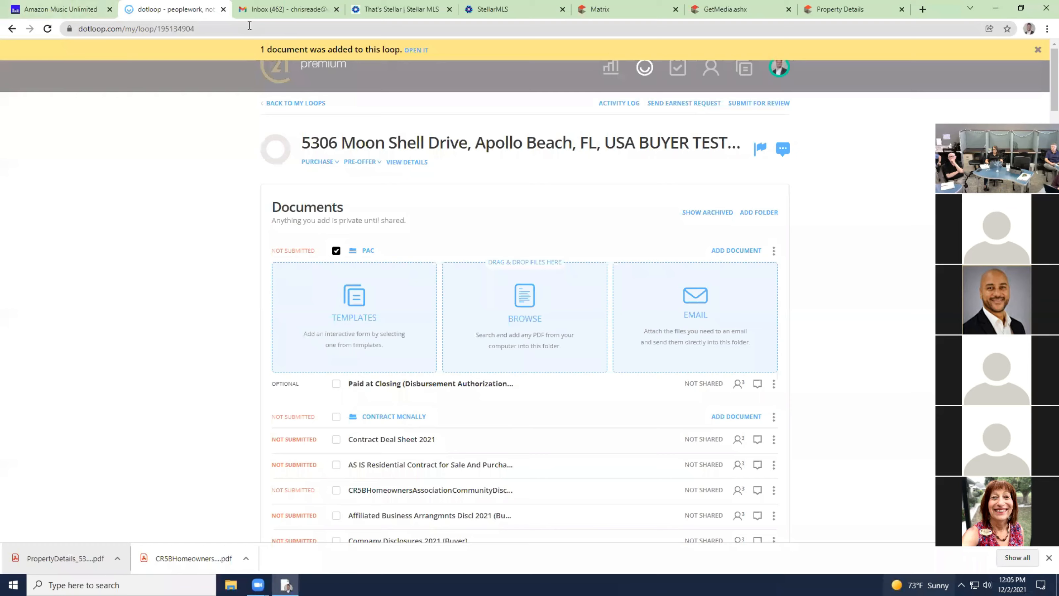
{"action": "left_click", "coordinate": [284, 10]}
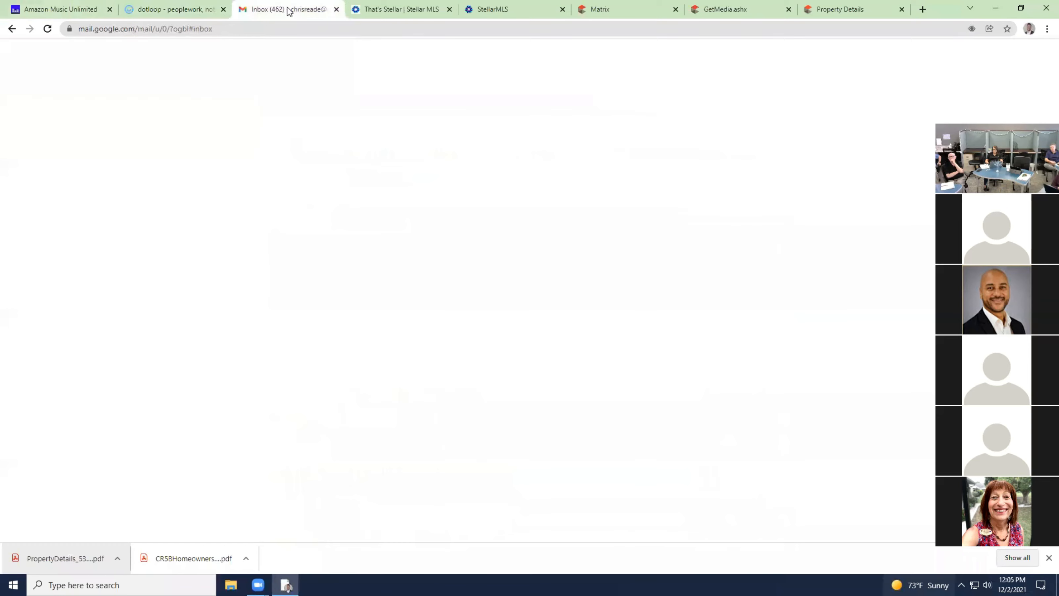
{"action": "scroll", "coordinate": [108, 296], "scroll_direction": "down", "scroll_amount": 5}
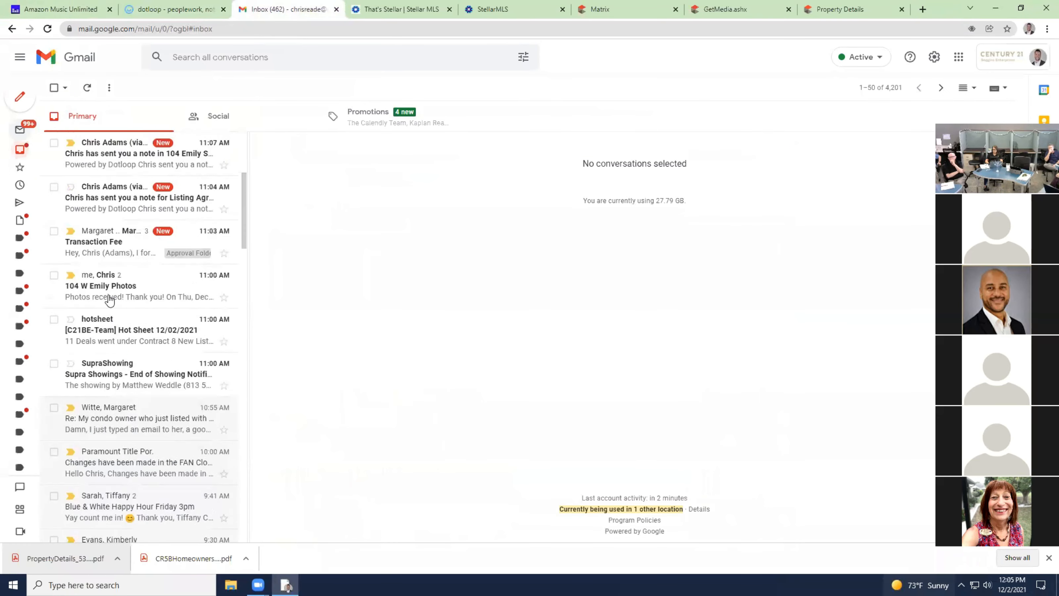
{"action": "scroll", "coordinate": [123, 284], "scroll_direction": "down", "scroll_amount": 3}
{"action": "scroll", "coordinate": [109, 407], "scroll_direction": "down", "scroll_amount": 4}
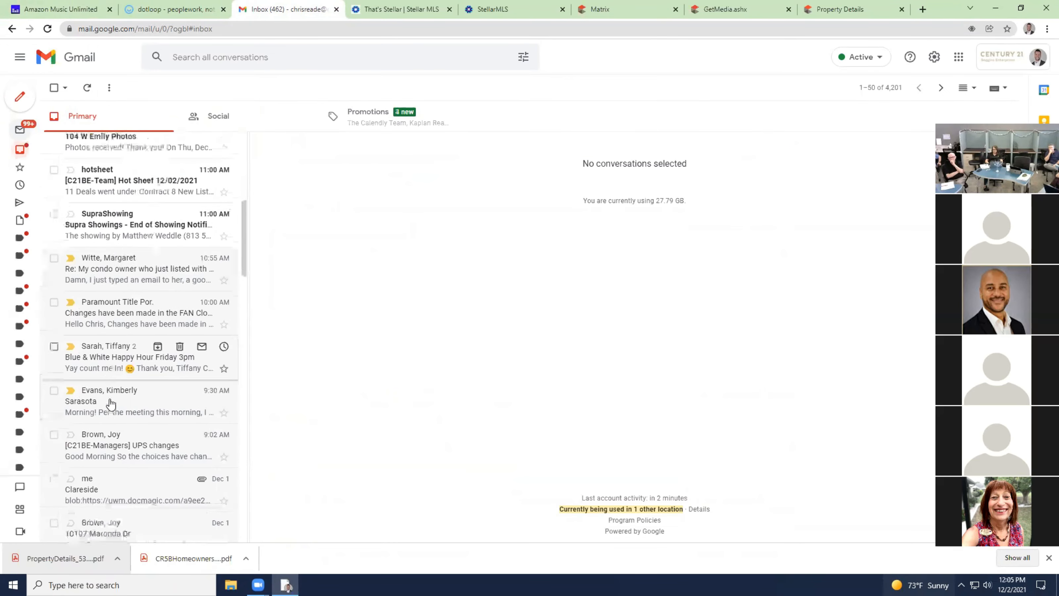
{"action": "scroll", "coordinate": [116, 384], "scroll_direction": "down", "scroll_amount": 3}
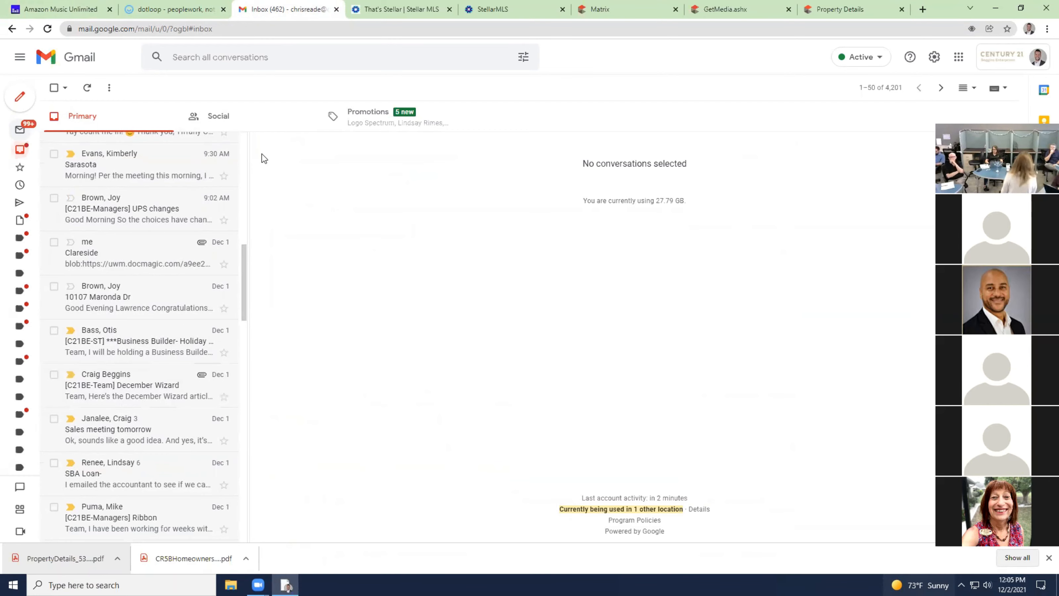
{"action": "left_click", "coordinate": [169, 9]}
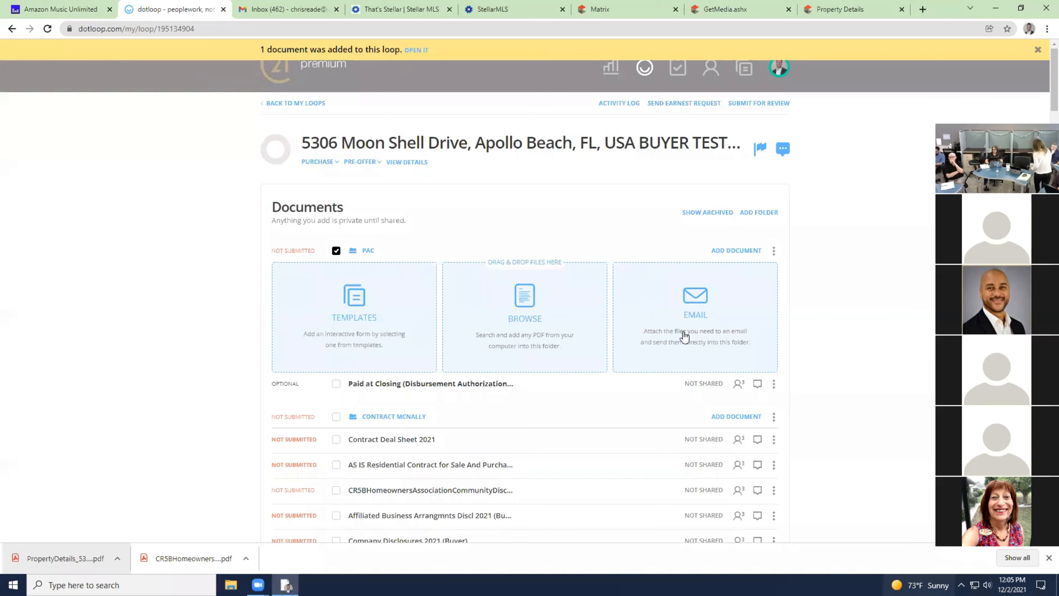
{"action": "left_click", "coordinate": [374, 320]}
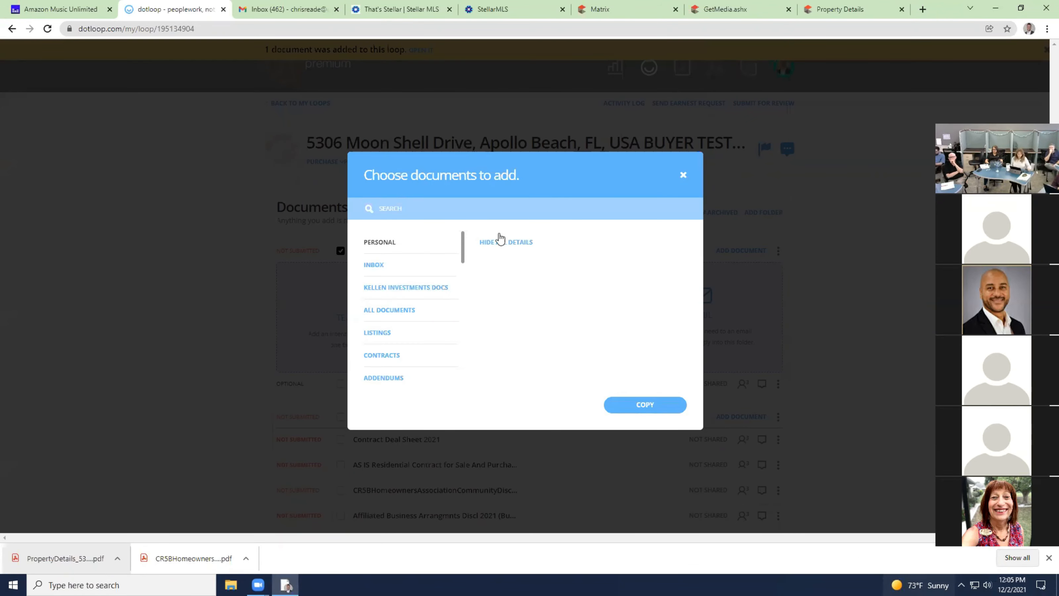
{"action": "left_click", "coordinate": [683, 175]}
{"action": "left_click", "coordinate": [525, 313]}
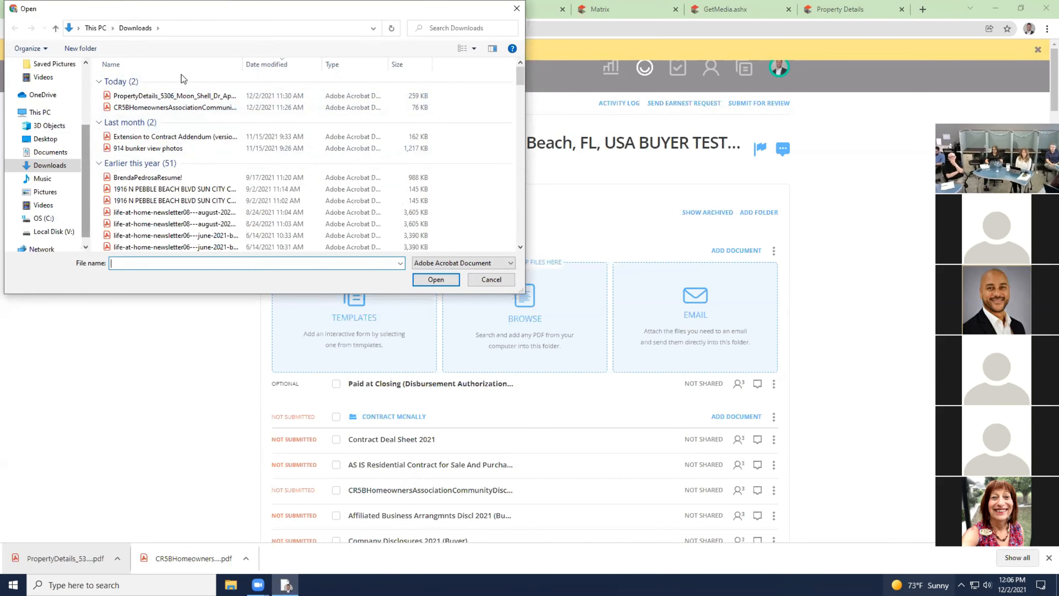
{"action": "left_click_drag", "start_coordinate": [334, 12], "coordinate": [332, 38]}
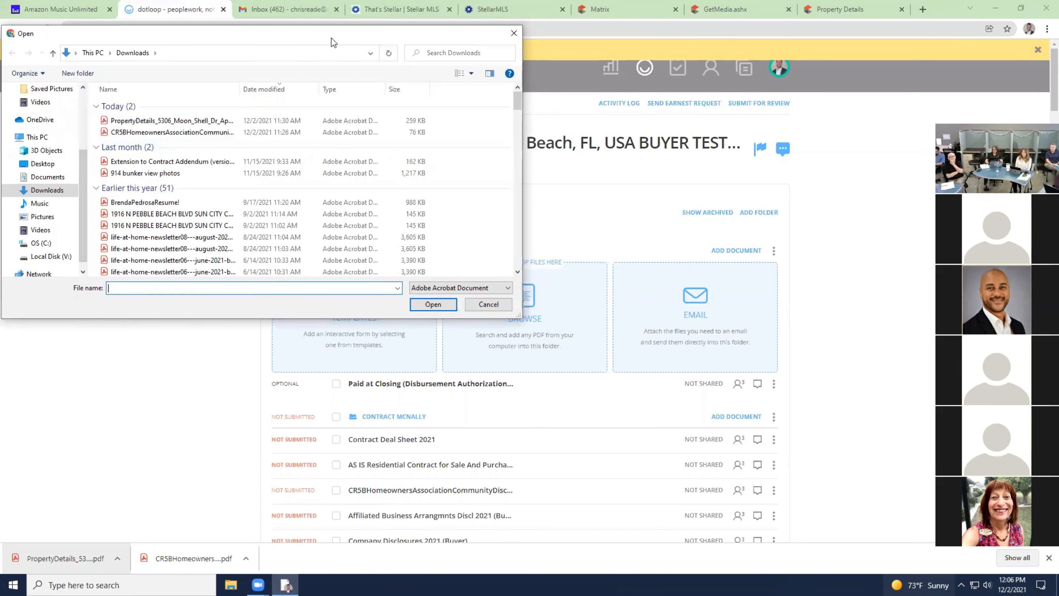
{"action": "left_click_drag", "start_coordinate": [381, 38], "coordinate": [381, 51]}
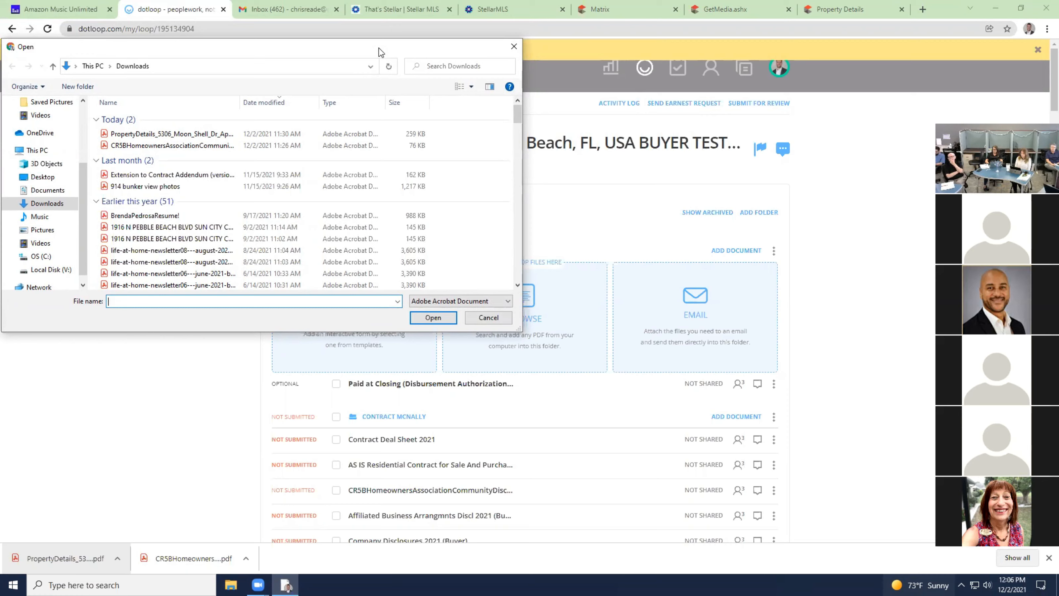
{"action": "scroll", "coordinate": [158, 203], "scroll_direction": "down", "scroll_amount": 20}
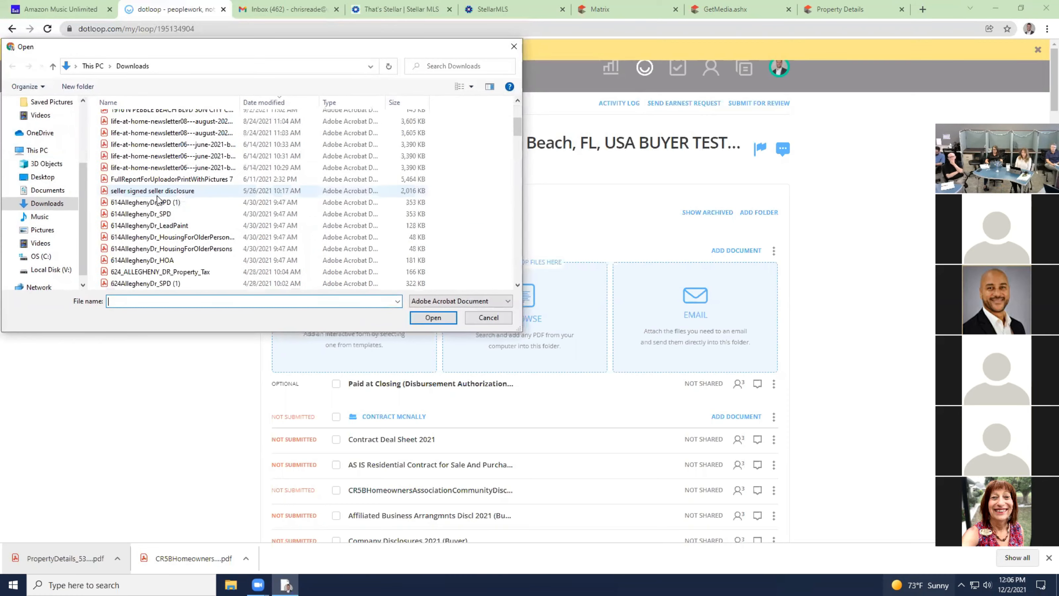
{"action": "scroll", "coordinate": [158, 204], "scroll_direction": "down", "scroll_amount": 10}
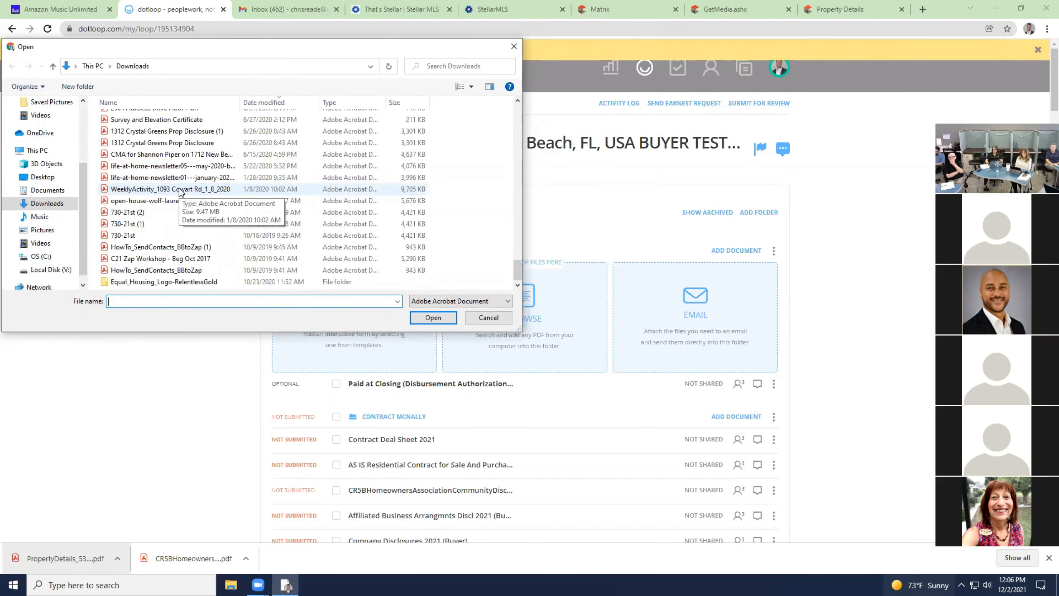
{"action": "left_click_drag", "start_coordinate": [85, 47], "coordinate": [89, 46]}
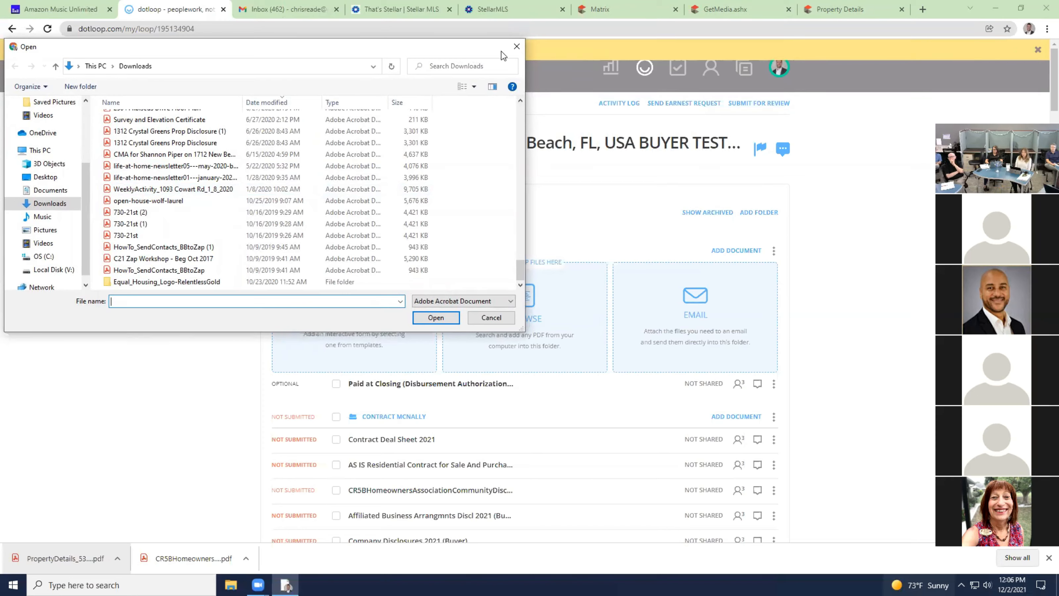
{"action": "left_click", "coordinate": [517, 47]}
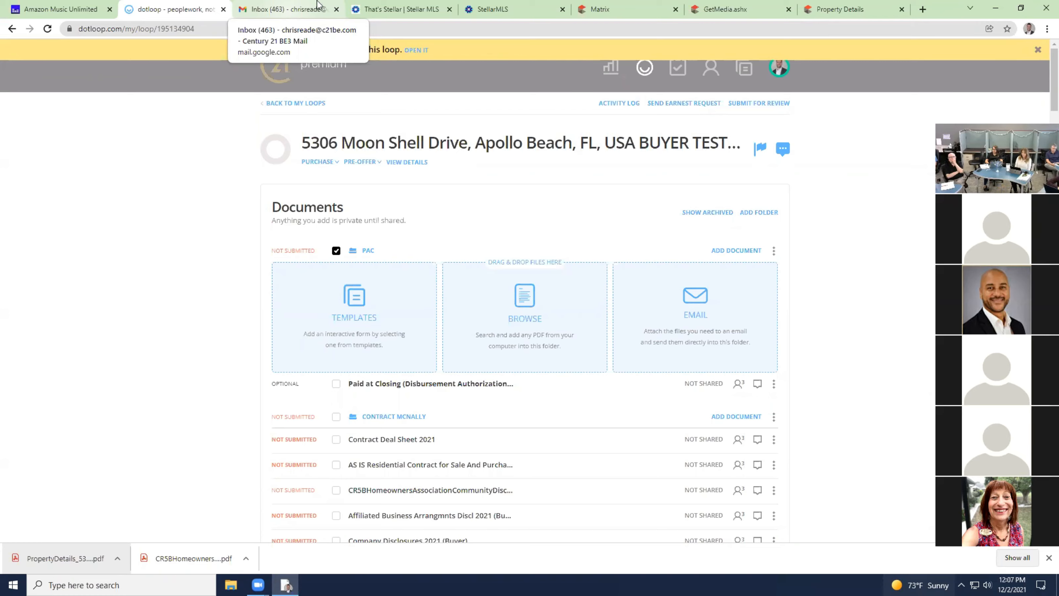
{"action": "left_click", "coordinate": [287, 12]}
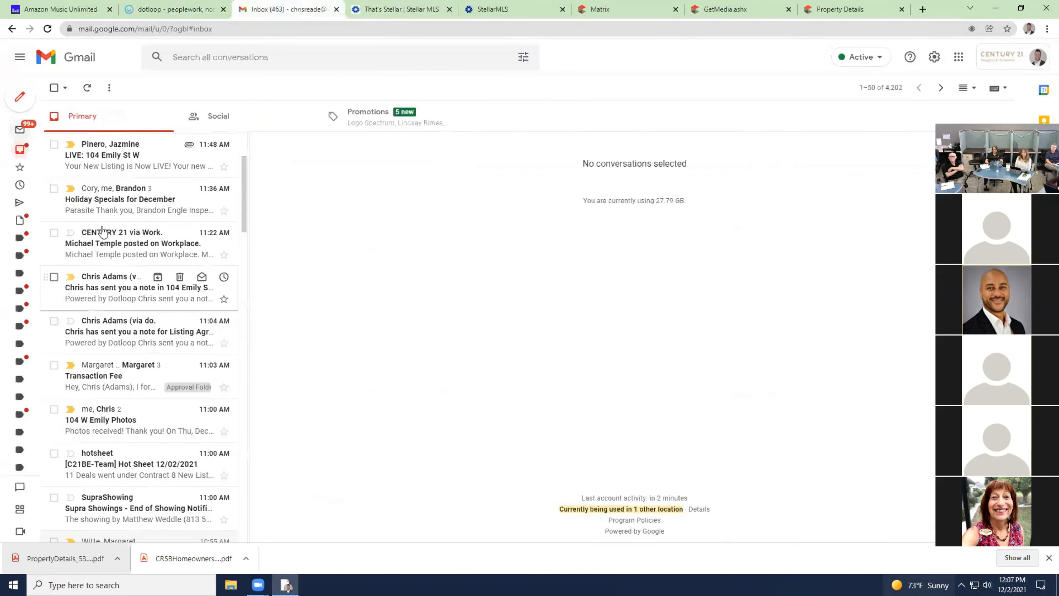
{"action": "left_click", "coordinate": [117, 163]}
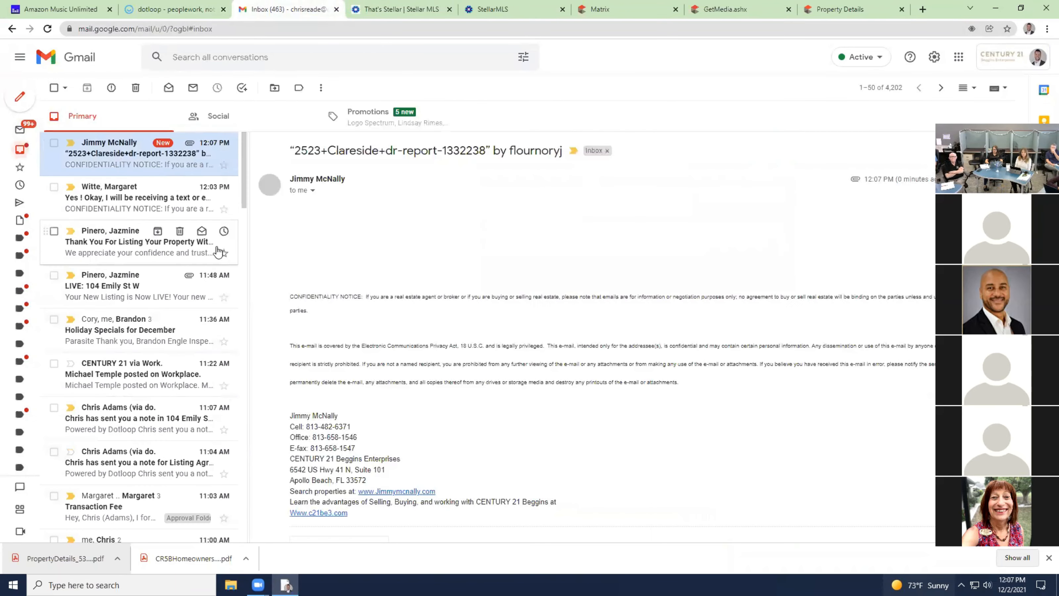
{"action": "scroll", "coordinate": [367, 317], "scroll_direction": "down", "scroll_amount": 4}
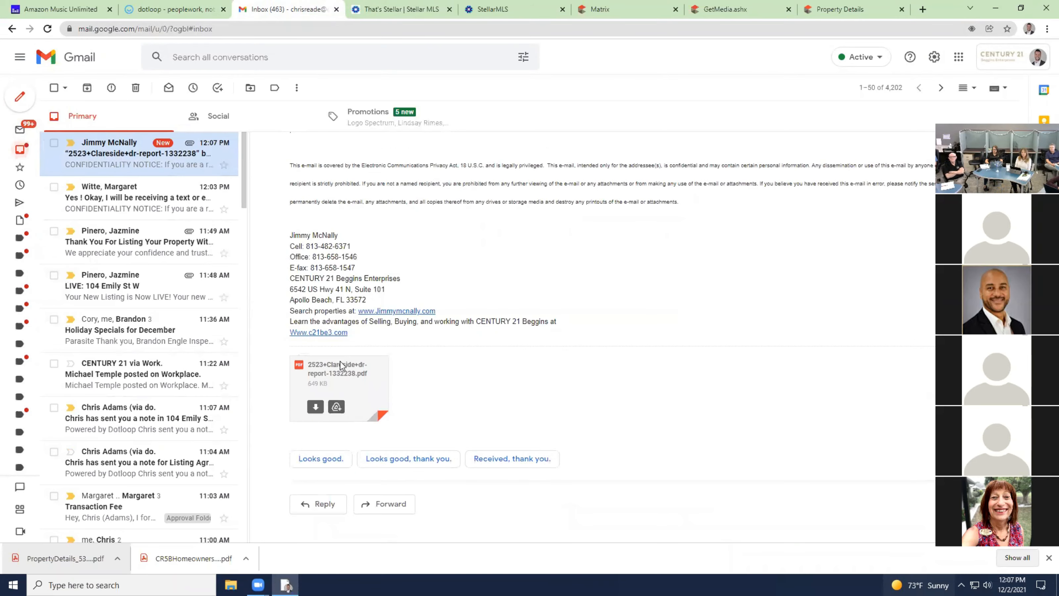
{"action": "scroll", "coordinate": [377, 401], "scroll_direction": "up", "scroll_amount": 4}
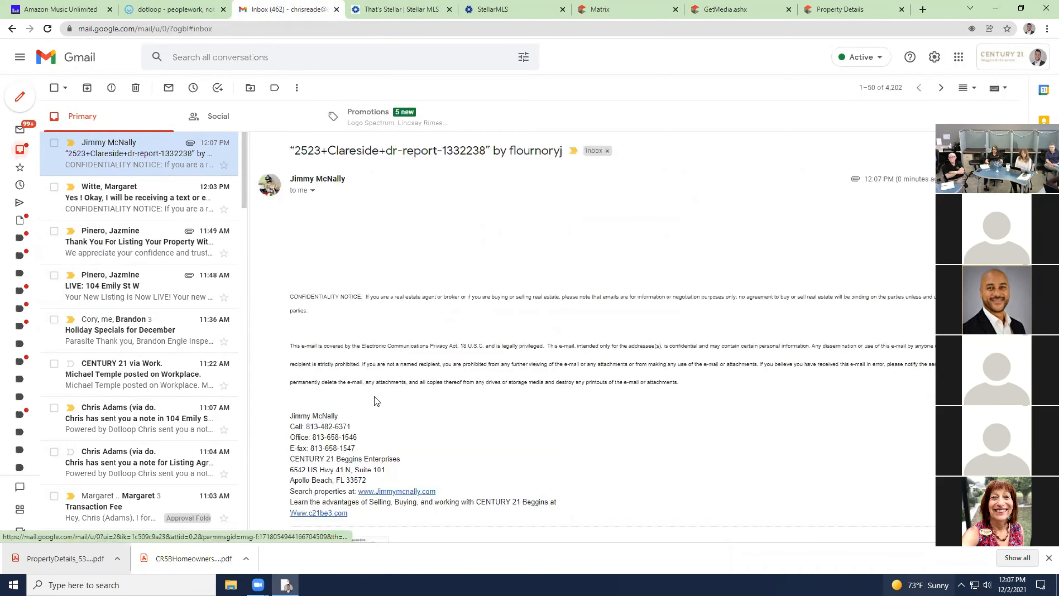
{"action": "left_click", "coordinate": [171, 10]}
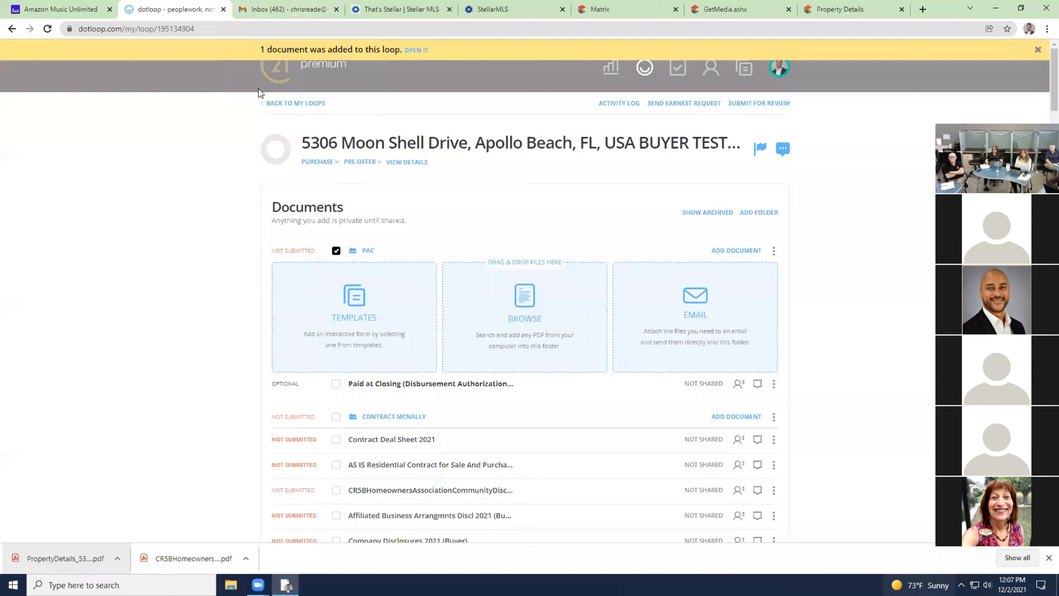
Copy the PAC folder's email-upload address, then bring back the report email's attachment in Gmail.
{"action": "left_click", "coordinate": [705, 308]}
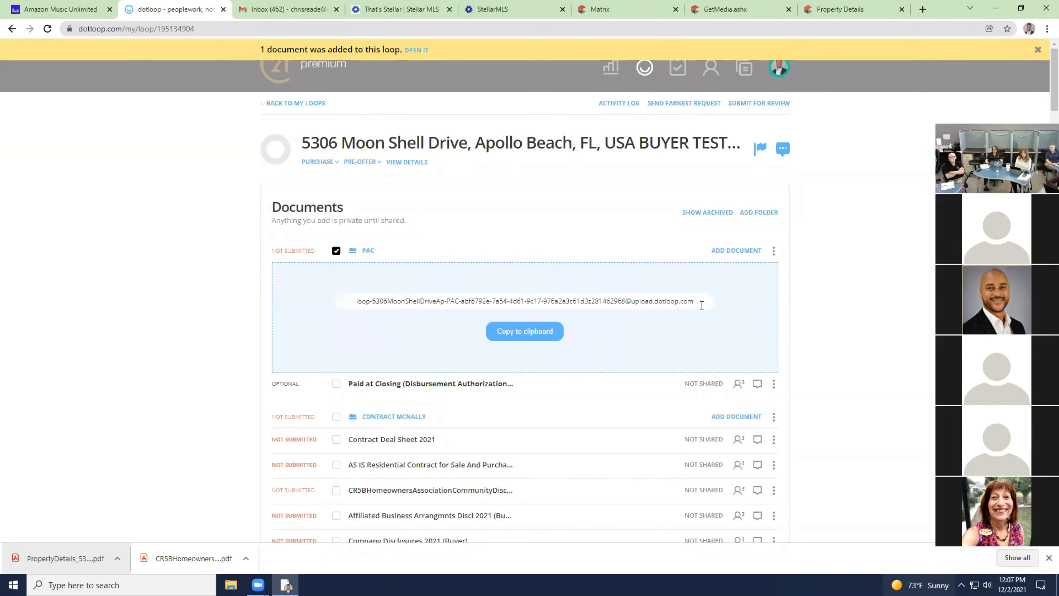
{"action": "left_click", "coordinate": [535, 340]}
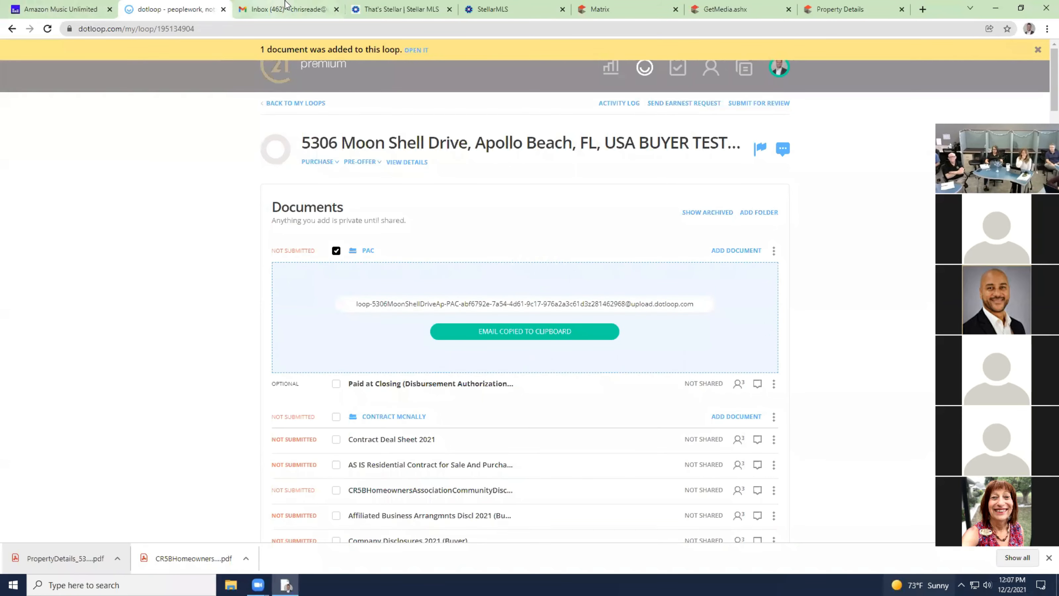
{"action": "left_click", "coordinate": [290, 9]}
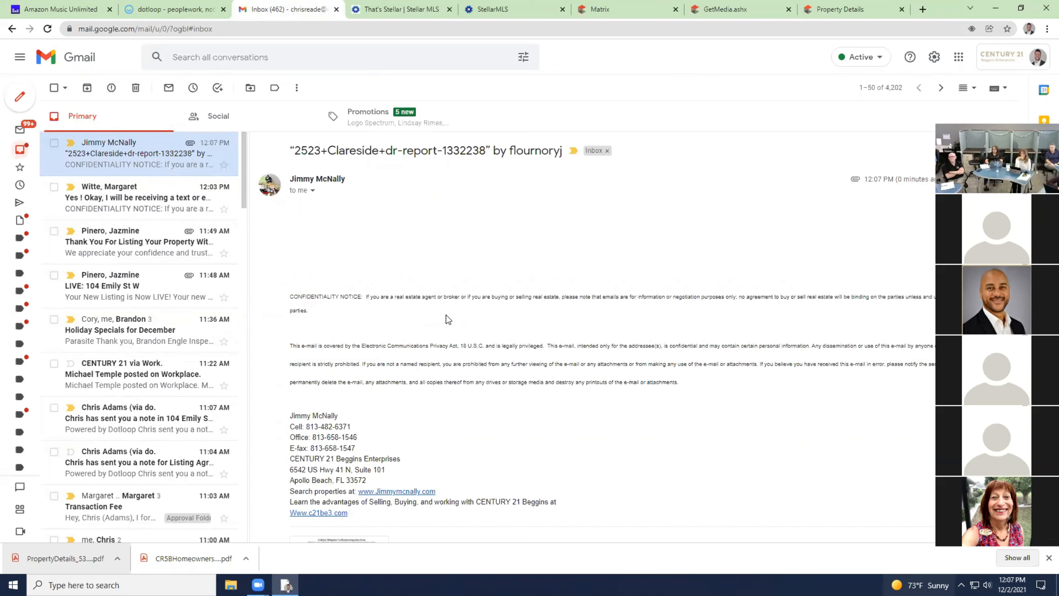
{"action": "scroll", "coordinate": [438, 343], "scroll_direction": "down", "scroll_amount": 4}
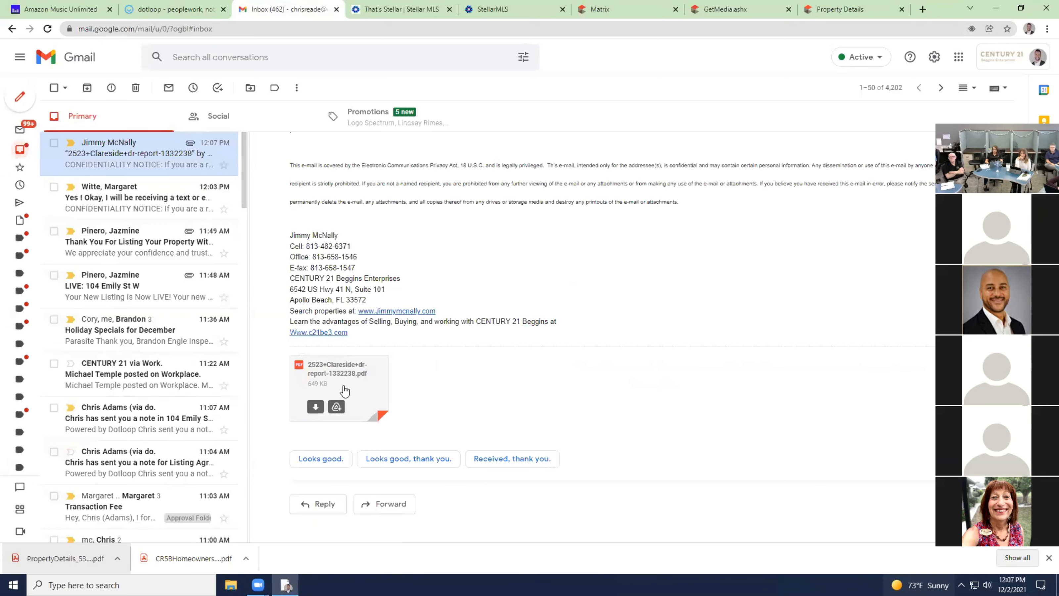
{"action": "left_click", "coordinate": [395, 506]}
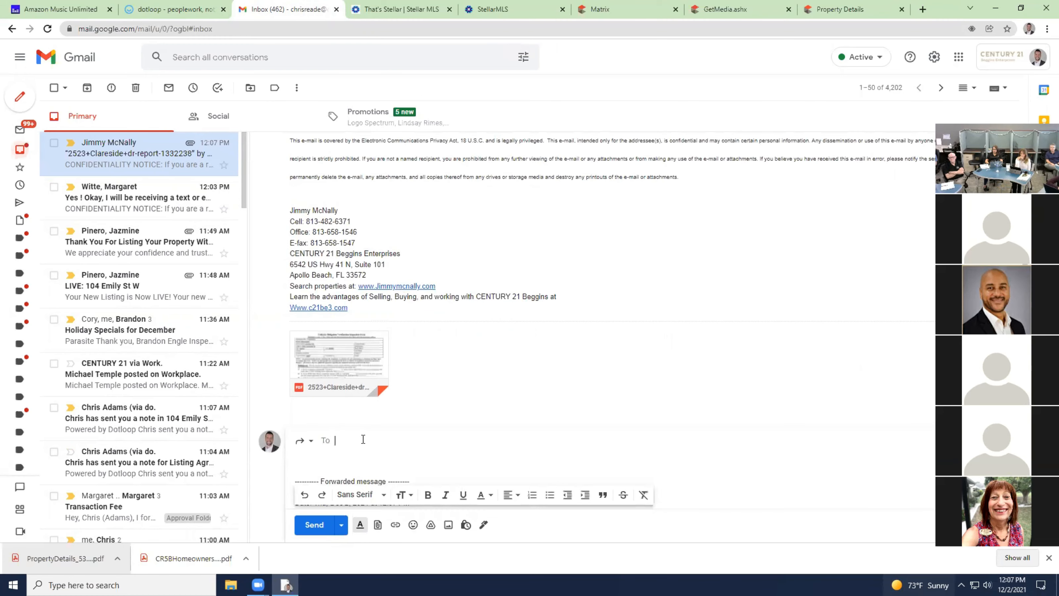
{"action": "key", "text": "ctrl+v"}
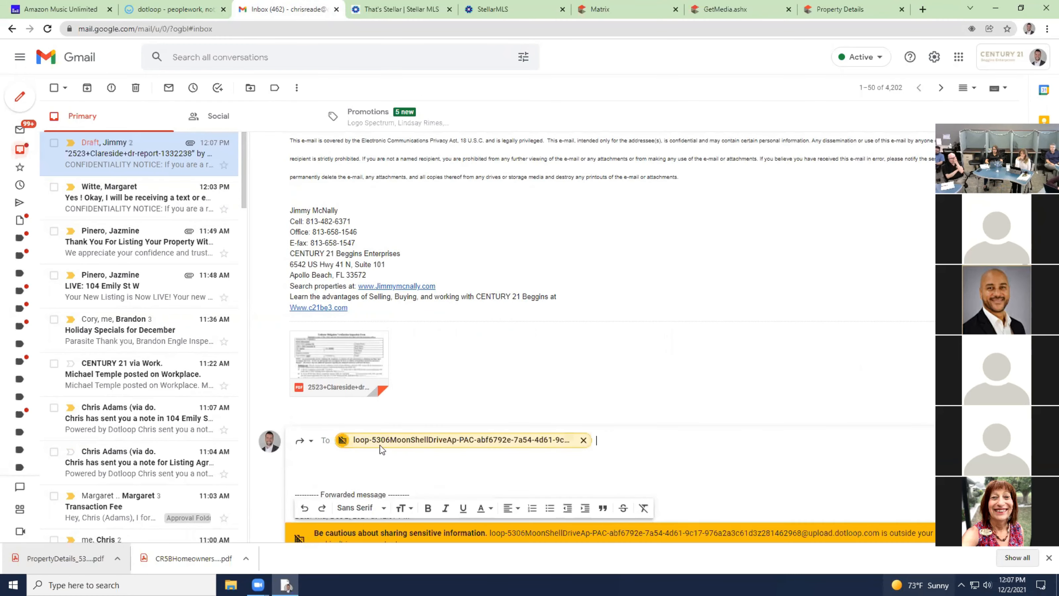
{"action": "scroll", "coordinate": [478, 464], "scroll_direction": "down", "scroll_amount": 5}
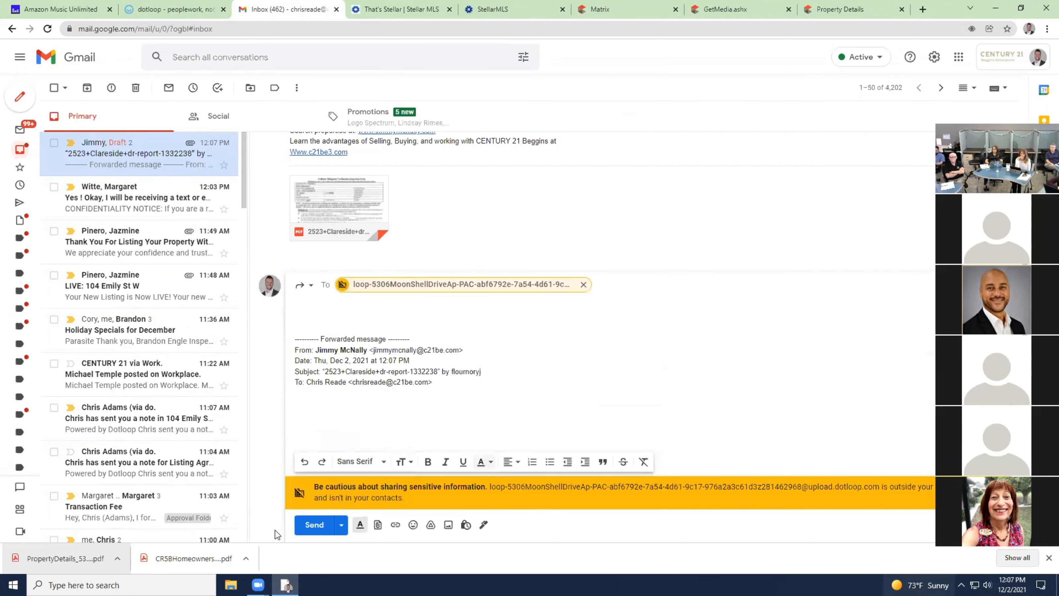
{"action": "left_click", "coordinate": [313, 526]}
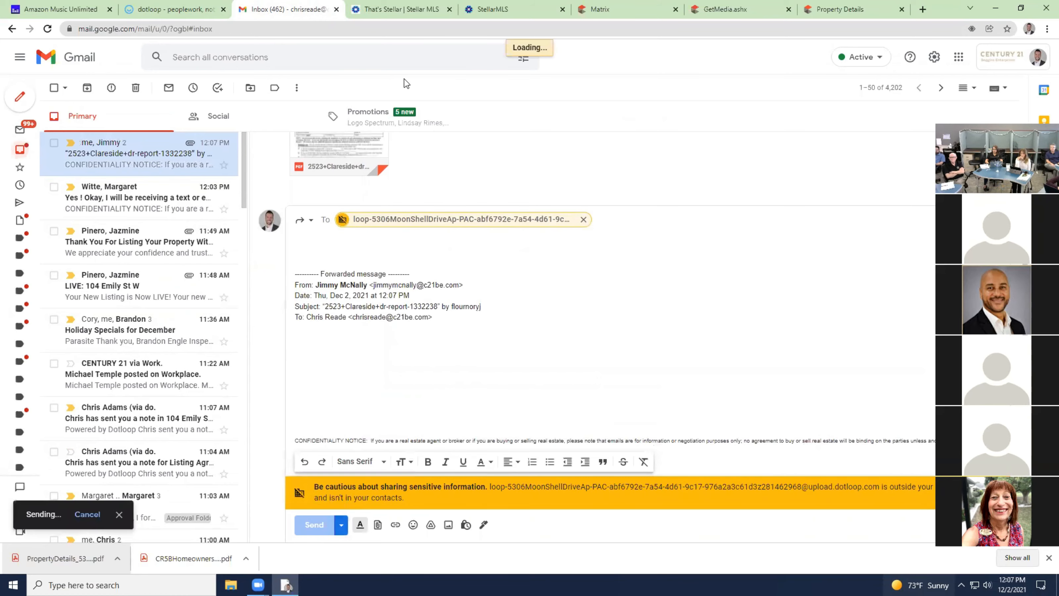
{"action": "left_click", "coordinate": [186, 9]}
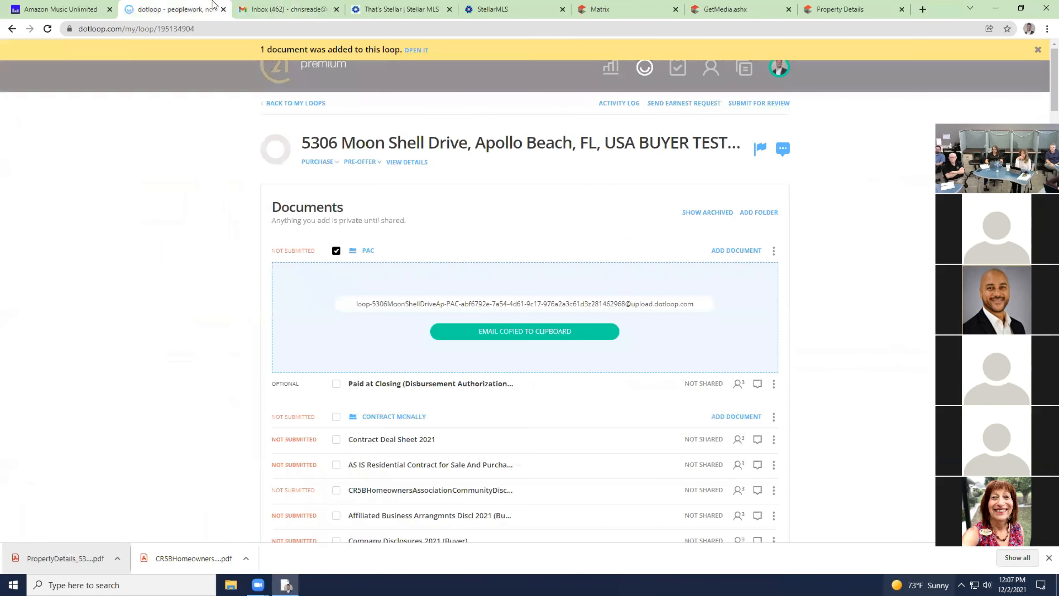
Collapse the PAC folder's upload tiles and reload the loop's document list.
{"action": "left_click", "coordinate": [735, 250]}
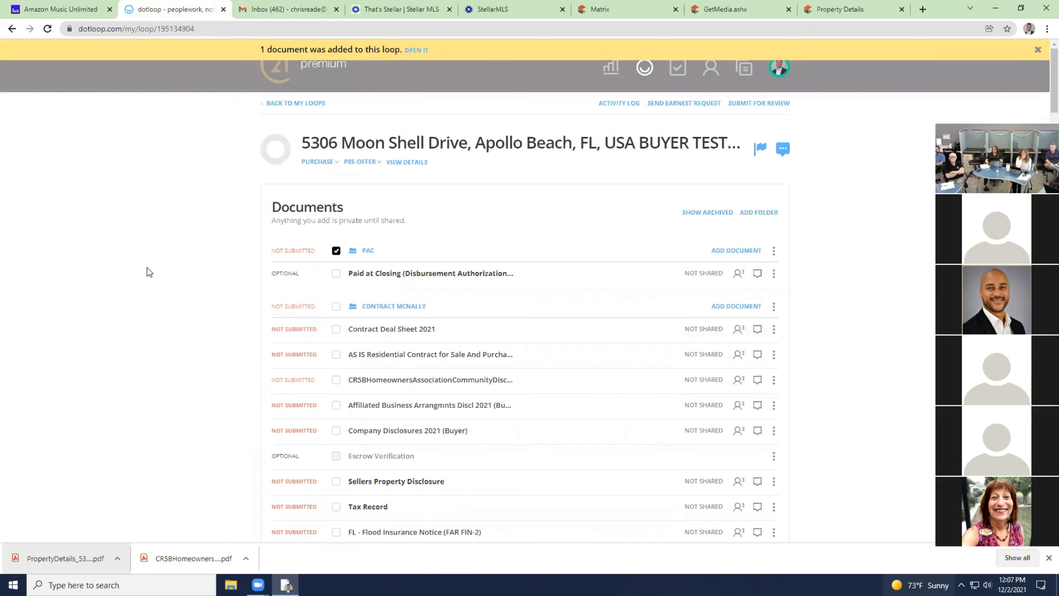
{"action": "left_click", "coordinate": [47, 29]}
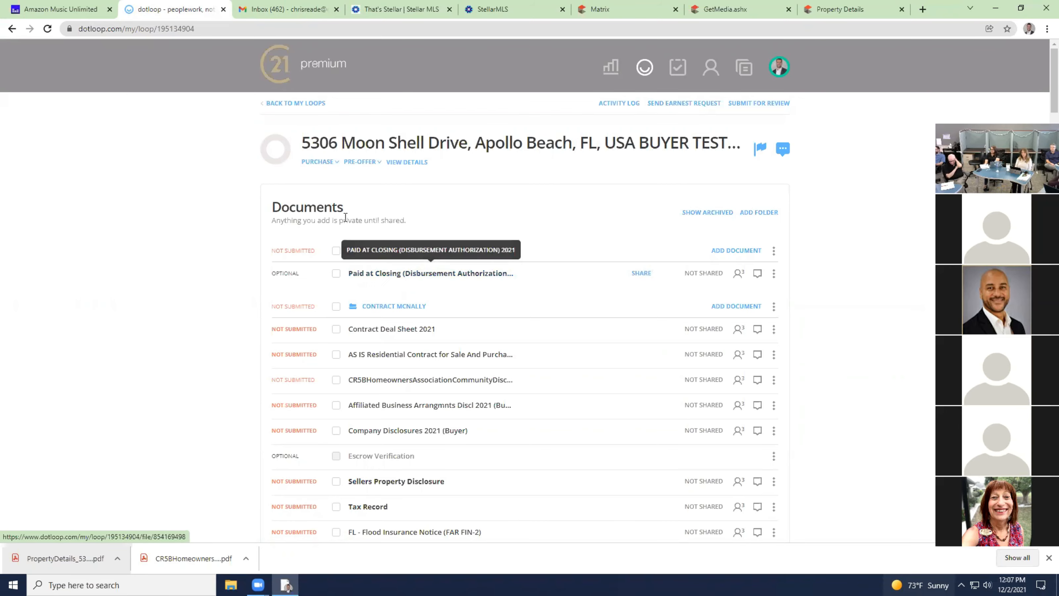
Open the 'You sent 1 file into the loop' confirmation email in Gmail.
{"action": "left_click", "coordinate": [291, 9]}
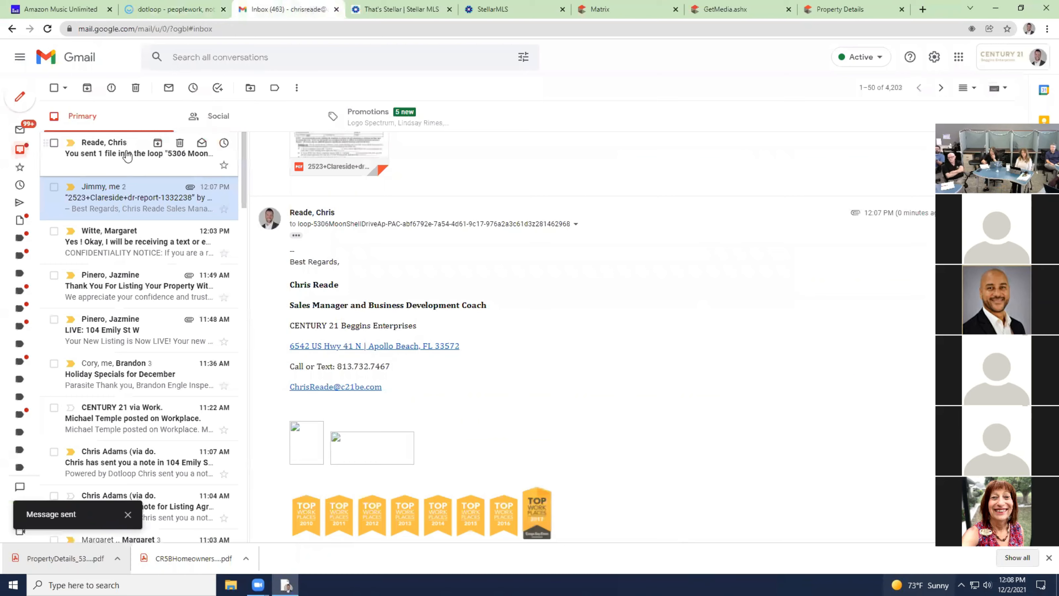
{"action": "left_click", "coordinate": [74, 173]}
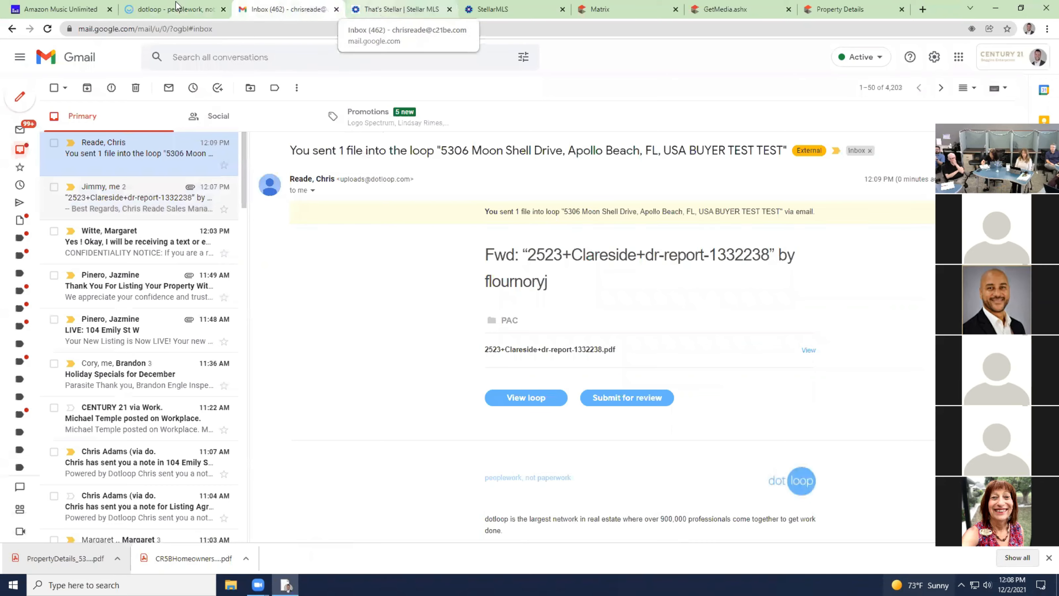
{"action": "left_click", "coordinate": [196, 10]}
Reload the loop and rename the emailed report PDF in PAC to 'Inspection Report'.
{"action": "left_click", "coordinate": [47, 29]}
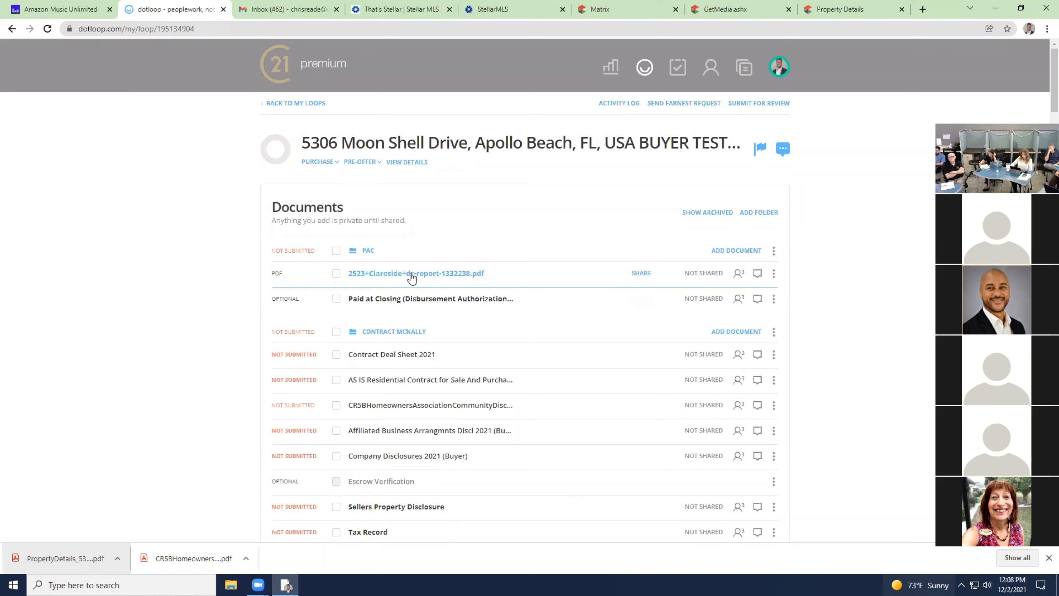
{"action": "left_click", "coordinate": [774, 274]}
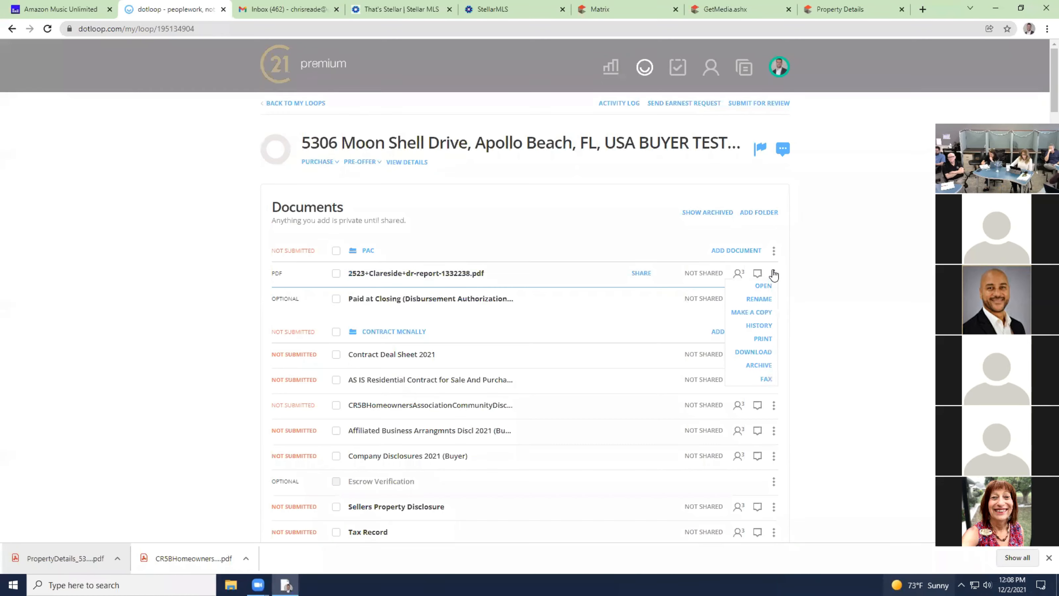
{"action": "left_click", "coordinate": [765, 299]}
{"action": "left_click_drag", "start_coordinate": [470, 273], "coordinate": [347, 272]}
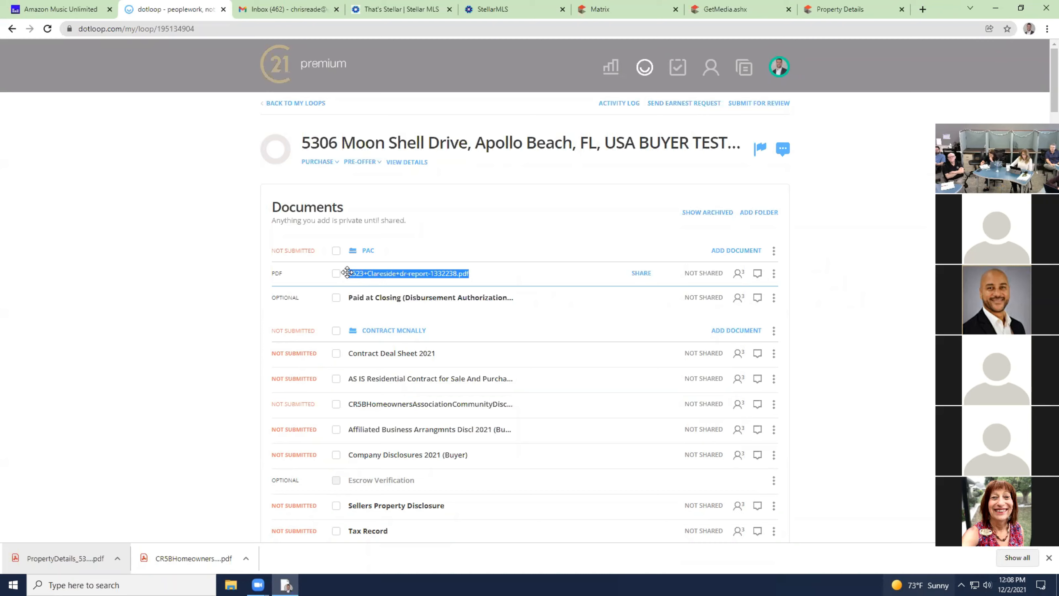
{"action": "type", "text": "Inspection "}
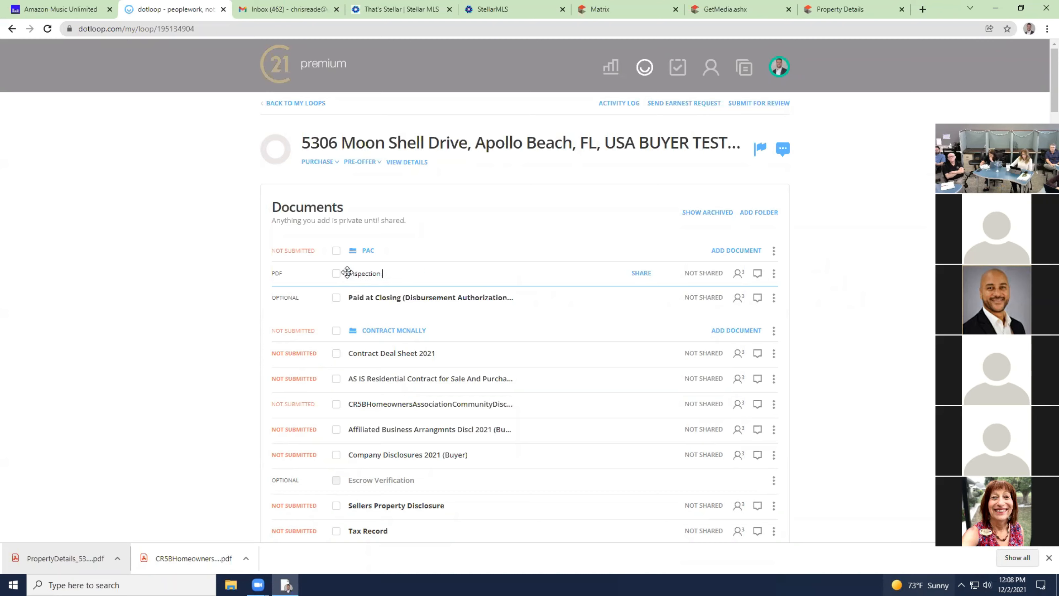
{"action": "type", "text": "Report"}
{"action": "key", "text": "Return"}
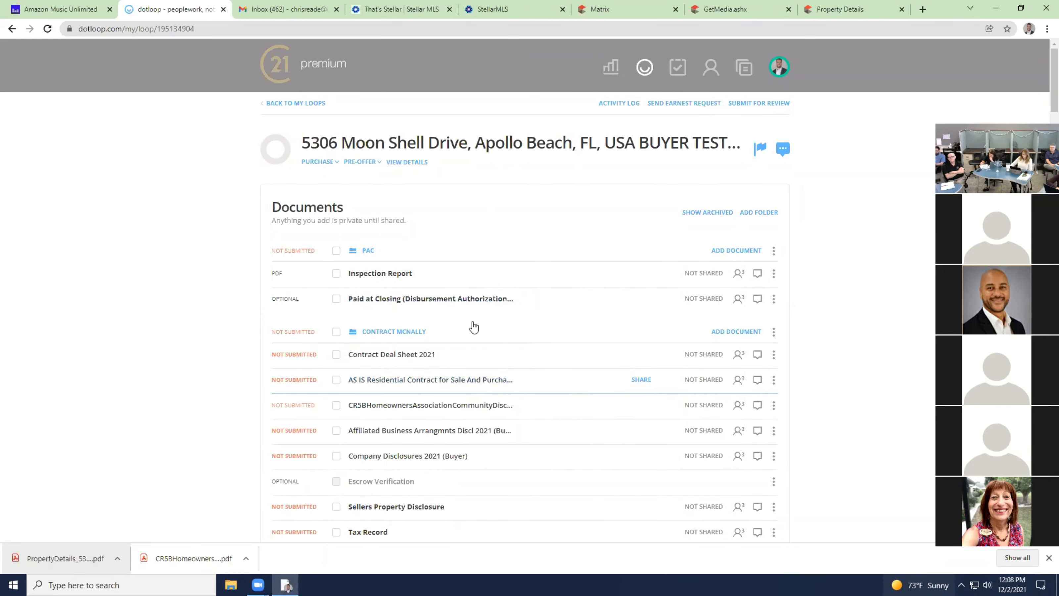
{"action": "left_click_drag", "start_coordinate": [562, 378], "coordinate": [565, 402]}
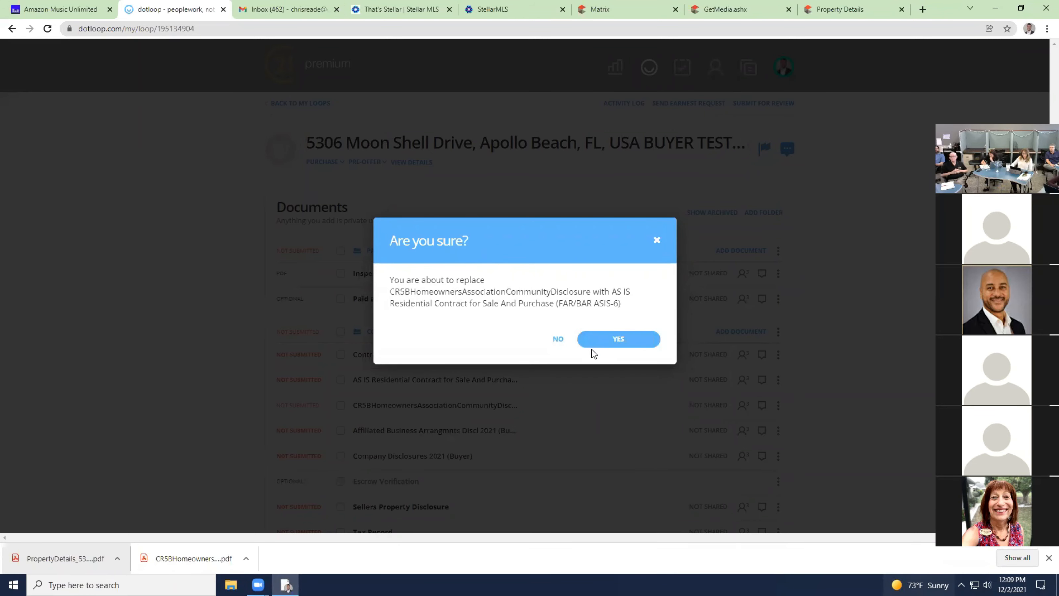
{"action": "left_click", "coordinate": [559, 340]}
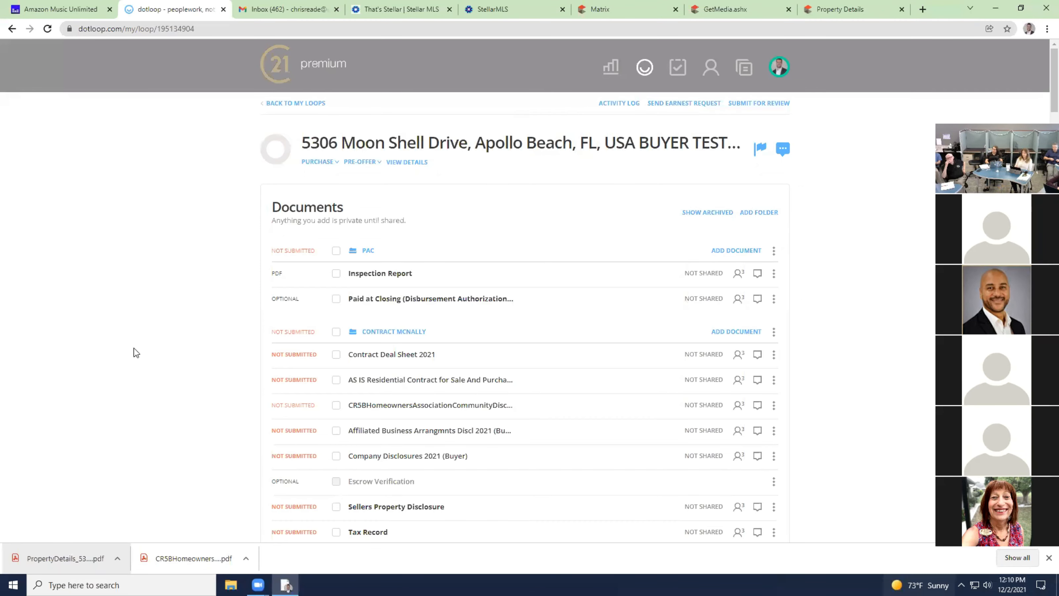
Share the AS IS contract plus HOA, Affiliated Business, Company and Sellers Property disclosures.
{"action": "scroll", "coordinate": [299, 279], "scroll_direction": "down", "scroll_amount": 2}
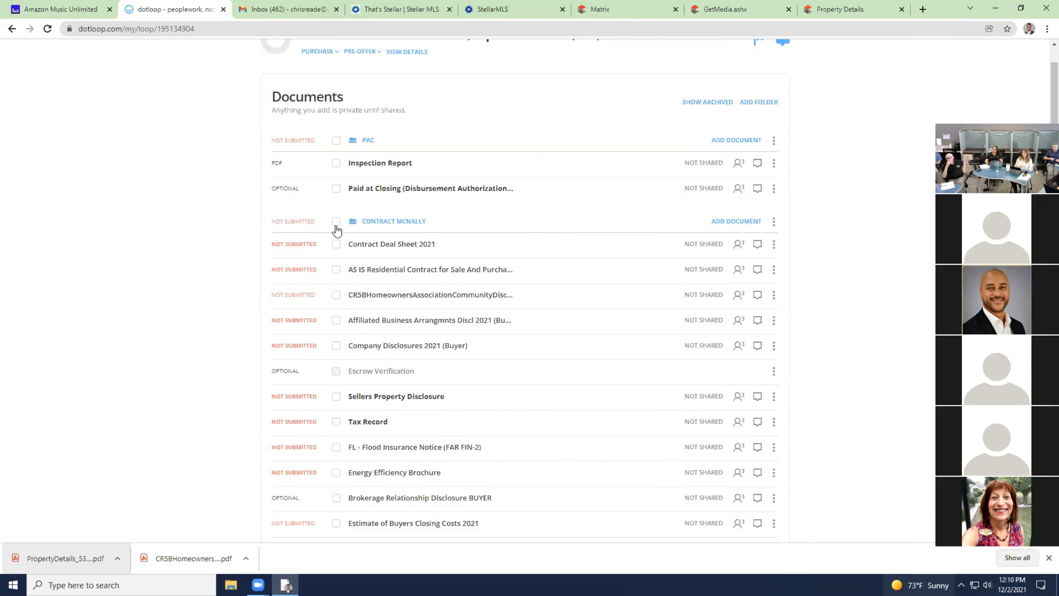
{"action": "scroll", "coordinate": [341, 234], "scroll_direction": "up", "scroll_amount": 2}
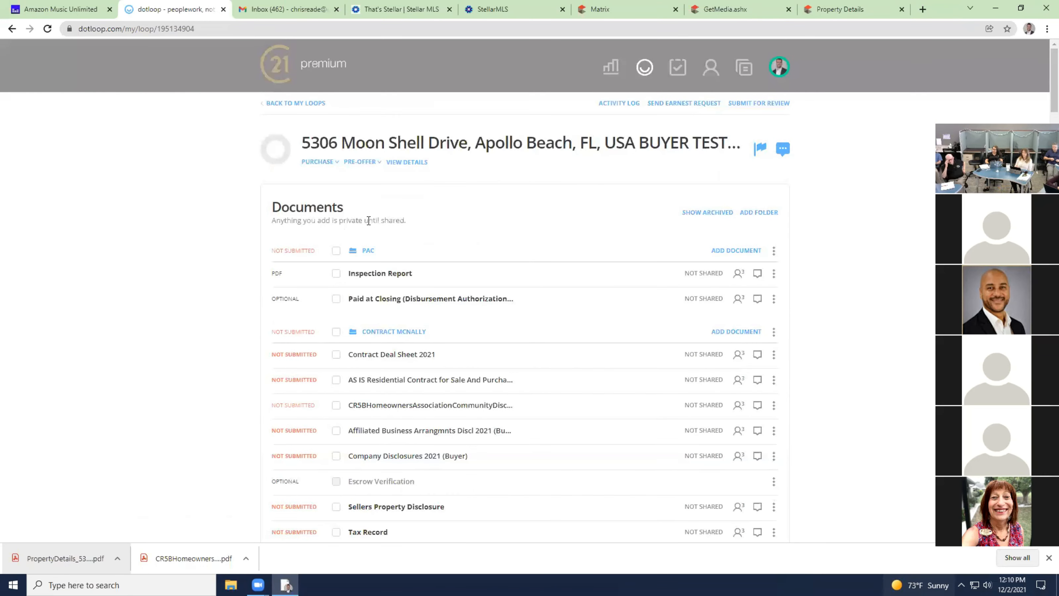
{"action": "scroll", "coordinate": [357, 218], "scroll_direction": "down", "scroll_amount": 3}
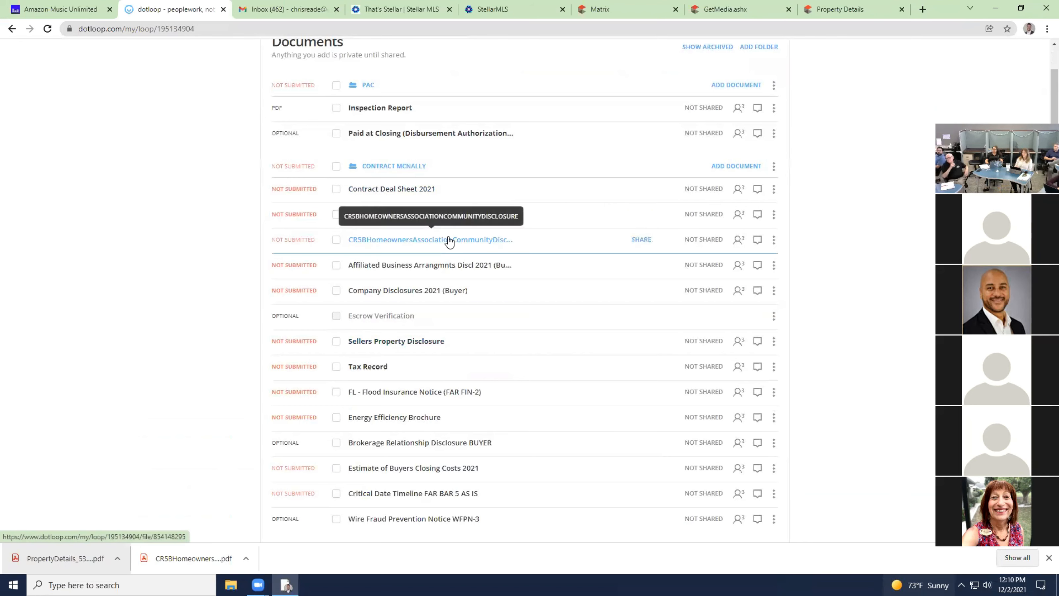
{"action": "left_click", "coordinate": [337, 214]}
{"action": "left_click", "coordinate": [336, 240]}
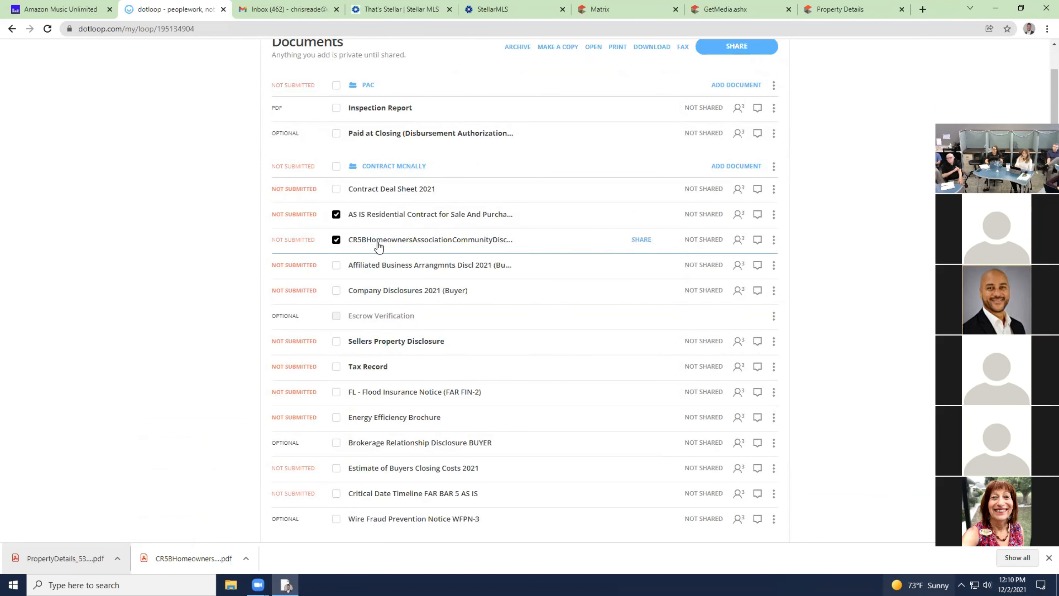
{"action": "left_click", "coordinate": [336, 265]}
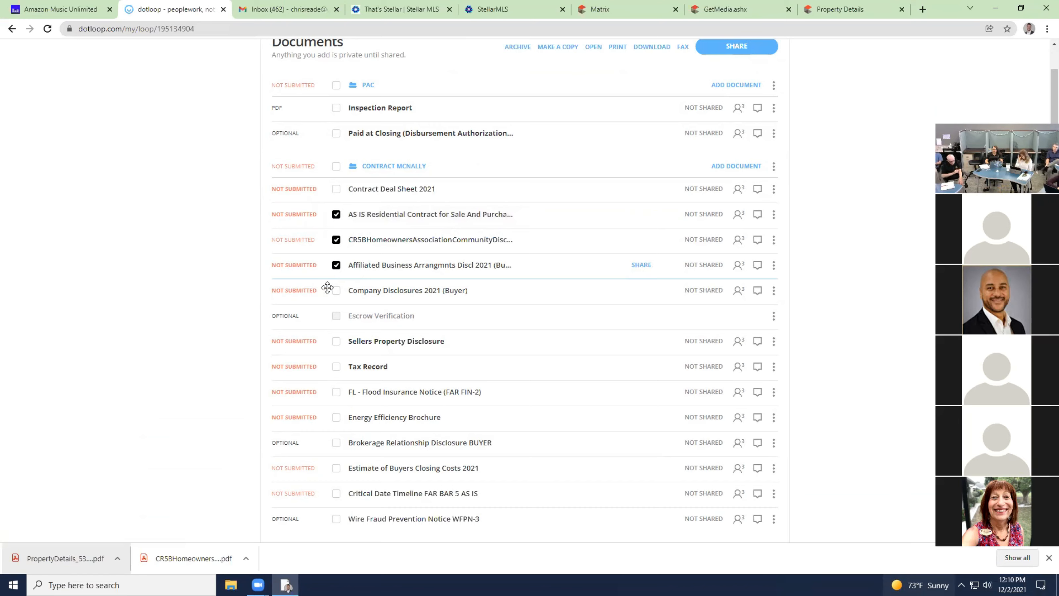
{"action": "left_click", "coordinate": [336, 291]}
{"action": "left_click", "coordinate": [336, 341]}
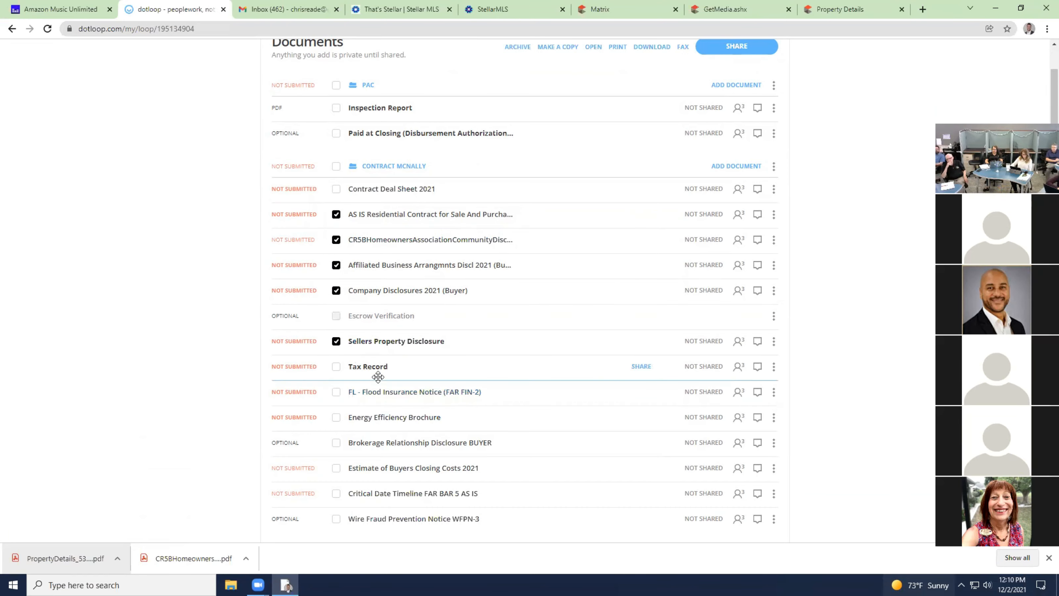
{"action": "scroll", "coordinate": [656, 182], "scroll_direction": "up", "scroll_amount": 1}
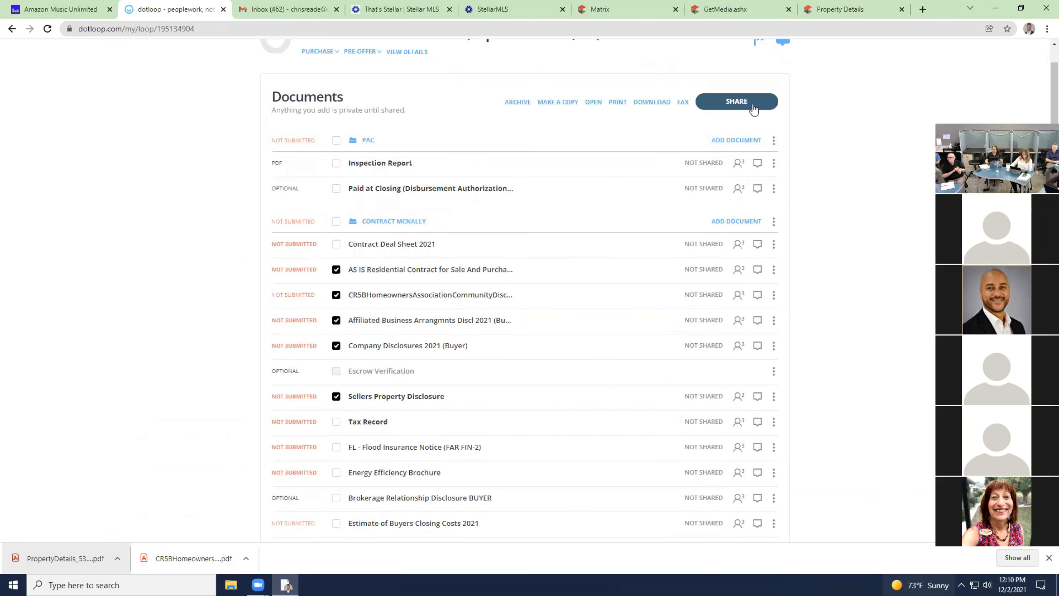
{"action": "left_click", "coordinate": [754, 106]}
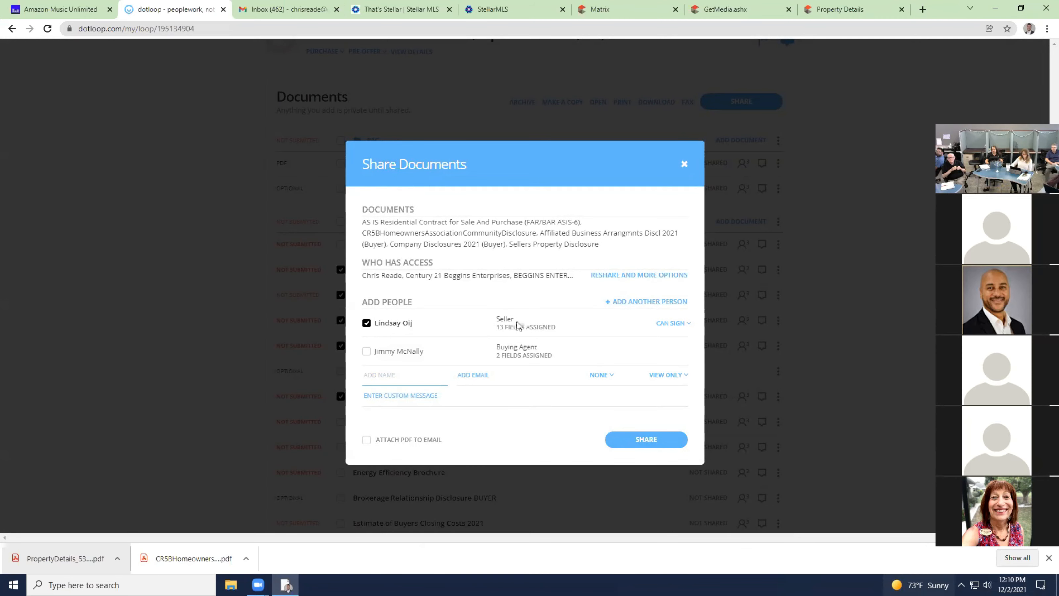
{"action": "left_click", "coordinate": [499, 327]}
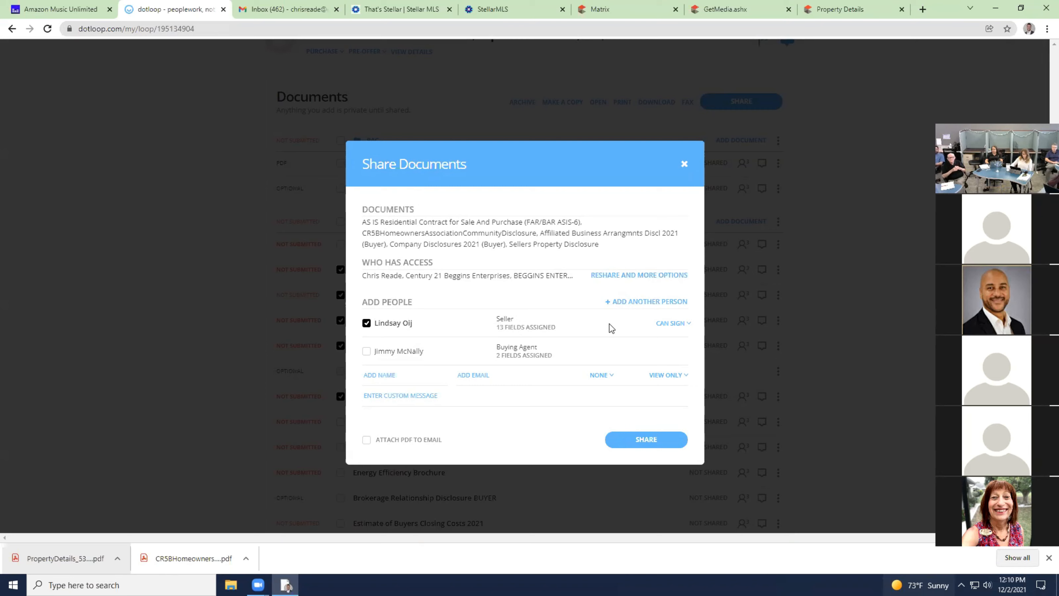
{"action": "left_click", "coordinate": [675, 324]}
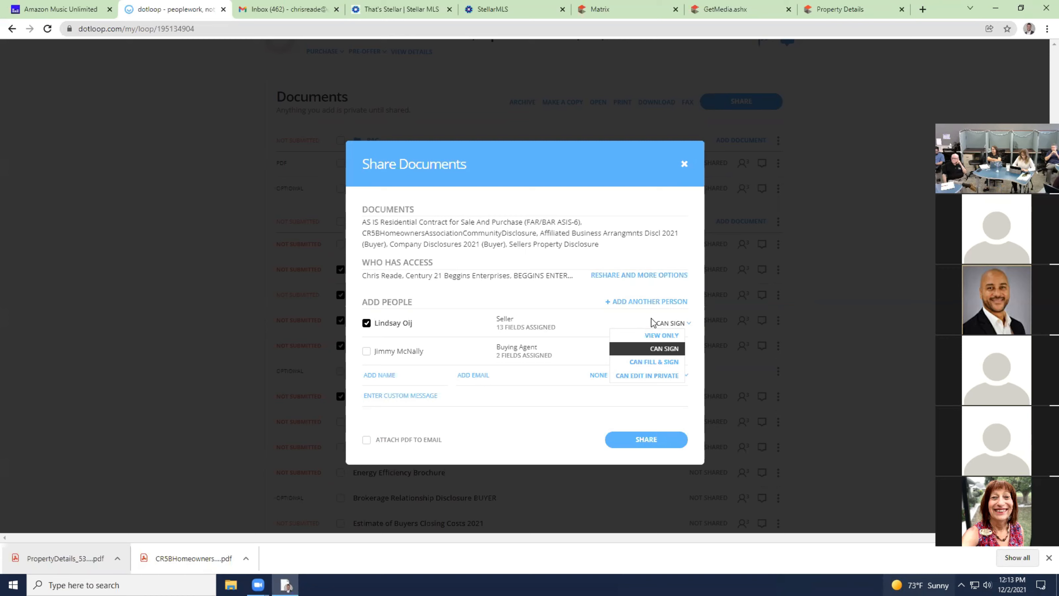
{"action": "left_click", "coordinate": [665, 348]}
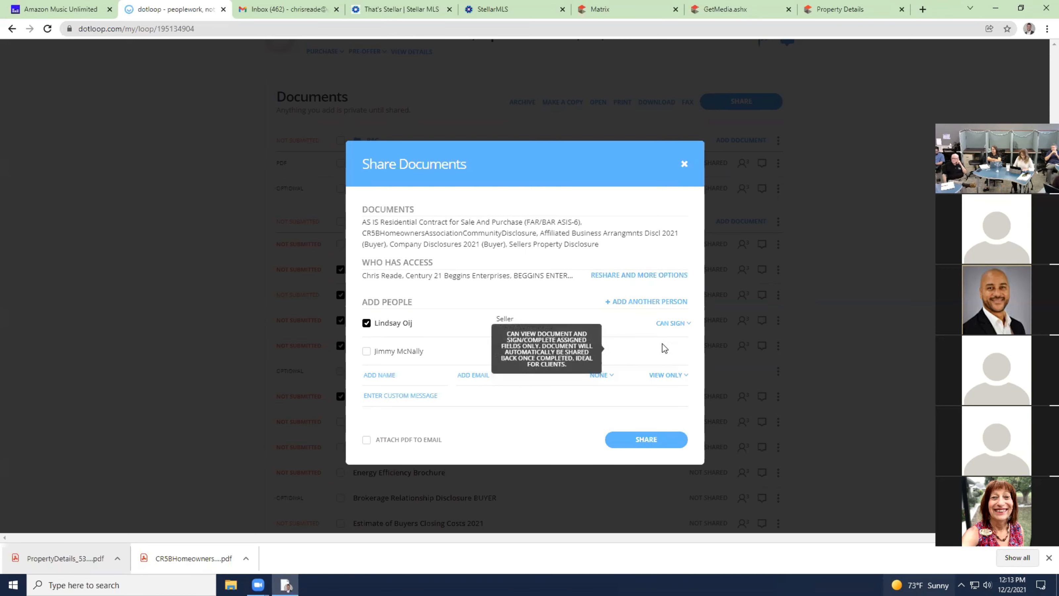
{"action": "left_click", "coordinate": [684, 164]}
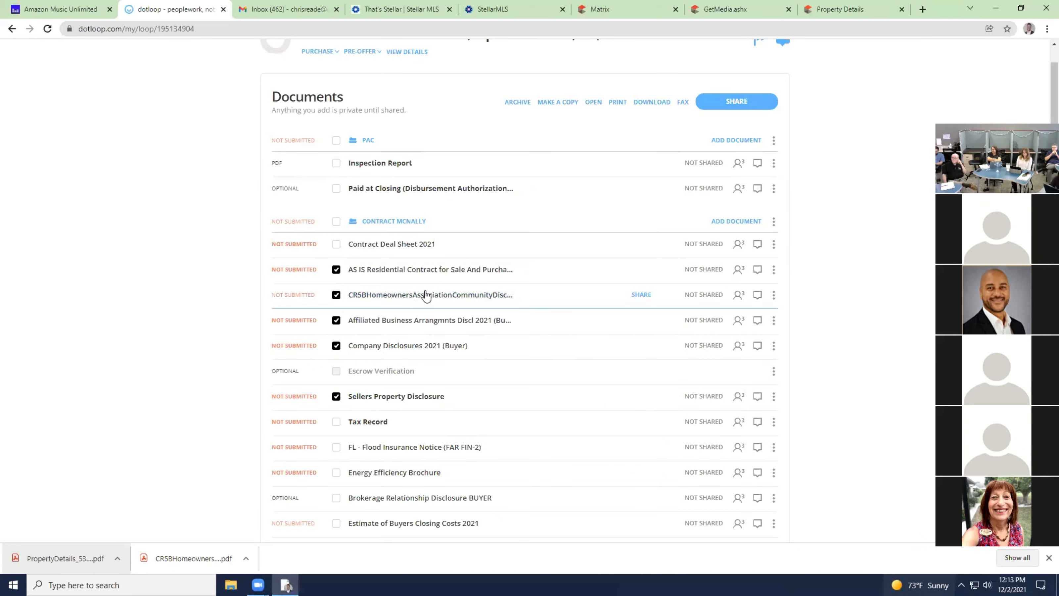
Open the CR5B Homeowners Association disclosure and select the buyer's JM initials field.
{"action": "left_click", "coordinate": [425, 295]}
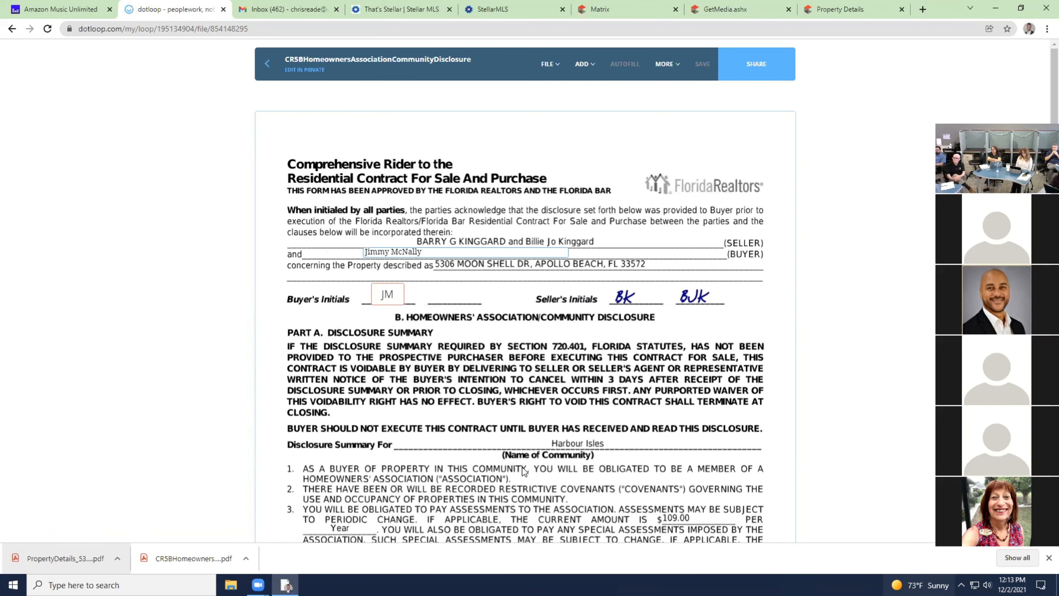
{"action": "scroll", "coordinate": [523, 471], "scroll_direction": "down", "scroll_amount": 2}
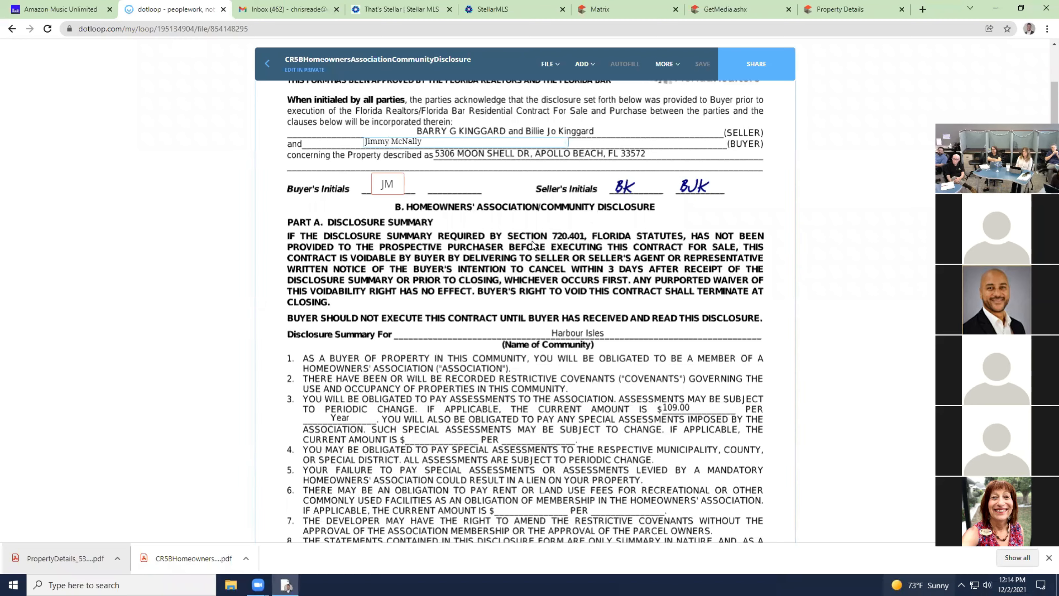
{"action": "left_click", "coordinate": [391, 183]}
Replace the buyer's initials with a widened text field assigned to the buying agent.
{"action": "left_click", "coordinate": [401, 96]}
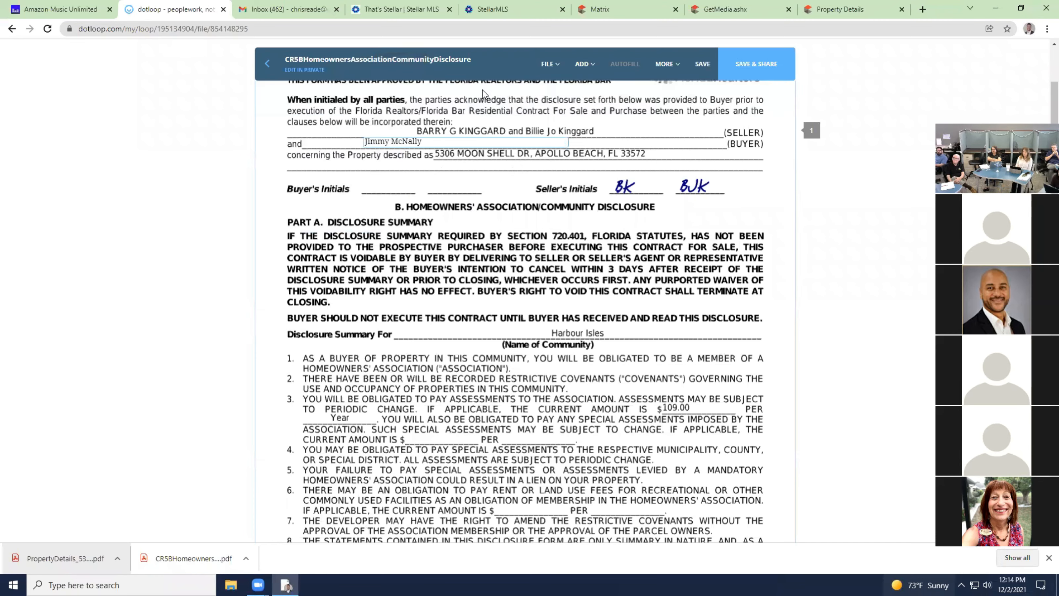
{"action": "left_click", "coordinate": [583, 64]}
{"action": "left_click", "coordinate": [578, 115]}
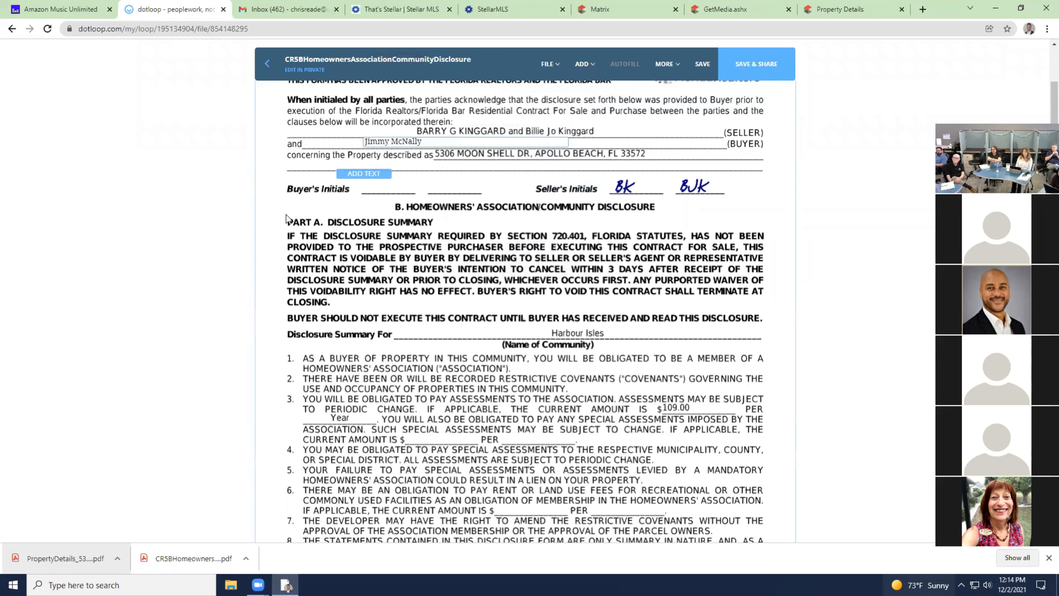
{"action": "left_click", "coordinate": [384, 198]}
{"action": "left_click_drag", "start_coordinate": [407, 189], "coordinate": [534, 190]}
{"action": "left_click", "coordinate": [360, 96]}
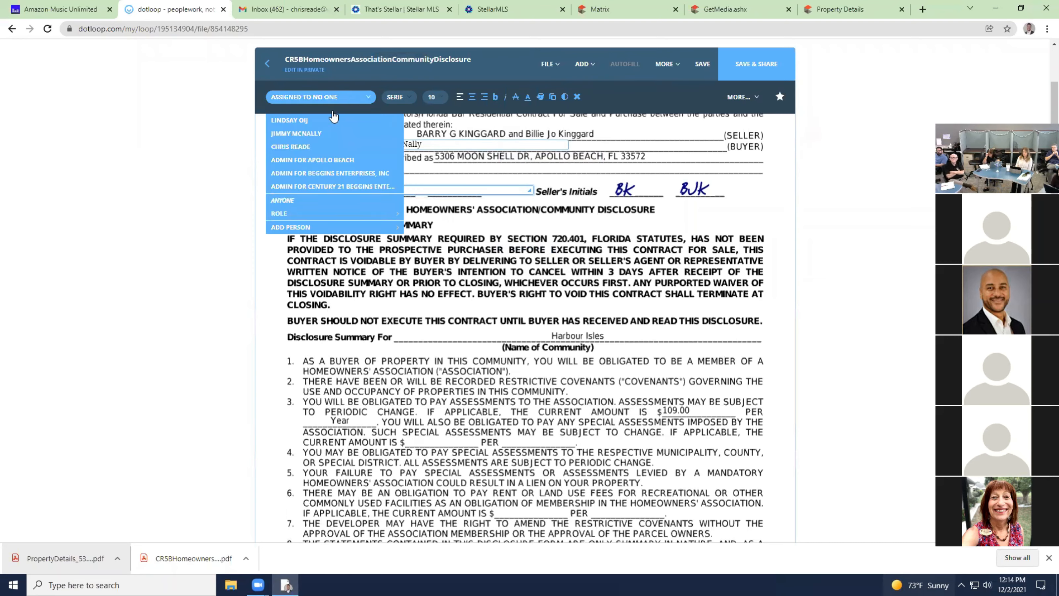
{"action": "left_click", "coordinate": [334, 132]}
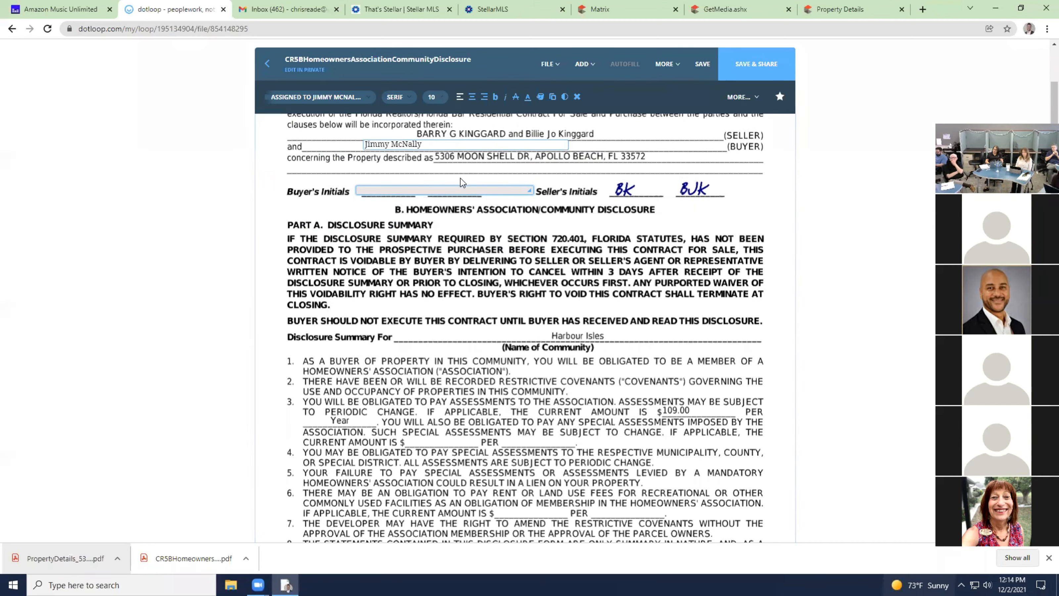
Add a buying-agent text field on the Disclosure Summary For line.
{"action": "left_click", "coordinate": [585, 64]}
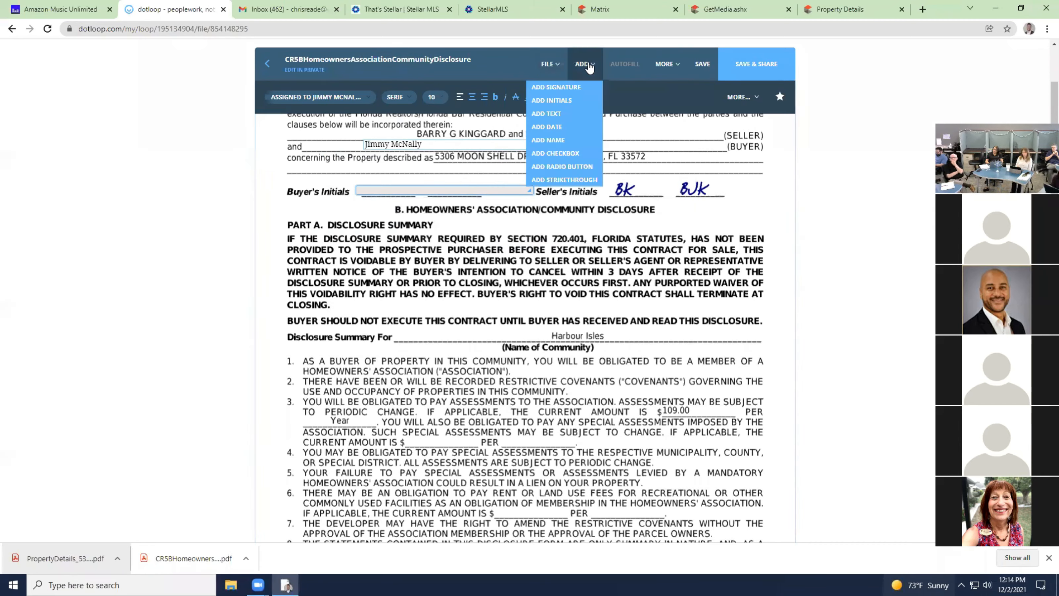
{"action": "mouse_move", "coordinate": [546, 114]}
{"action": "left_mouse_down"}
{"action": "mouse_move", "coordinate": [515, 280]}
{"action": "mouse_move", "coordinate": [535, 342]}
{"action": "mouse_move", "coordinate": [507, 344]}
{"action": "mouse_move", "coordinate": [756, 336]}
{"action": "left_mouse_up"}
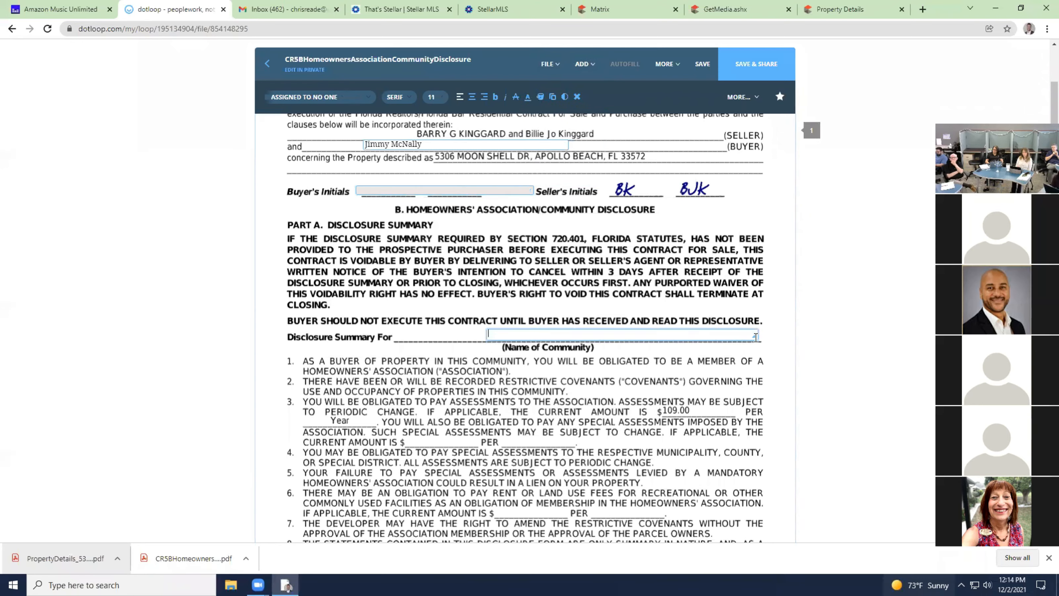
{"action": "left_click", "coordinate": [316, 97]}
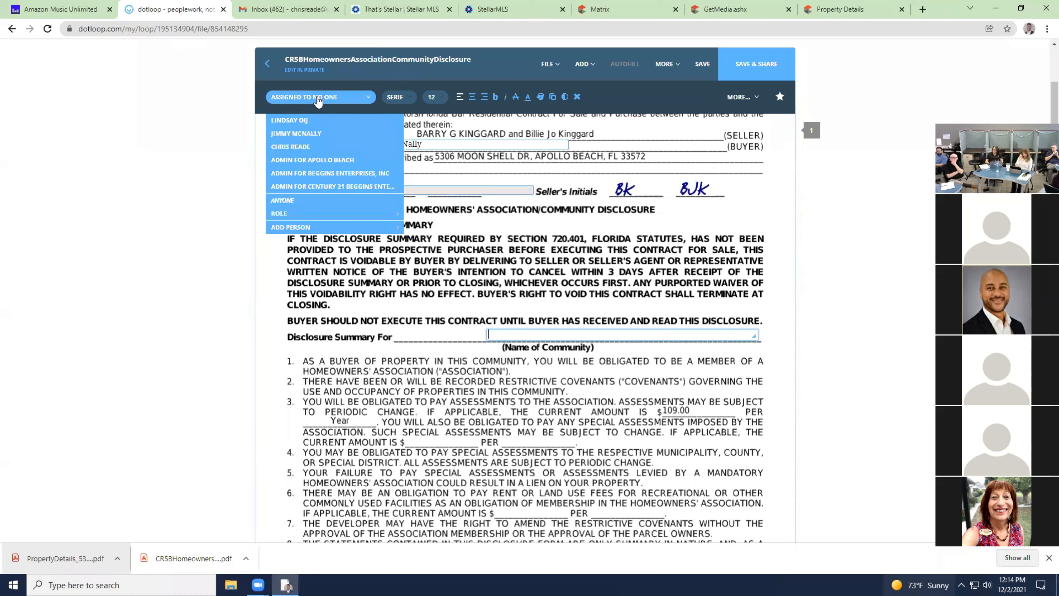
{"action": "left_click", "coordinate": [319, 135]}
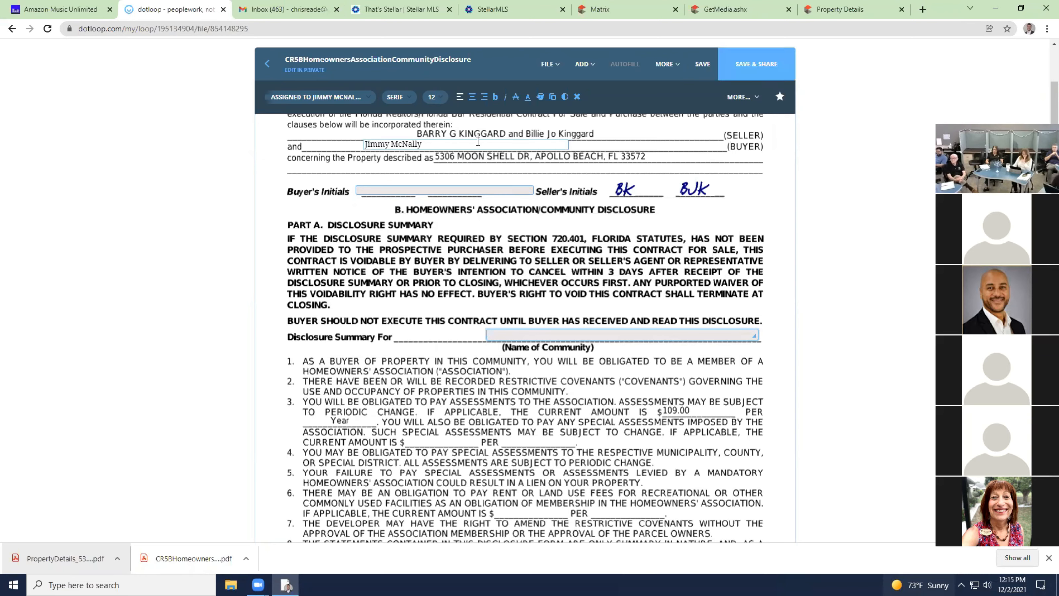
Assign both the Buyer's Initials and Disclosure Summary For text fields to NO ONE.
{"action": "left_click", "coordinate": [495, 189]}
{"action": "left_click", "coordinate": [348, 97]}
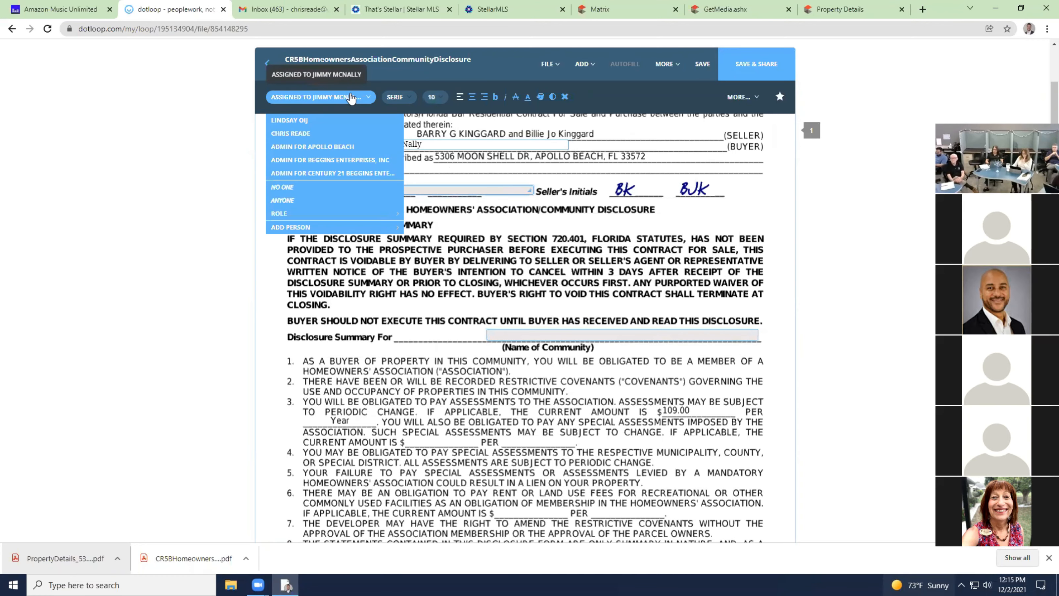
{"action": "left_click", "coordinate": [317, 195]}
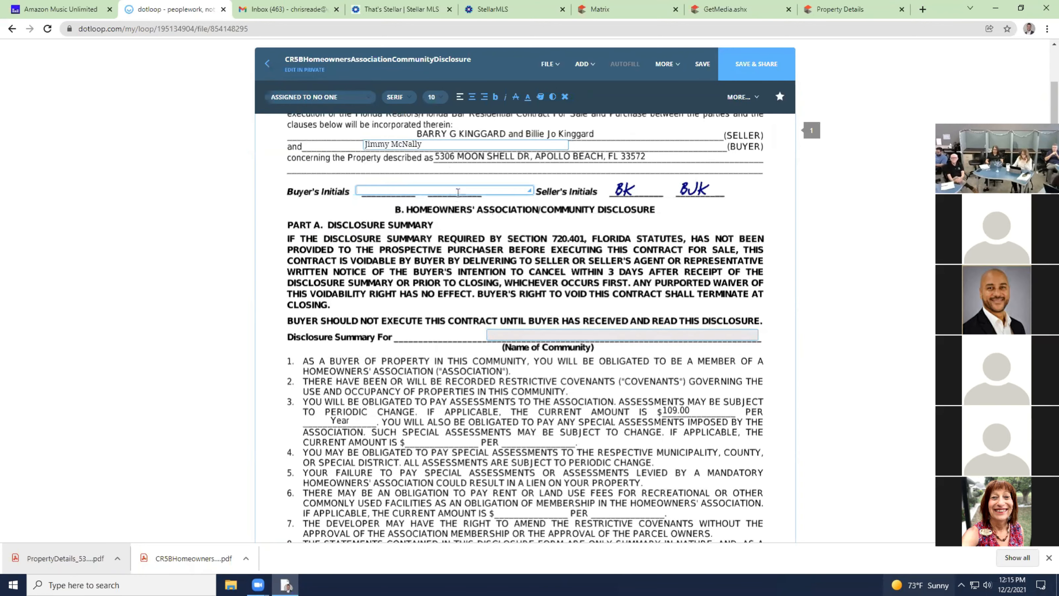
{"action": "left_click", "coordinate": [672, 341]}
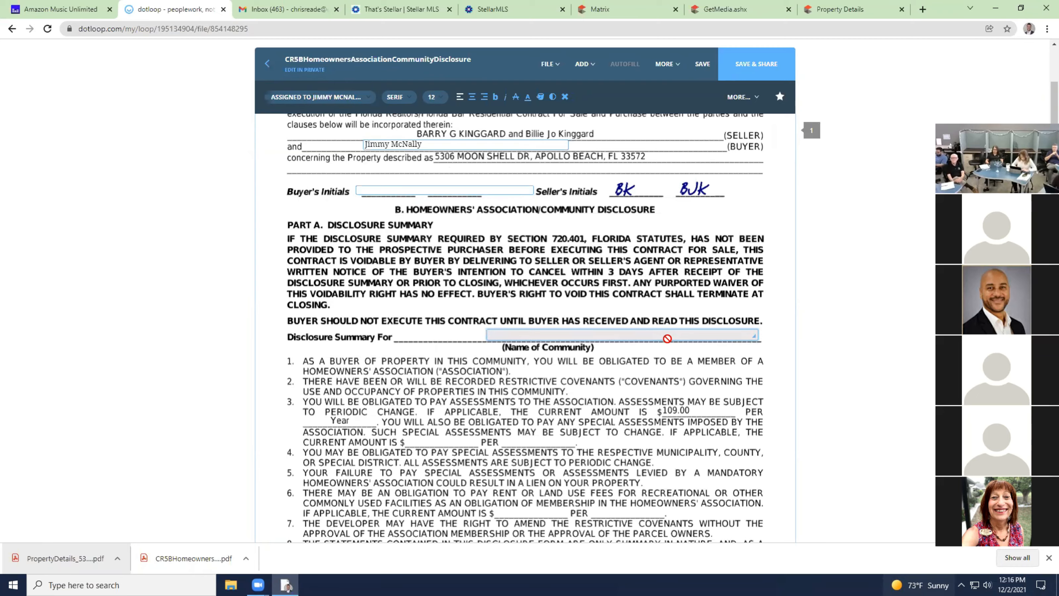
{"action": "left_click", "coordinate": [300, 102]}
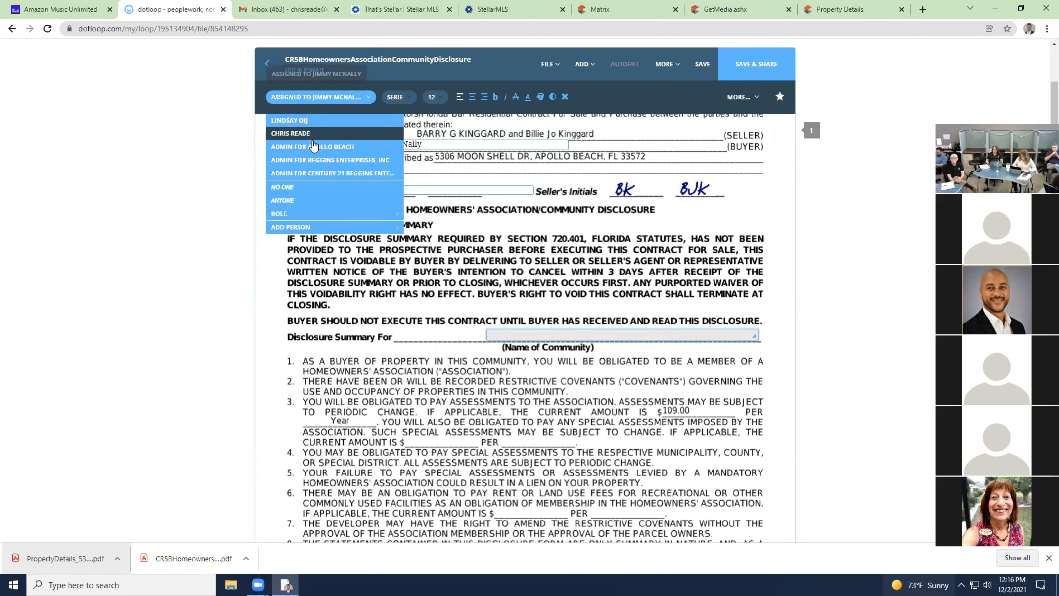
{"action": "left_click", "coordinate": [317, 196]}
{"action": "scroll", "coordinate": [426, 292], "scroll_direction": "down", "scroll_amount": 5}
Select the buyer signature field, start sharing, tick the seller, then close without sharing.
{"action": "left_click", "coordinate": [557, 334]}
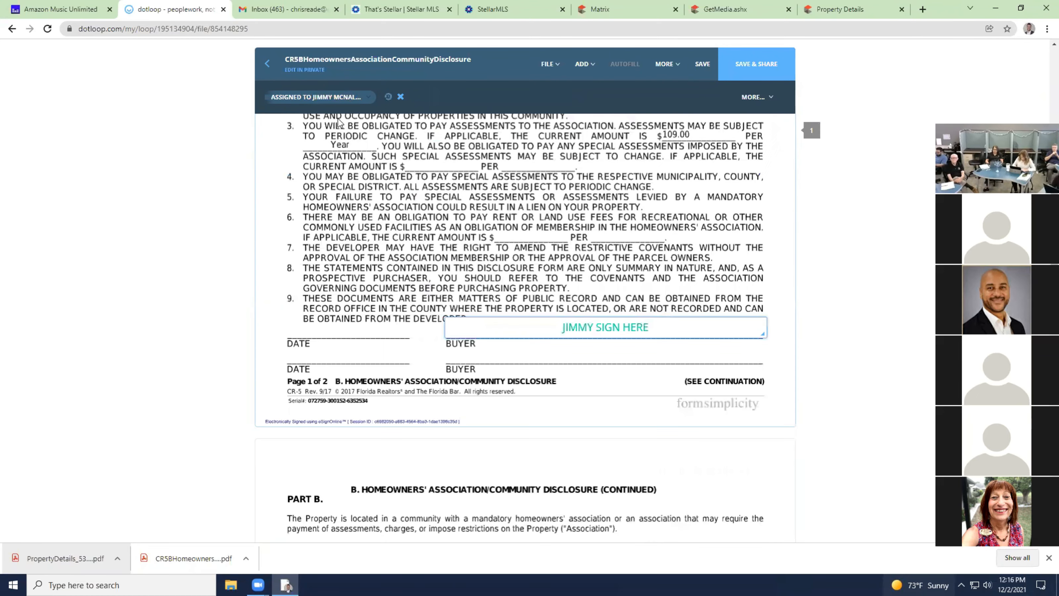
{"action": "left_click", "coordinate": [756, 64]}
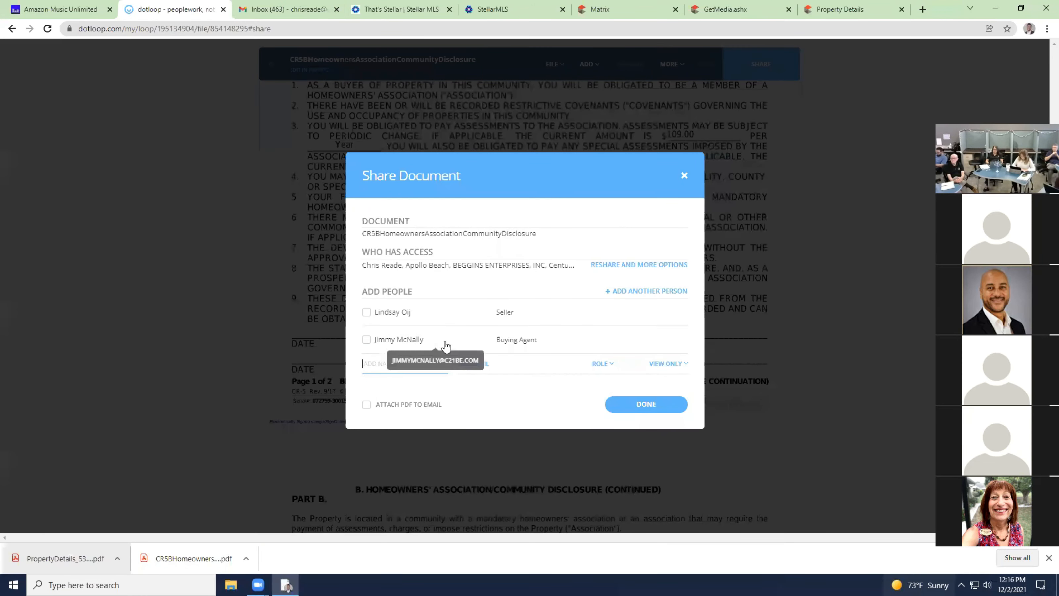
{"action": "left_click", "coordinate": [367, 312]}
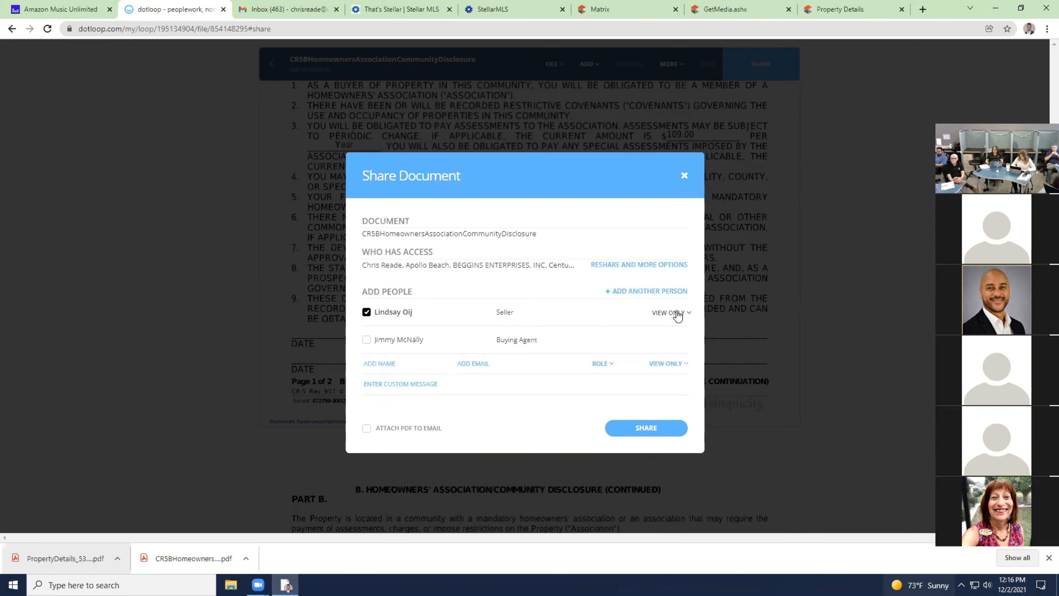
{"action": "left_click", "coordinate": [684, 176]}
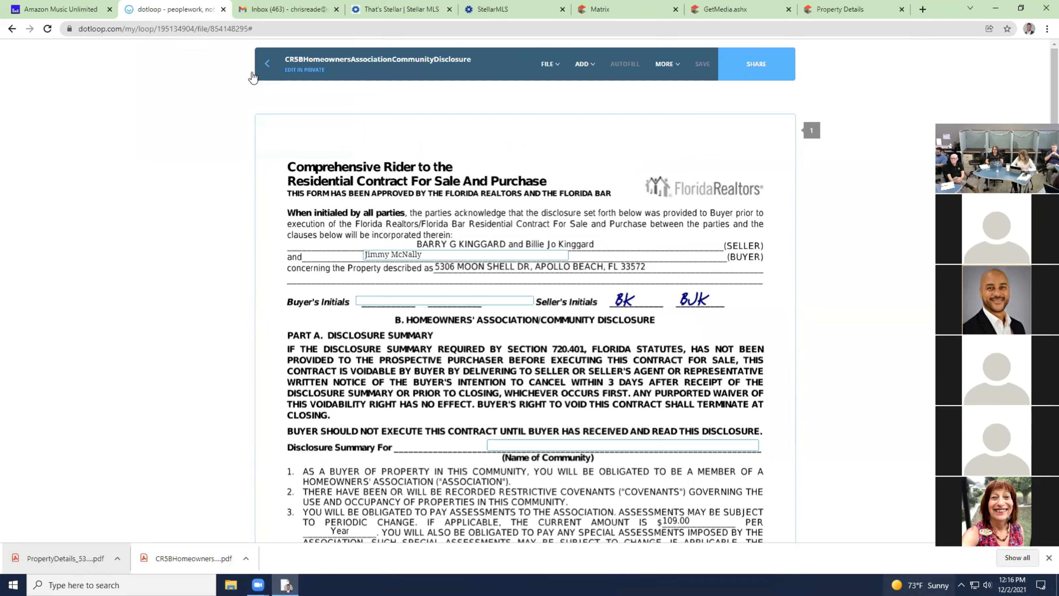
Check the AS IS contract, four disclosures and Tax Record in the loop, then share them together.
{"action": "left_click", "coordinate": [256, 70]}
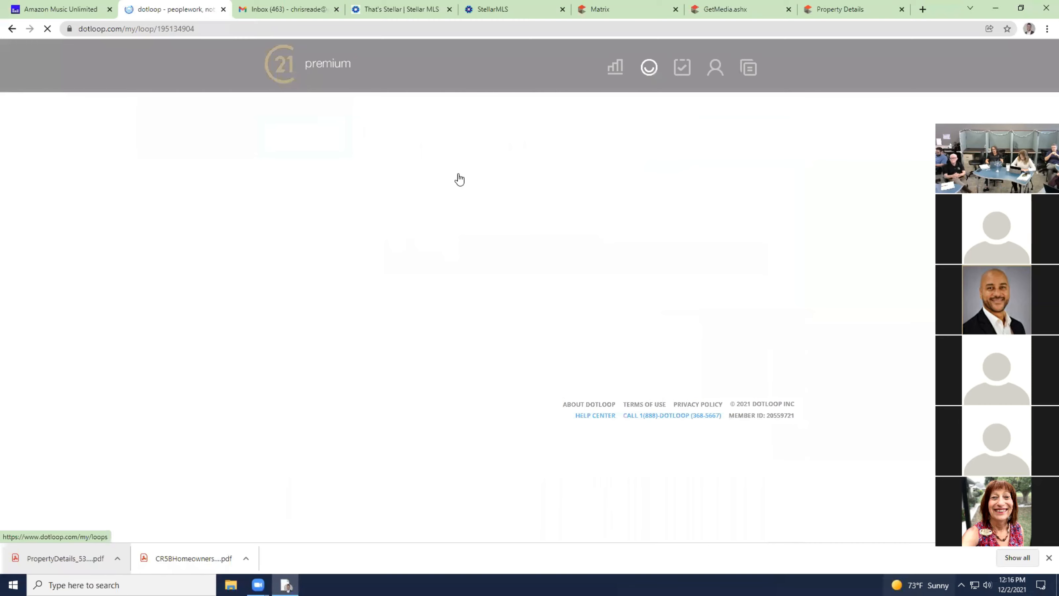
{"action": "scroll", "coordinate": [457, 181], "scroll_direction": "down", "scroll_amount": 5}
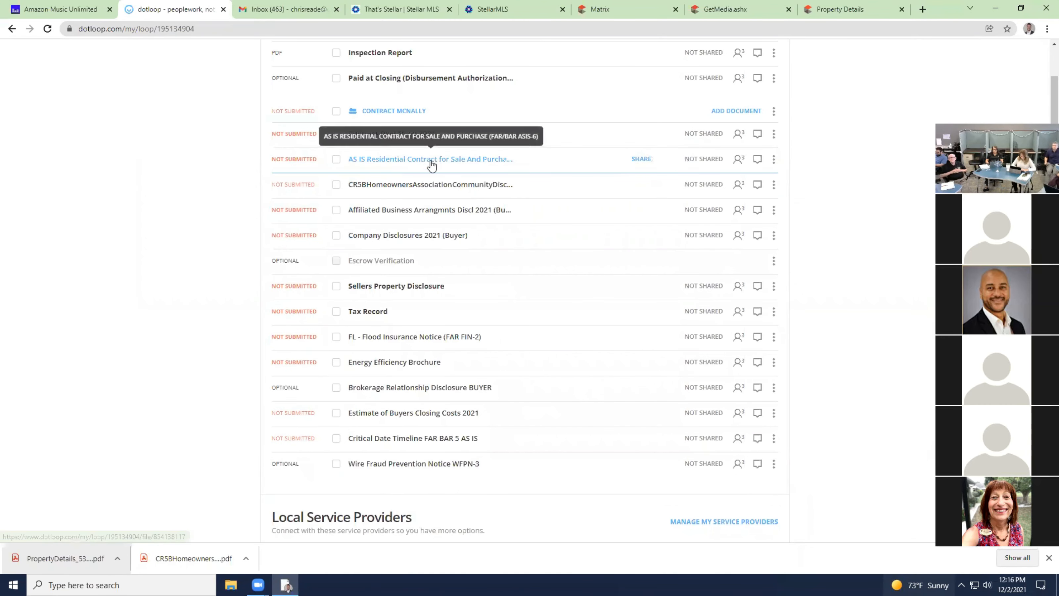
{"action": "left_click", "coordinate": [337, 159]}
{"action": "left_click", "coordinate": [337, 184]}
{"action": "left_click", "coordinate": [336, 210]}
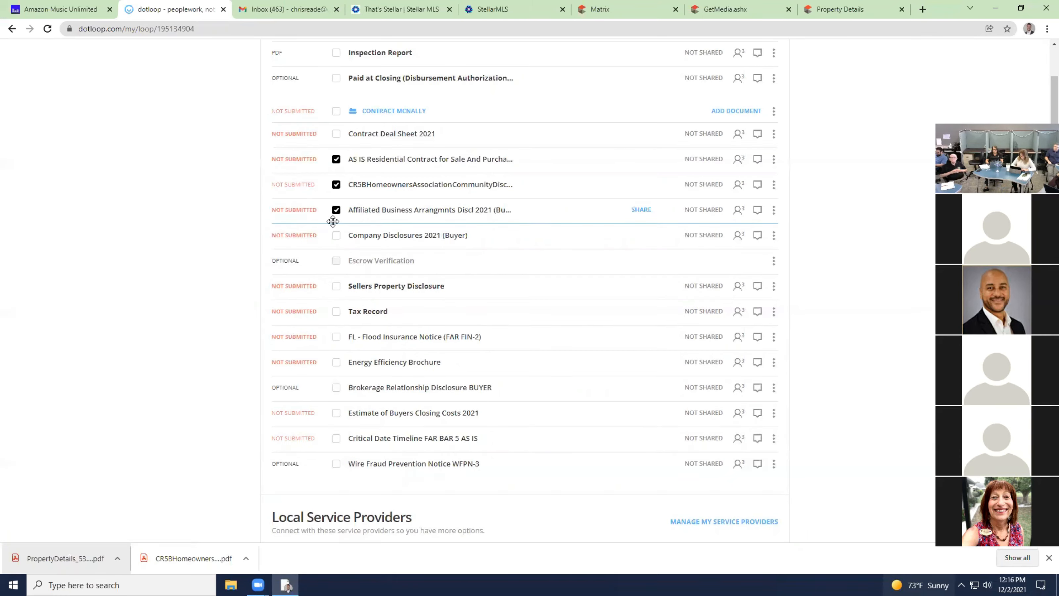
{"action": "left_click", "coordinate": [337, 236]}
{"action": "left_click", "coordinate": [336, 287]}
{"action": "left_click", "coordinate": [336, 312]}
{"action": "scroll", "coordinate": [683, 194], "scroll_direction": "up", "scroll_amount": 4}
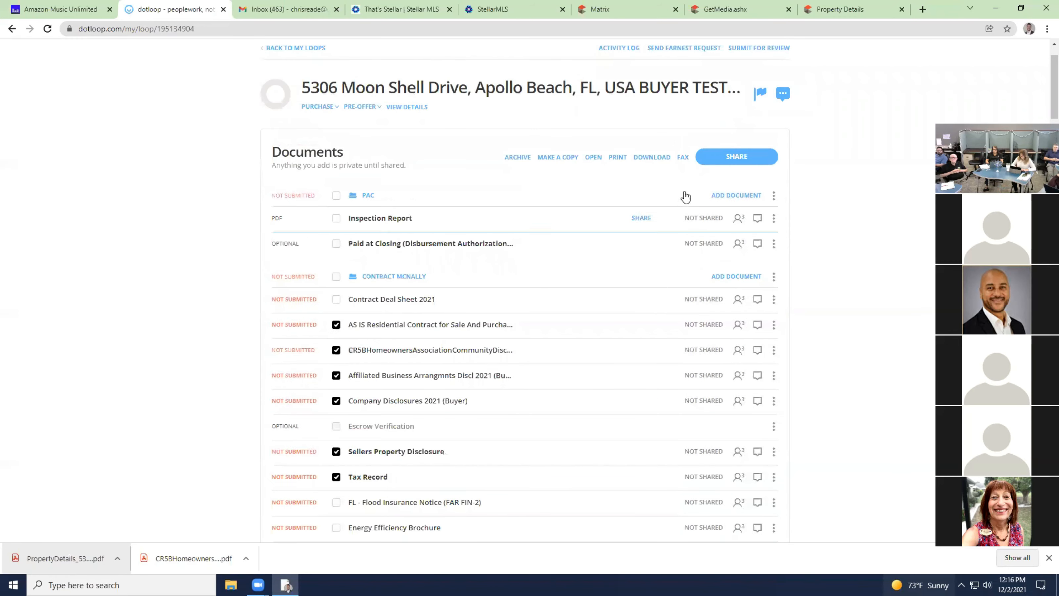
{"action": "left_click", "coordinate": [751, 155]}
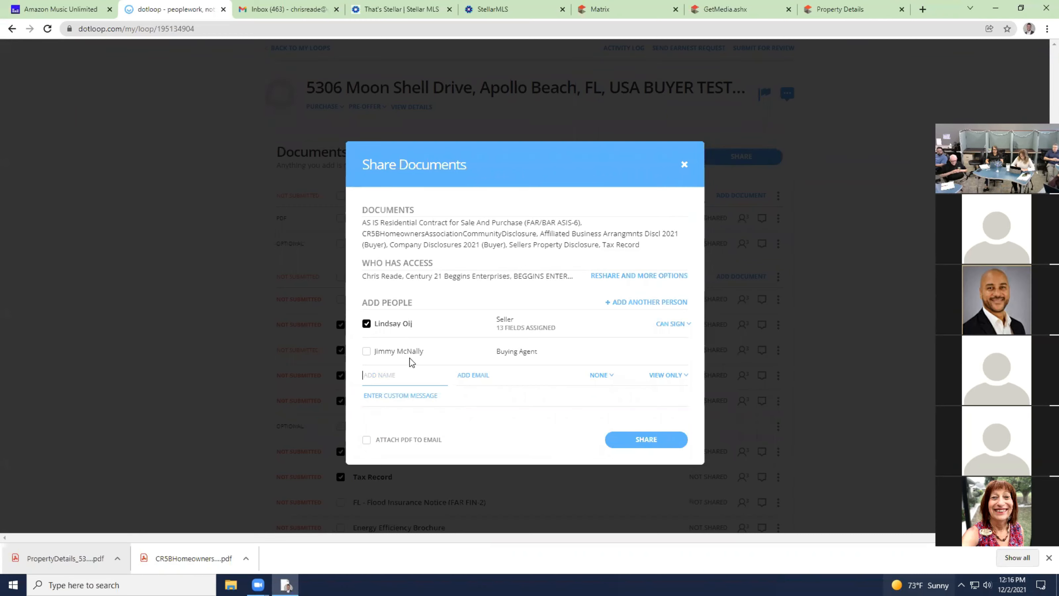
Add the listing agent's name and email as a new recipient with the LISTING AGENT role.
{"action": "left_click", "coordinate": [402, 370]}
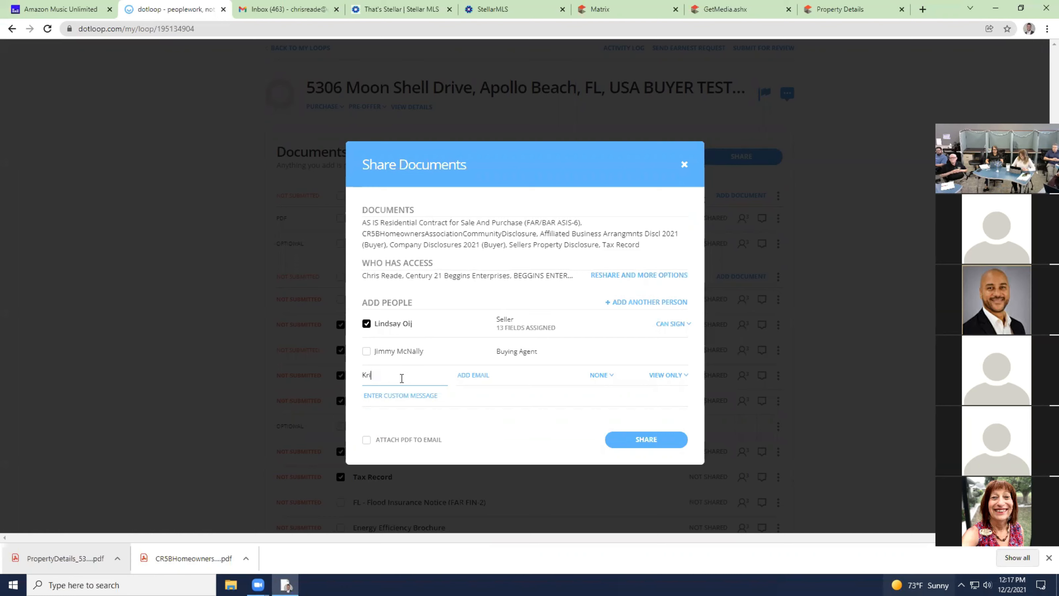
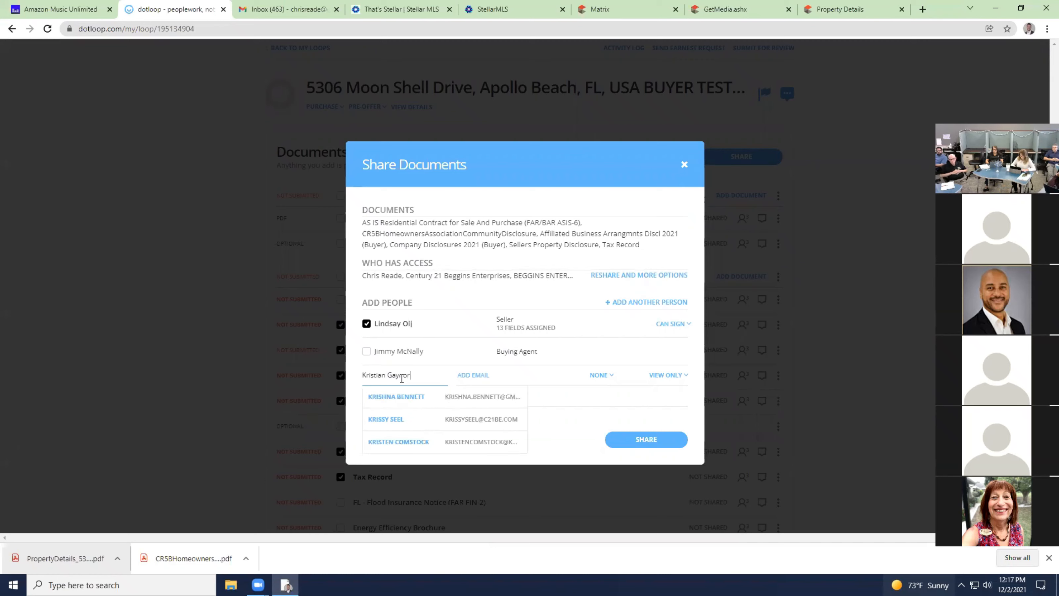
{"action": "key", "text": "Tab"}
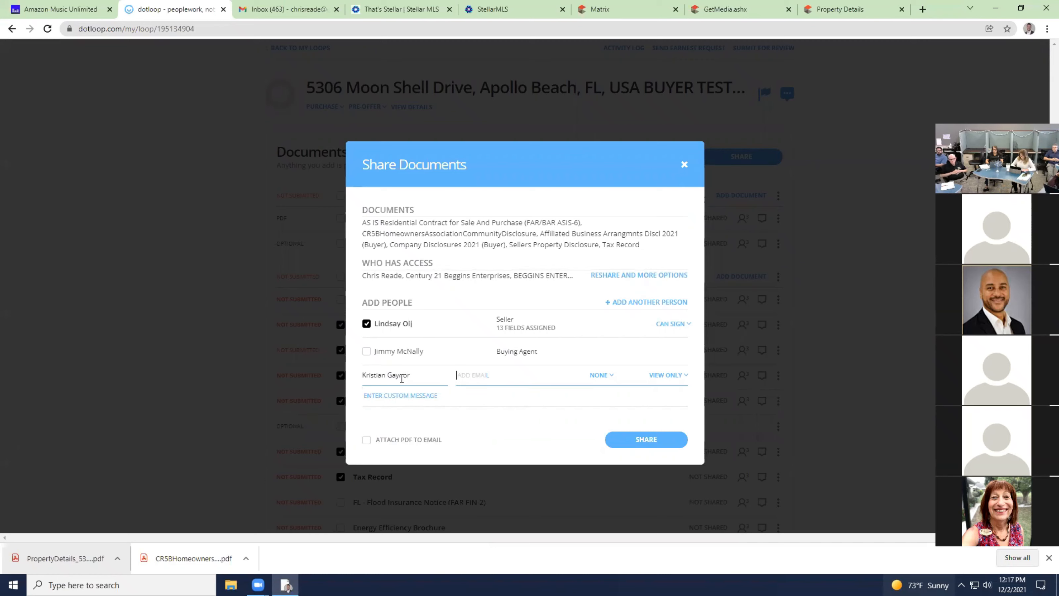
{"action": "type", "text": "A"}
{"action": "key", "text": "BackSpace"}
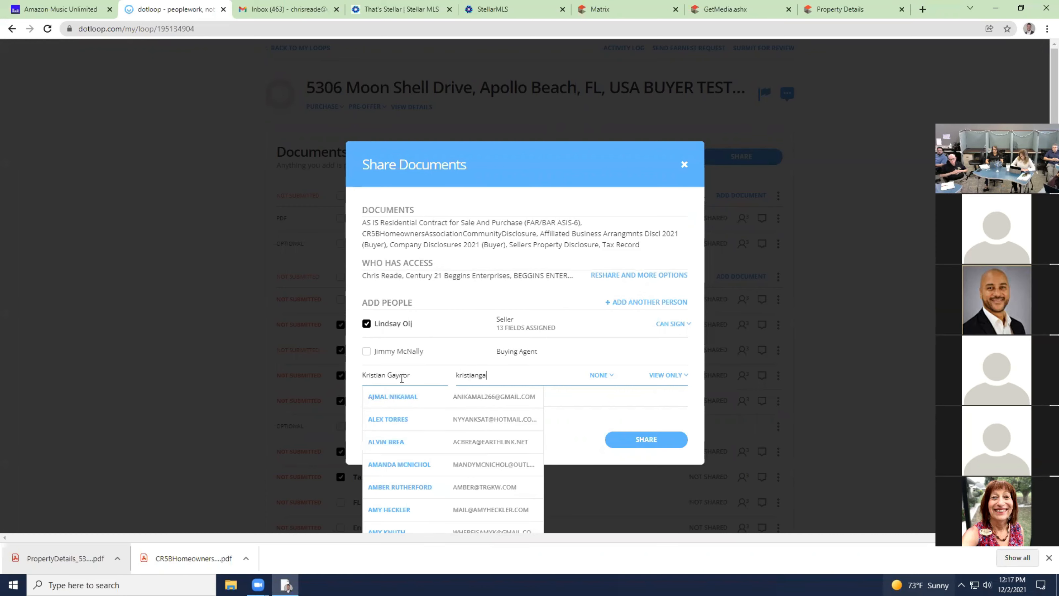
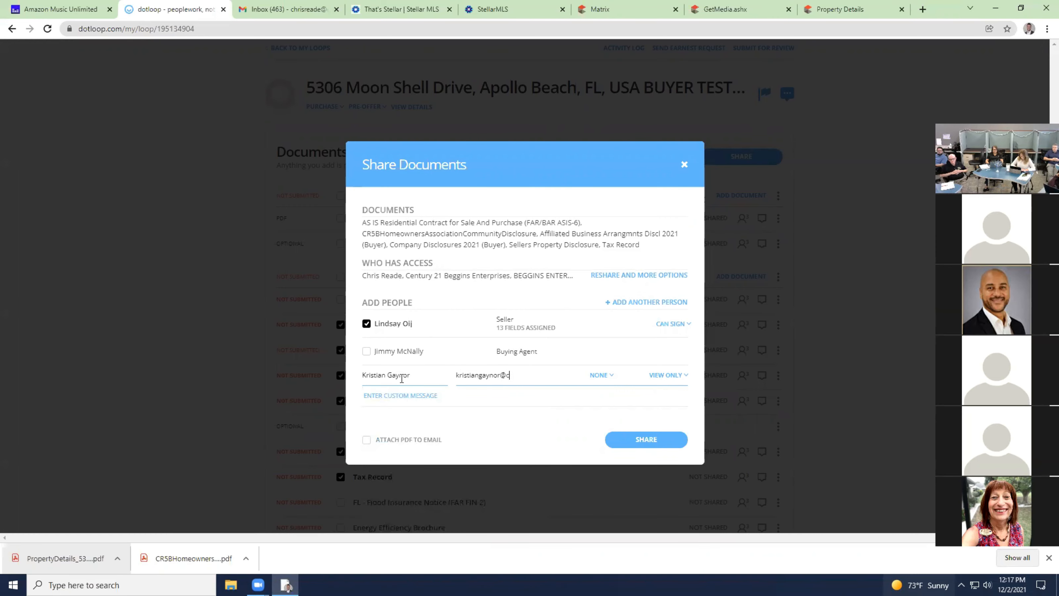
{"action": "left_click", "coordinate": [600, 376]}
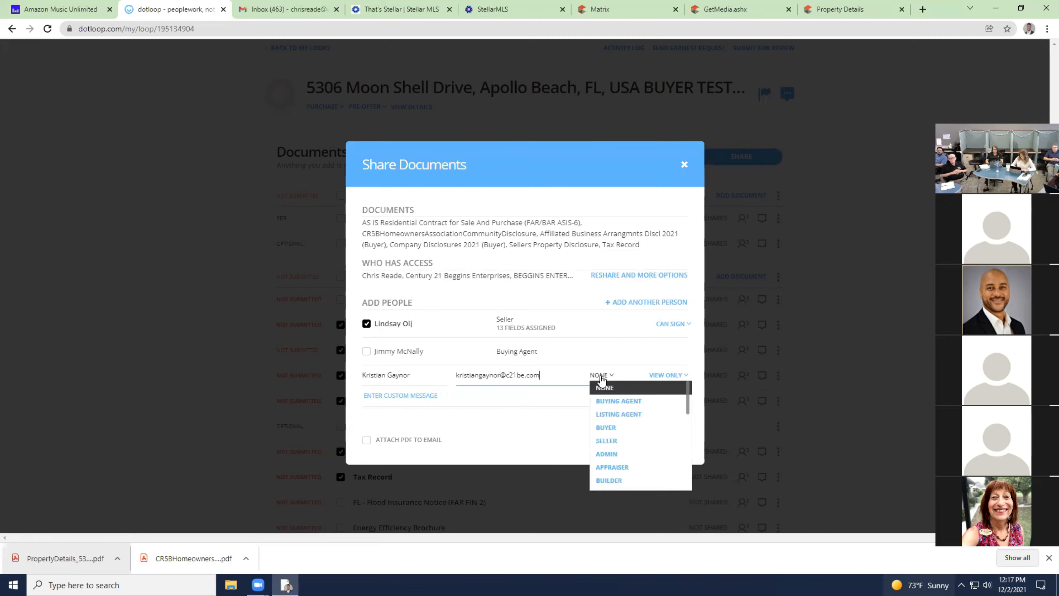
{"action": "left_click", "coordinate": [628, 420]}
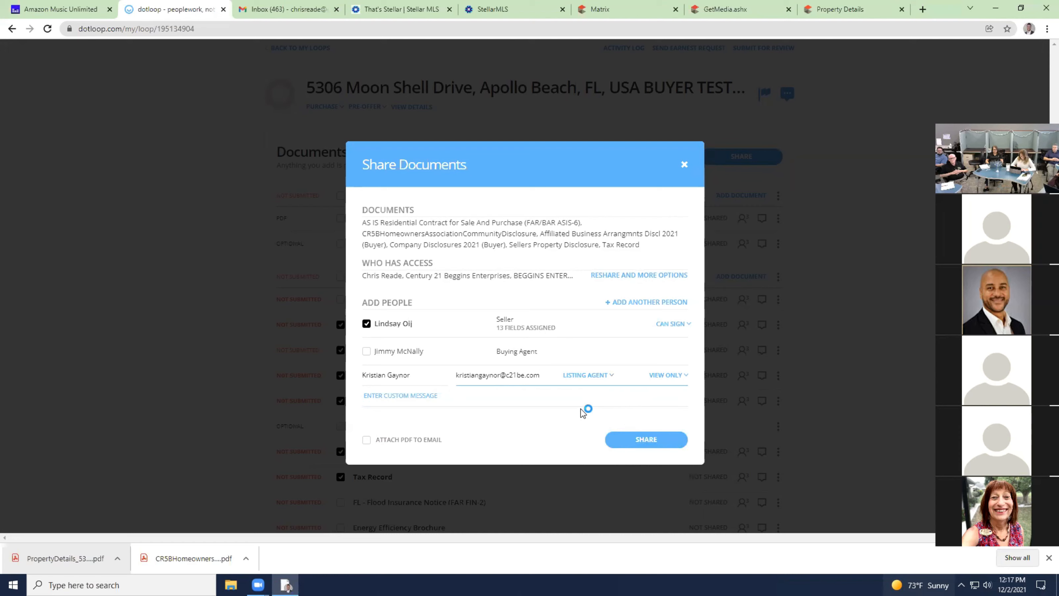
Tick Attach PDF to Email for the share, then check the Gmail inbox.
{"action": "left_click", "coordinate": [672, 376]}
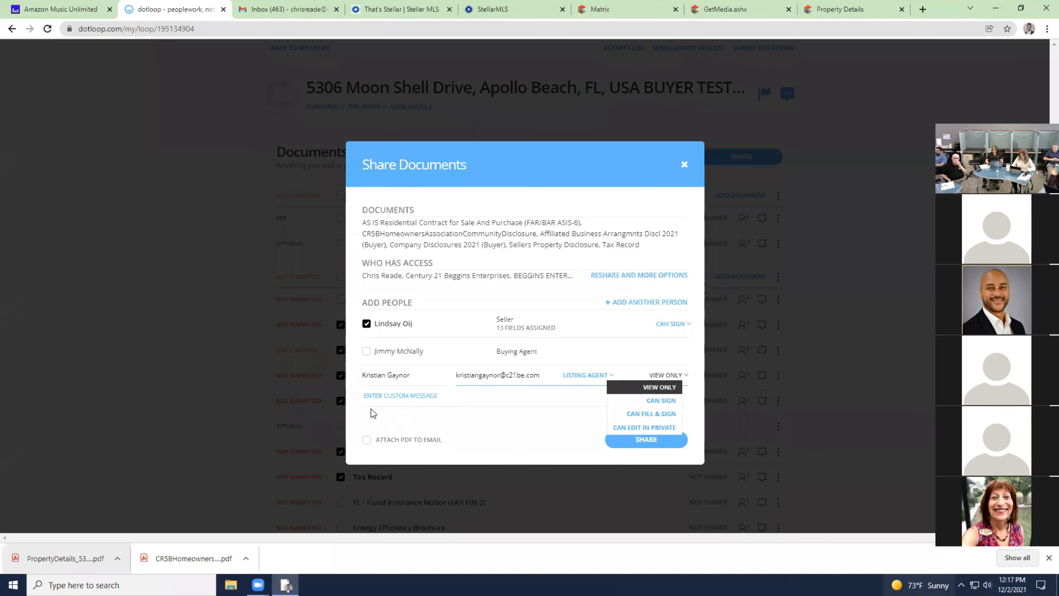
{"action": "left_click", "coordinate": [366, 440]}
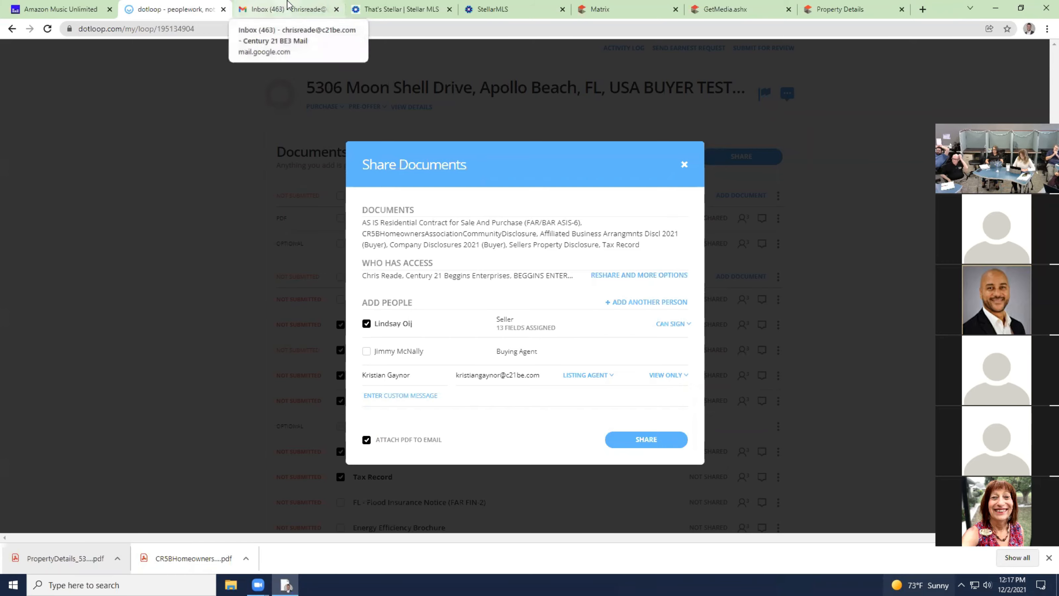
{"action": "left_click", "coordinate": [250, 8]}
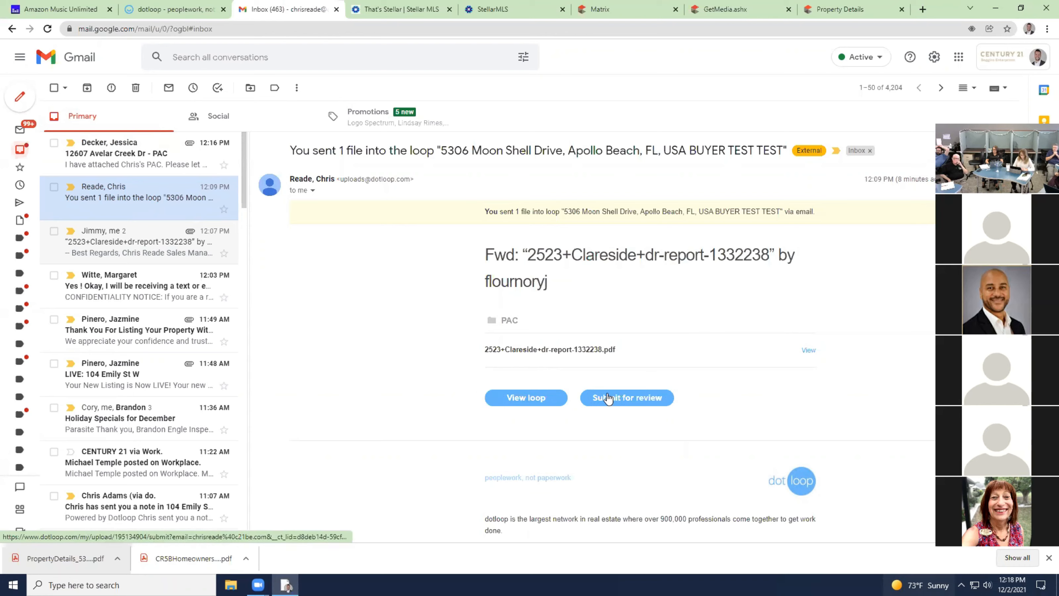
Scroll dotloop's 'You sent 1 file into the loop' email down to its footer.
{"action": "scroll", "coordinate": [539, 402], "scroll_direction": "down", "scroll_amount": 3}
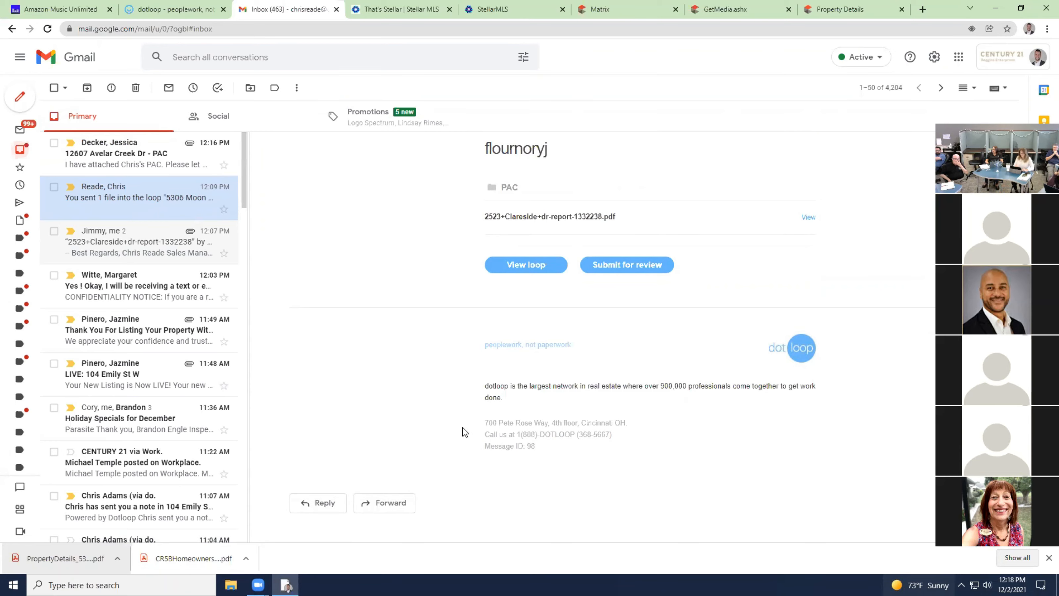
Back in dotloop, set the listing agent's permission to CAN EDIT IN PRIVATE.
{"action": "left_click", "coordinate": [170, 7]}
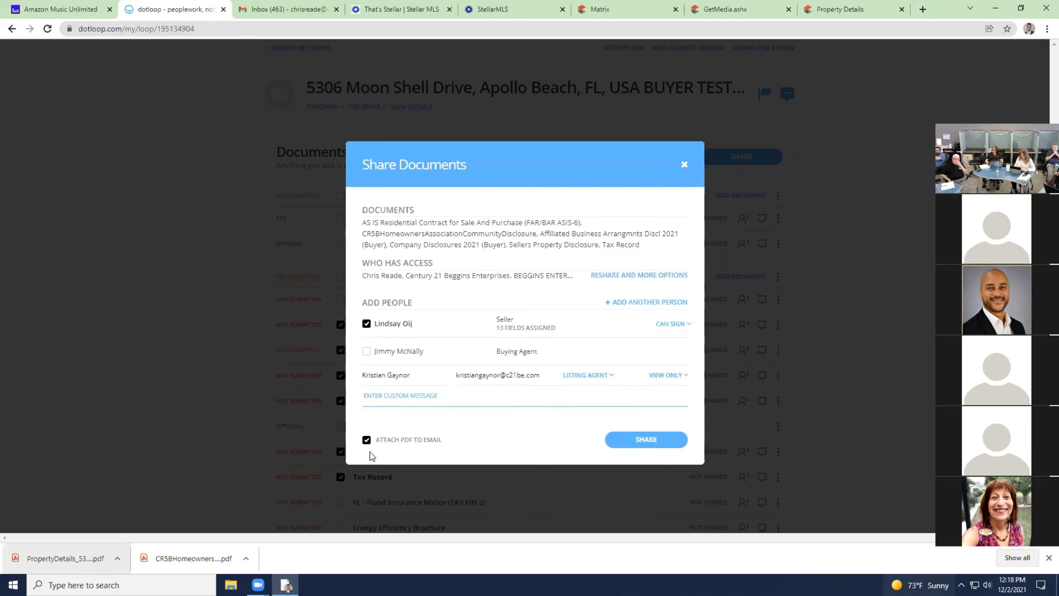
{"action": "left_click", "coordinate": [671, 376]}
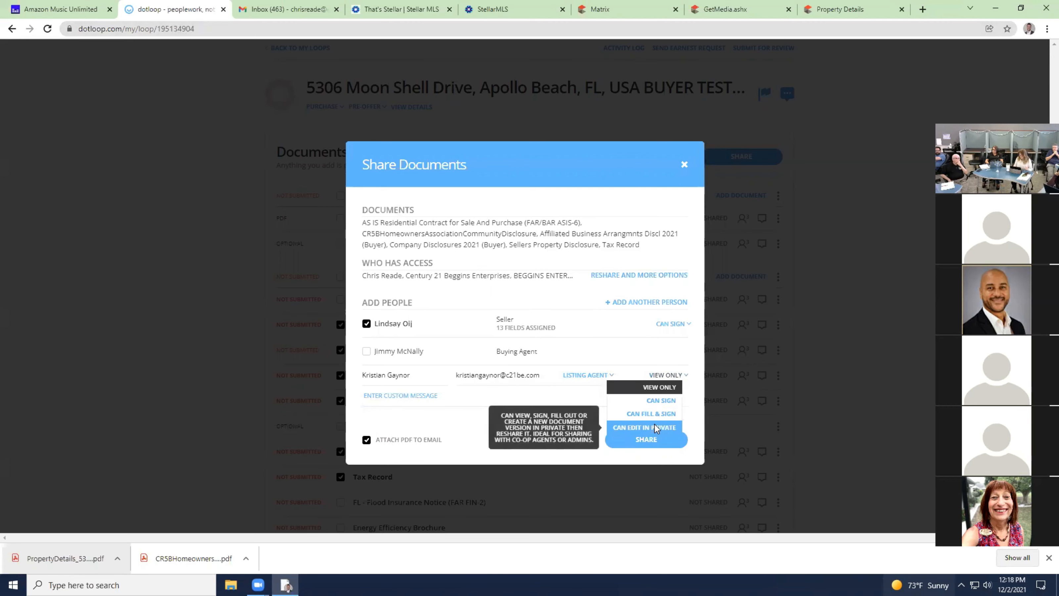
{"action": "left_click", "coordinate": [618, 398]}
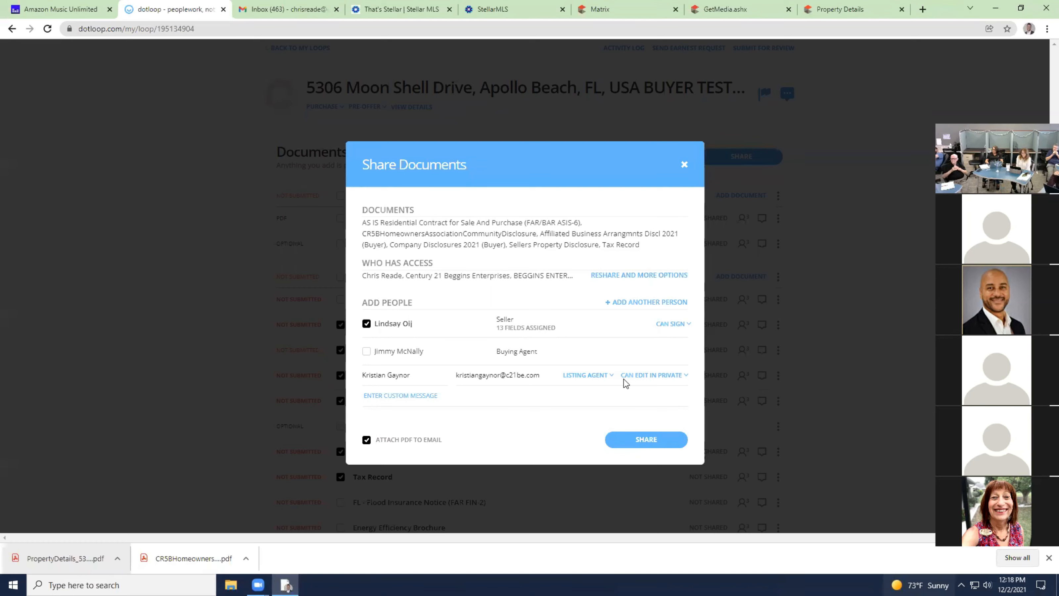
{"action": "left_click", "coordinate": [621, 381]}
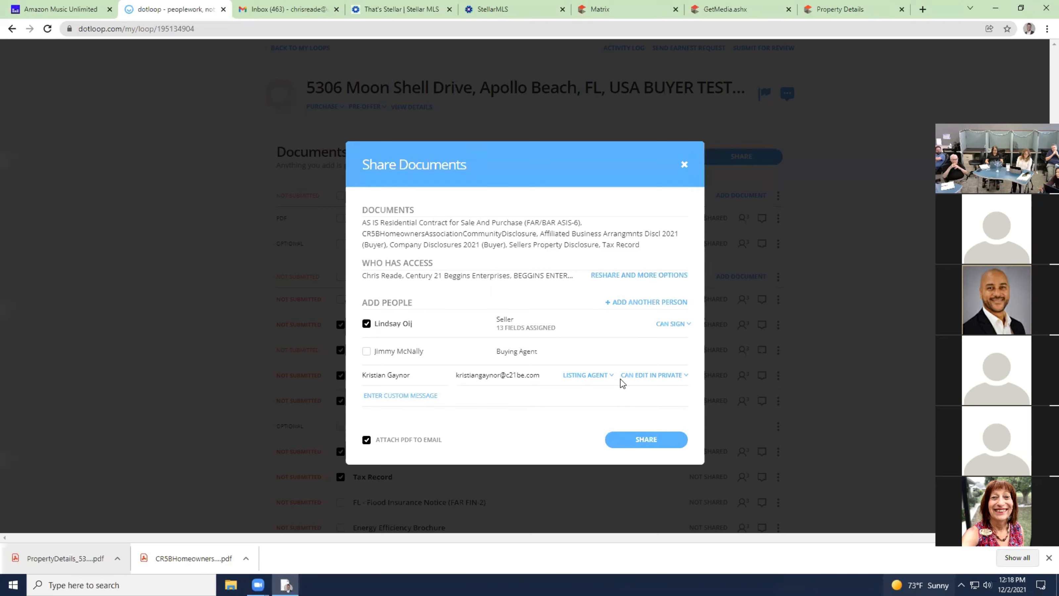
{"action": "left_click", "coordinate": [681, 377]}
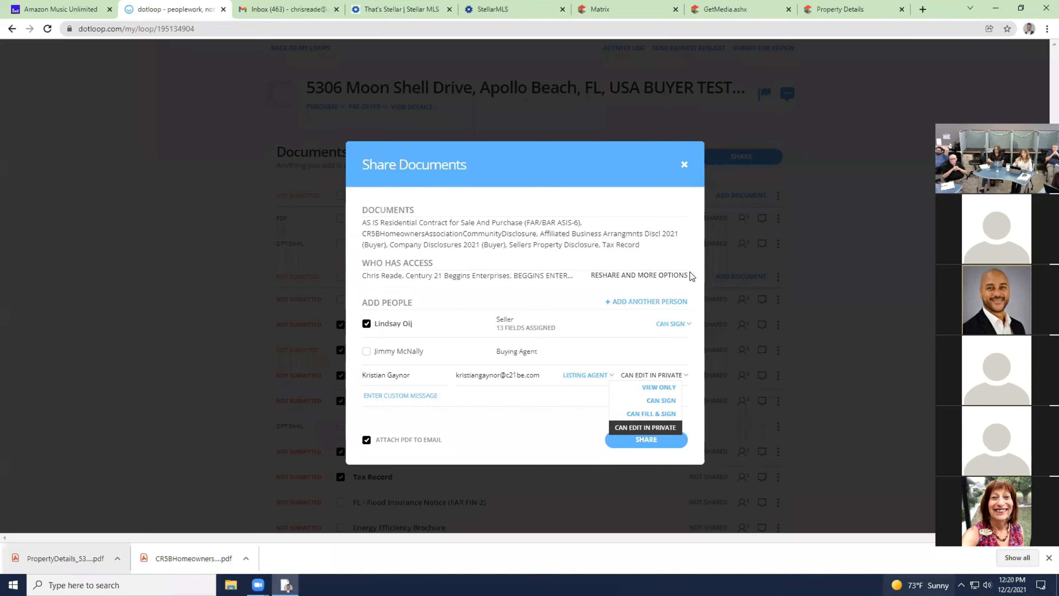
Close the Share Documents dialog for the six forms without sending anything.
{"action": "left_click", "coordinate": [684, 164]}
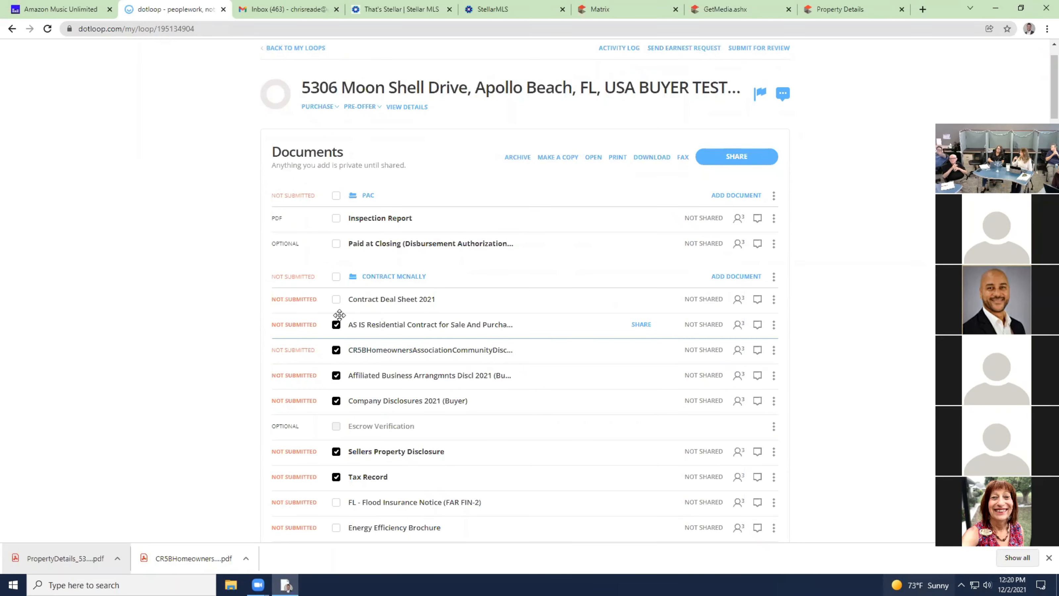
{"action": "scroll", "coordinate": [337, 315], "scroll_direction": "up", "scroll_amount": 1}
{"action": "left_click", "coordinate": [314, 104]}
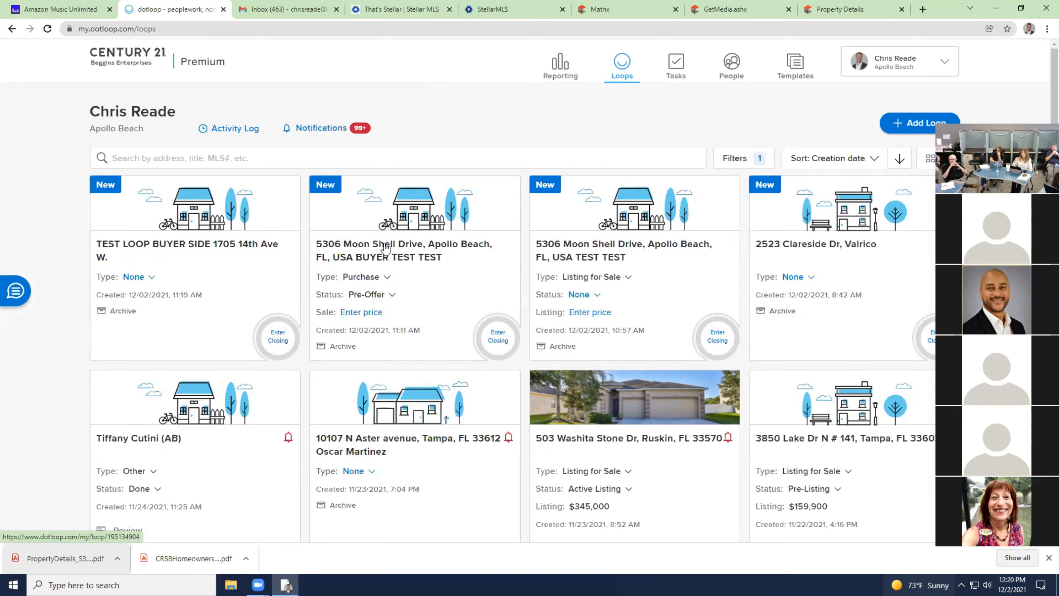
{"action": "left_click", "coordinate": [383, 257]}
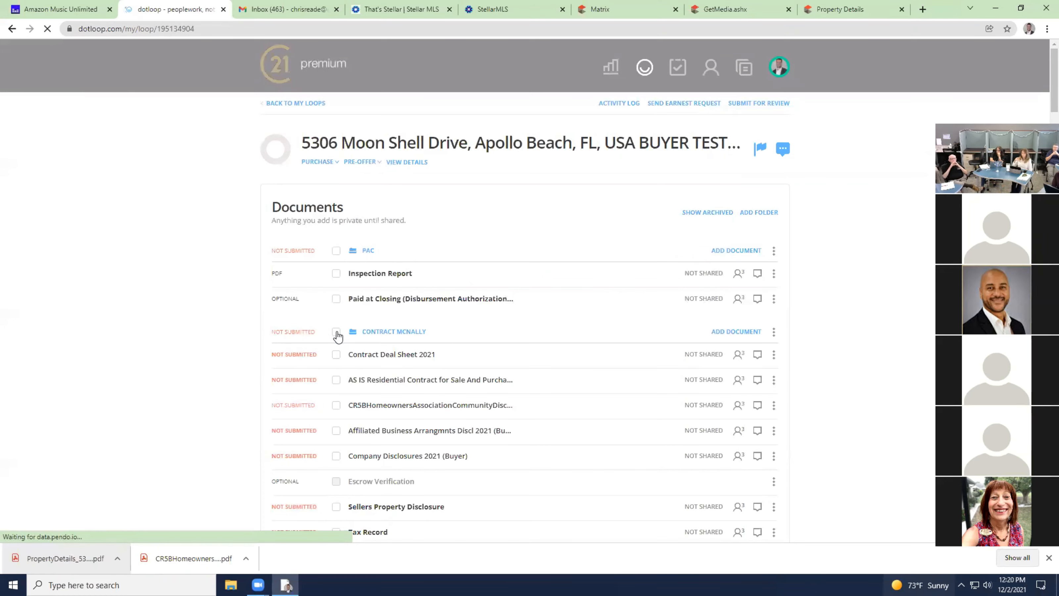
{"action": "left_click", "coordinate": [336, 332]}
Share the contract folder with only the buying agent, set to CAN SIGN, and finish.
{"action": "left_click", "coordinate": [728, 215]}
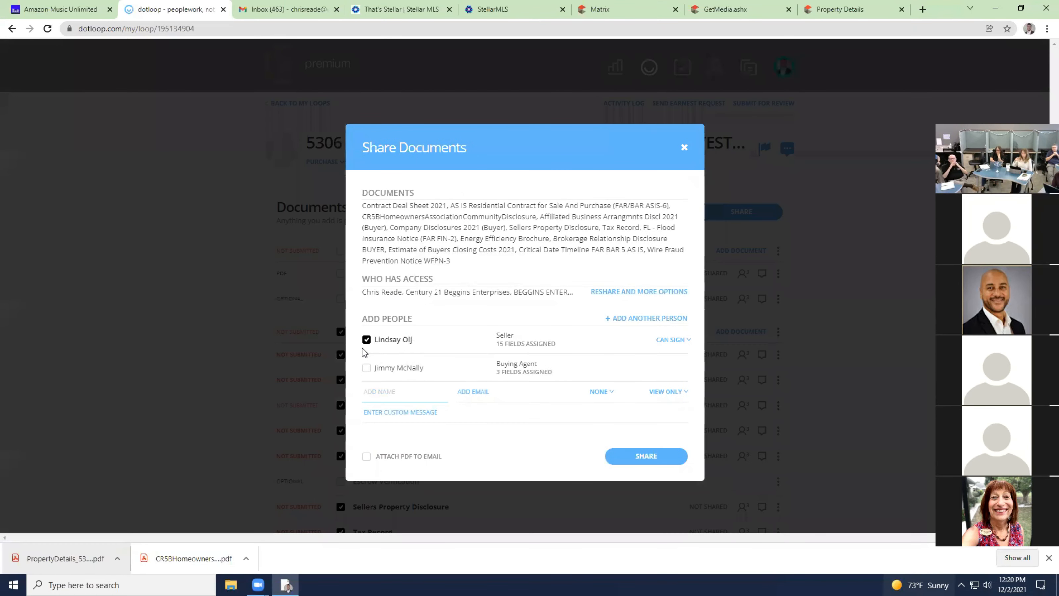
{"action": "left_click", "coordinate": [366, 339]}
{"action": "left_click", "coordinate": [367, 368]}
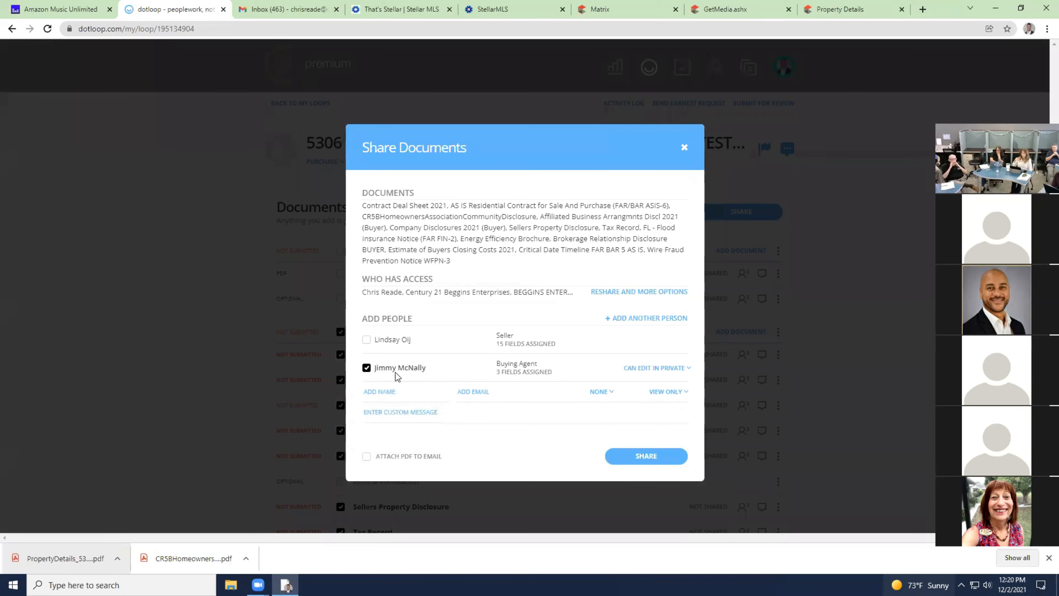
{"action": "left_click", "coordinate": [629, 369]}
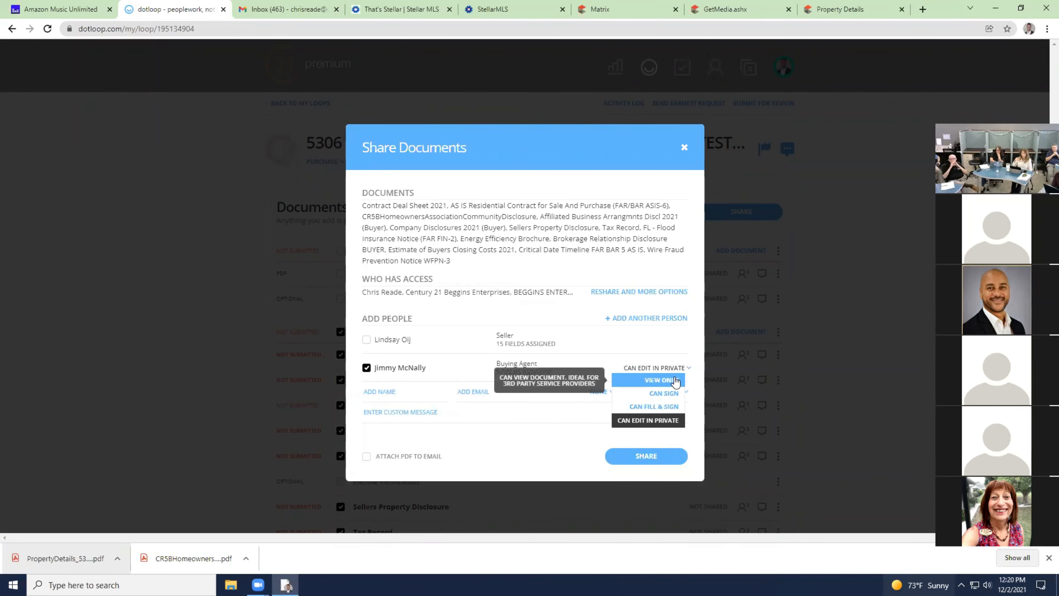
{"action": "left_click", "coordinate": [661, 380]}
{"action": "scroll", "coordinate": [640, 381], "scroll_direction": "down", "scroll_amount": 5}
{"action": "left_click", "coordinate": [640, 381]}
{"action": "left_click", "coordinate": [657, 368]}
{"action": "left_click", "coordinate": [651, 378]}
{"action": "left_click", "coordinate": [398, 394]}
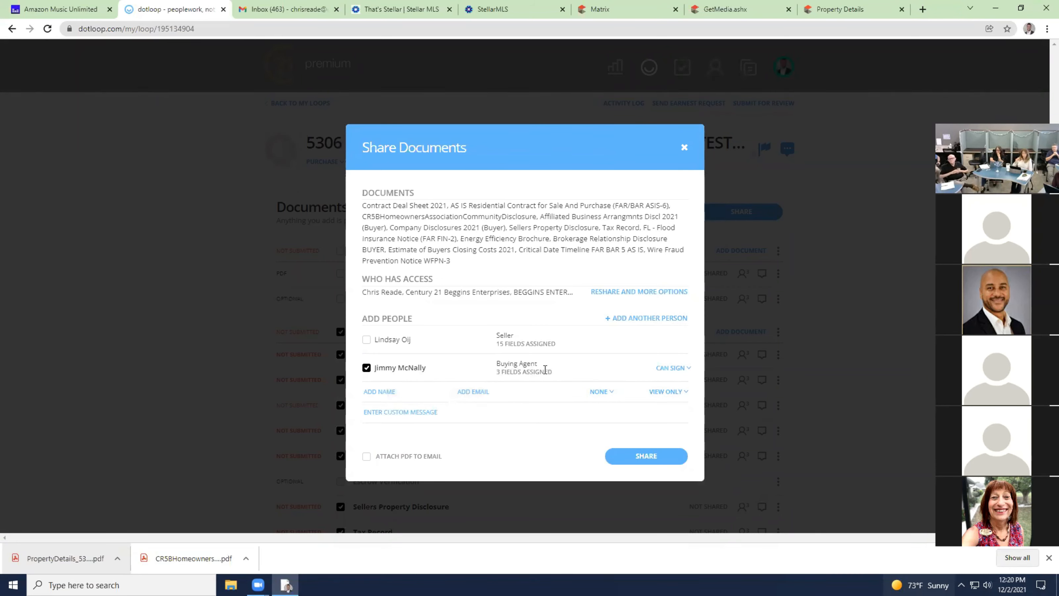
{"action": "left_click", "coordinate": [650, 451]}
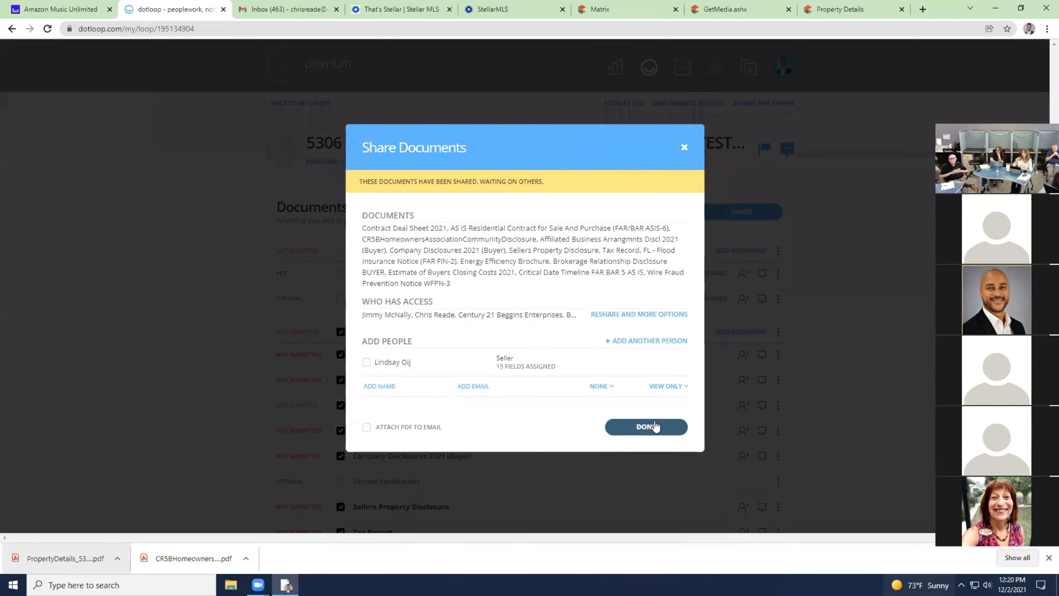
{"action": "left_click", "coordinate": [650, 431]}
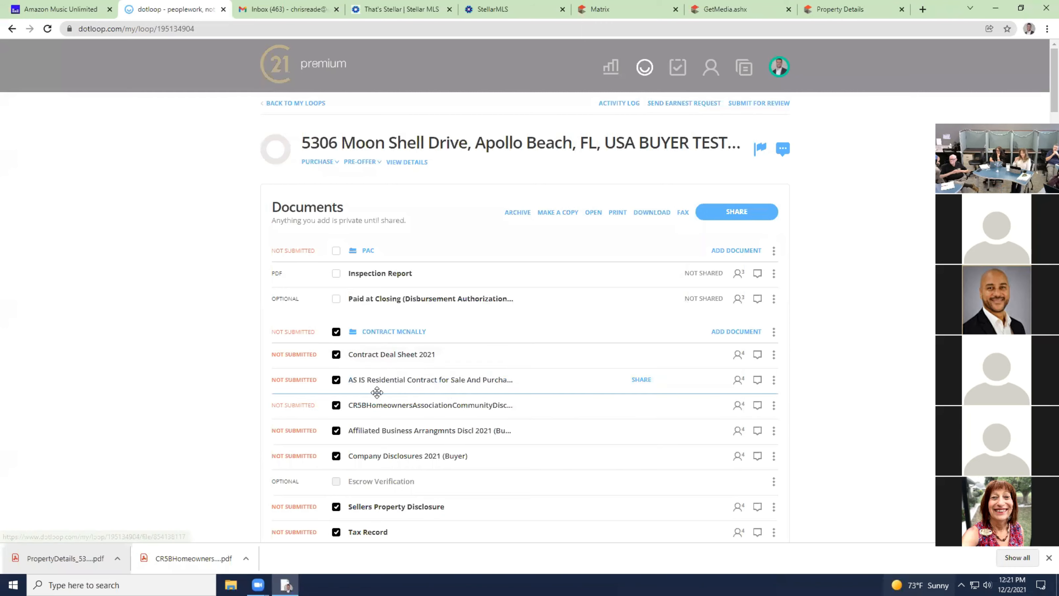
Clear the contract folder selection and check only the AS IS Residential Contract.
{"action": "left_click", "coordinate": [337, 334]}
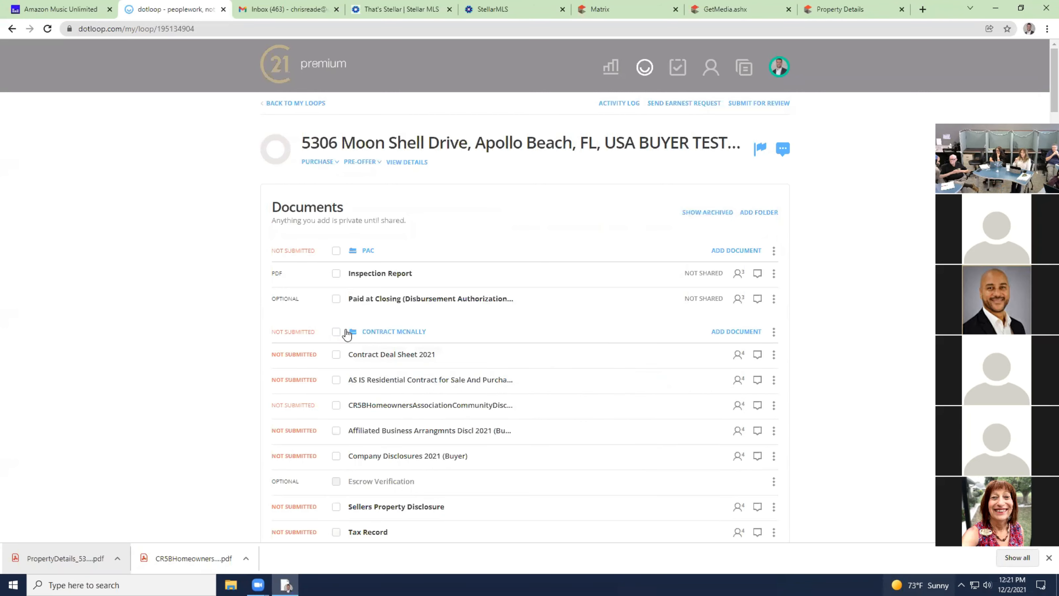
{"action": "left_click", "coordinate": [337, 334]}
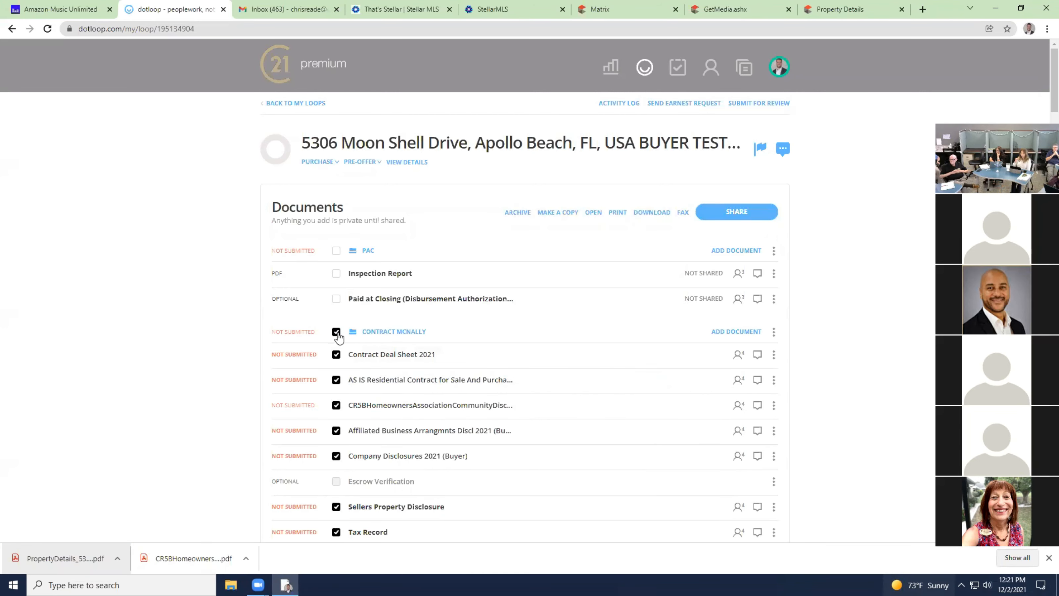
{"action": "left_click", "coordinate": [337, 333]}
{"action": "scroll", "coordinate": [336, 338], "scroll_direction": "down", "scroll_amount": 2}
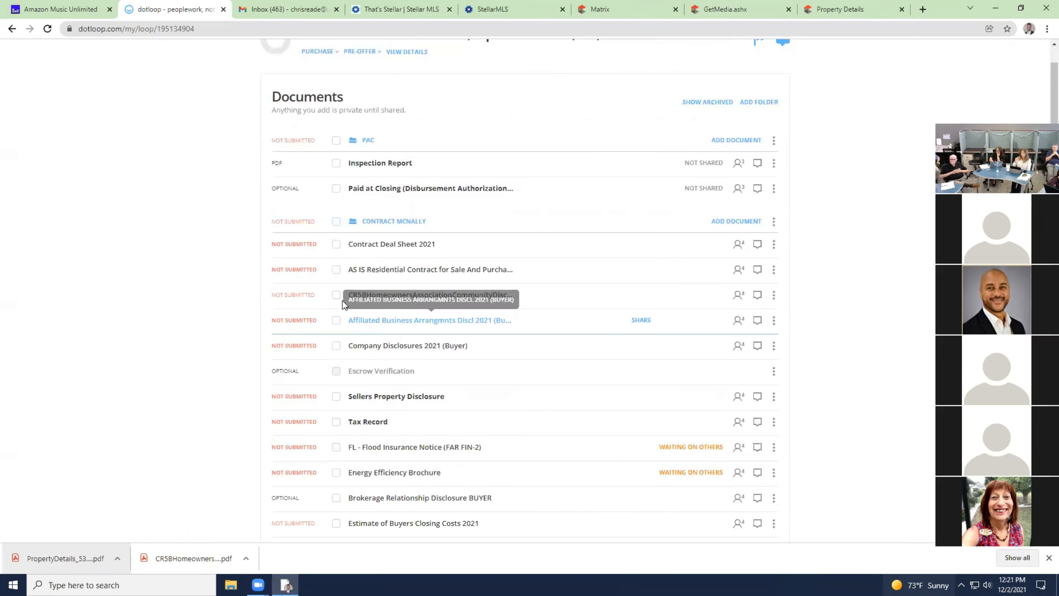
{"action": "left_click", "coordinate": [336, 271]}
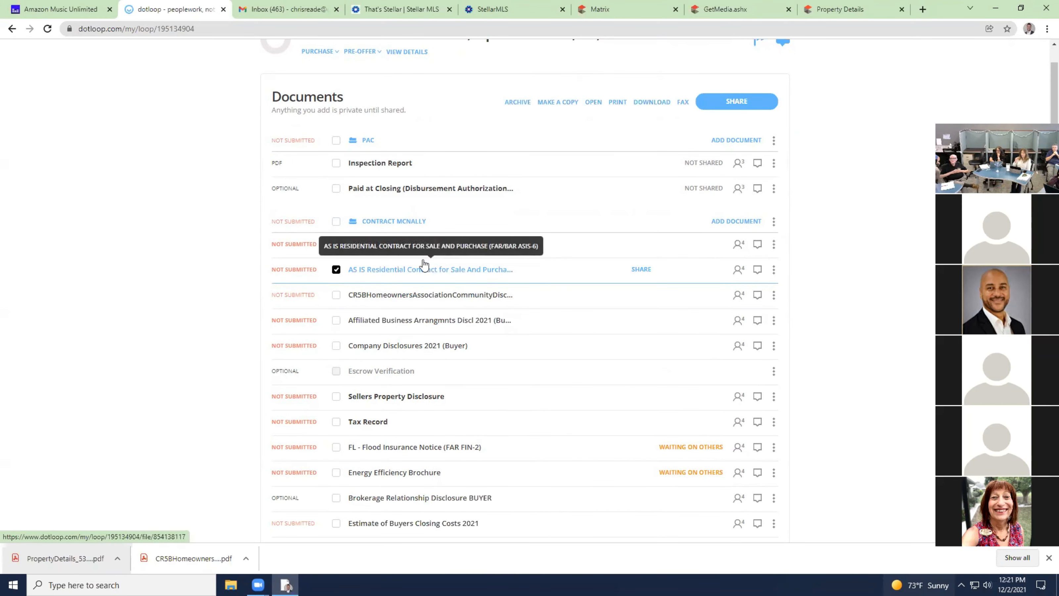
Reshare the AS IS contract with the buying agent only, leaving the seller out.
{"action": "left_click", "coordinate": [758, 99]}
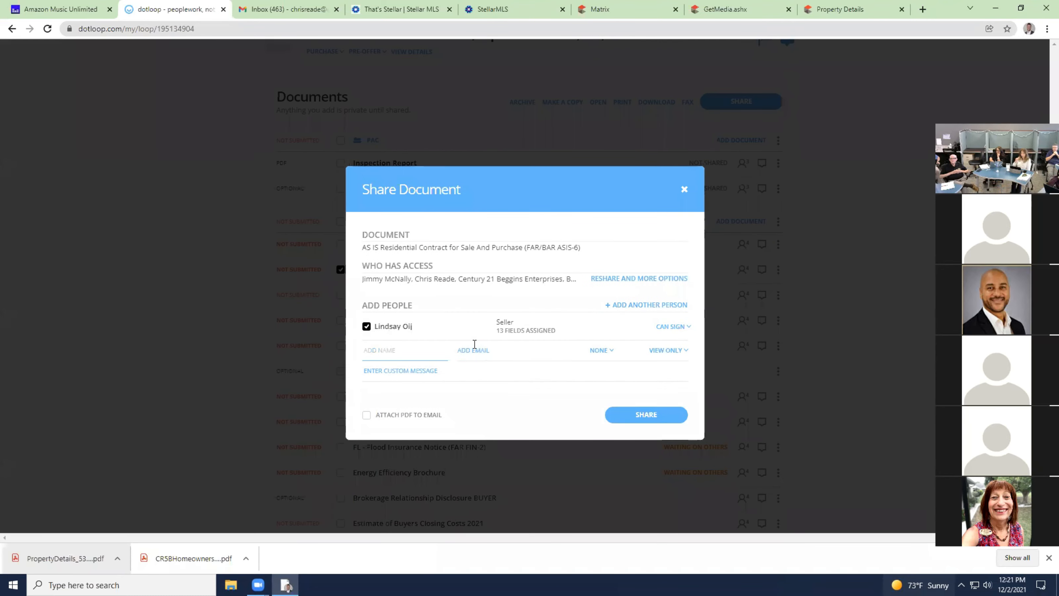
{"action": "left_click", "coordinate": [366, 327]}
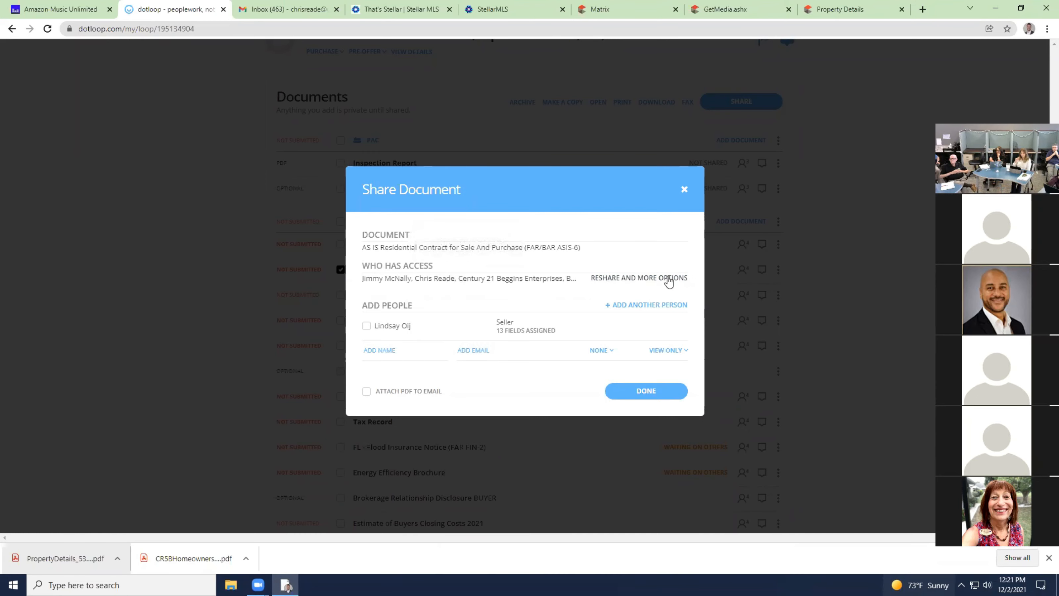
{"action": "left_click", "coordinate": [642, 279]}
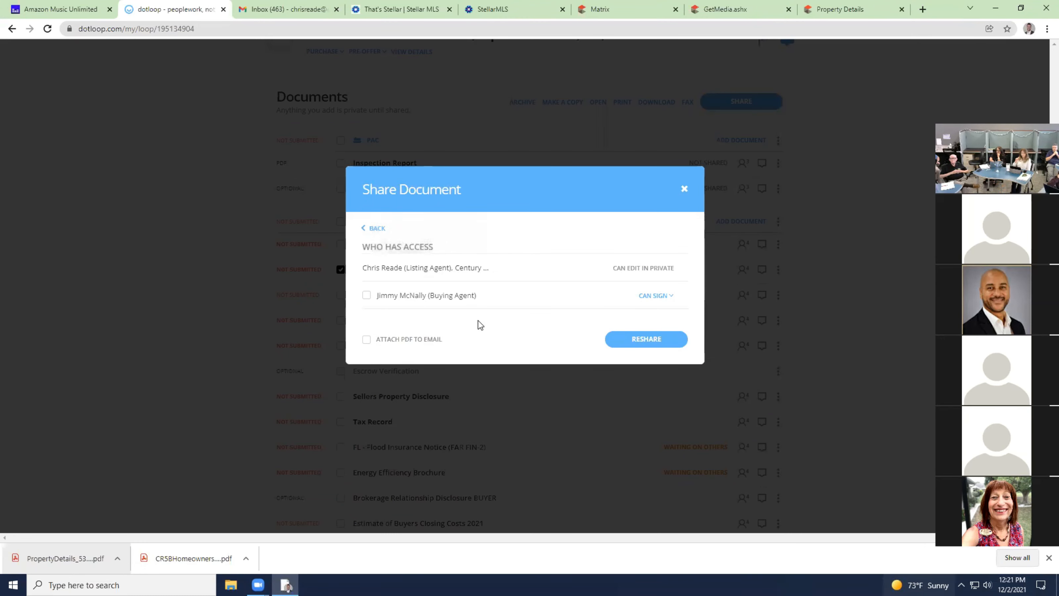
{"action": "left_click", "coordinate": [366, 296]}
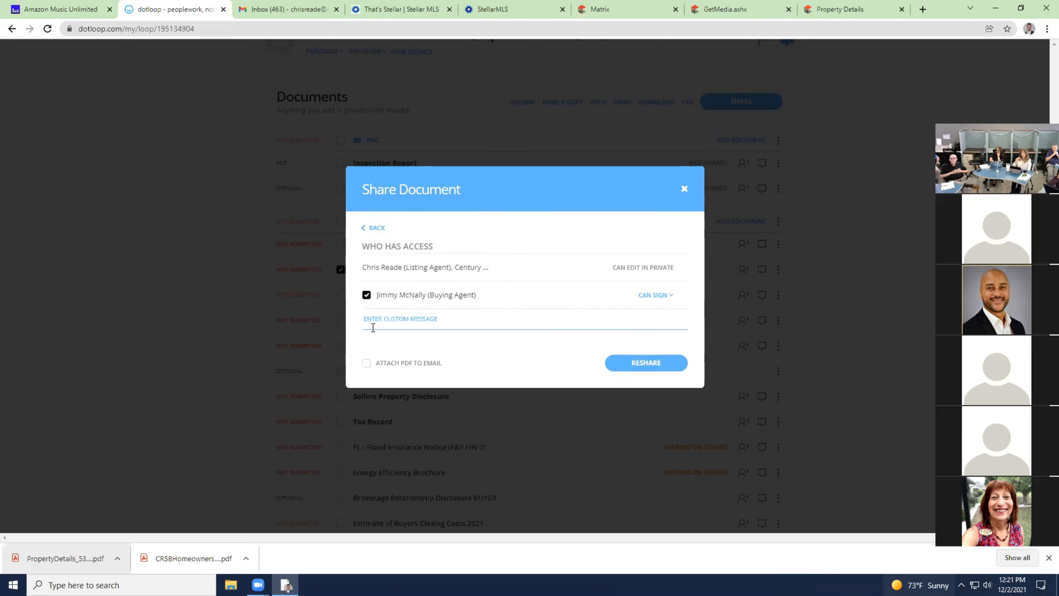
{"action": "left_click", "coordinate": [660, 363]}
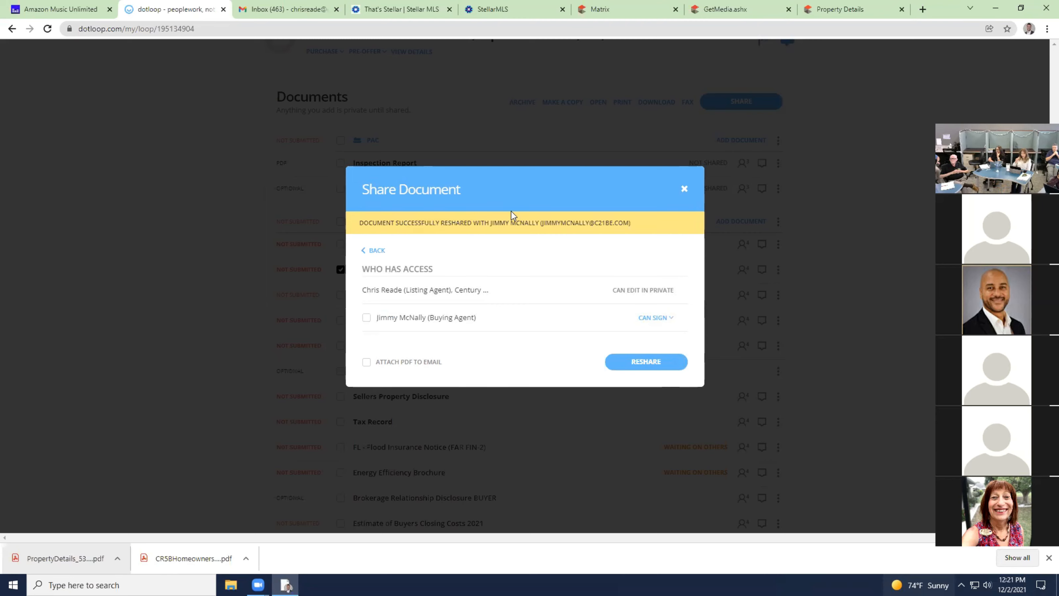
{"action": "left_click", "coordinate": [685, 190]}
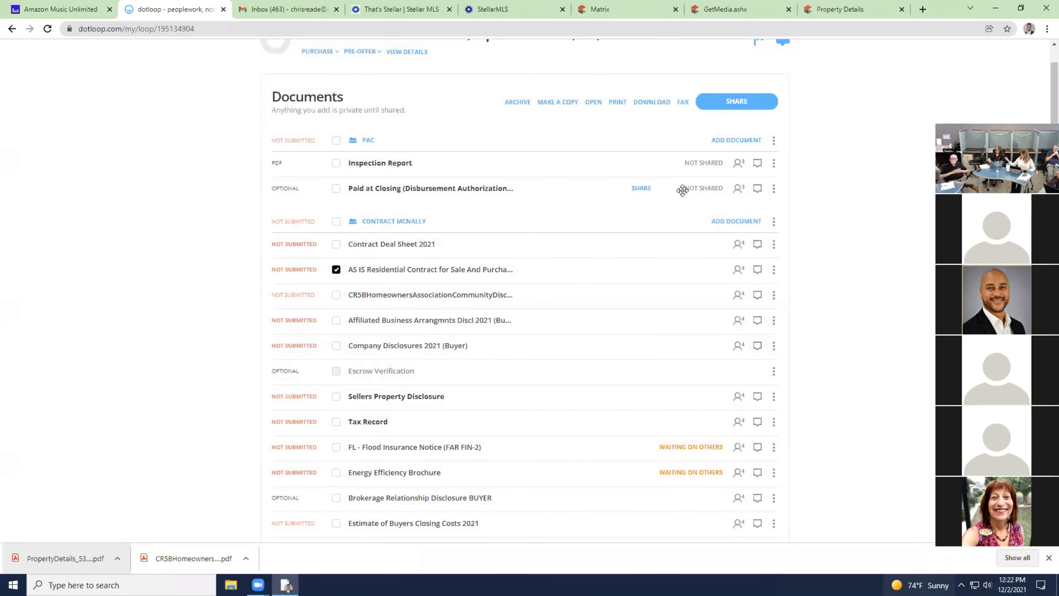
{"action": "scroll", "coordinate": [532, 261], "scroll_direction": "up", "scroll_amount": 3}
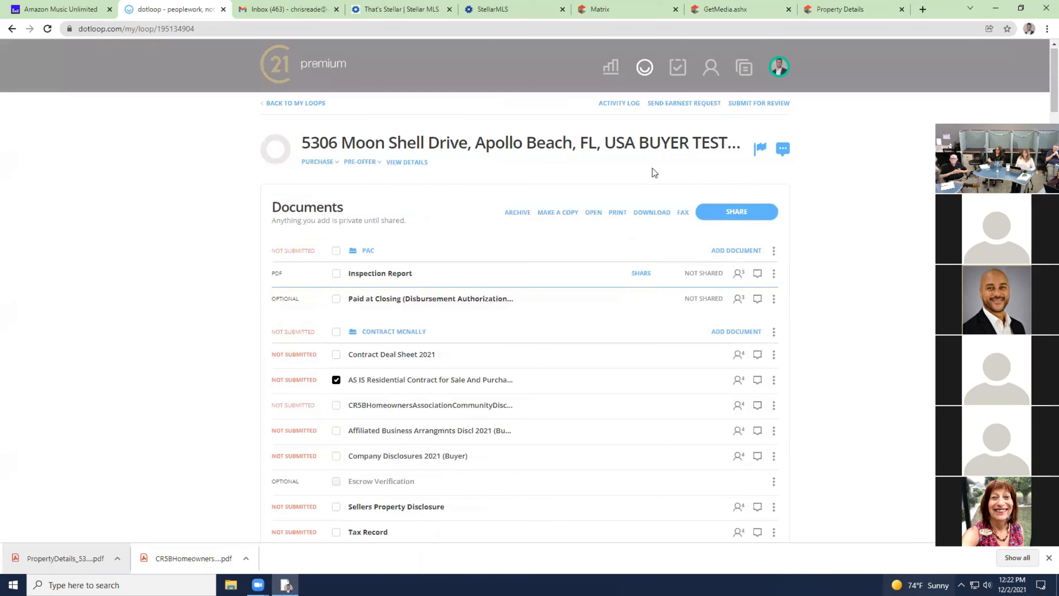
{"action": "left_click", "coordinate": [623, 104]}
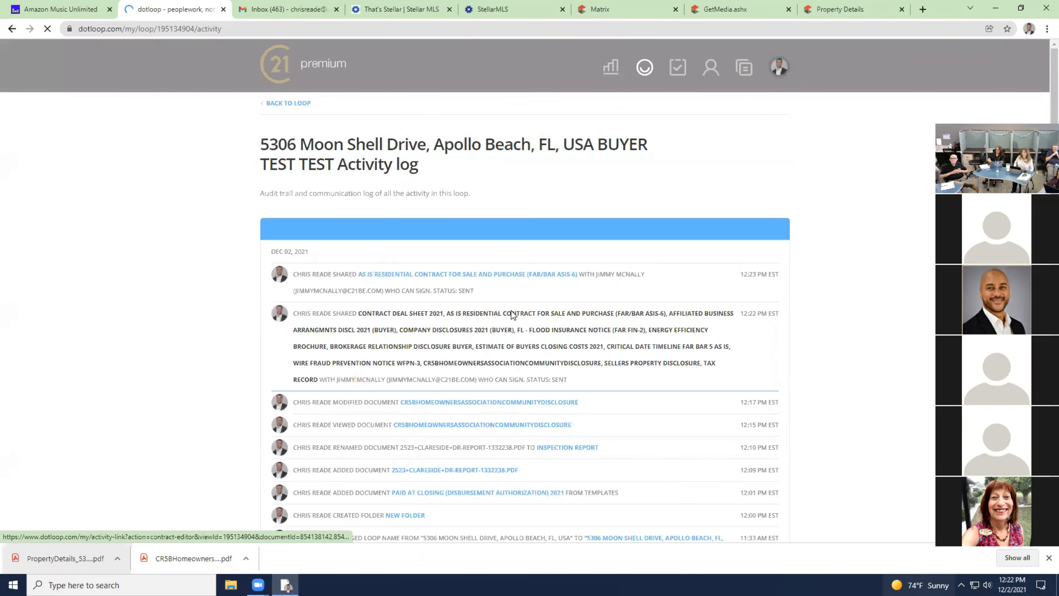
{"action": "scroll", "coordinate": [513, 315], "scroll_direction": "down", "scroll_amount": 4}
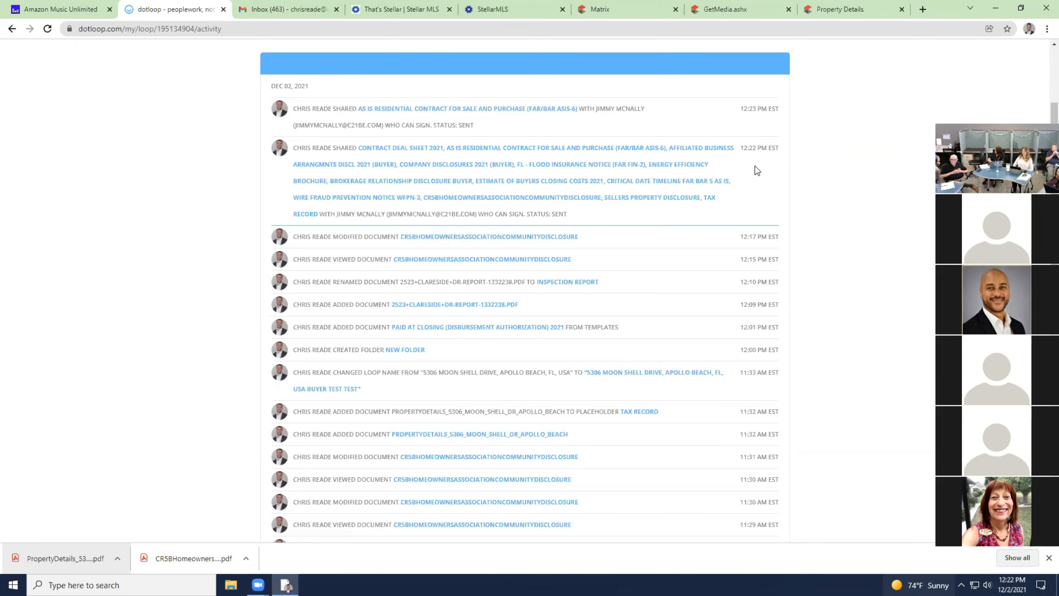
{"action": "scroll", "coordinate": [489, 187], "scroll_direction": "up", "scroll_amount": 4}
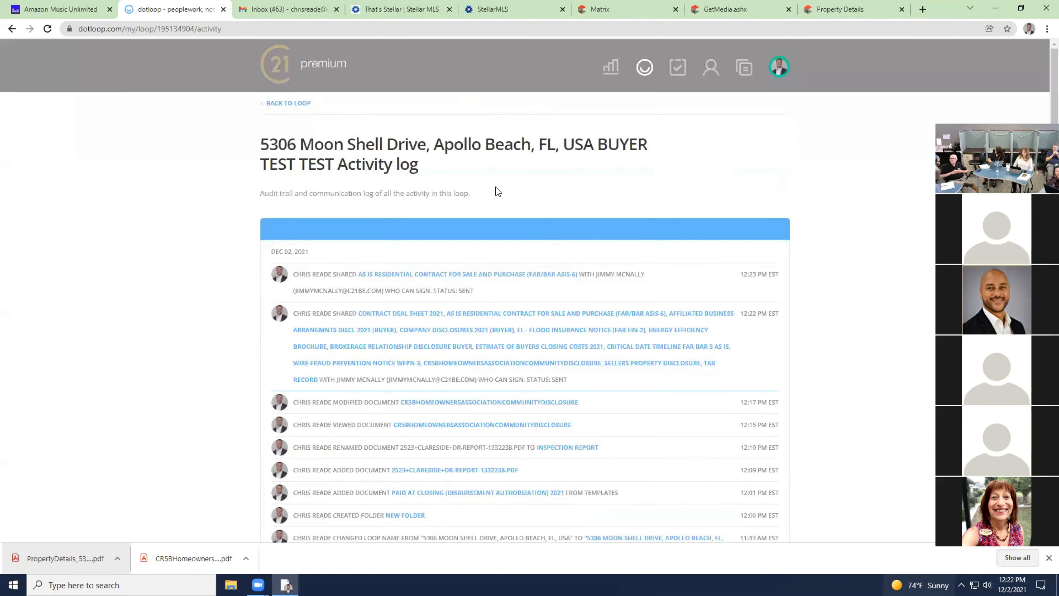
{"action": "left_click", "coordinate": [293, 104]}
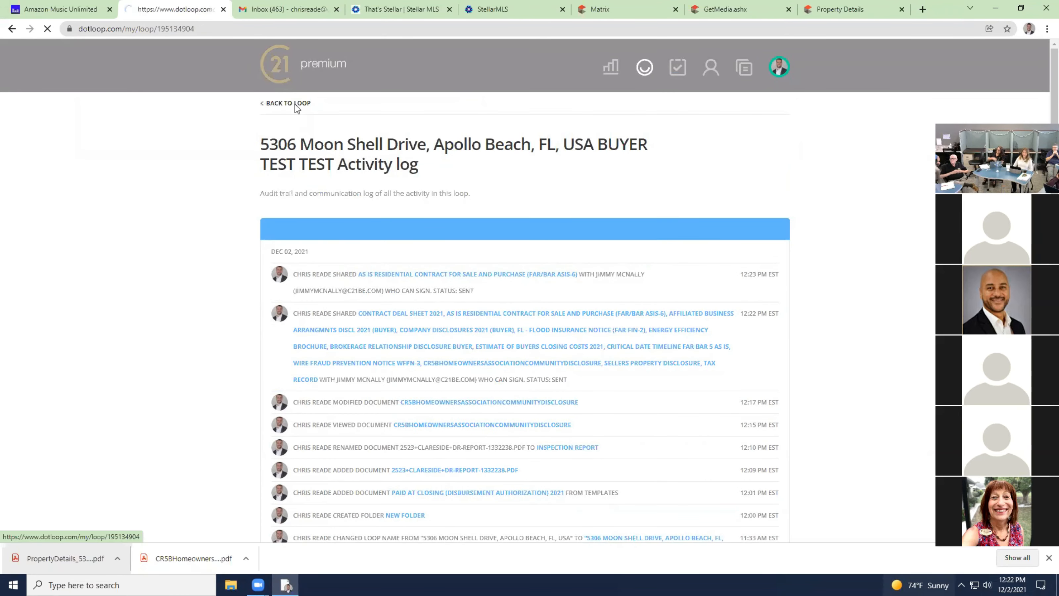